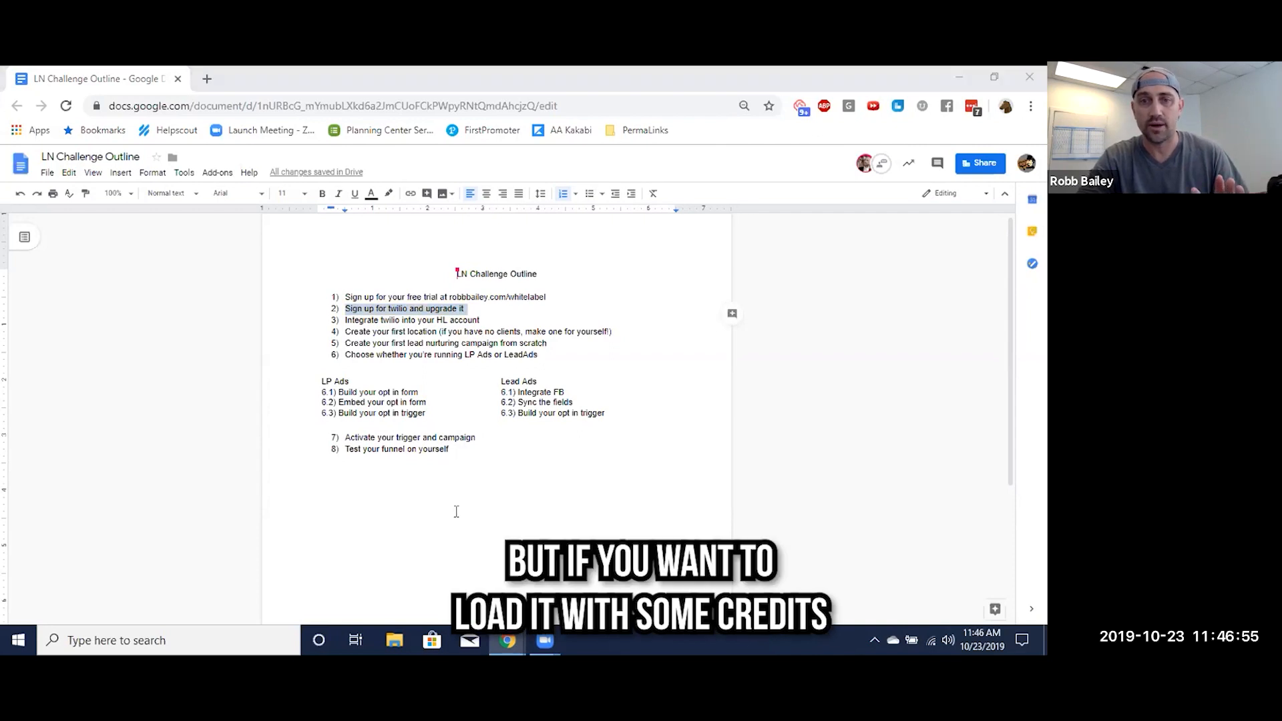
Highlight the first outline item, about signing up for the free trial, in yellow
click(506, 460)
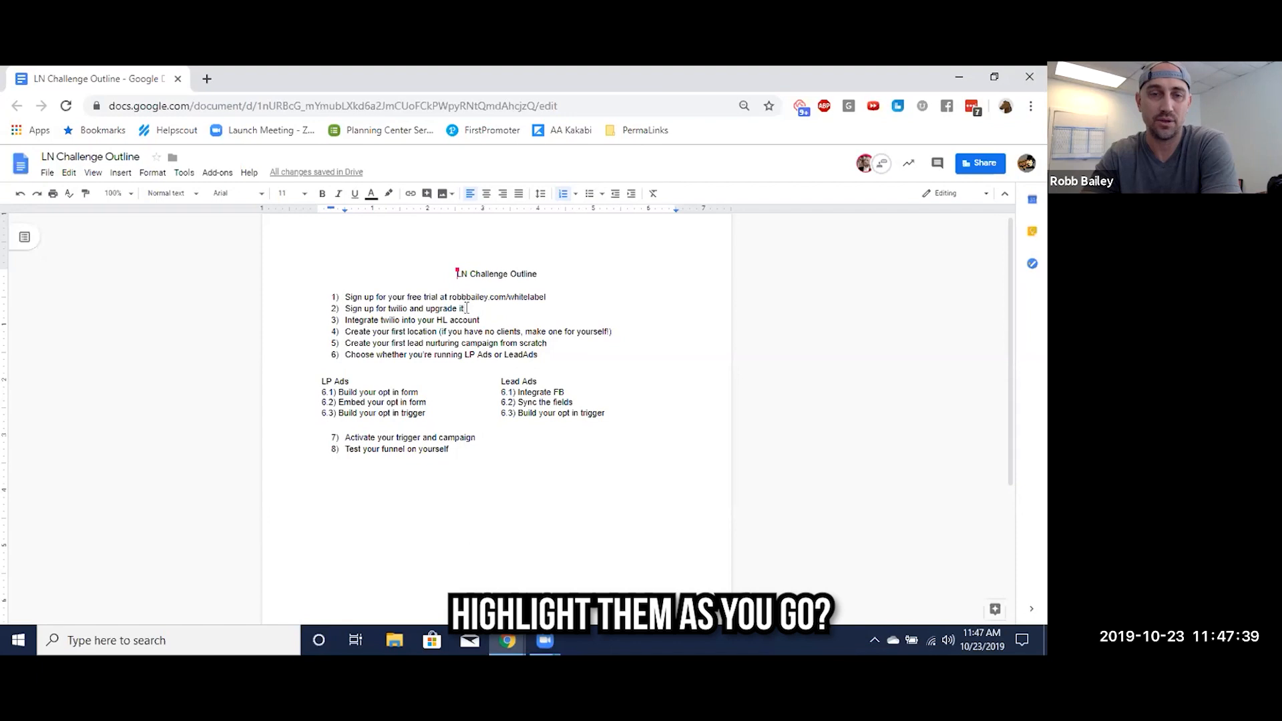
double_click(467, 297)
right_click(467, 297)
click(428, 297)
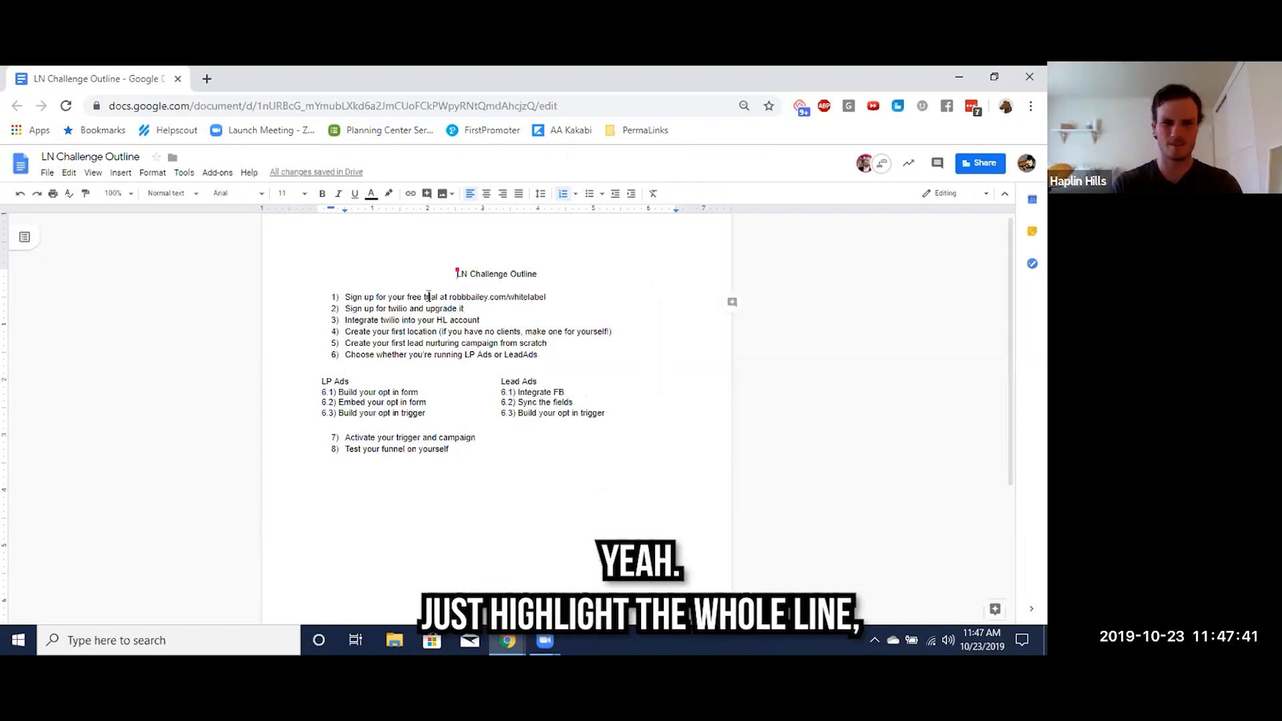
triple_click(429, 296)
click(388, 193)
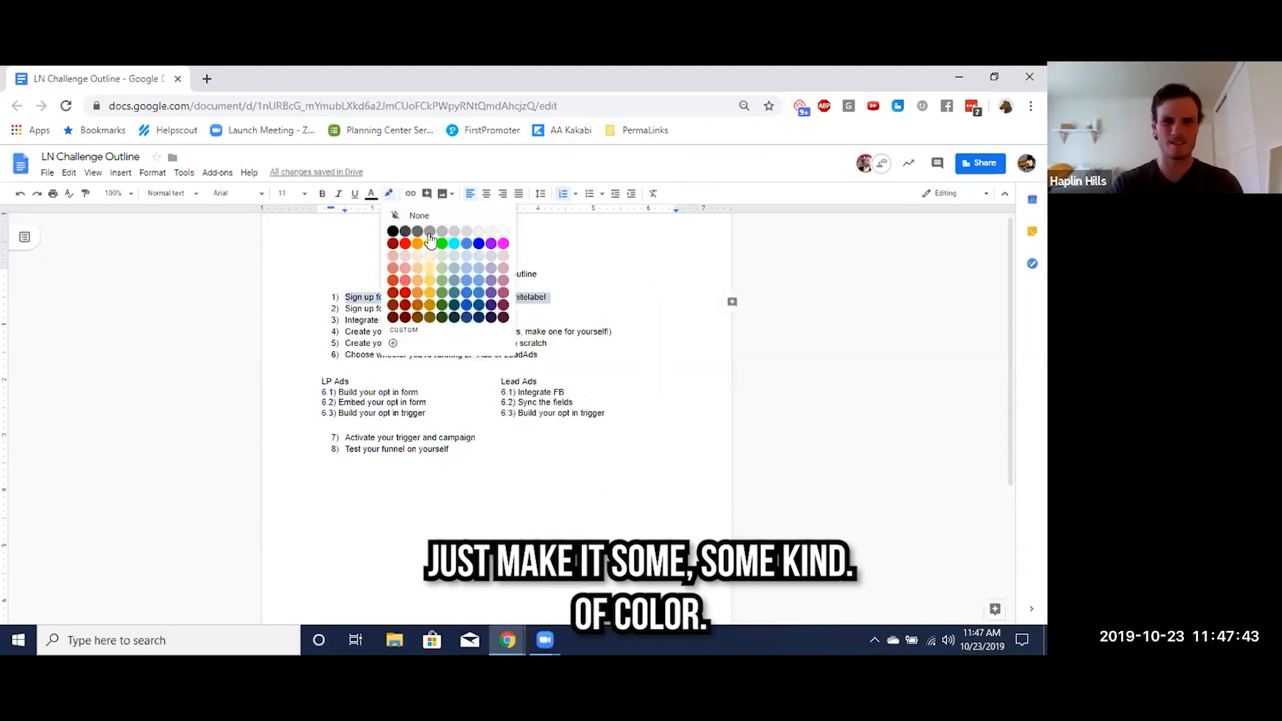
click(430, 243)
Highlight the second outline item, about signing up for Twilio and upgrading it, in yellow
triple_click(437, 307)
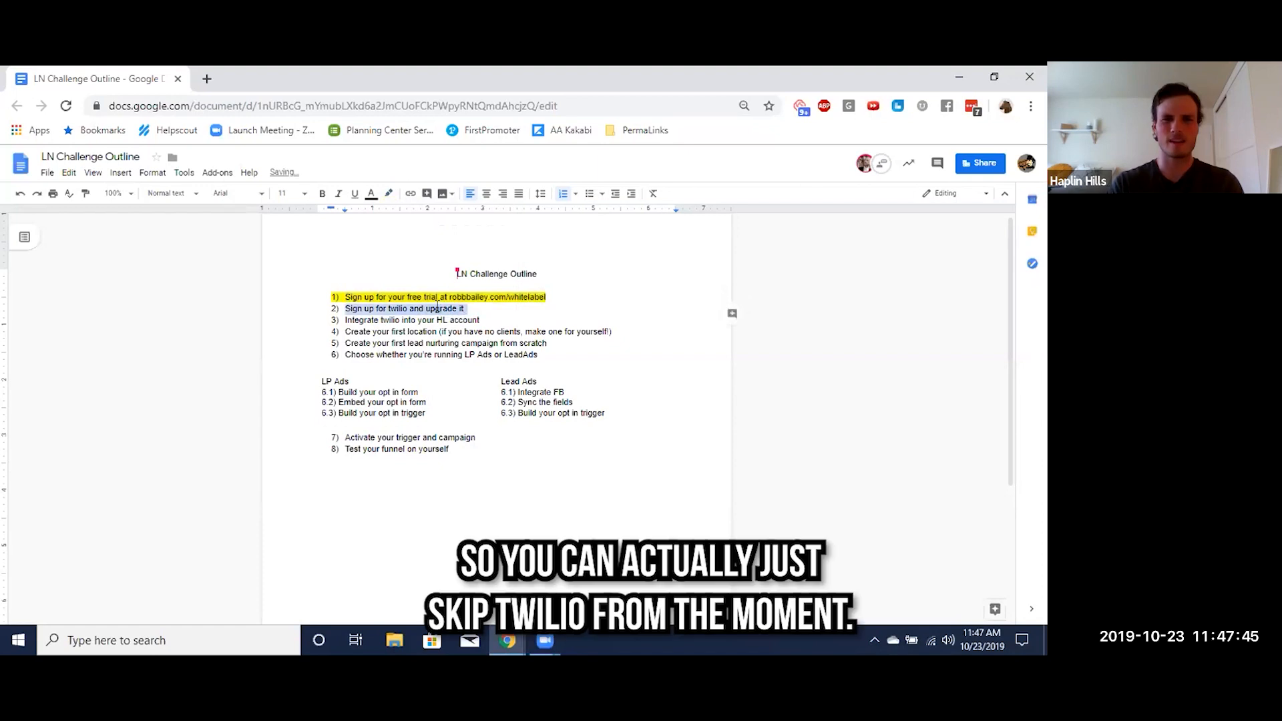
click(388, 193)
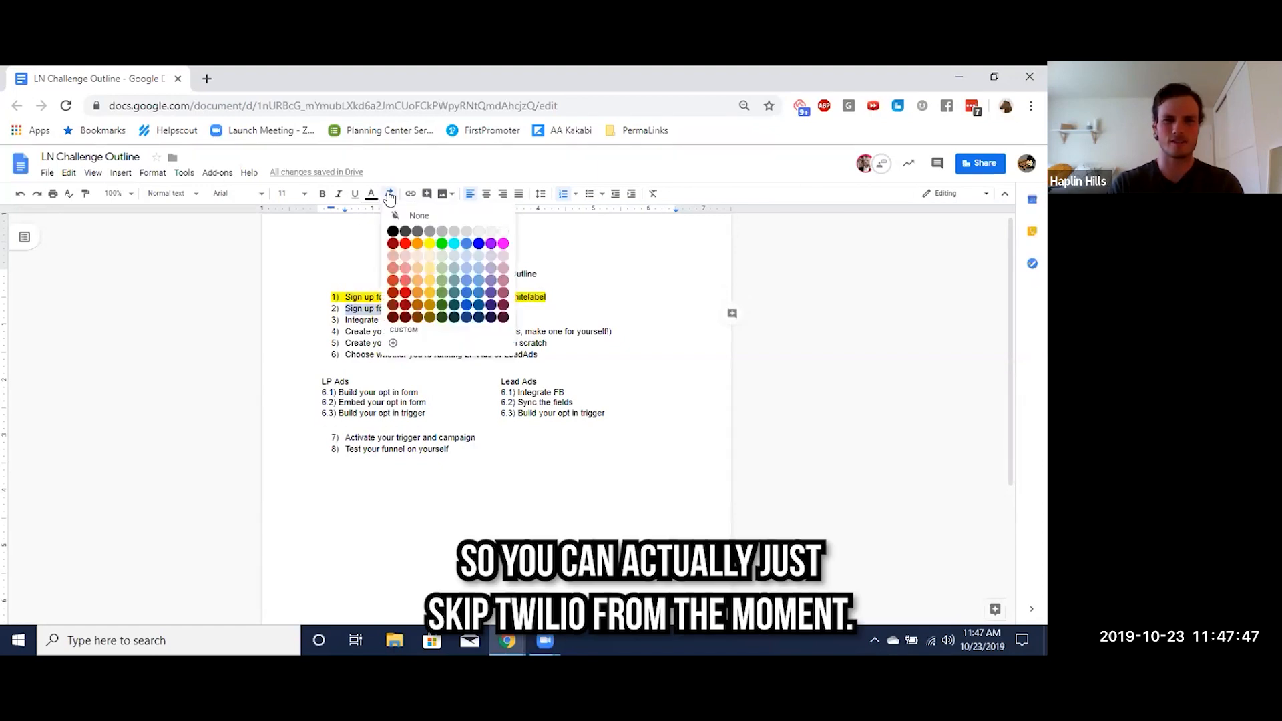
click(431, 244)
click(478, 321)
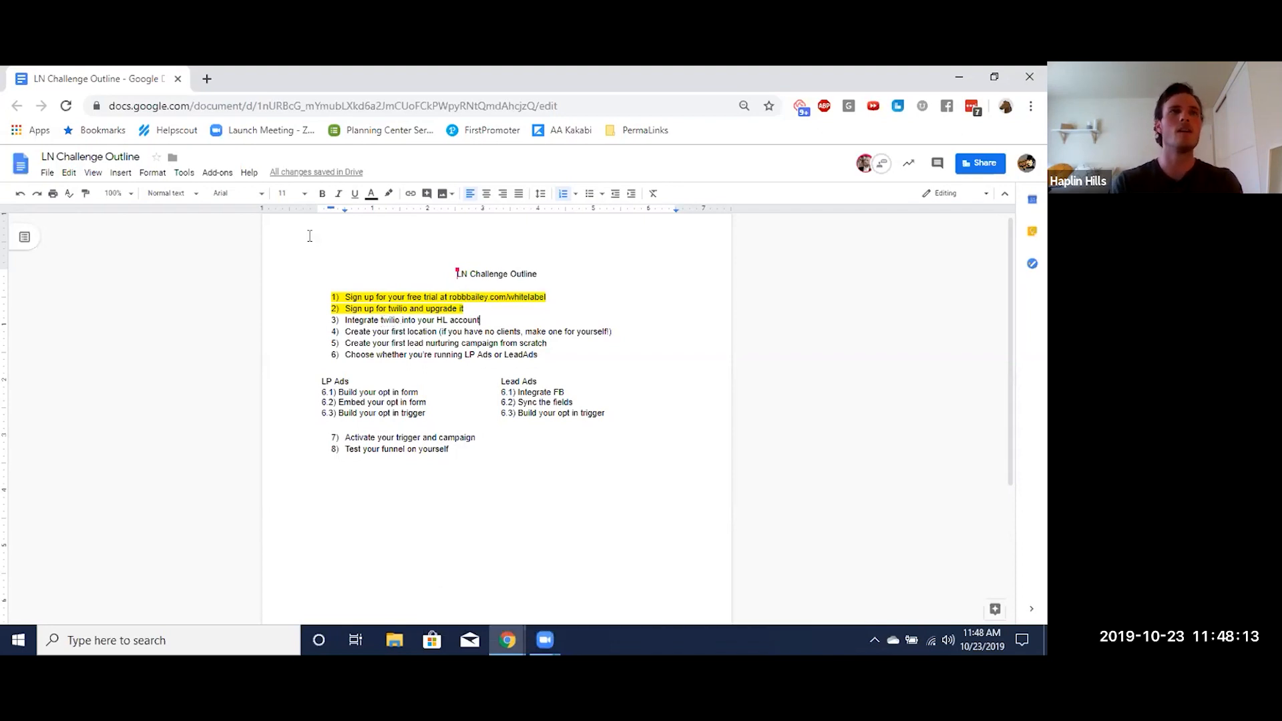
Open the Twilio website in a new browser tab
click(207, 78)
text(twilio)
key(Return)
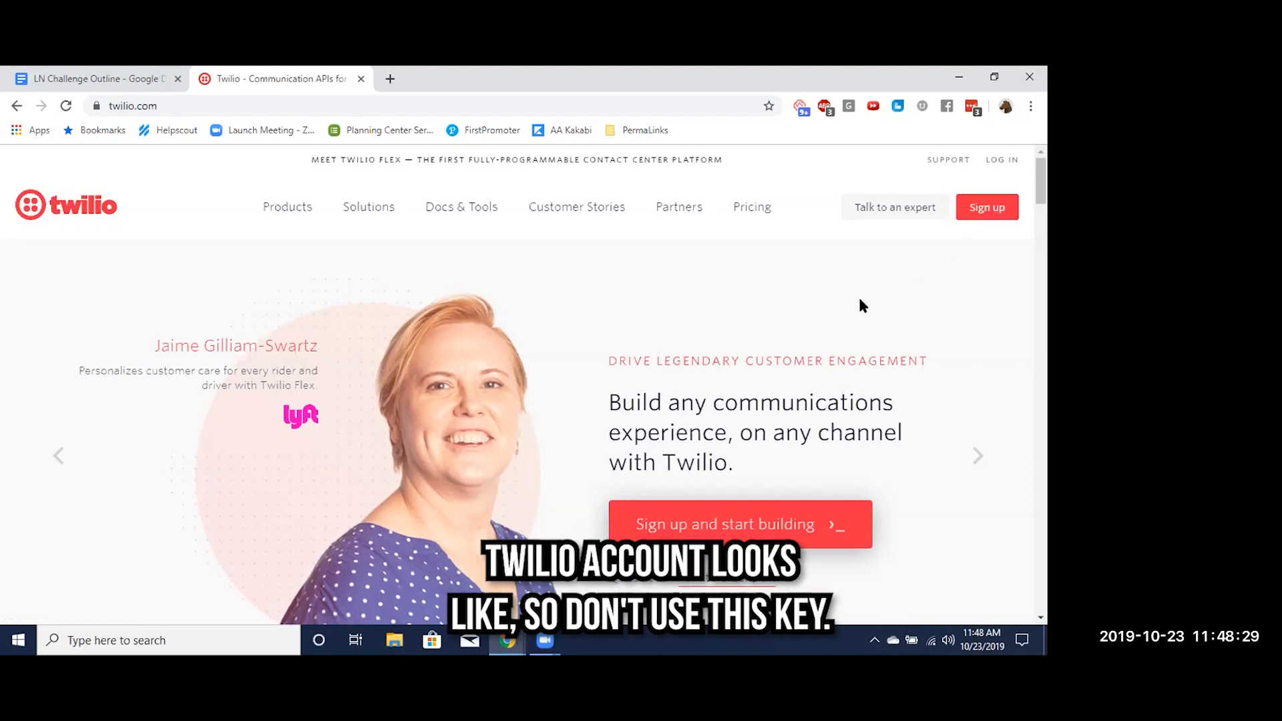
Log in to the Twilio console using the saved account e-mail and password
click(1001, 160)
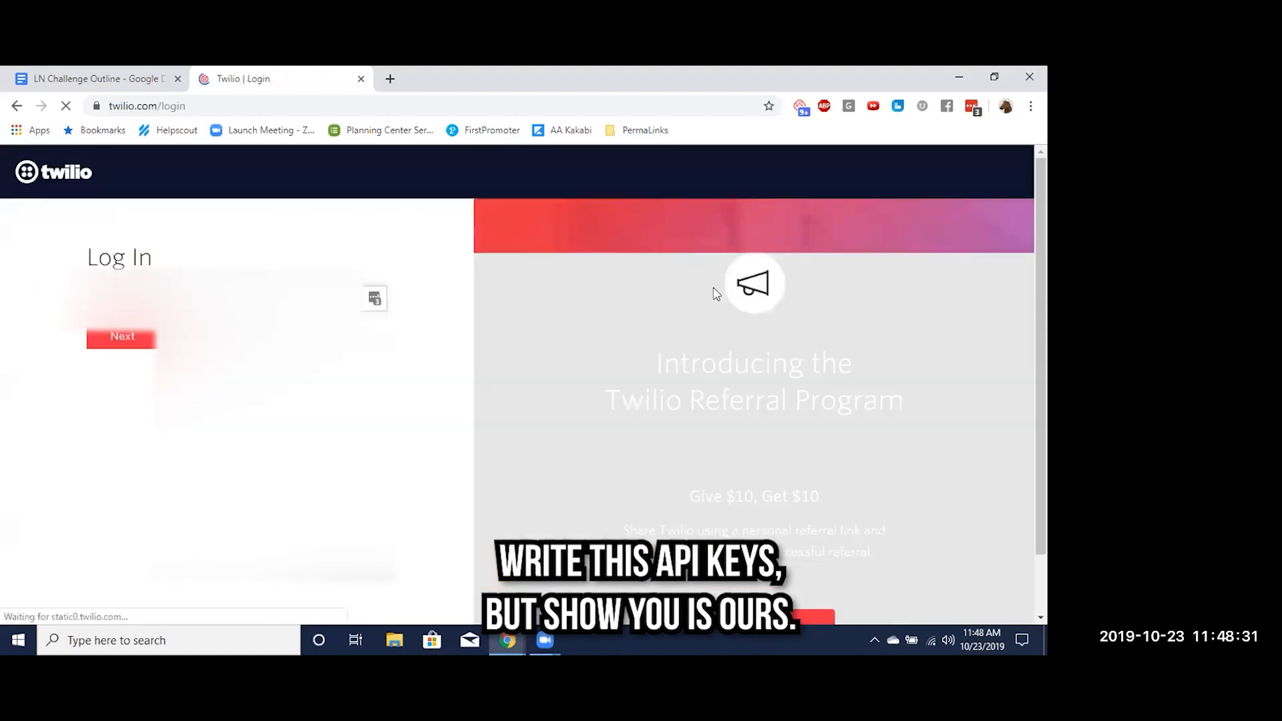
click(375, 298)
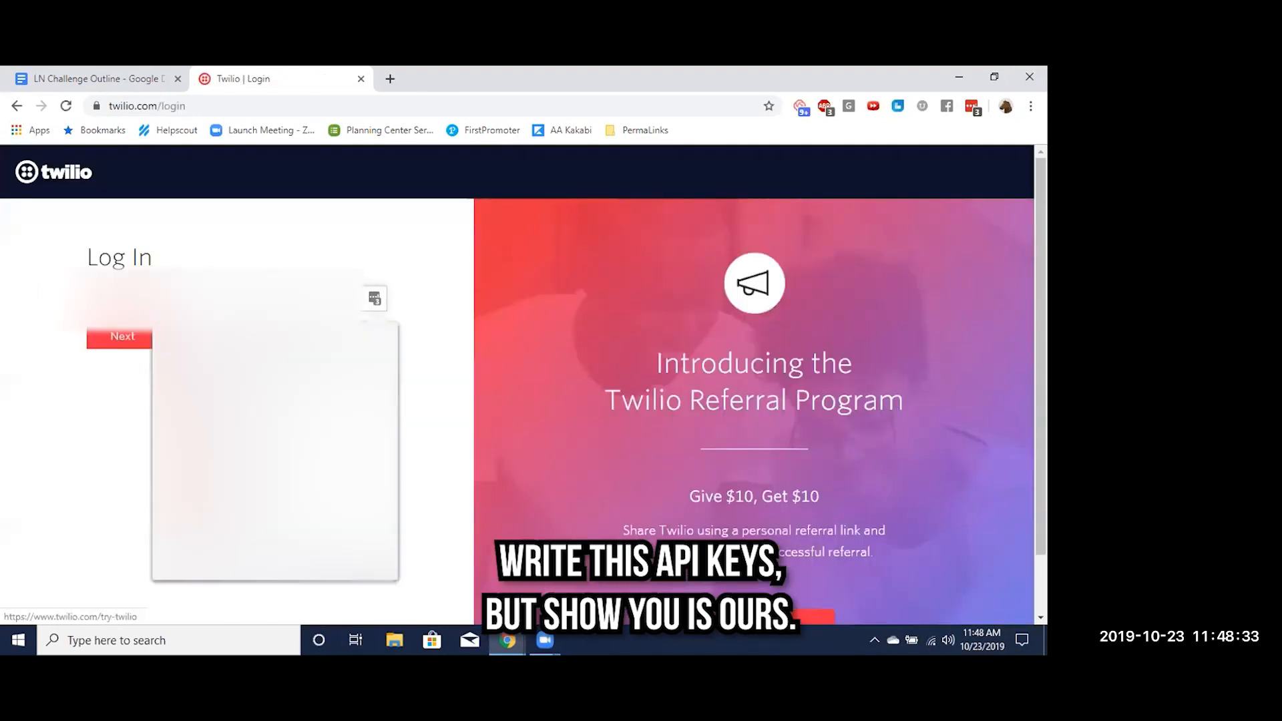
click(254, 366)
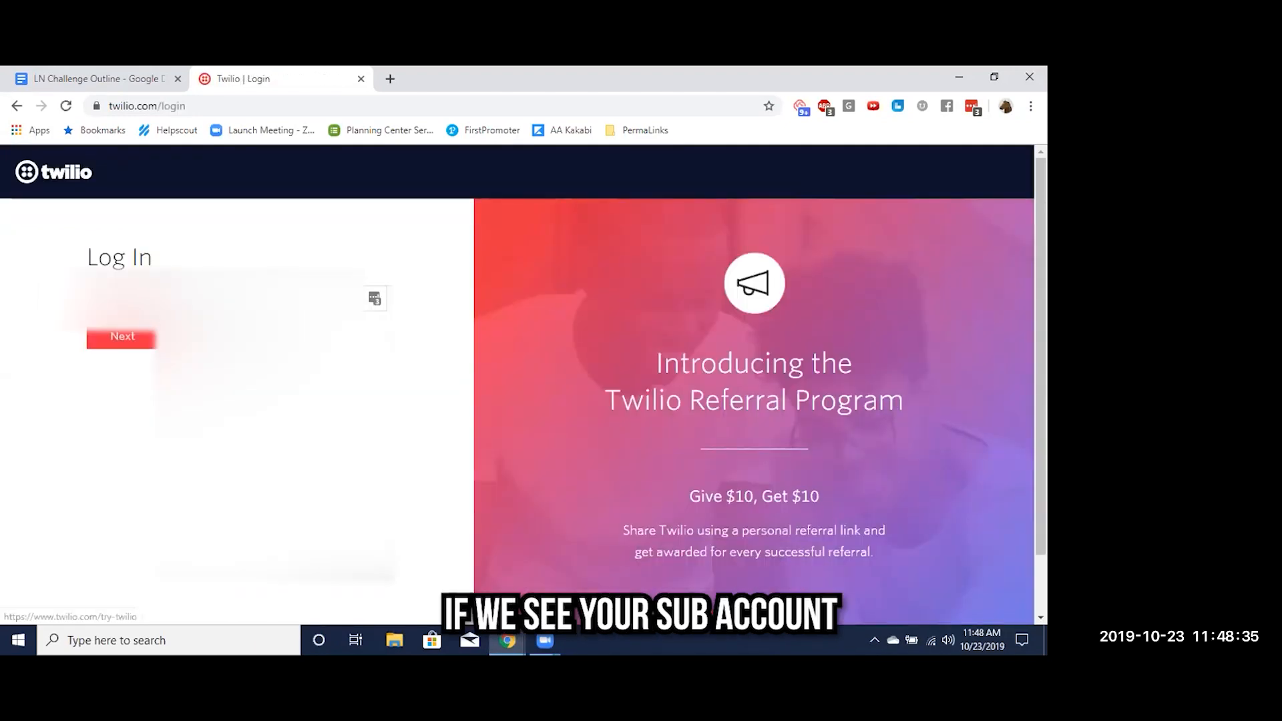
click(140, 342)
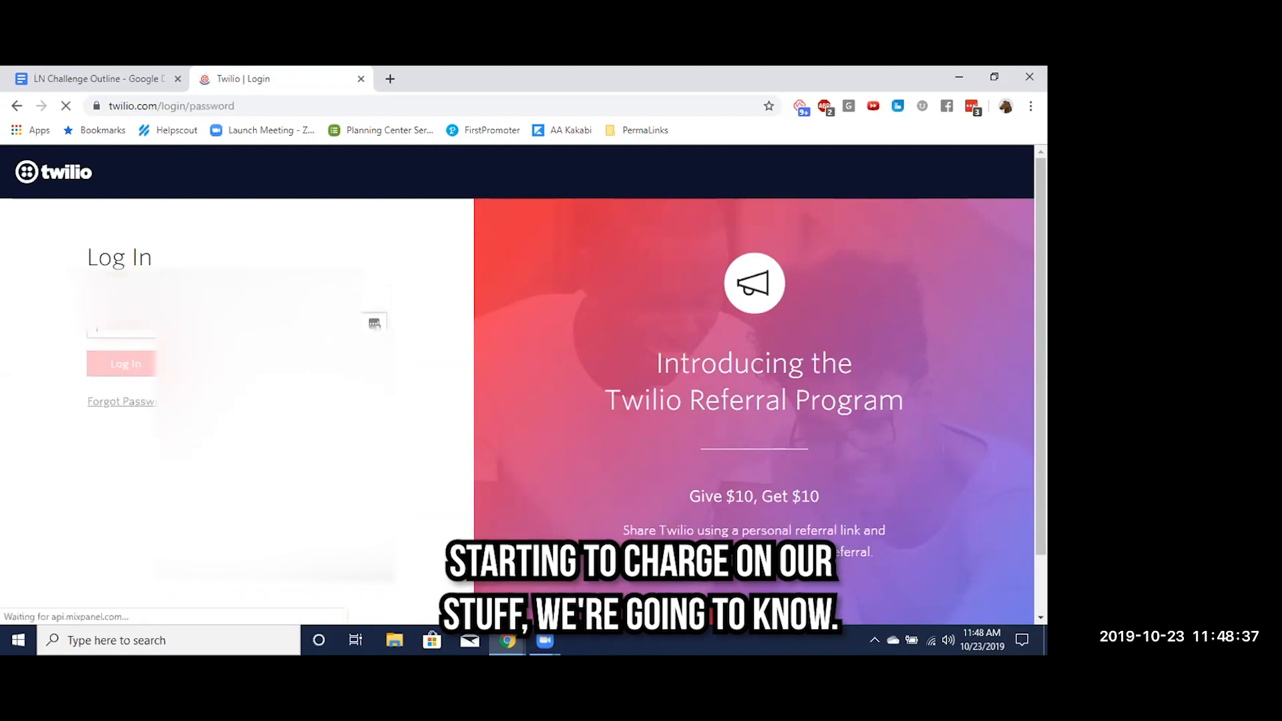
click(120, 369)
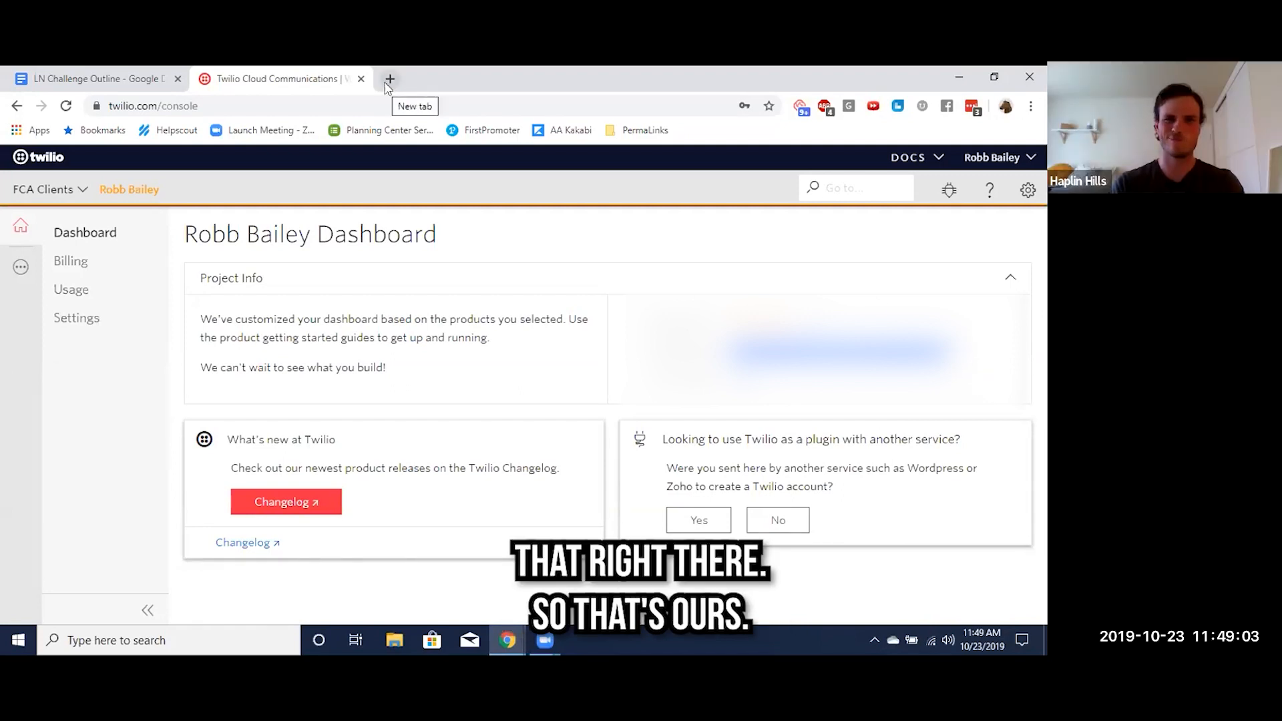
Open app.usenurture.com in a new browser tab and go to its Twilio settings
click(387, 81)
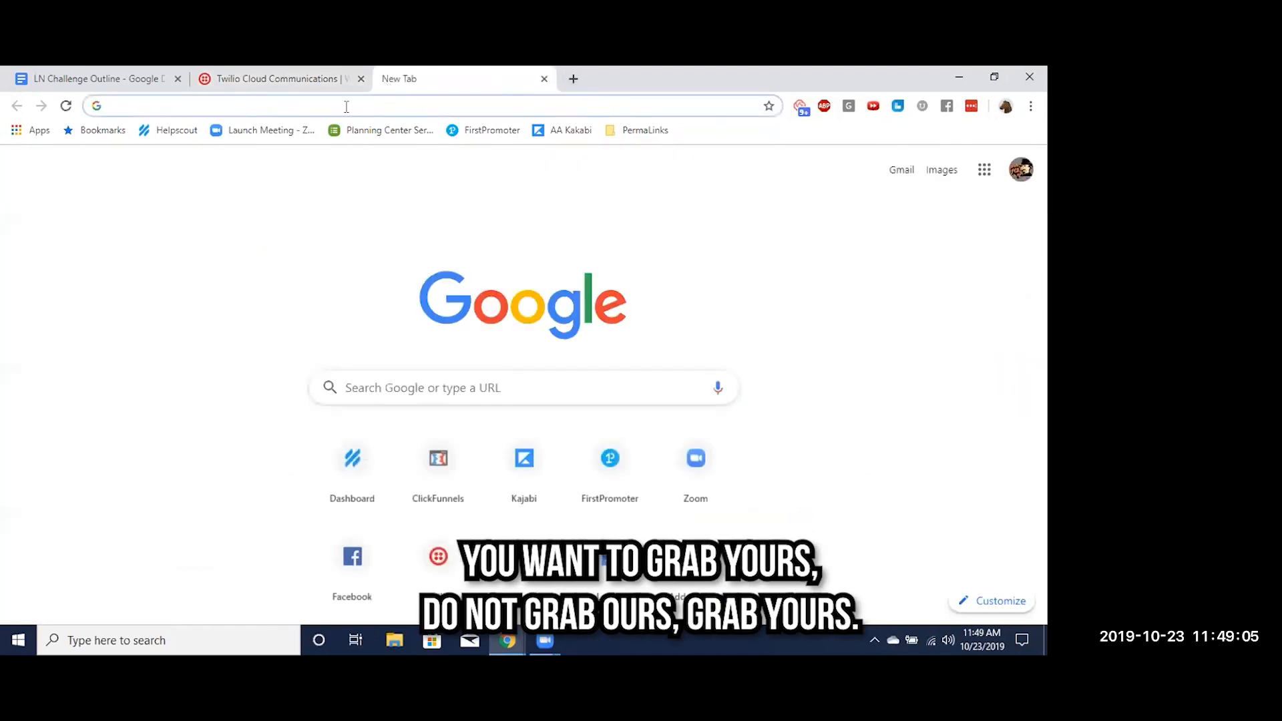
text(app.us)
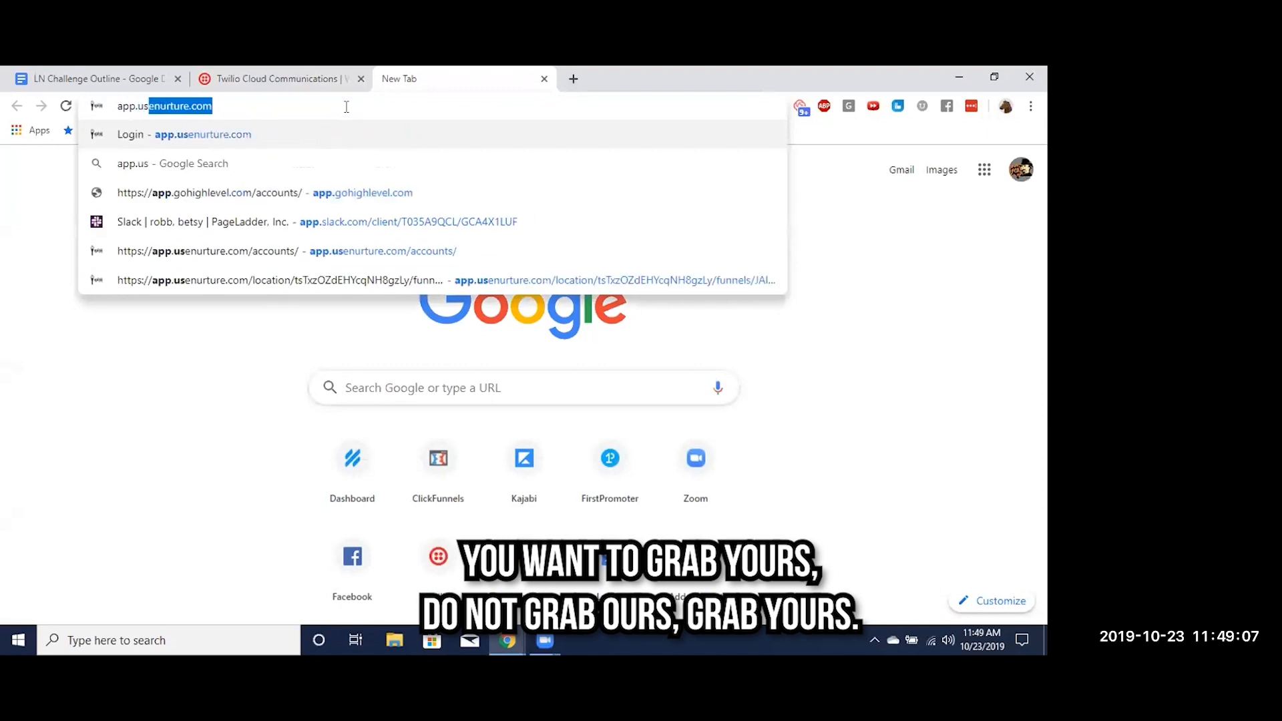
key(Return)
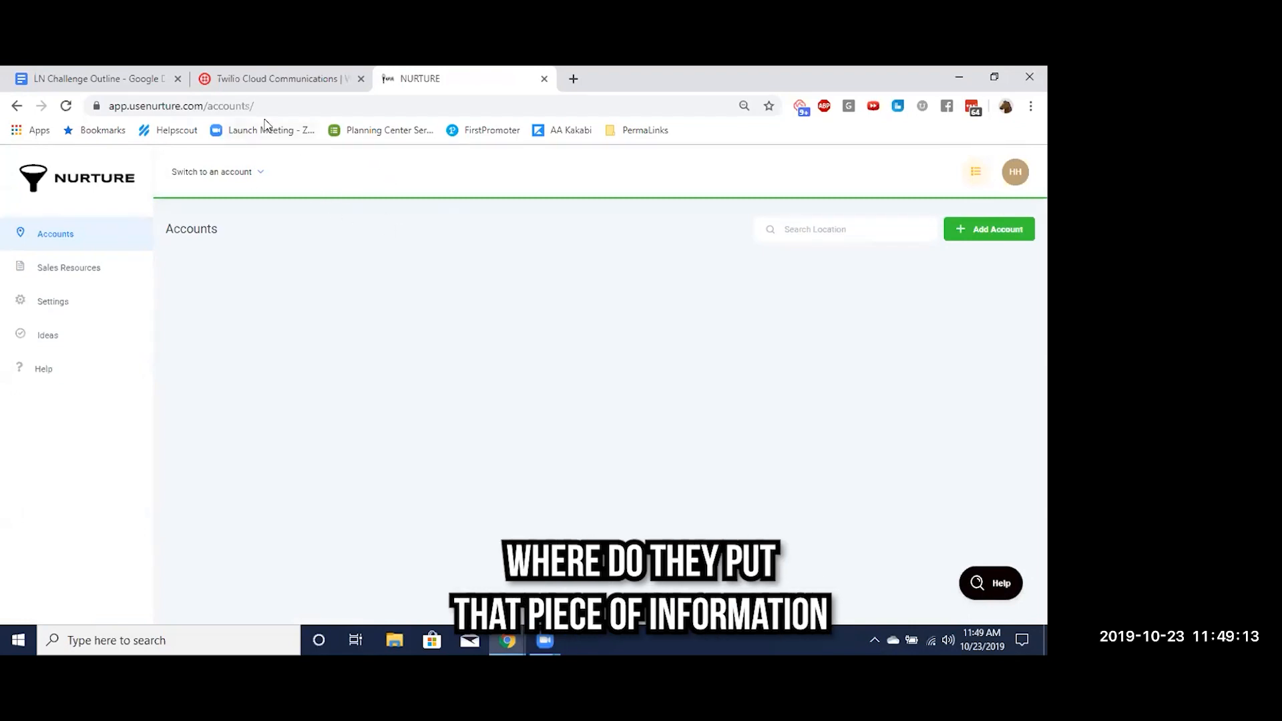
click(55, 302)
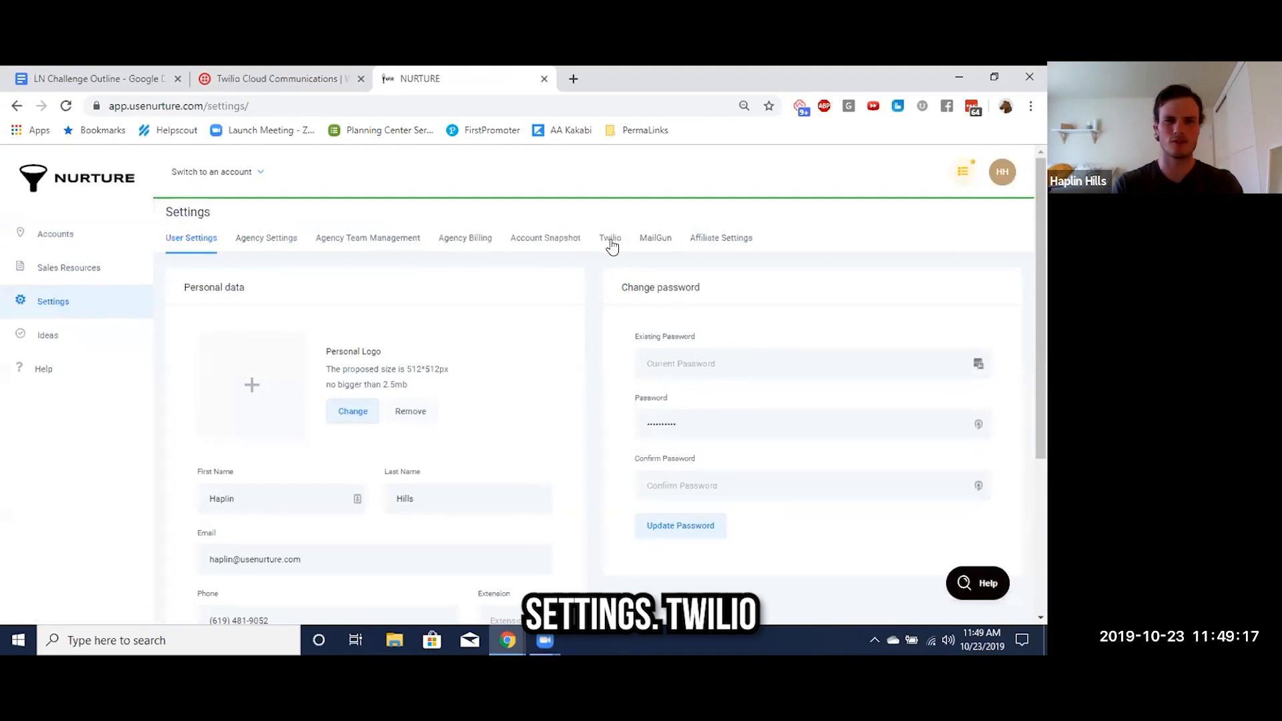
click(610, 239)
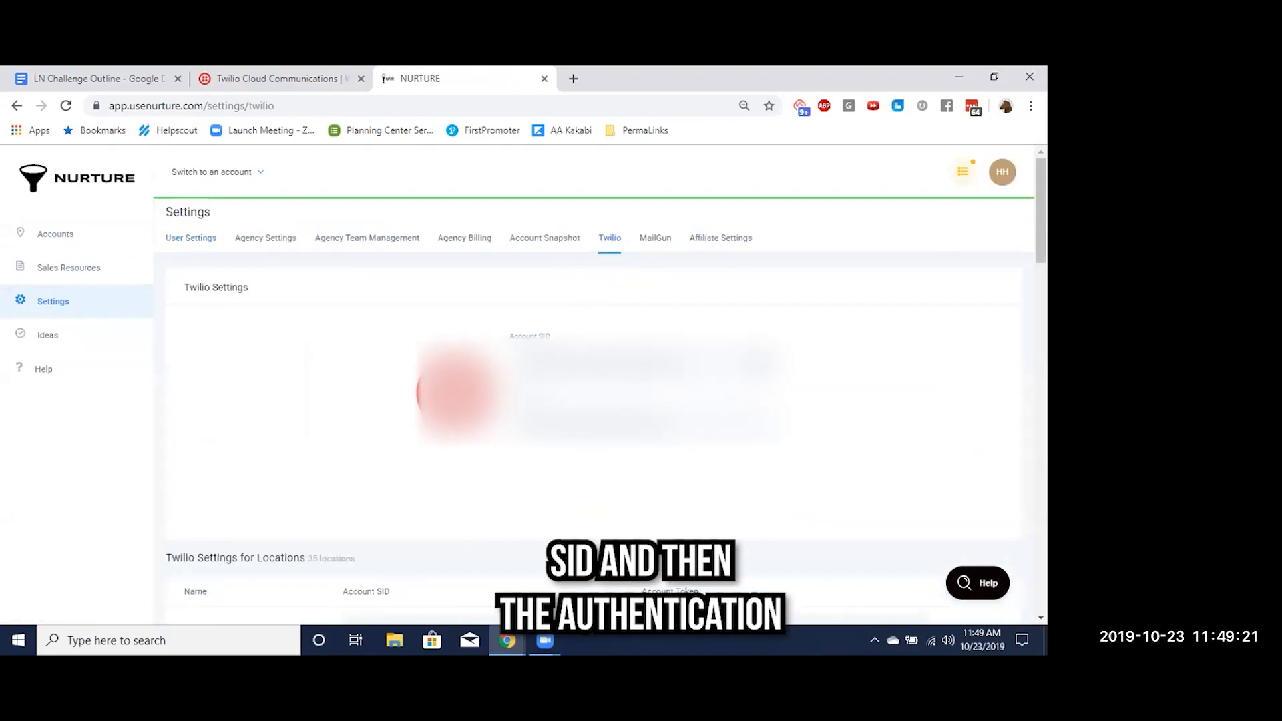
Compare the project info on the Twilio dashboard with the Account SID and token fields in Nurture's Twilio settings
key(ctrl+shift+Tab)
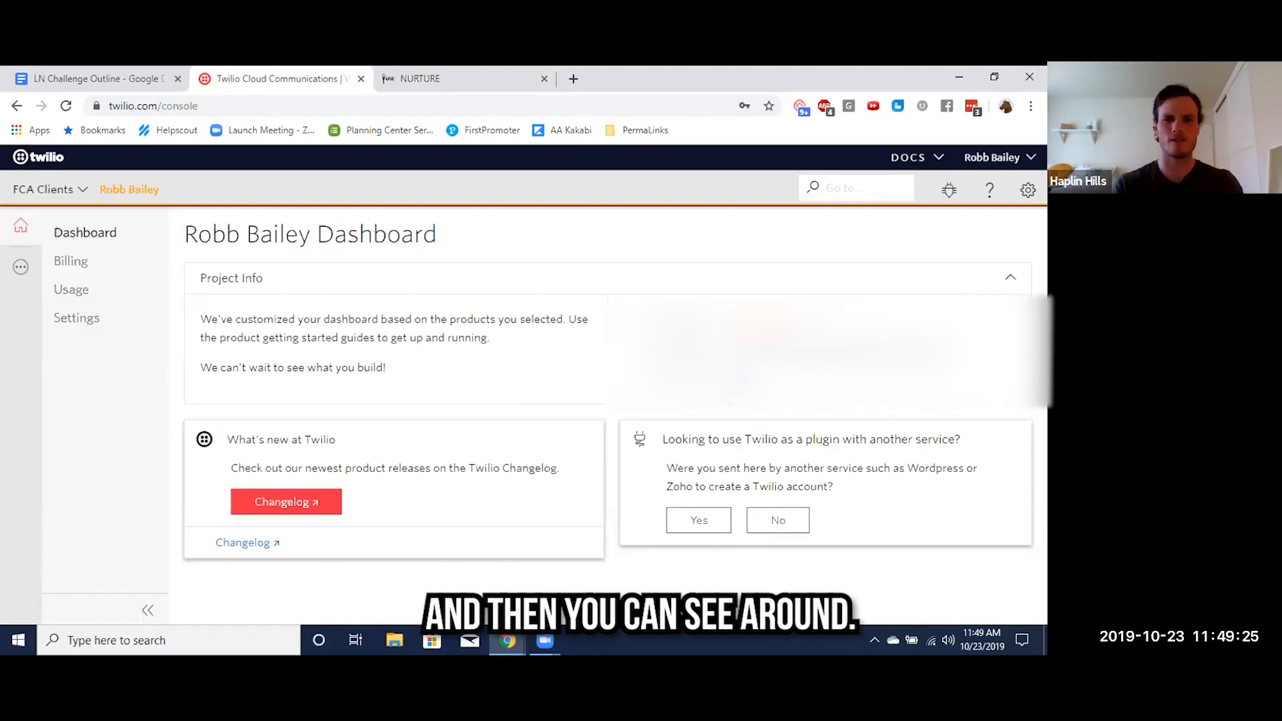
key(ctrl+Tab)
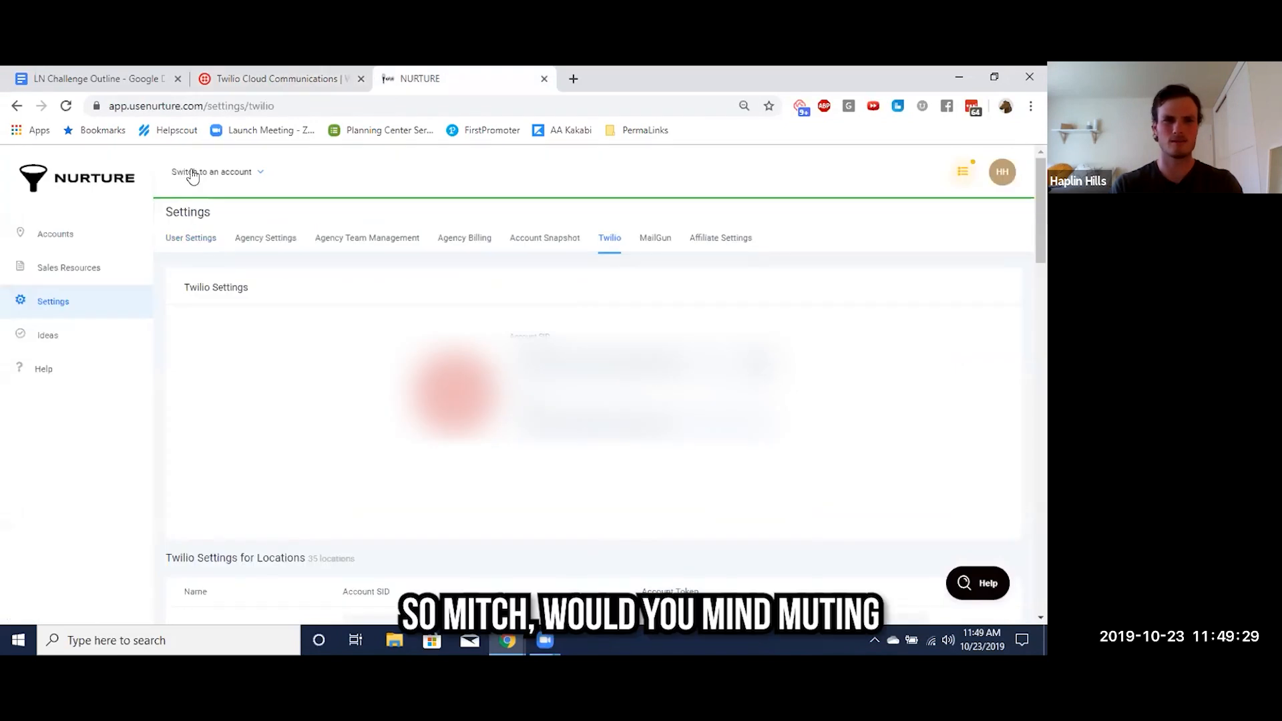
click(268, 84)
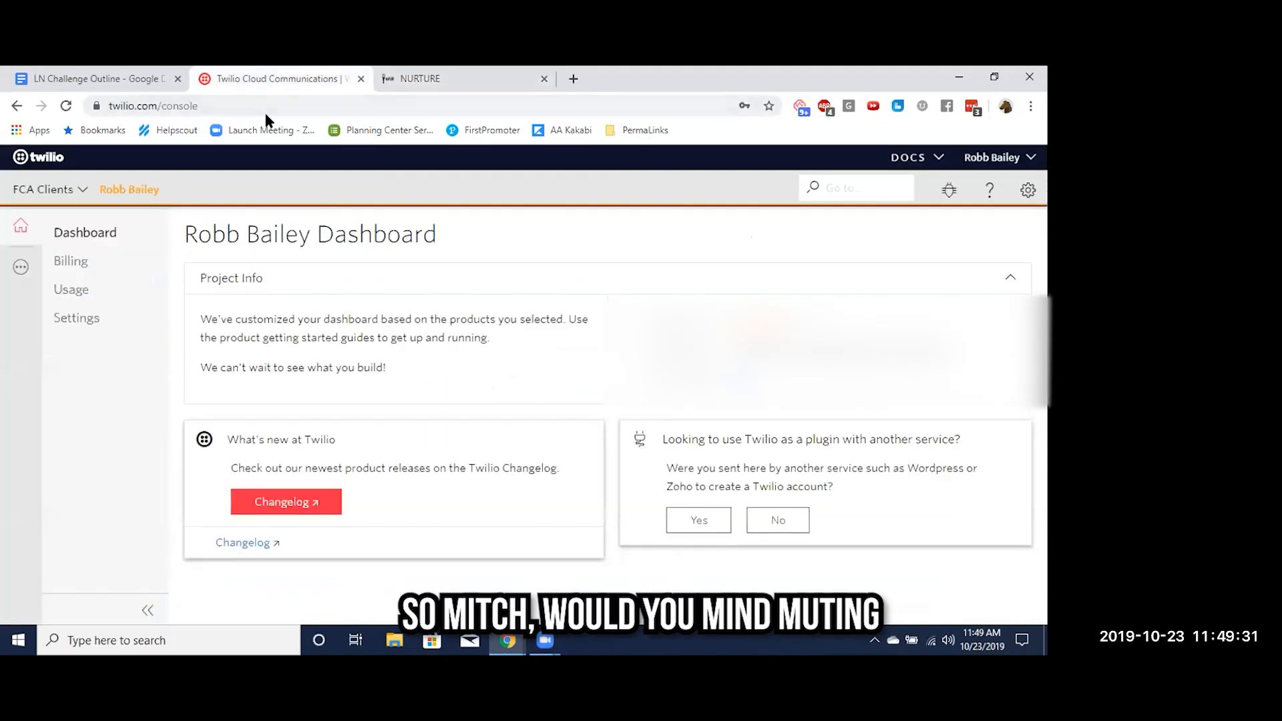
Return to the LN Challenge Outline document and highlight the third item, about integrating Twilio into the HL account, in yellow
click(118, 81)
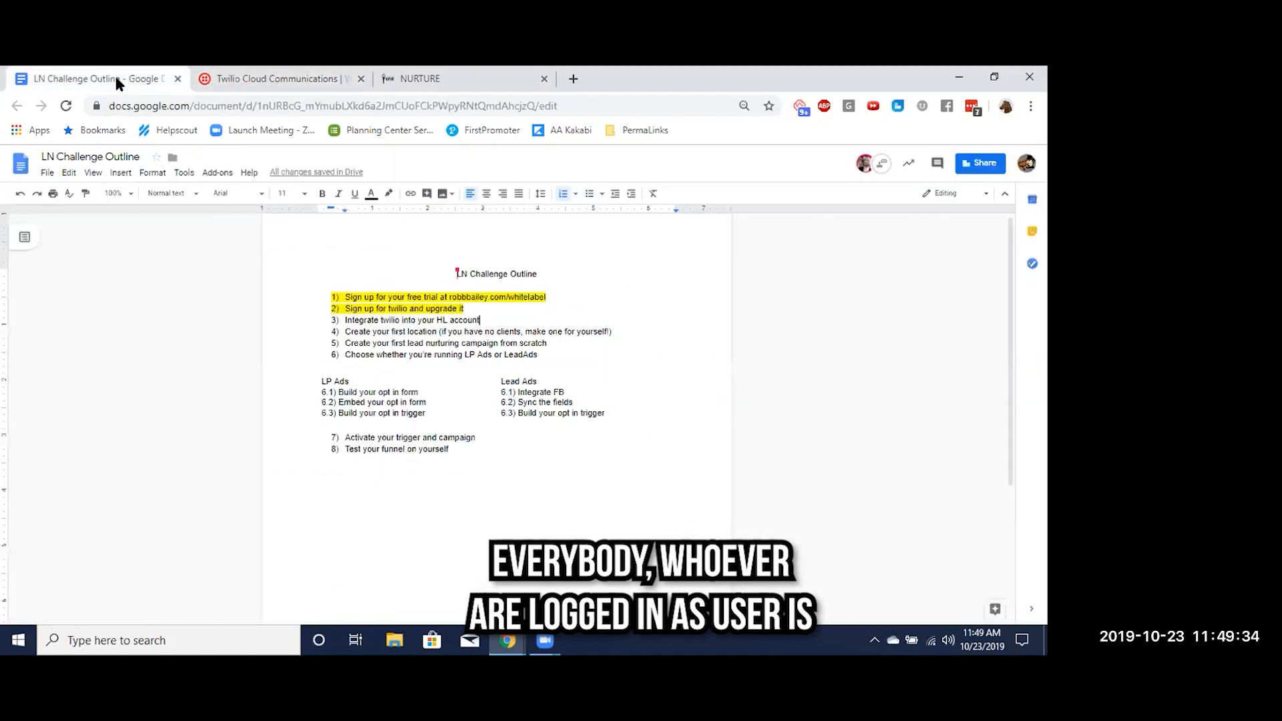
triple_click(411, 321)
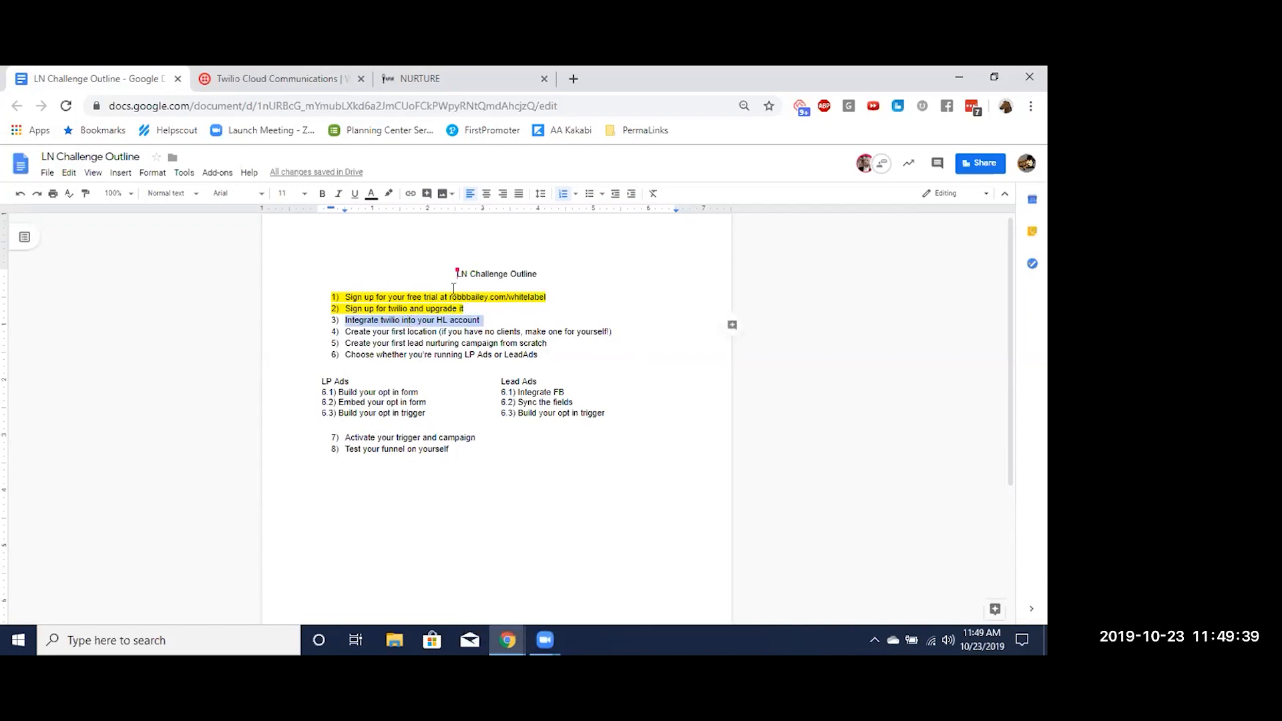
click(386, 199)
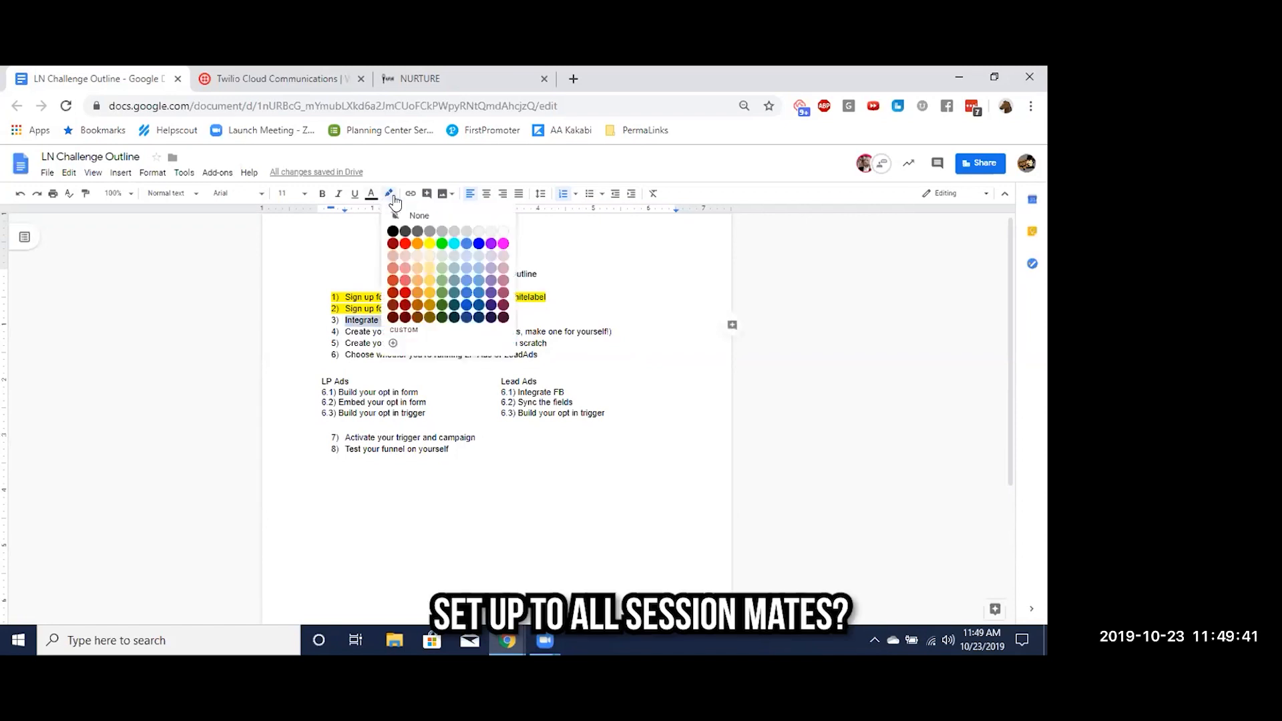
click(429, 246)
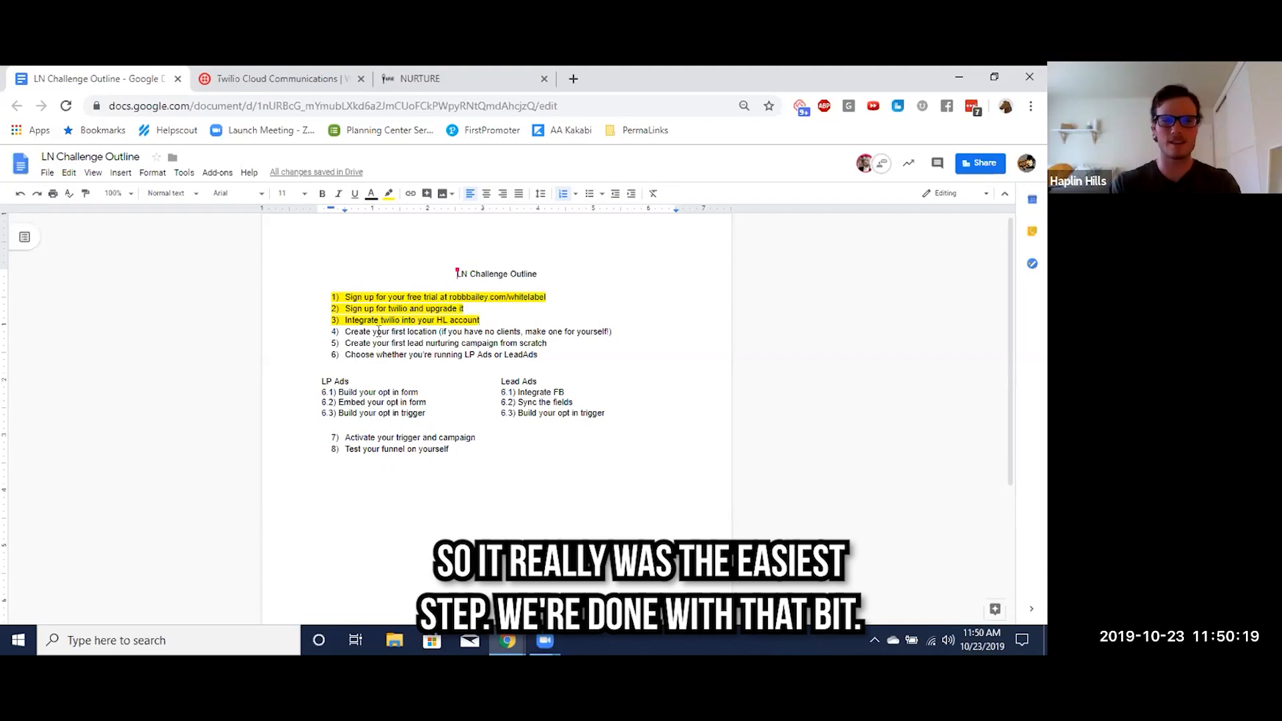
Revisit the Twilio dashboard and Nurture's Twilio settings, and open Nurture's Accounts page
key(ctrl+Tab)
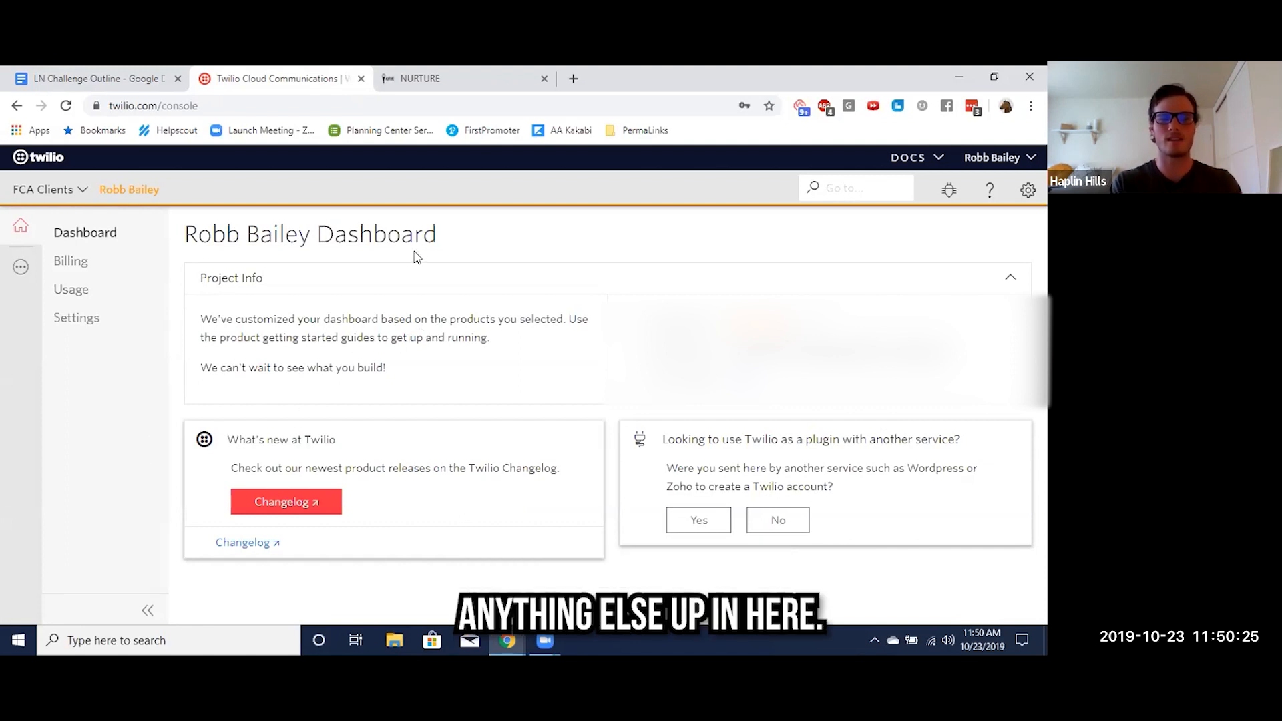
key(ctrl+Tab)
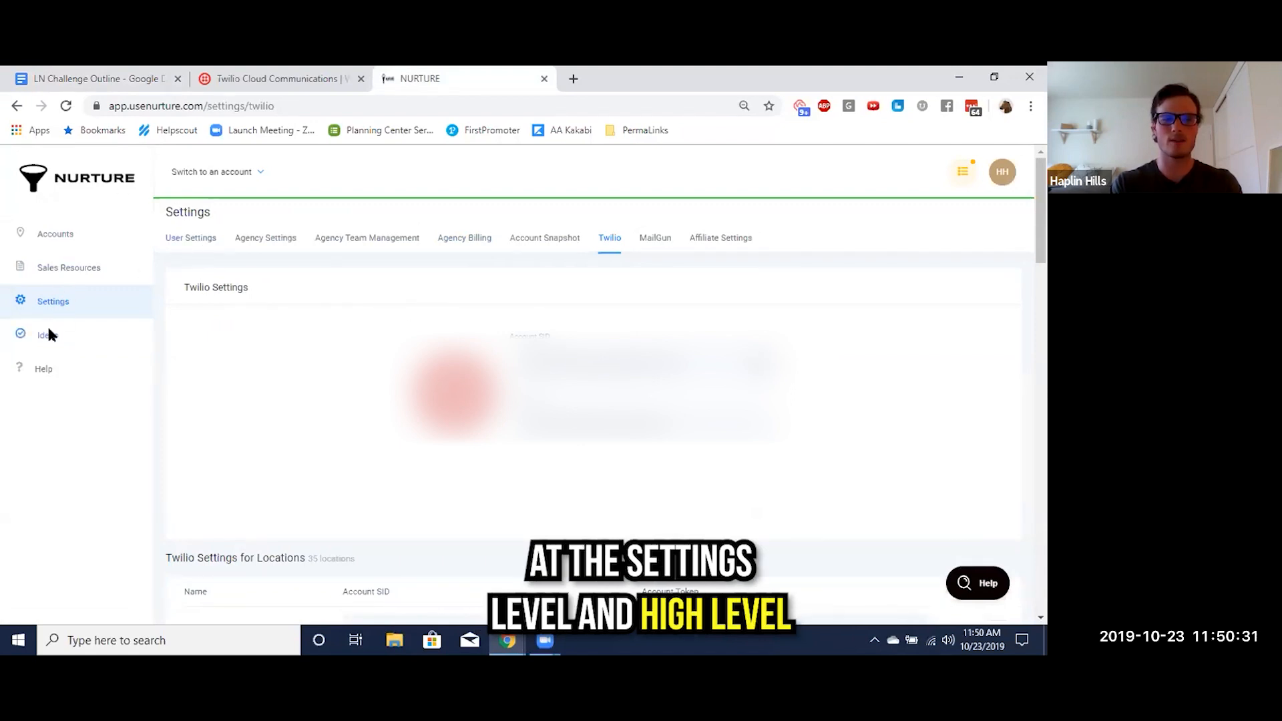
click(61, 235)
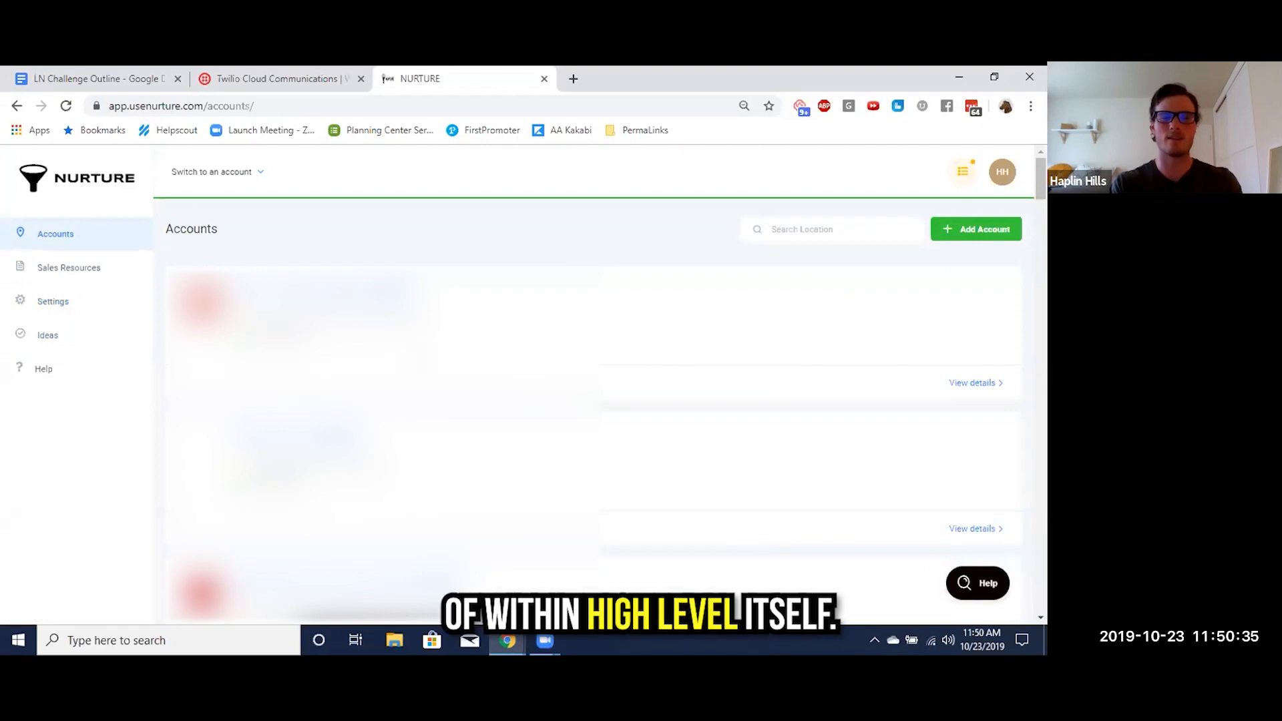
Select the outline's fourth item, about creating your first location, and view the list of switchable accounts in Nurture
key(ctrl+Tab)
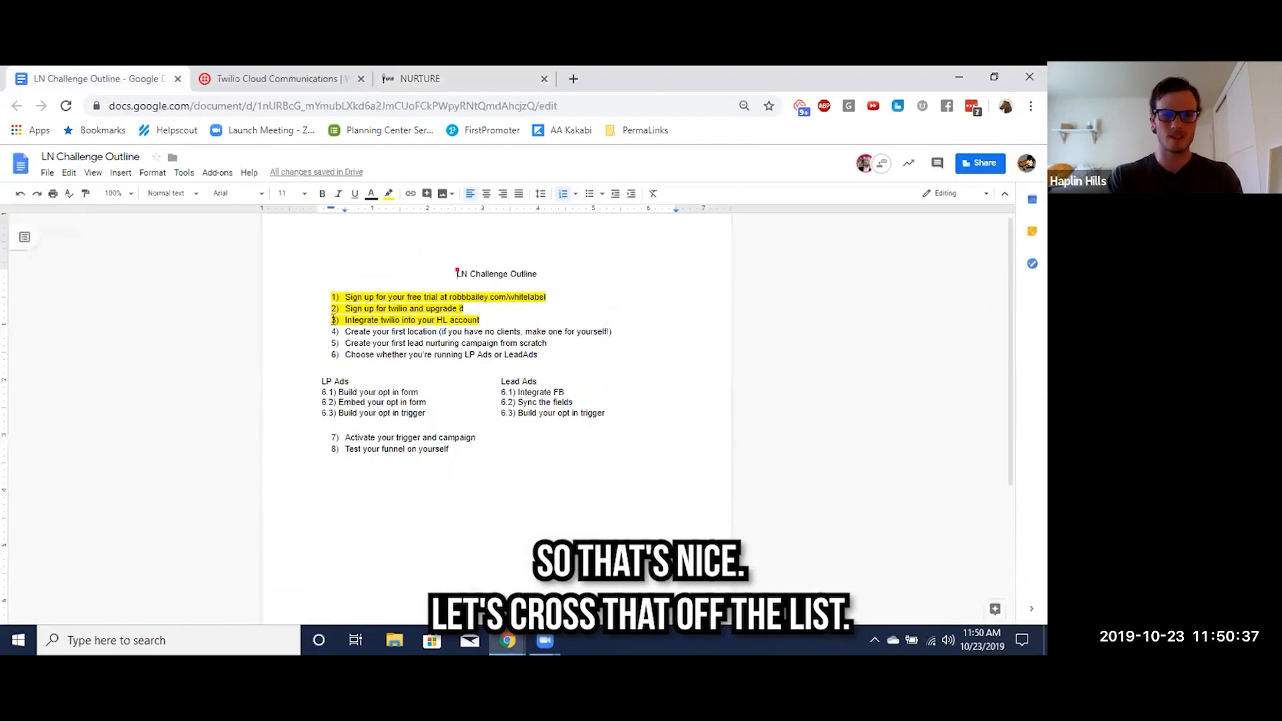
triple_click(412, 332)
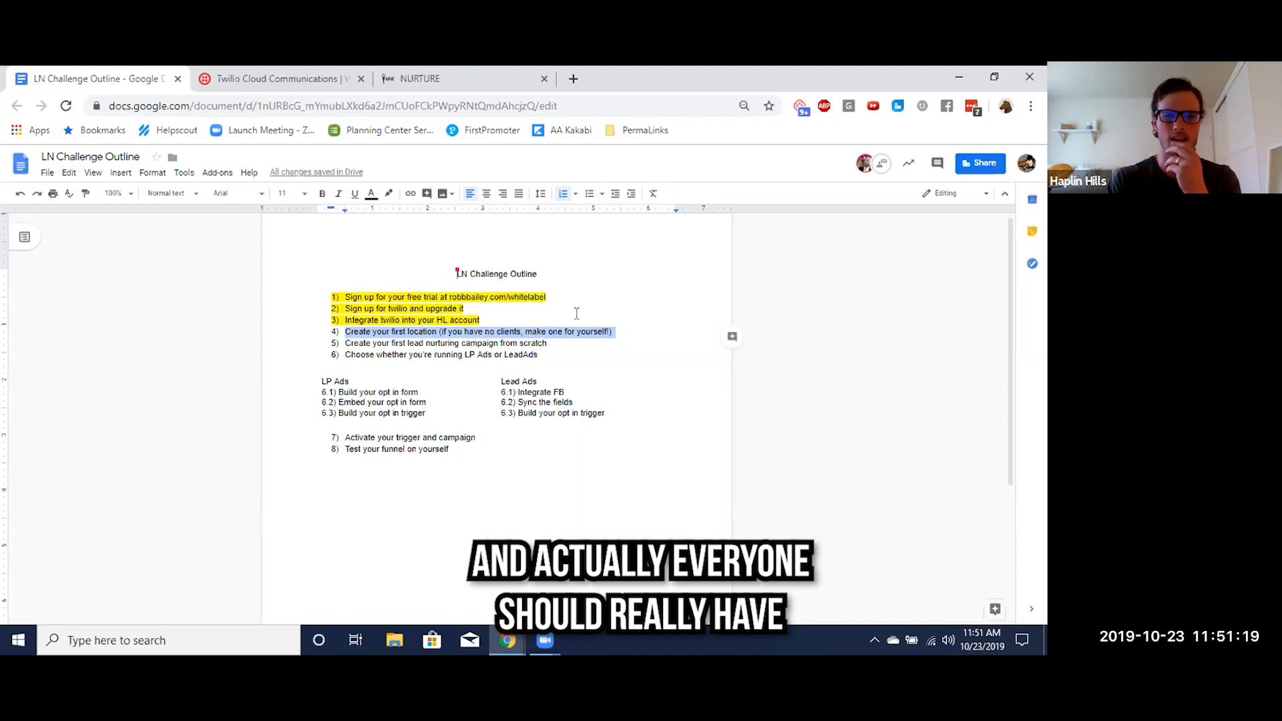
click(438, 80)
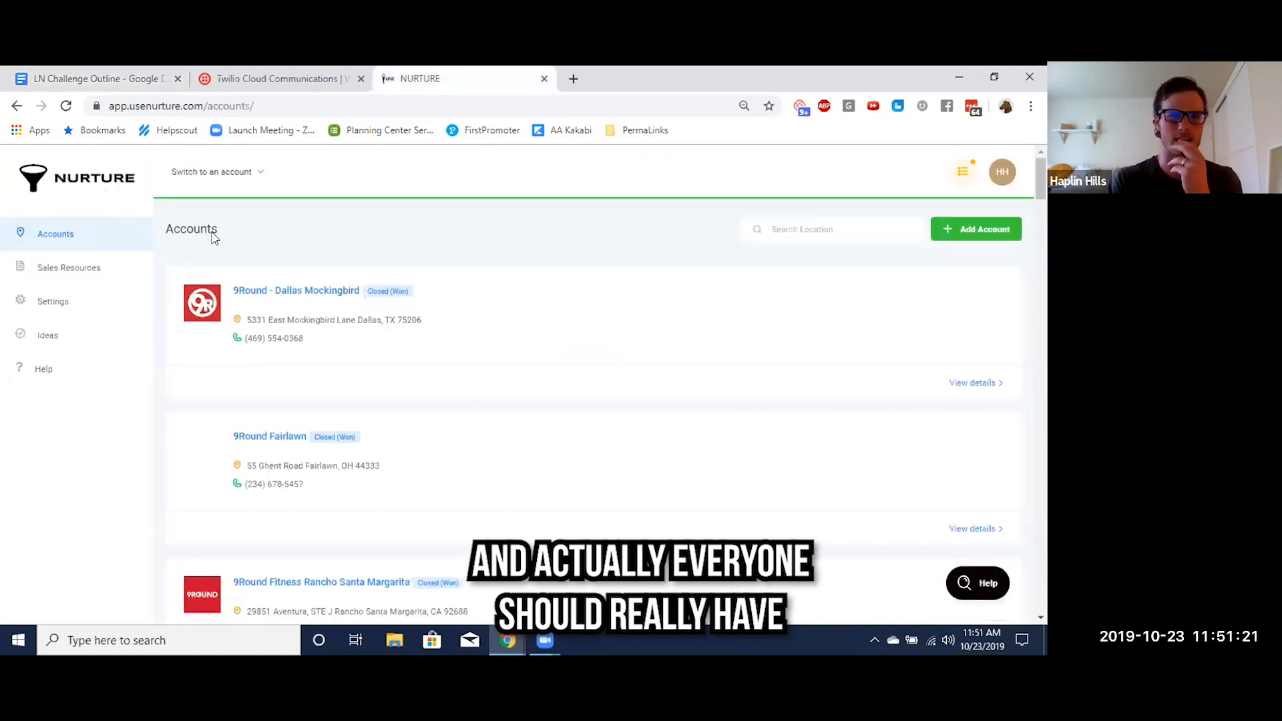
click(237, 175)
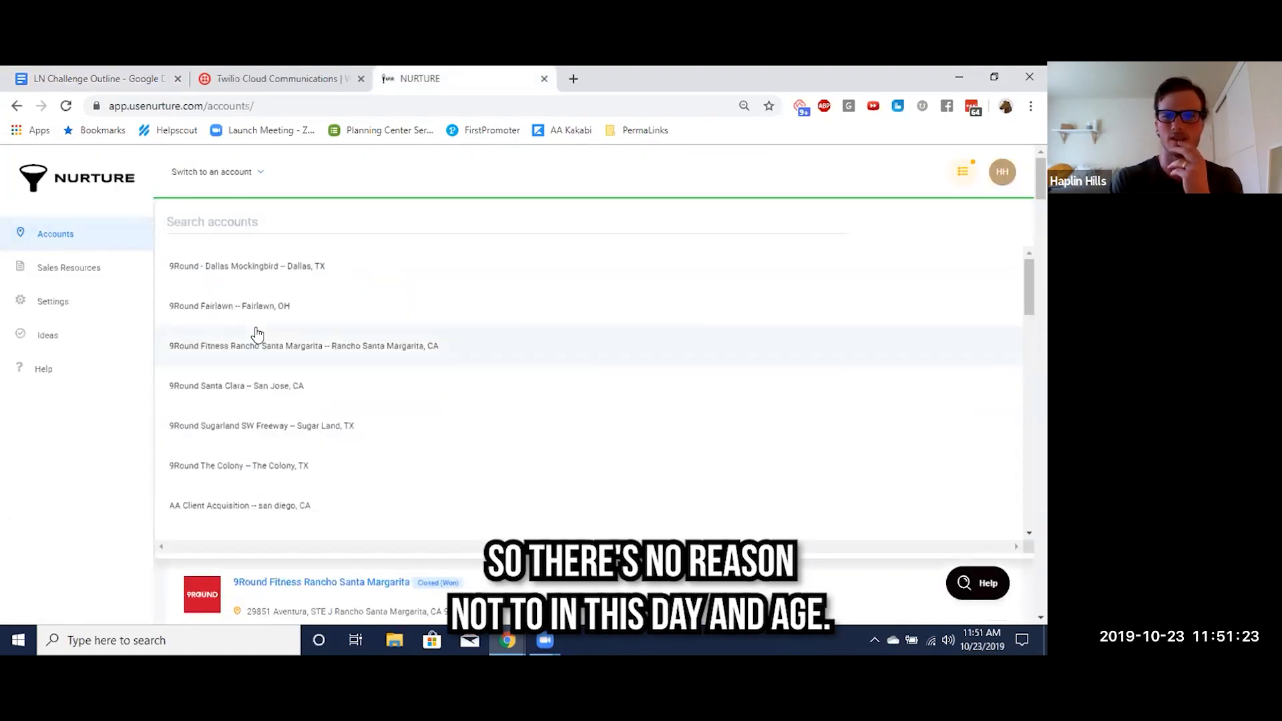
click(236, 177)
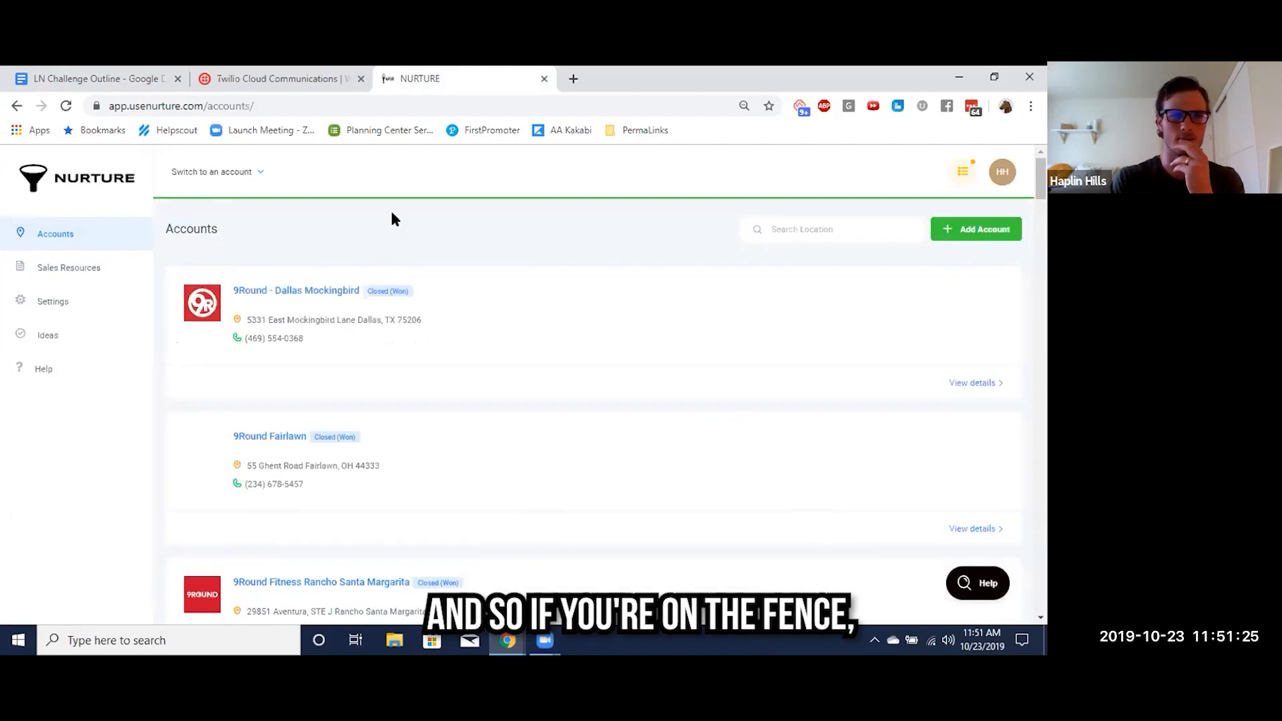
Start adding a new account from Nurture's Accounts page, bringing up the business search map
click(955, 235)
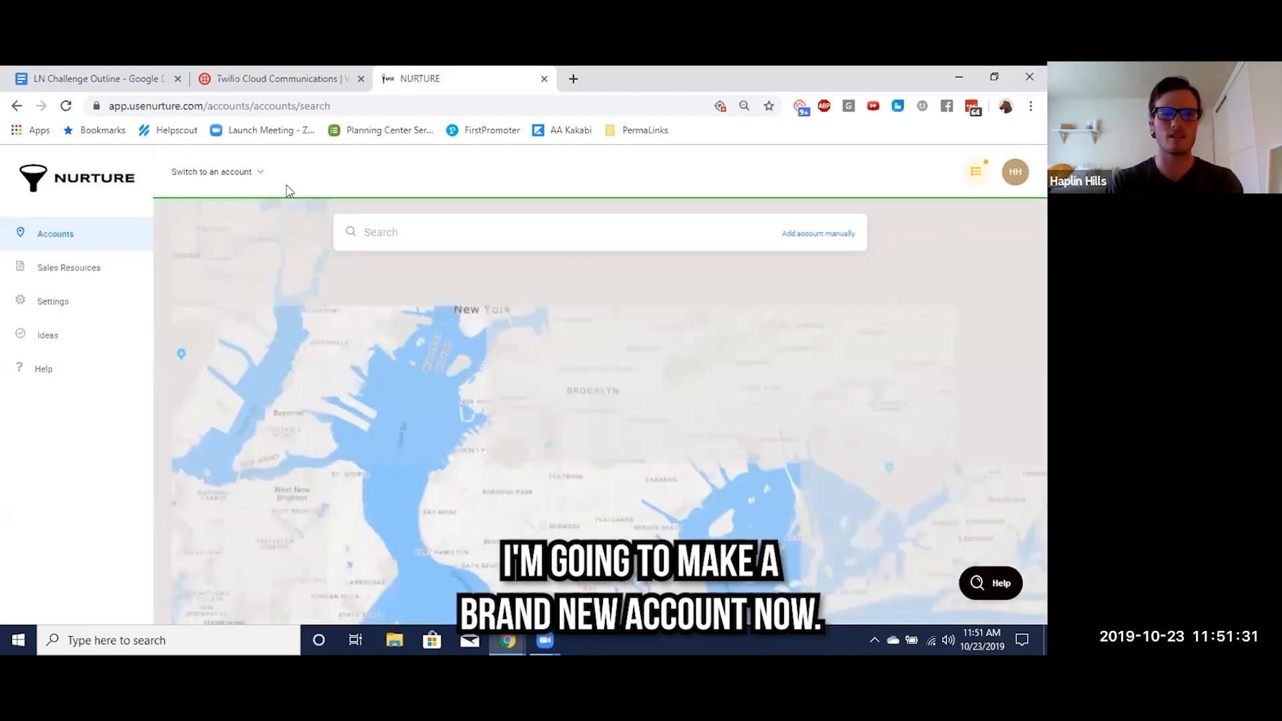
click(57, 237)
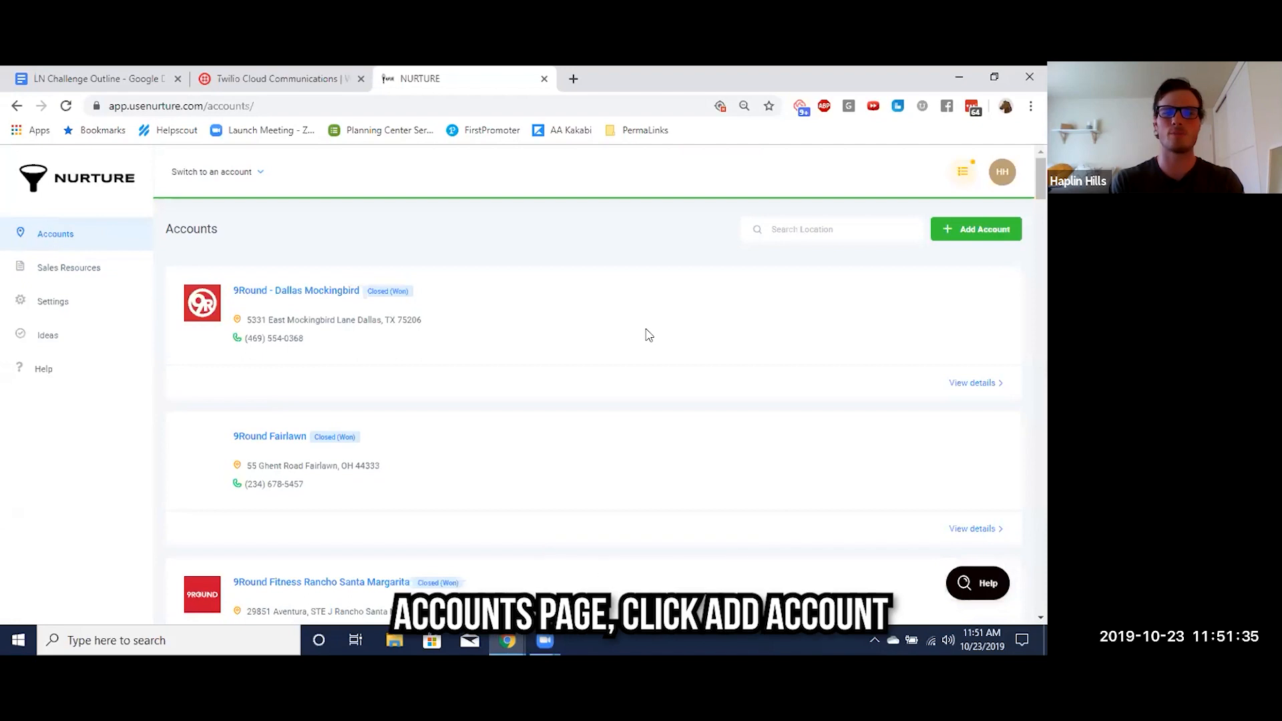
click(965, 229)
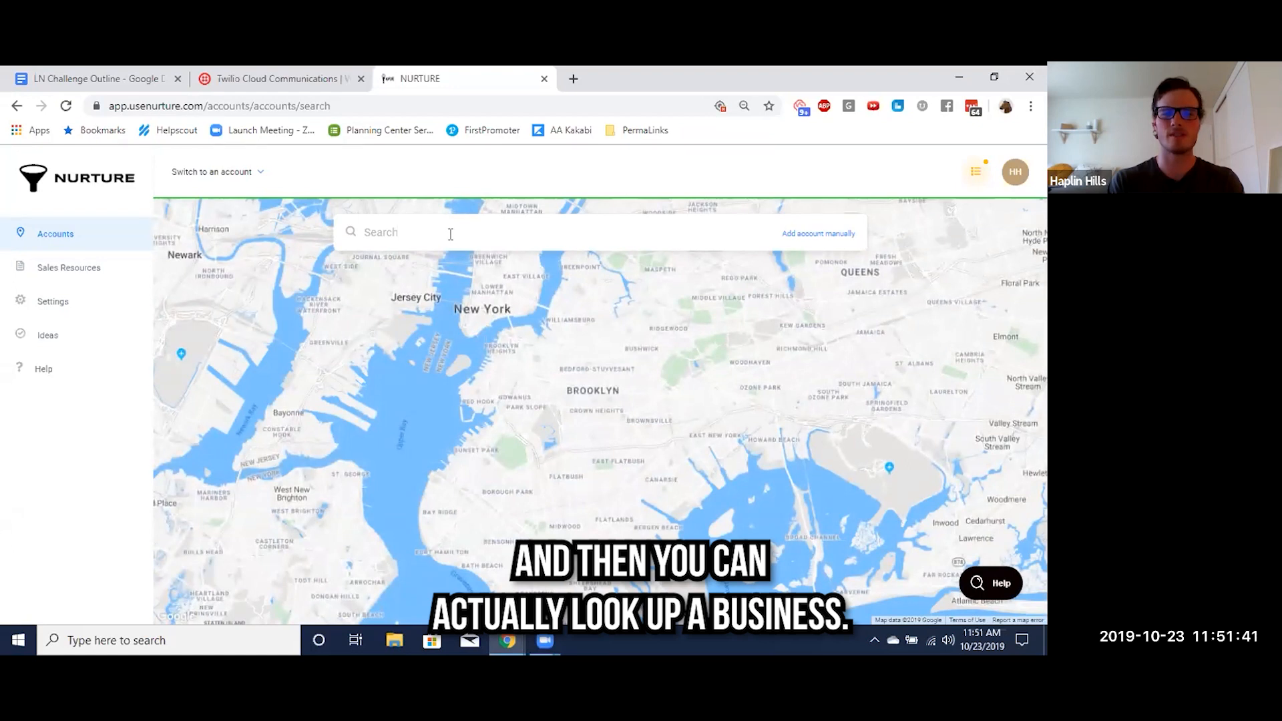
Search the business map for McDonald's and choose the West 42nd Street, New York location
click(451, 234)
text(mcdon)
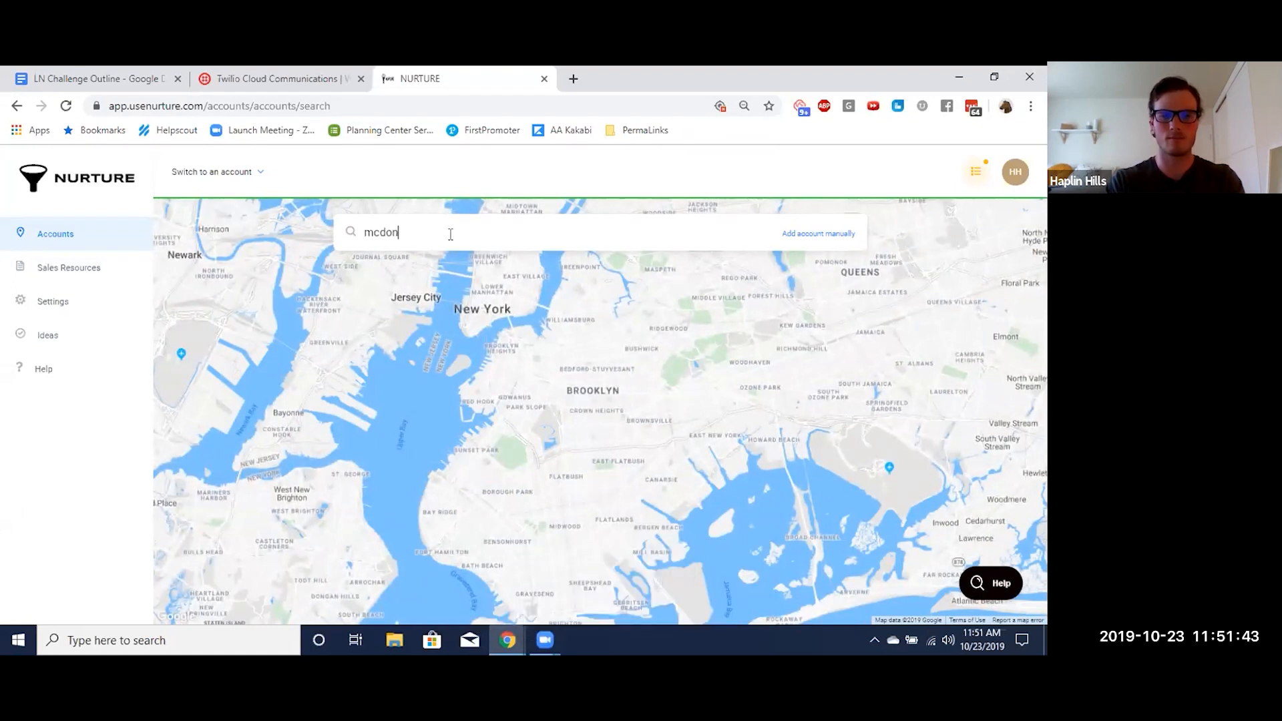
text(lds)
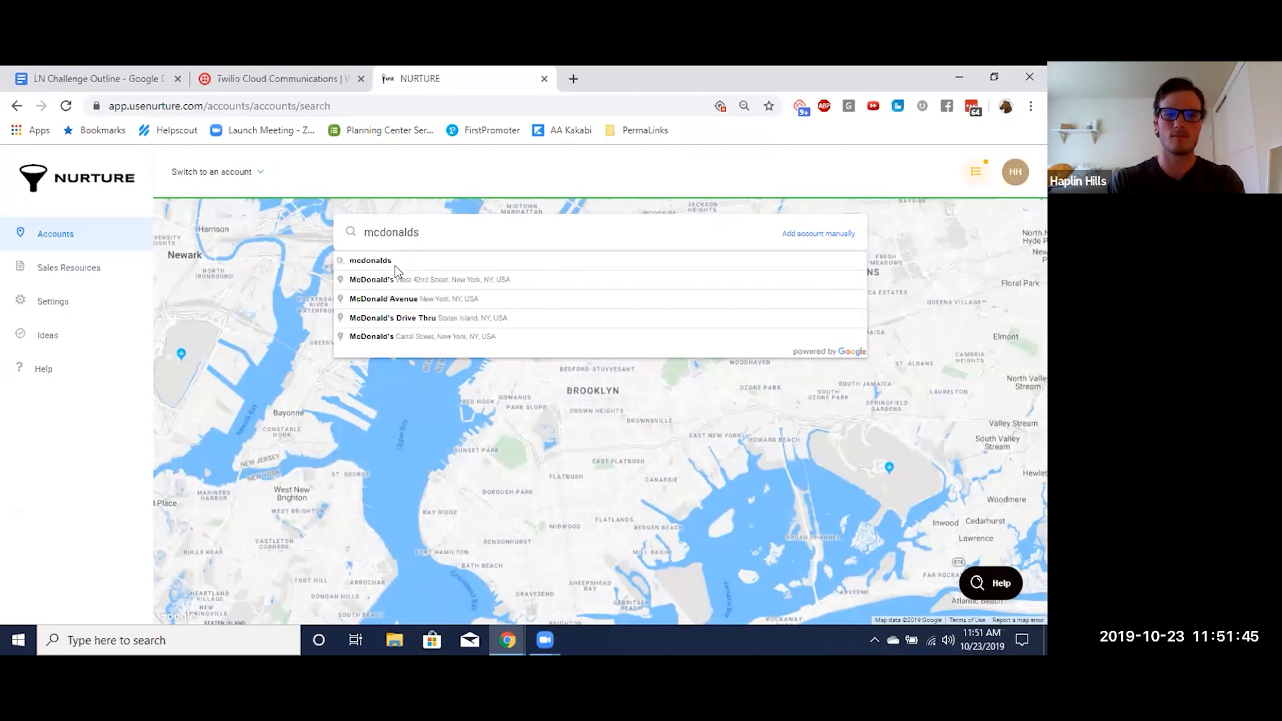
click(383, 279)
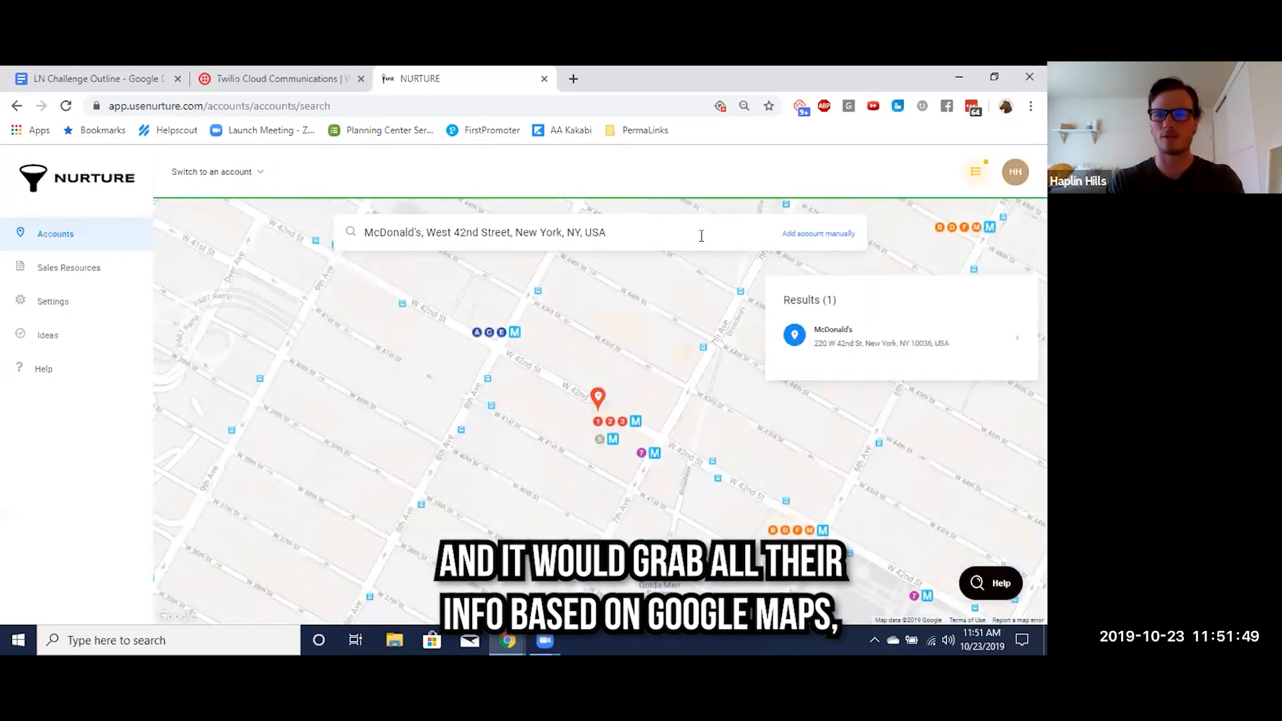
Switch to adding the account manually and enter the owner's first name in the account info
click(807, 235)
scroll(501, 342, down, 3)
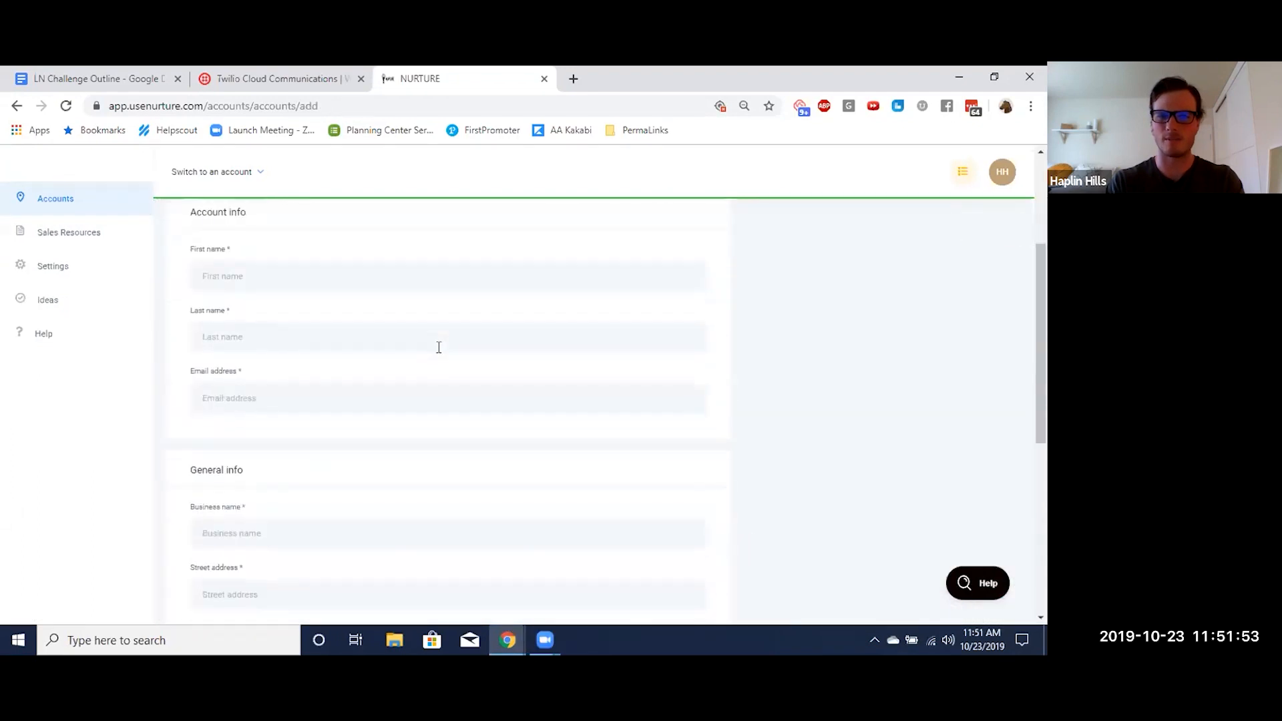
click(305, 302)
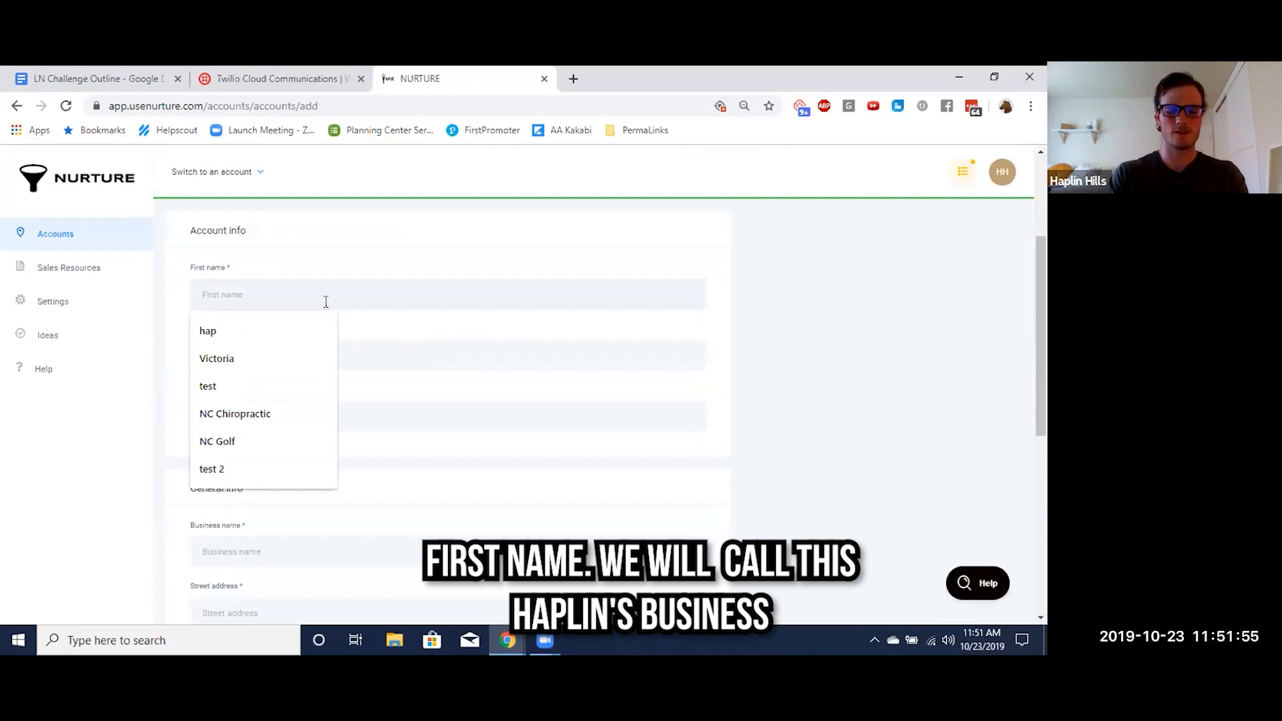
text(Haplin's)
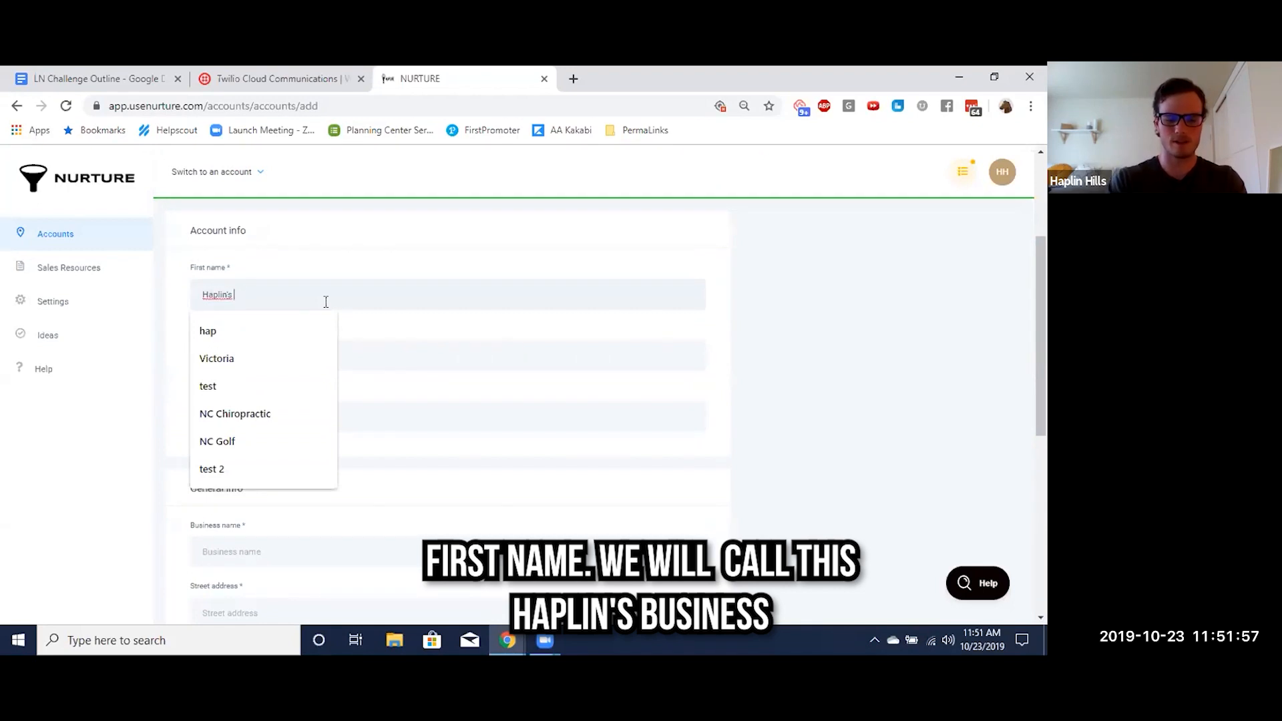
click(392, 345)
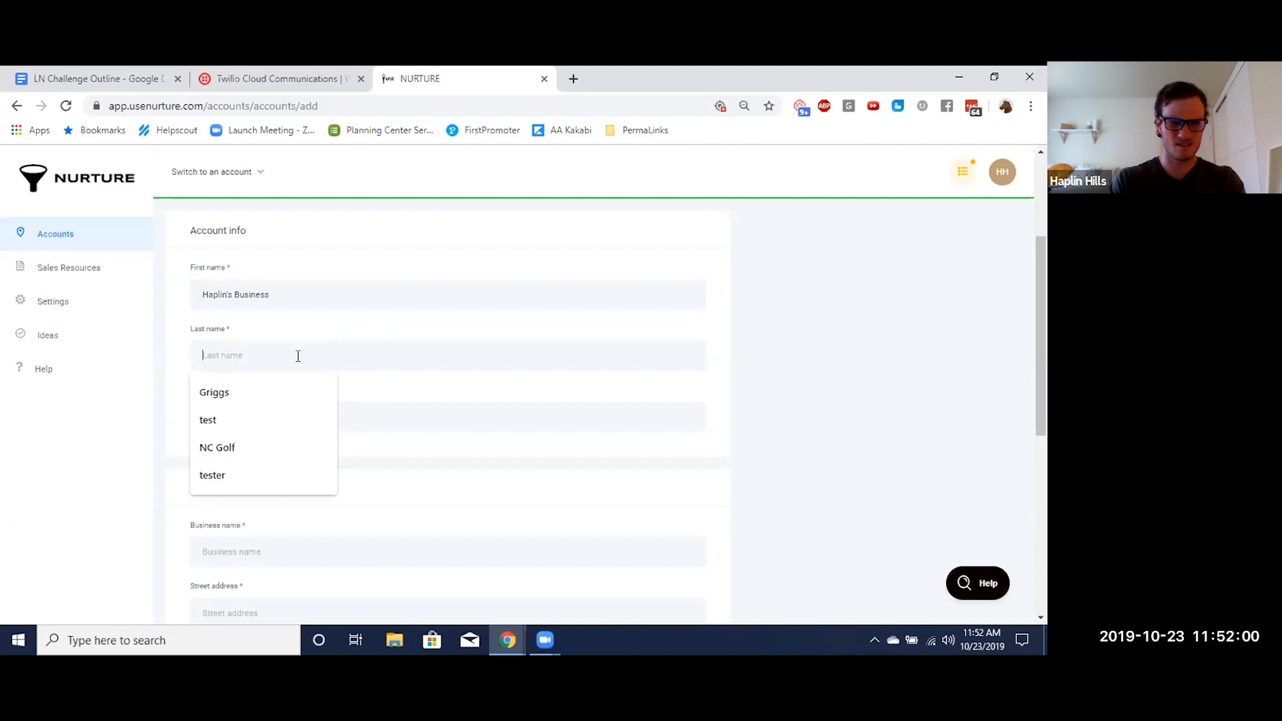
triple_click(241, 302)
text(Hapli)
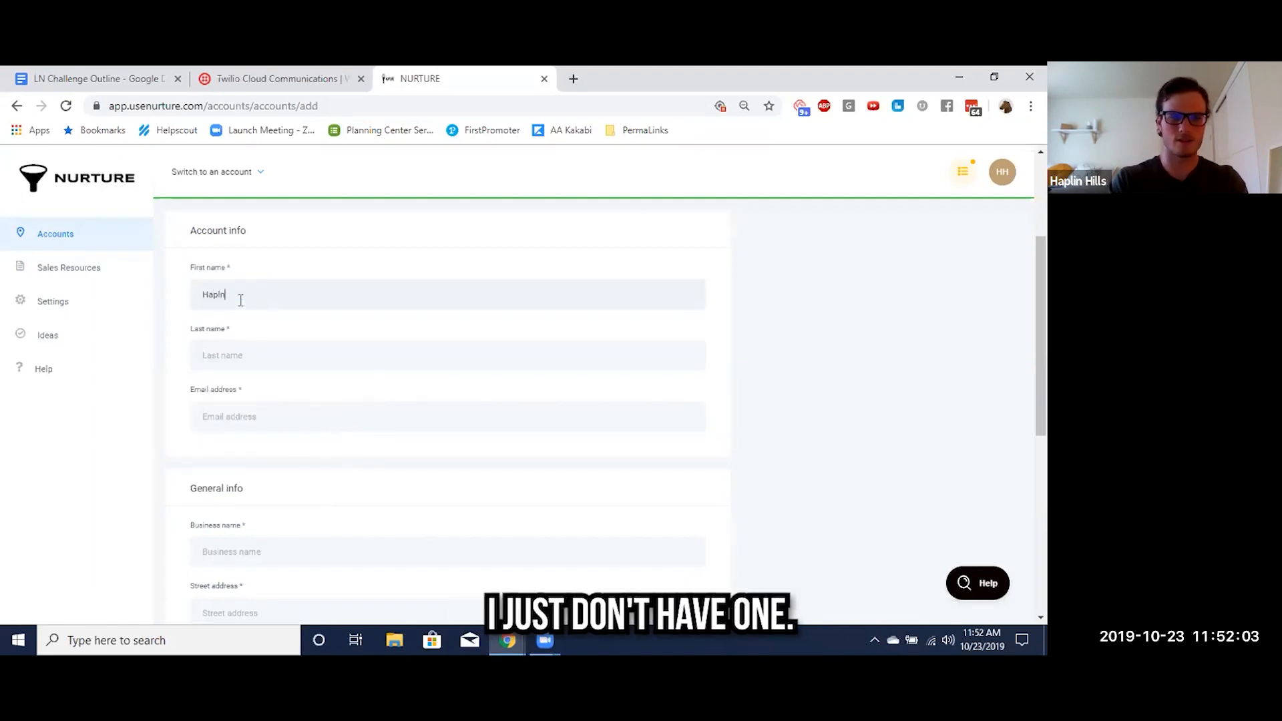
text(n)
Enter the owner's last name and email address in the account info
key(Tab)
key(Tab)
scroll(240, 301, down, 1)
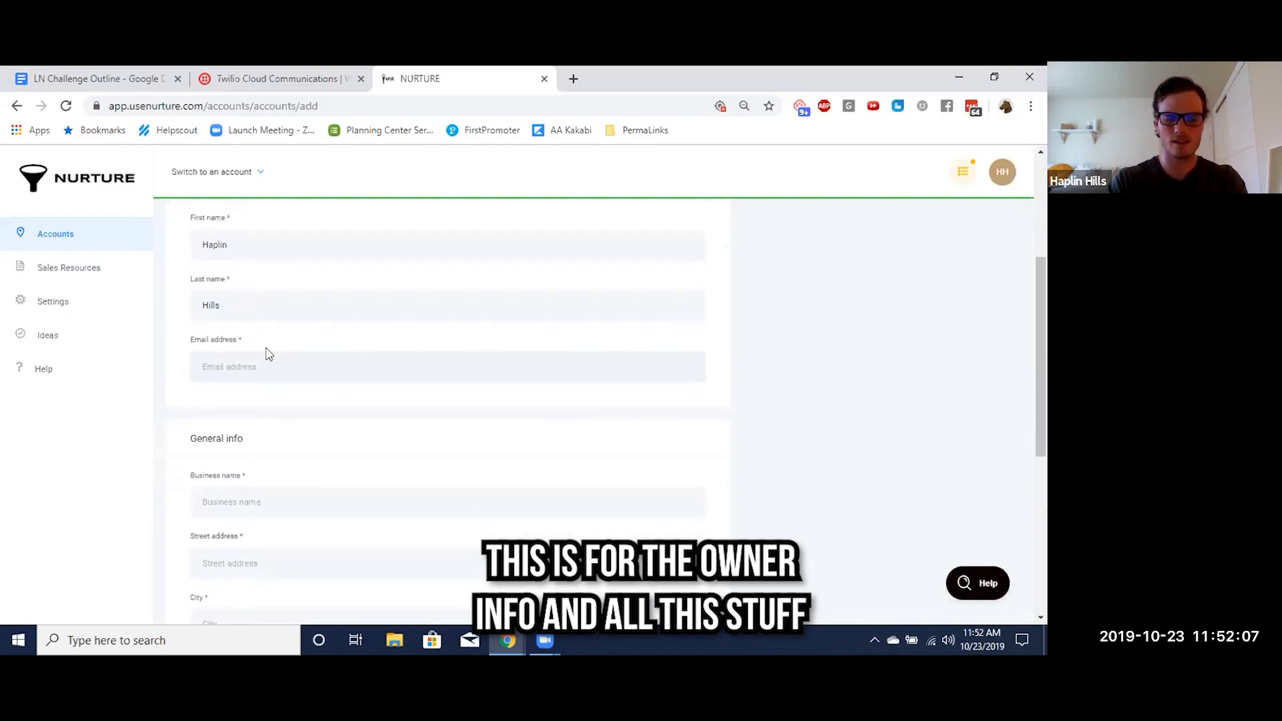
text(test@test.com)
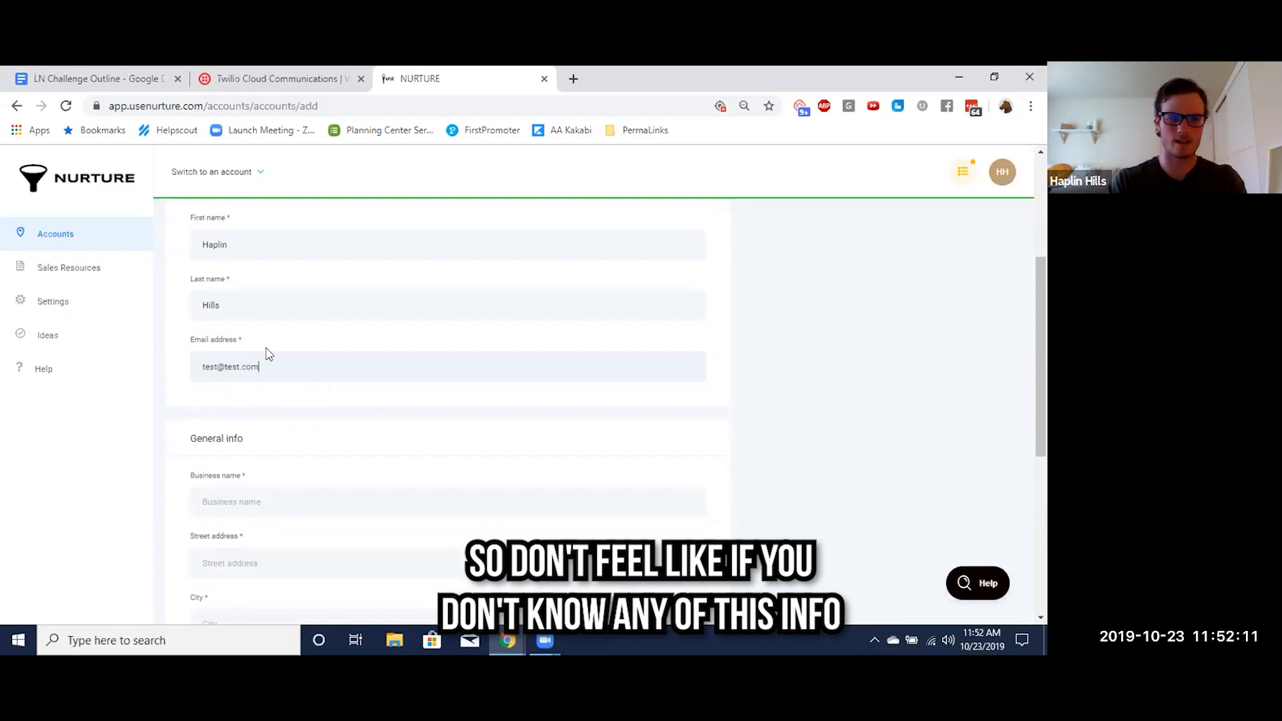
Enter the owner's business name in the general info
scroll(267, 354, up, 2)
scroll(323, 428, down, 1)
scroll(270, 405, down, 2)
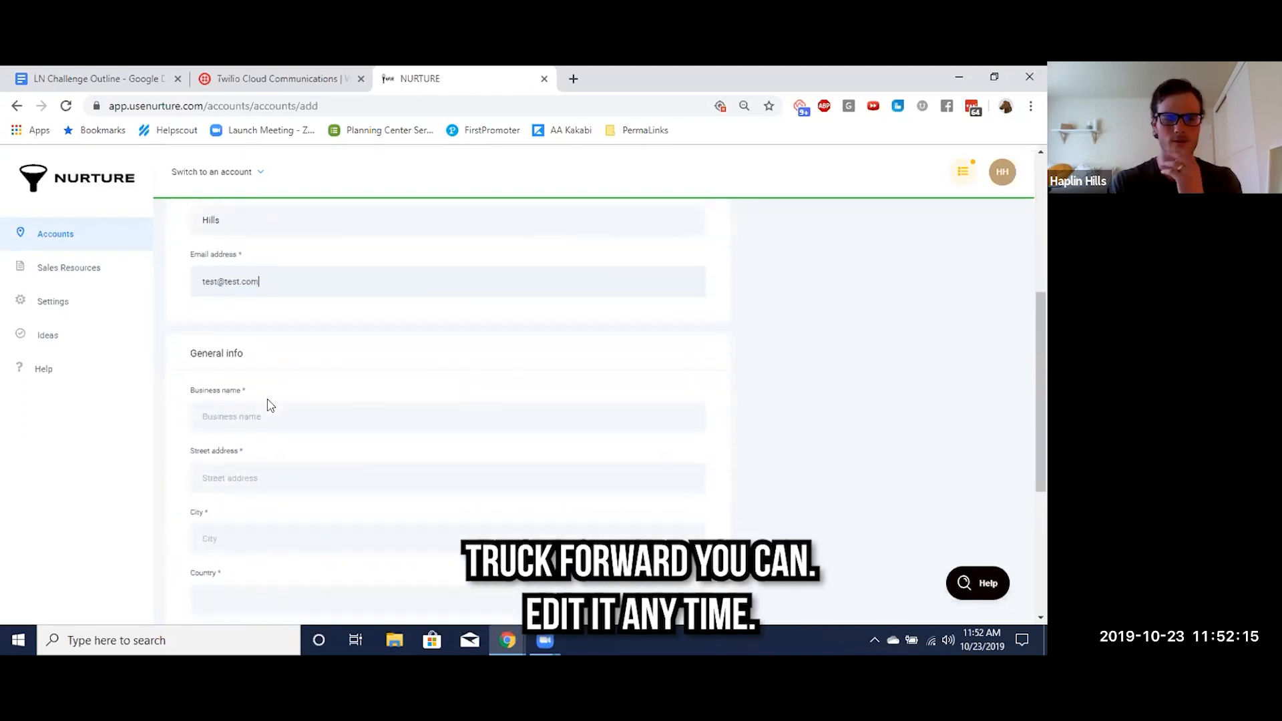
scroll(271, 406, down, 1)
click(284, 378)
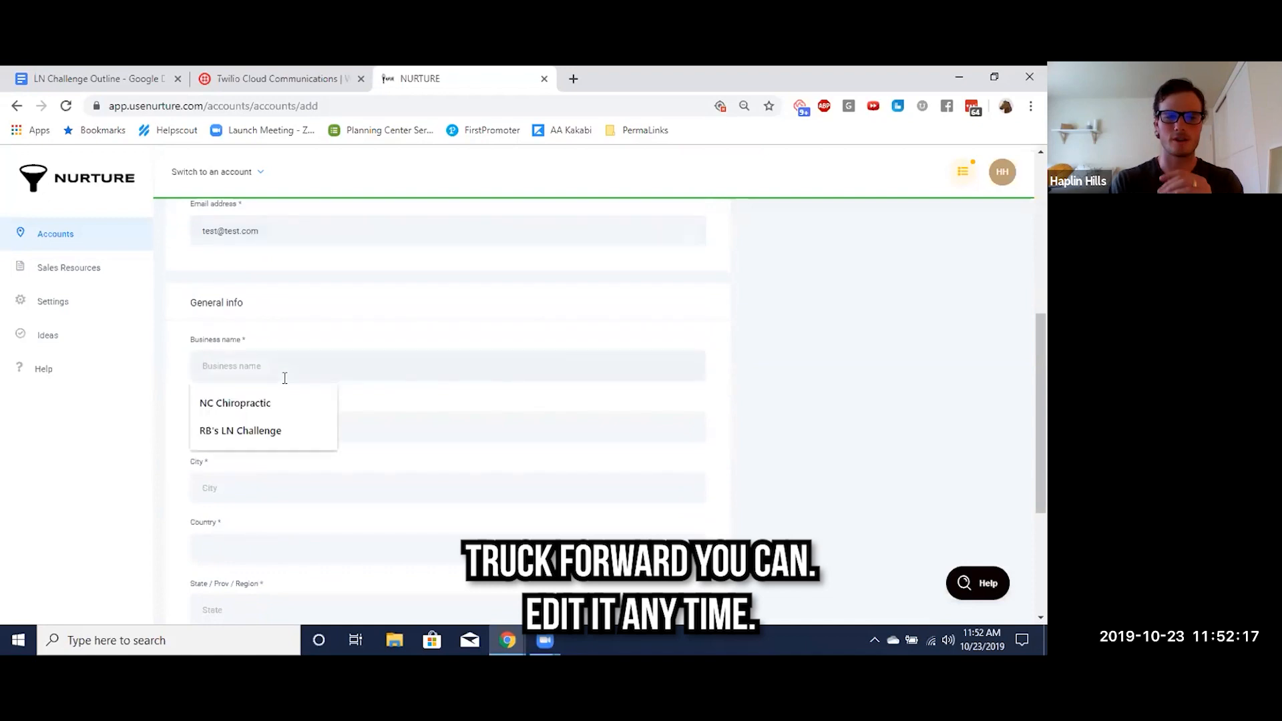
text(Haplin's Business)
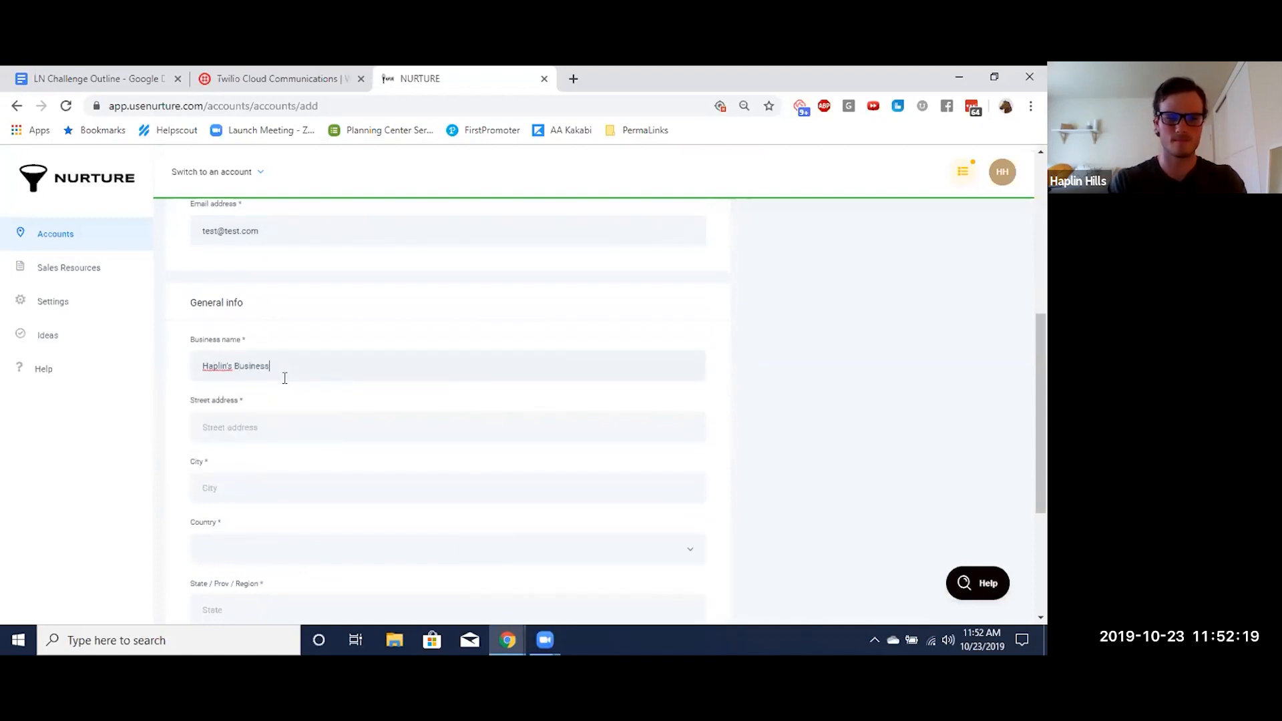
Fill in the street address of the business and set its city to San Diego
scroll(284, 378, down, 1)
click(205, 345)
text(12)
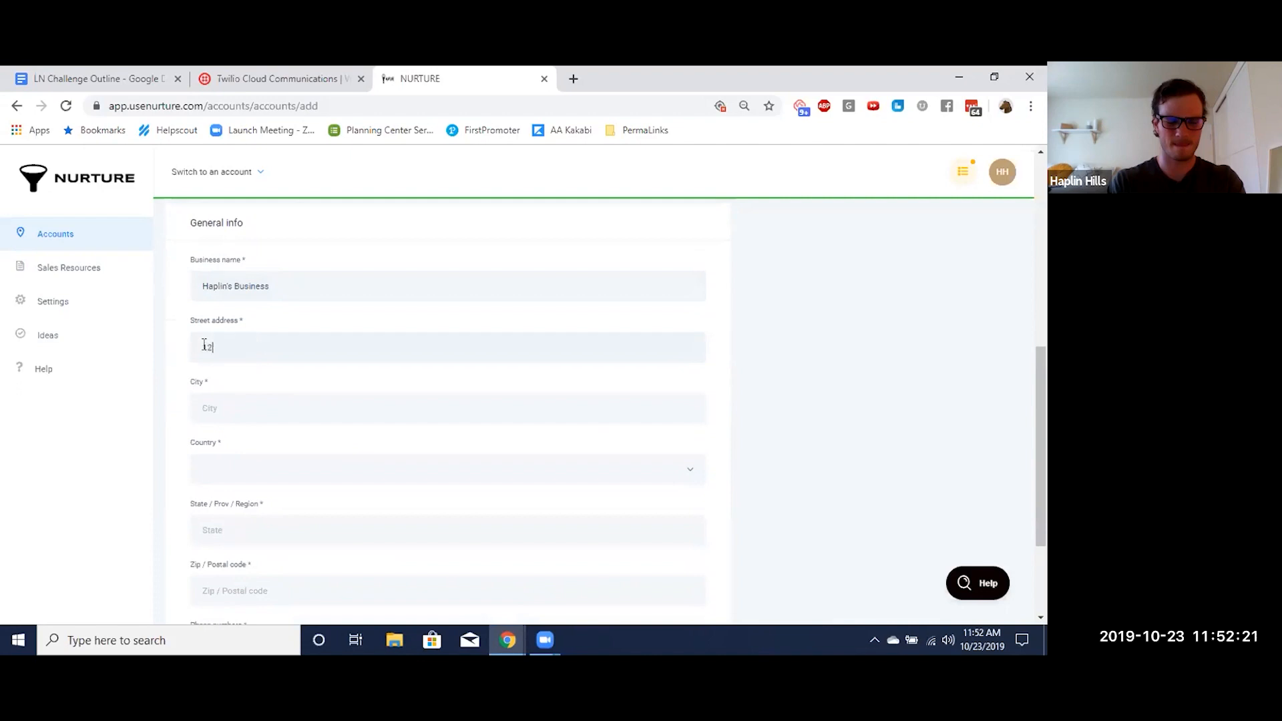
text(3 Sesame Stre)
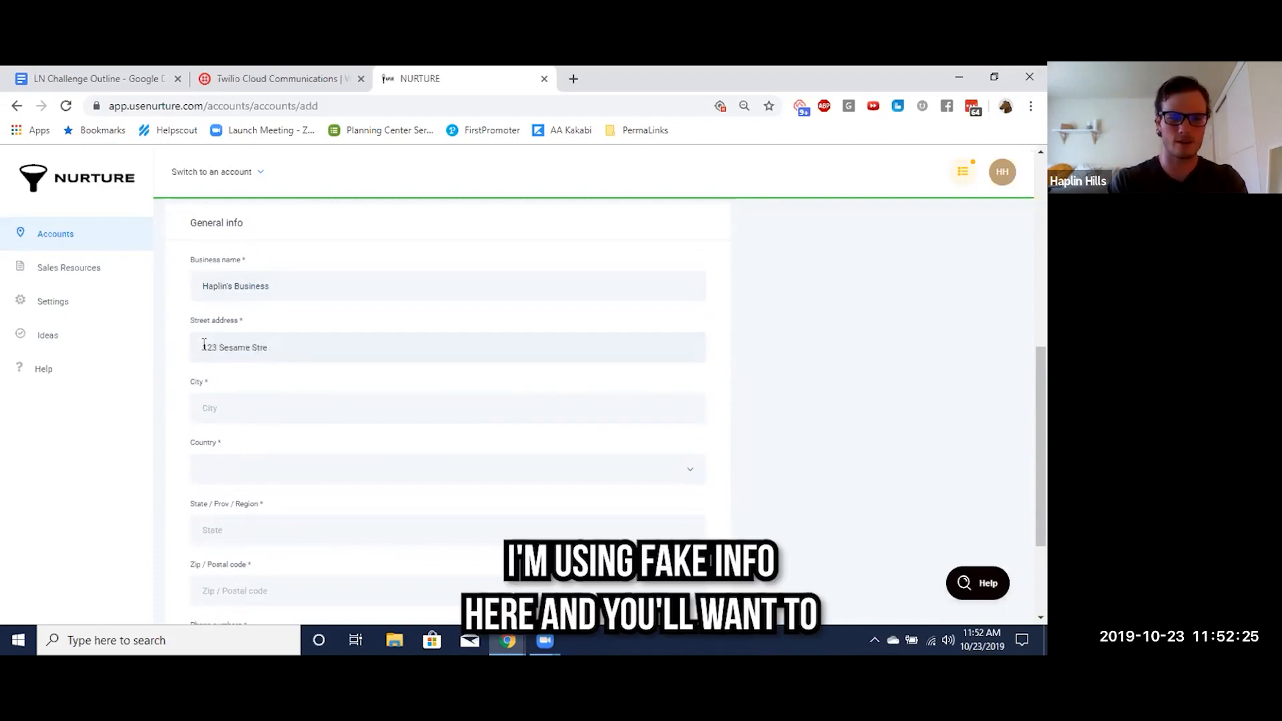
scroll(204, 345, down, 1)
click(228, 360)
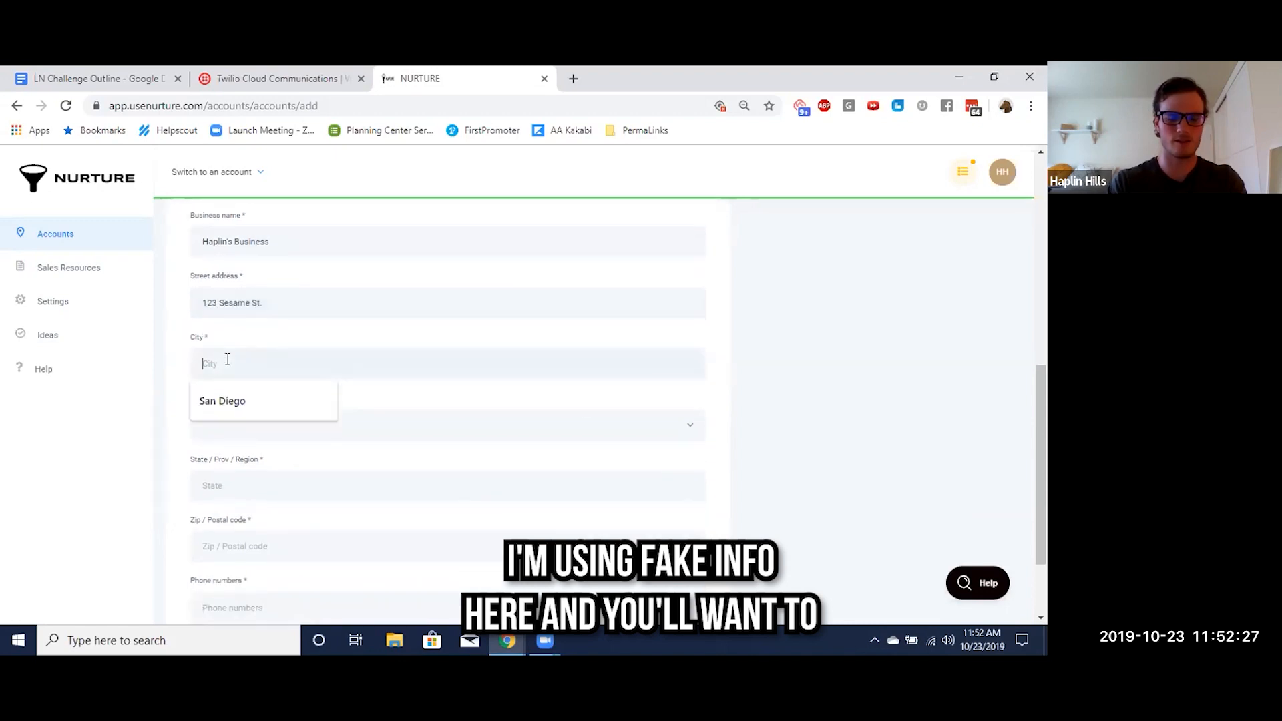
text(San Diego)
Set the country to United States and the state to California, and enter the zip code
scroll(227, 364, down, 1)
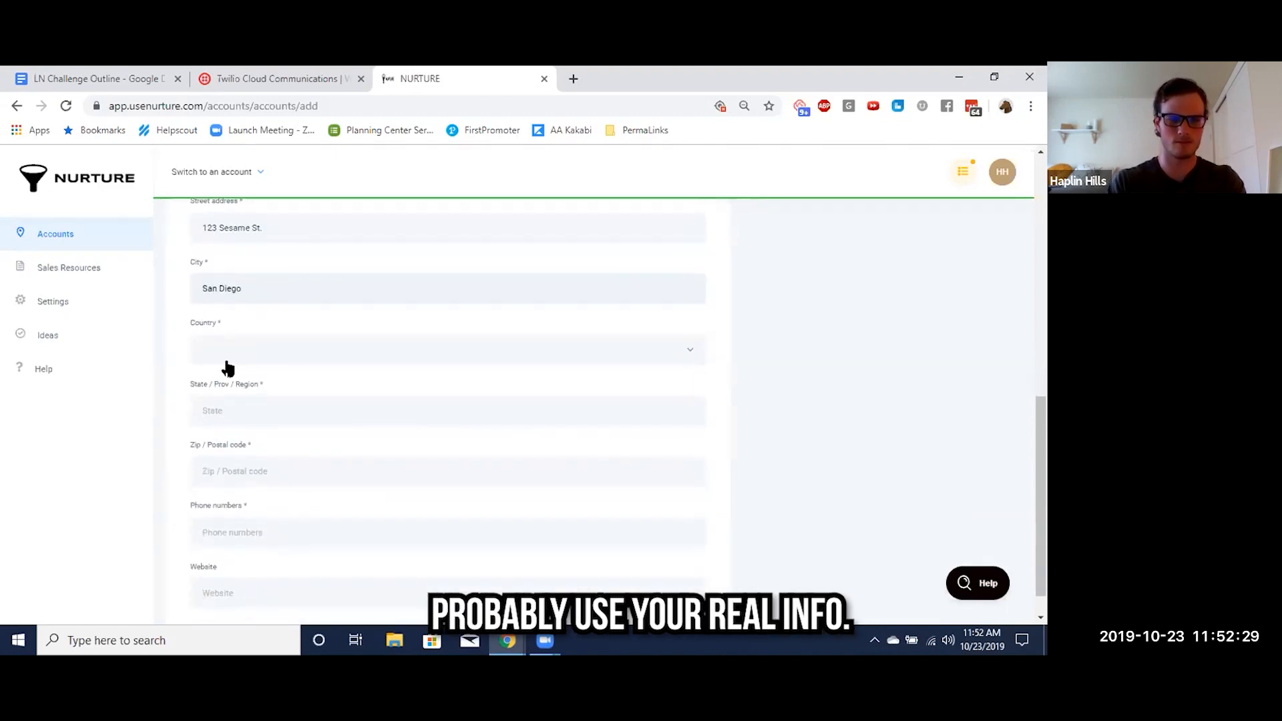
click(247, 355)
click(233, 400)
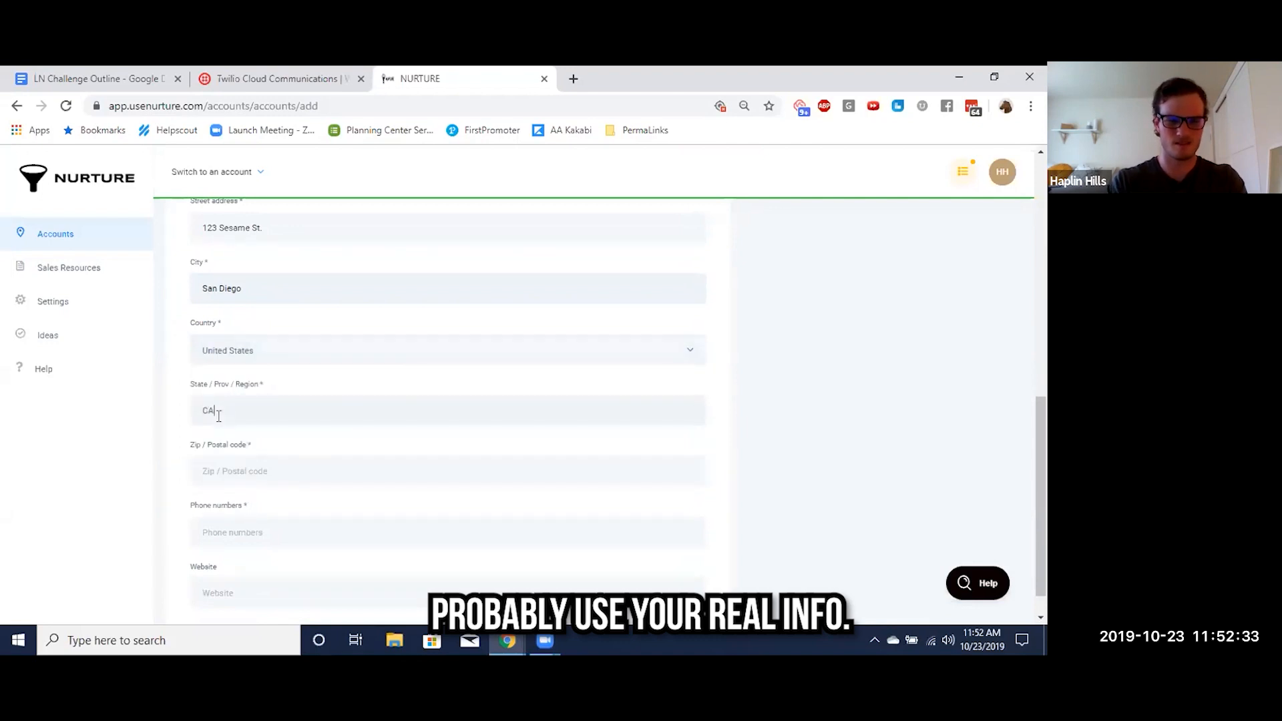
click(218, 415)
text(CA)
key(BackSpace)
text(A)
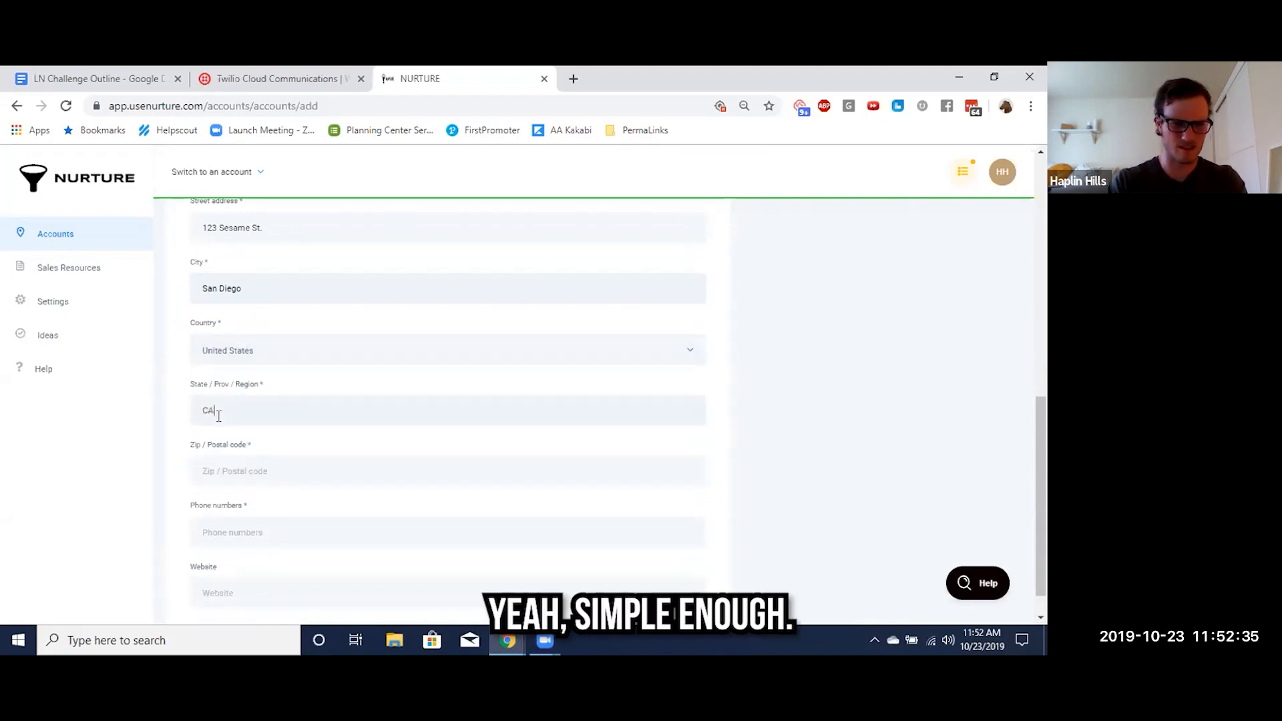
scroll(218, 415, down, 1)
click(221, 435)
text(92106)
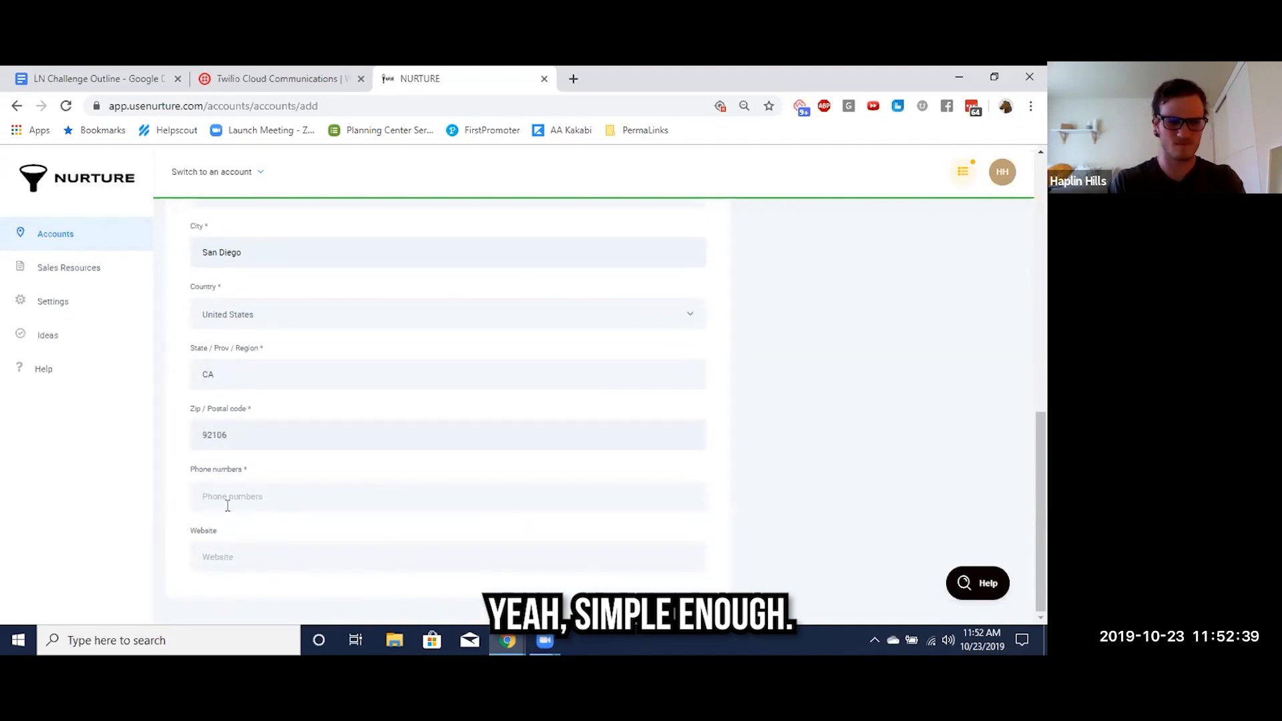
Enter the business phone number and set the website to google.com
click(226, 494)
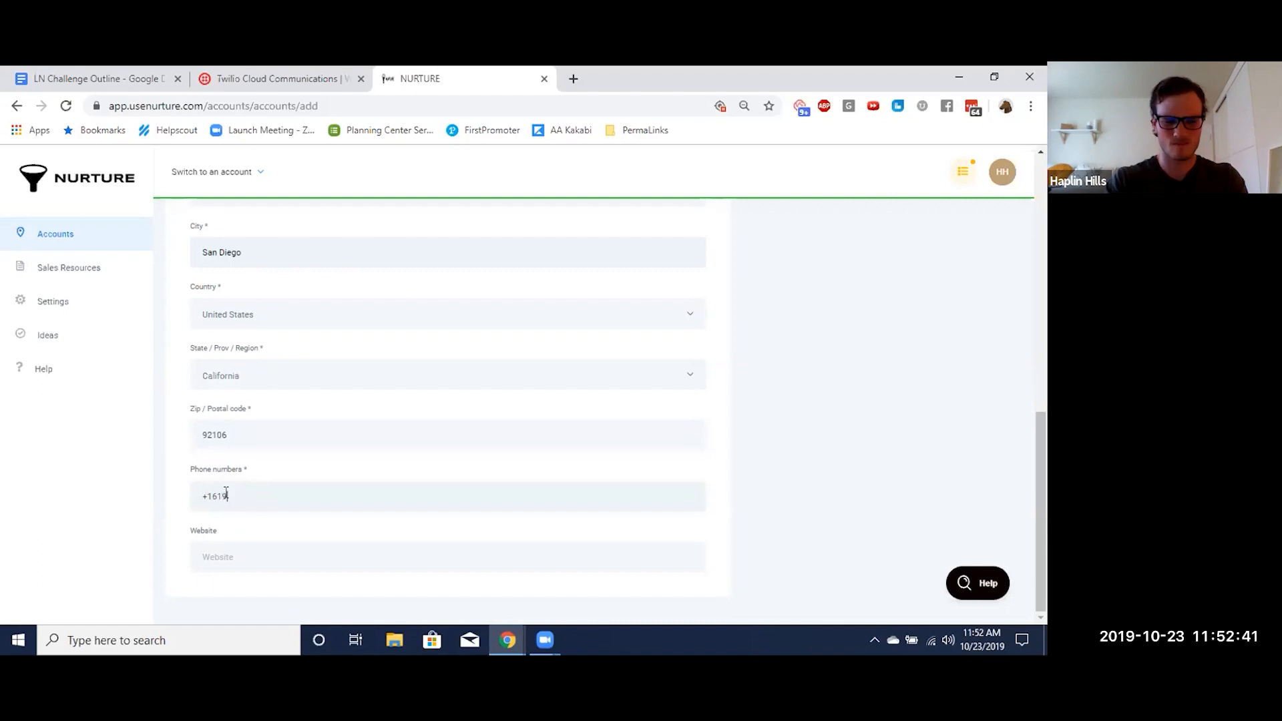
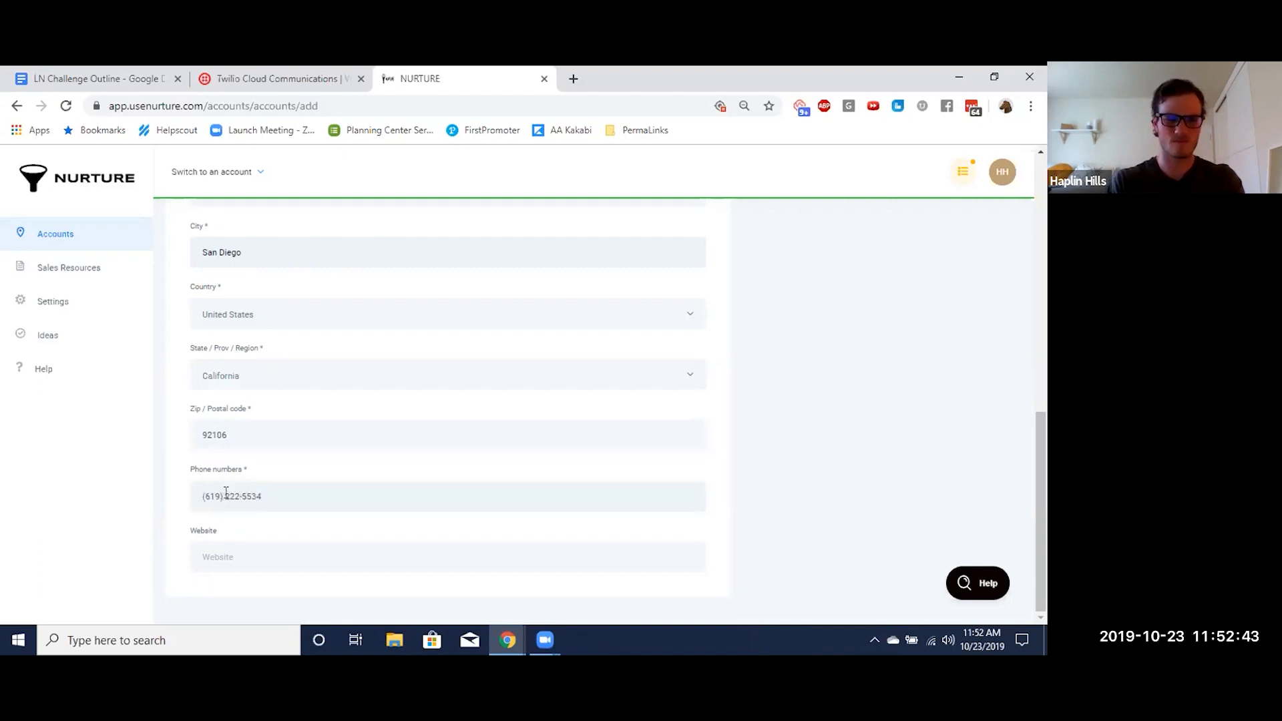
click(239, 561)
text(google.com)
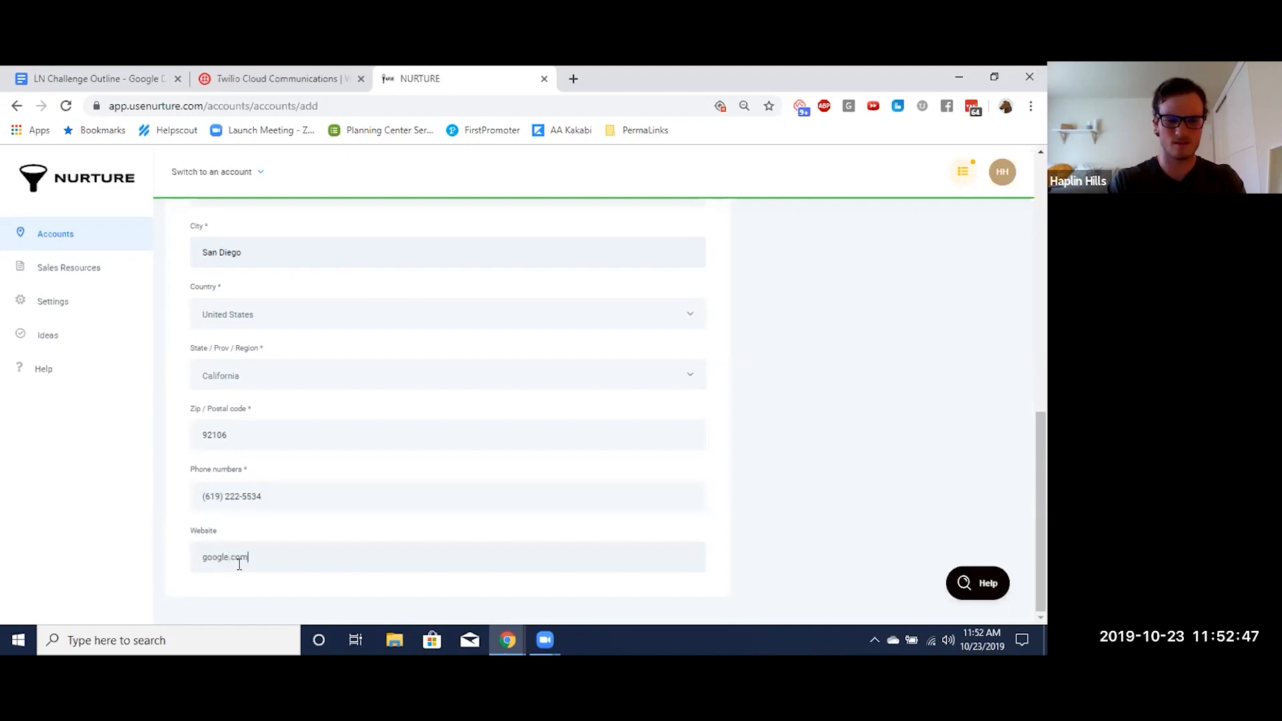
Review the completed account and general info, including the account snapshot option
scroll(396, 534, up, 15)
scroll(395, 530, down, 4)
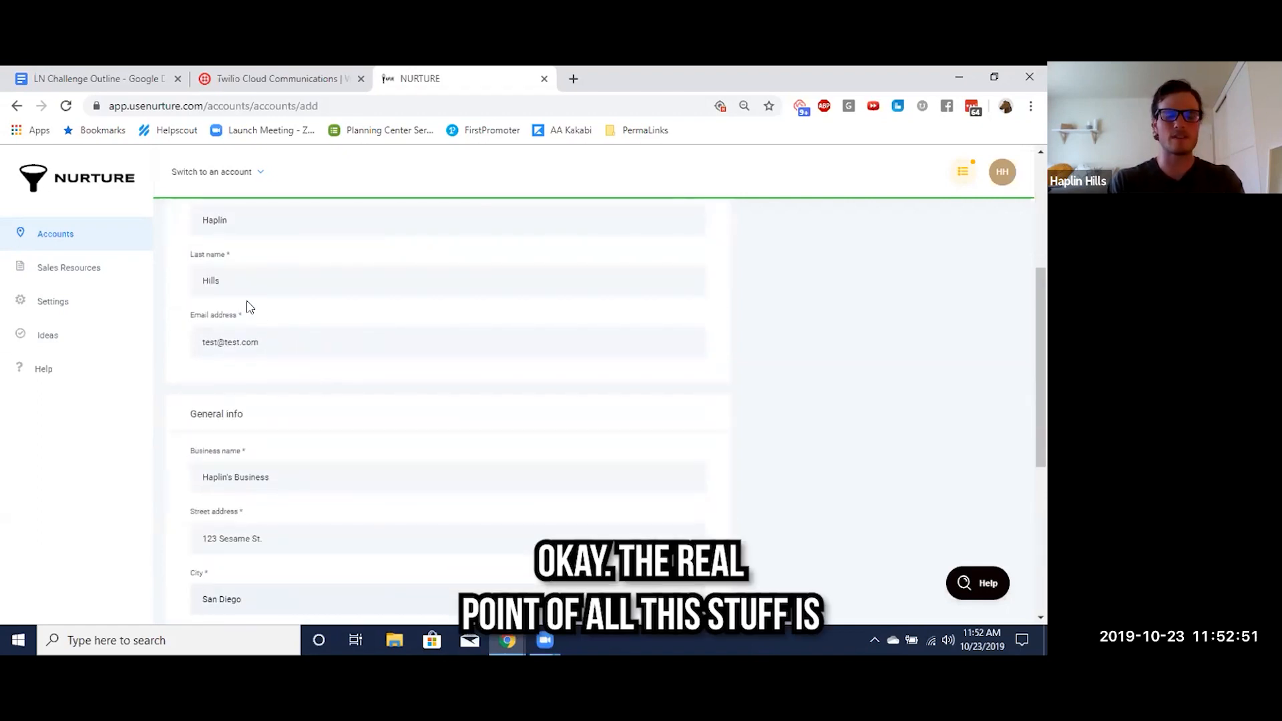
scroll(247, 307, up, 2)
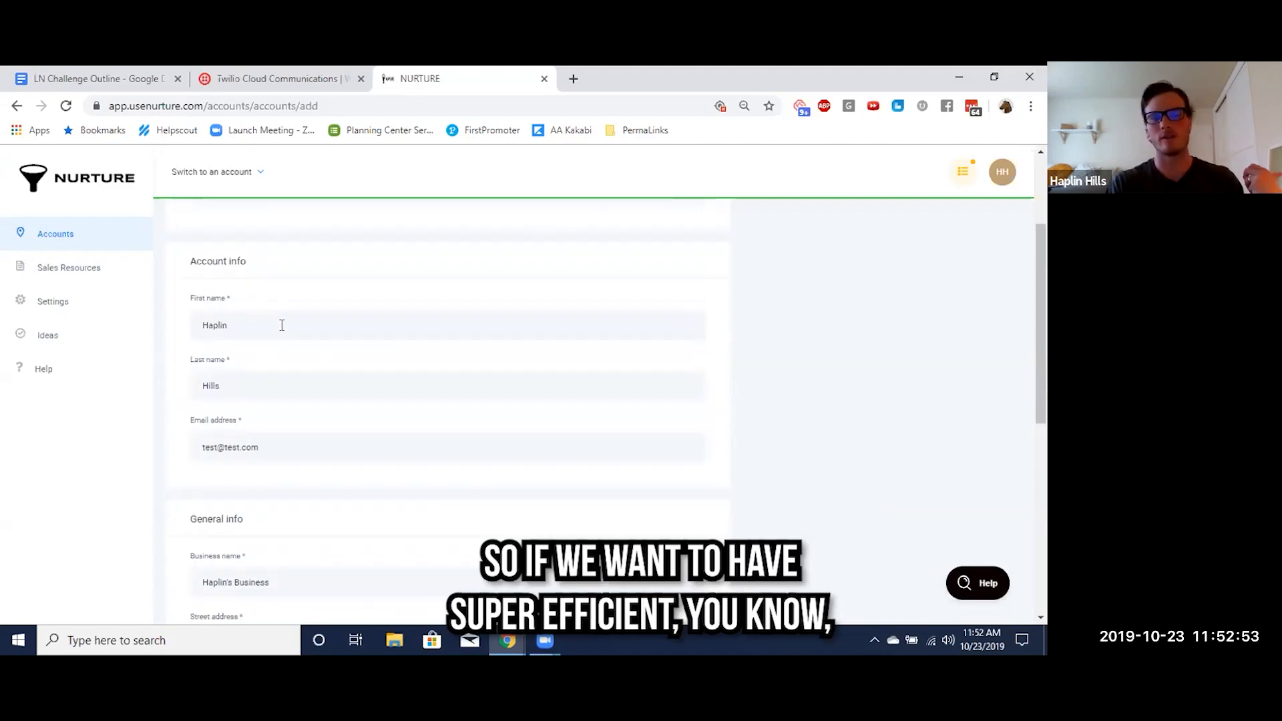
scroll(282, 325, up, 3)
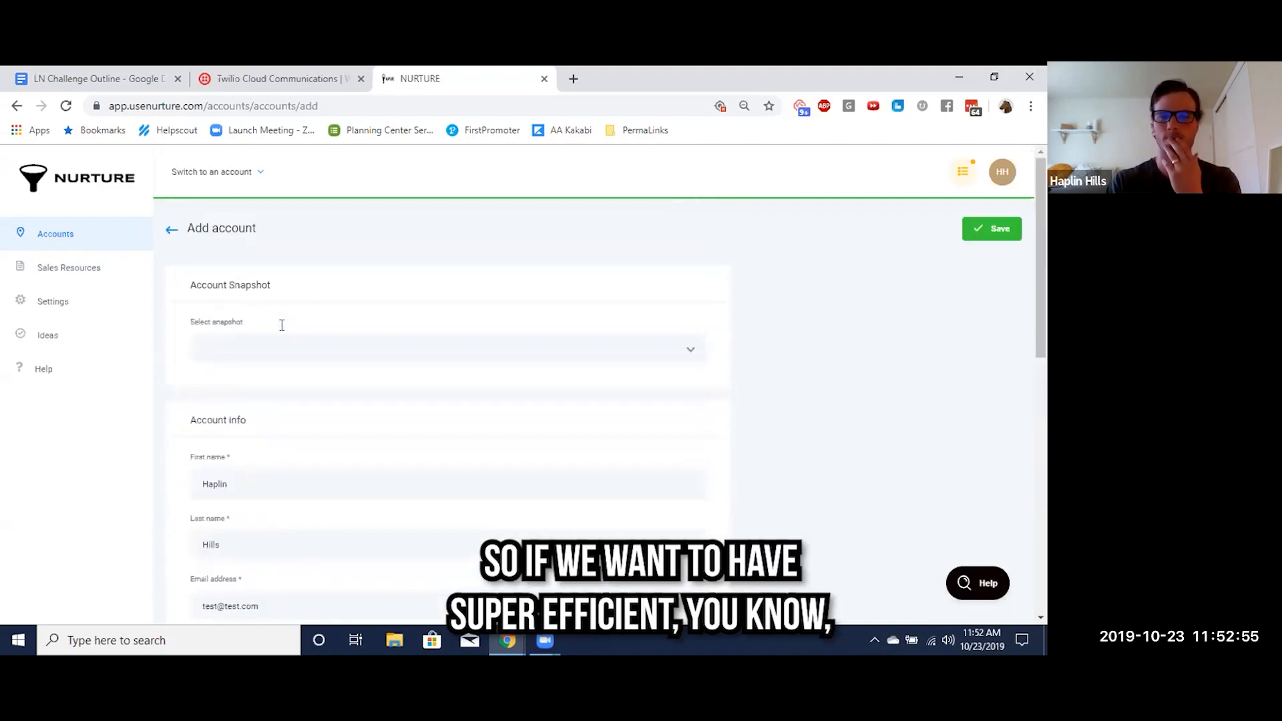
scroll(244, 353, down, 3)
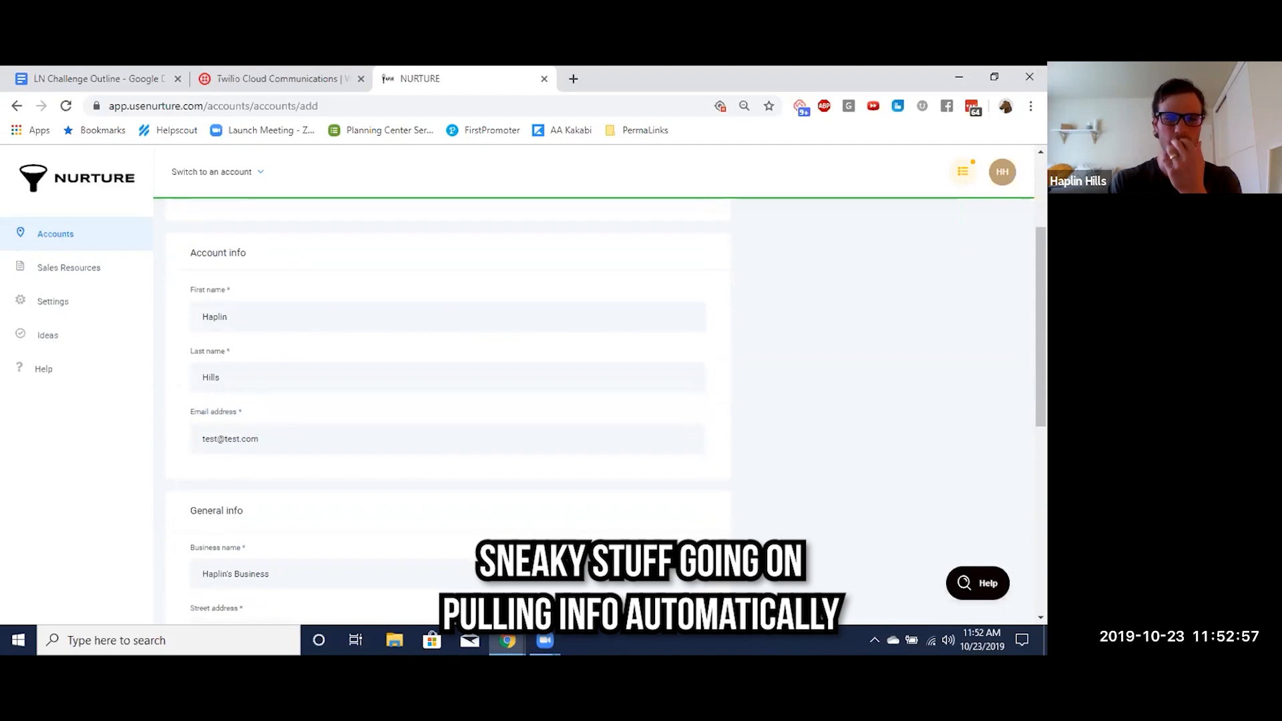
scroll(439, 339, down, 3)
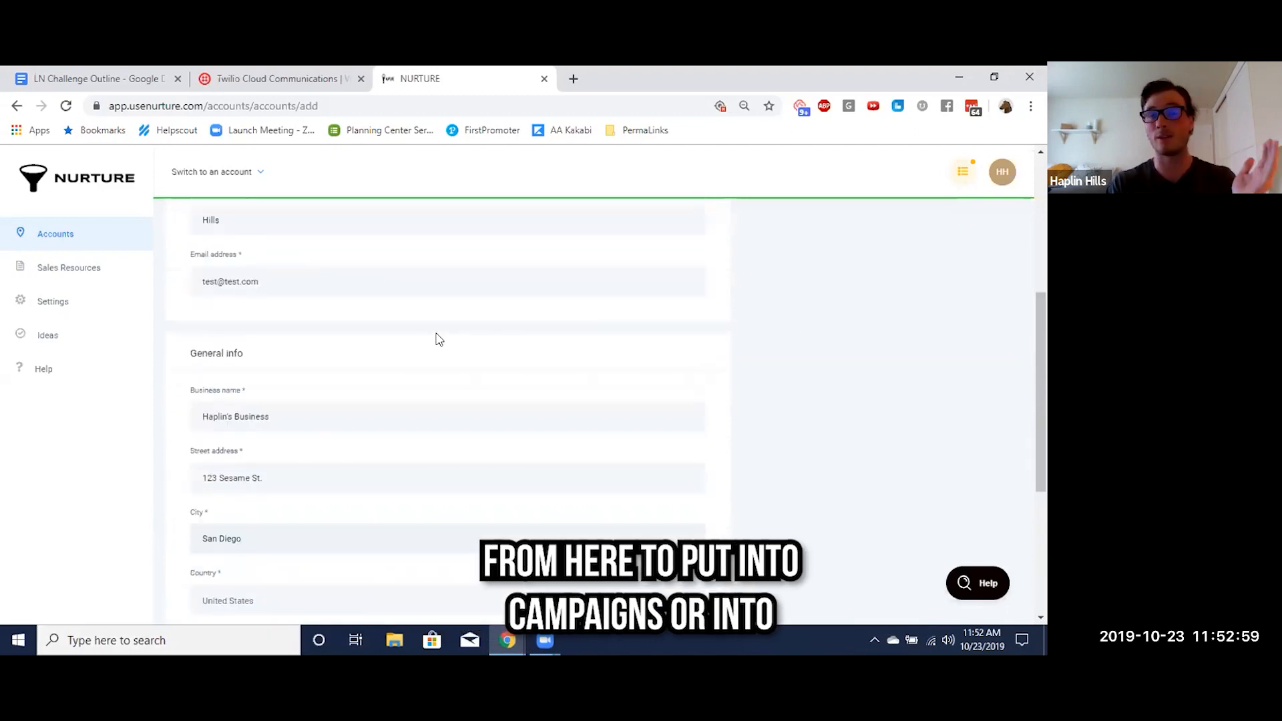
scroll(438, 337, up, 6)
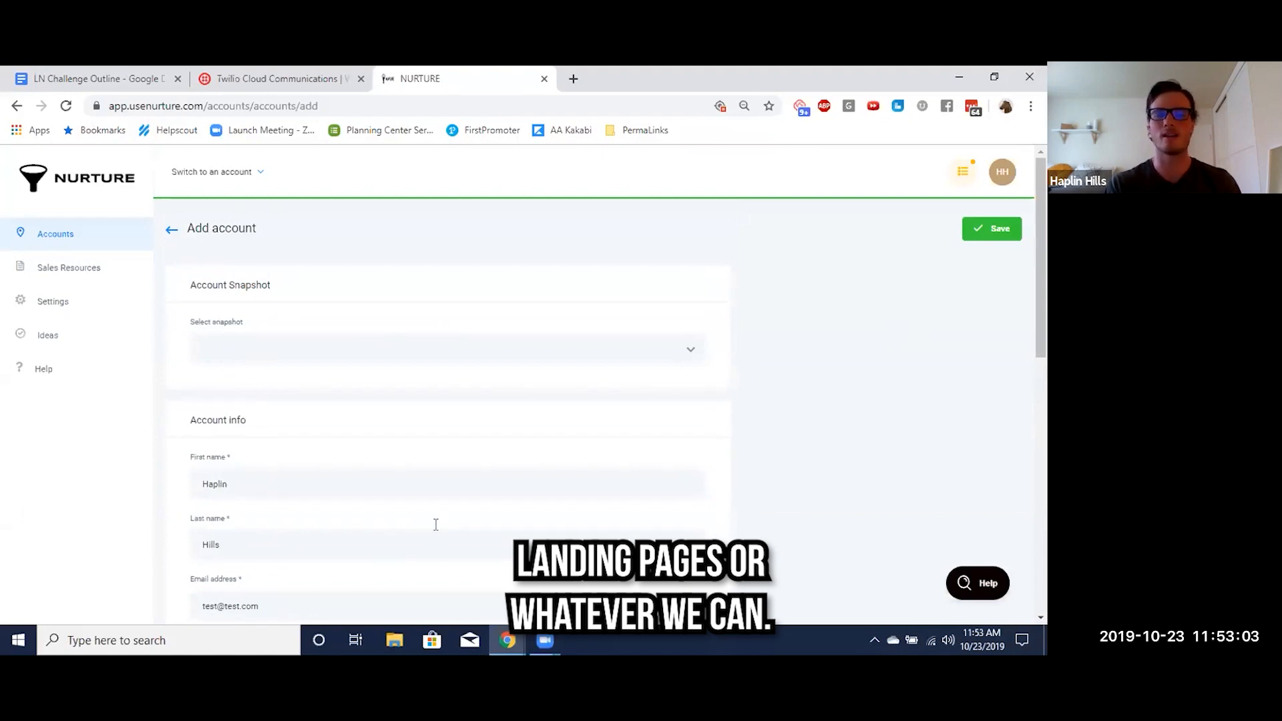
scroll(412, 332, down, 8)
scroll(518, 407, up, 3)
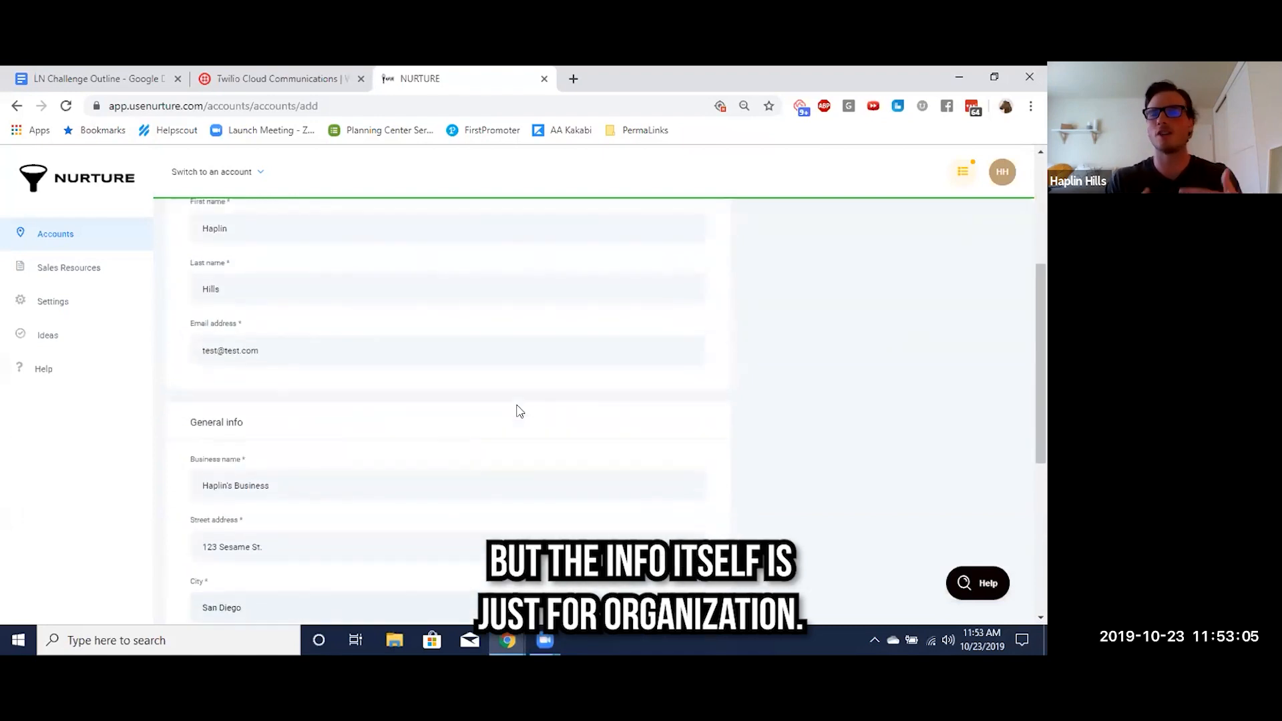
Save the new business account
scroll(519, 410, up, 4)
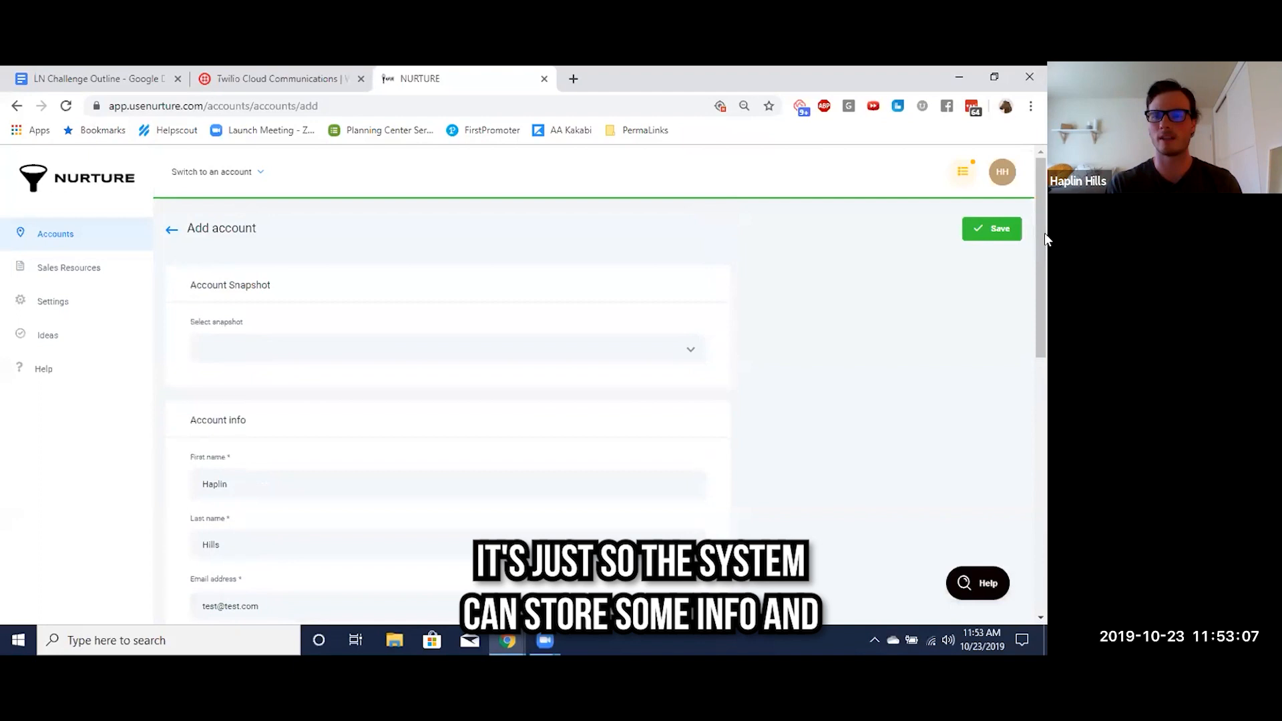
click(980, 233)
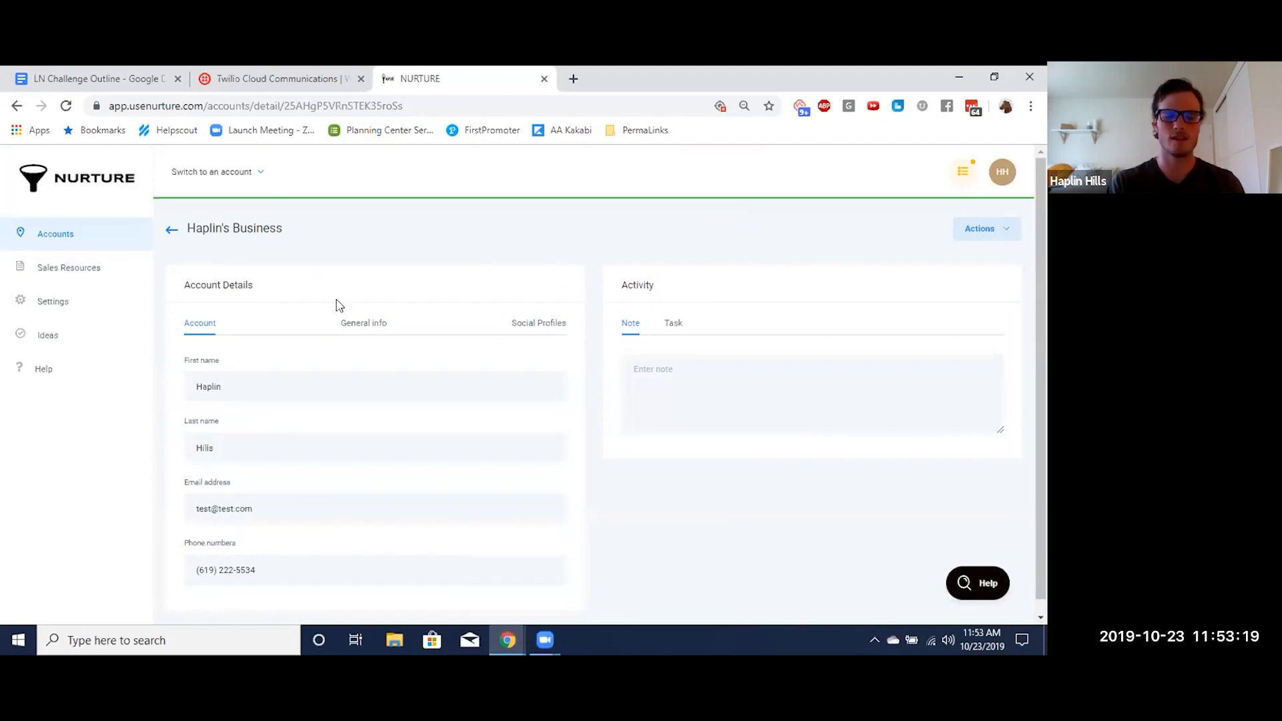
Switch to the newly created business account in San Diego, CA and look over its navigation options
click(226, 177)
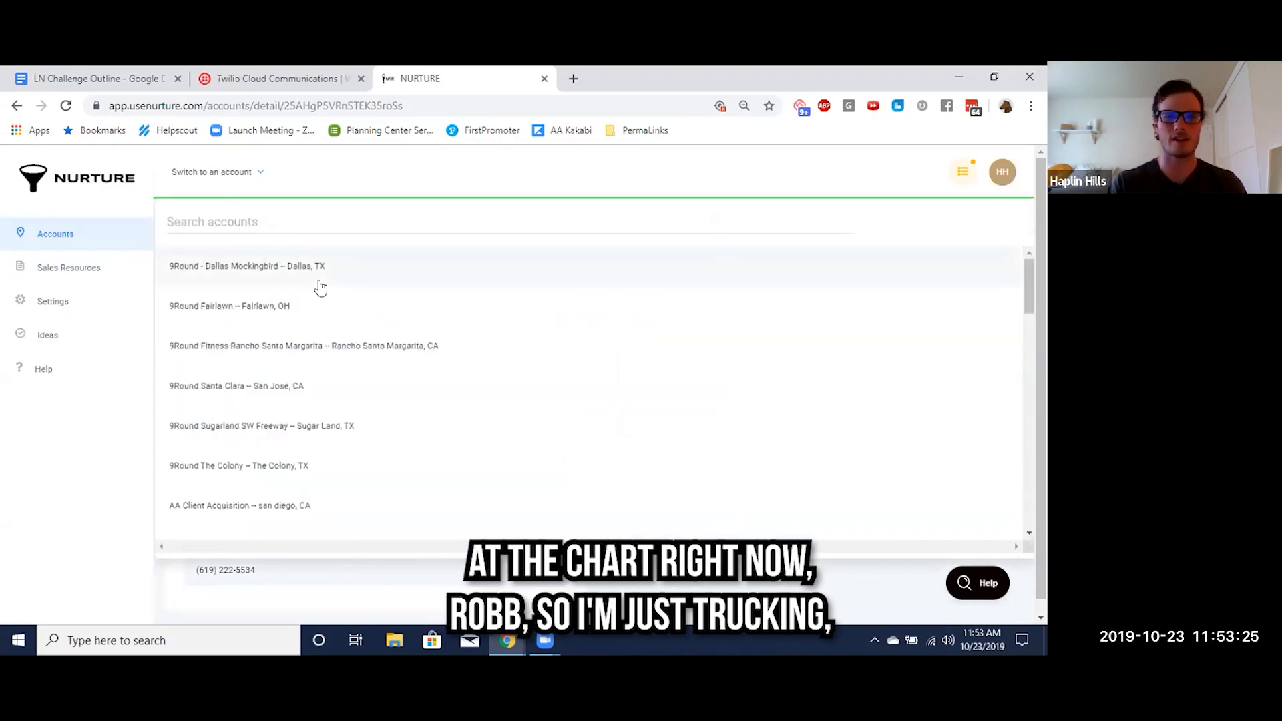
scroll(298, 387, down, 2)
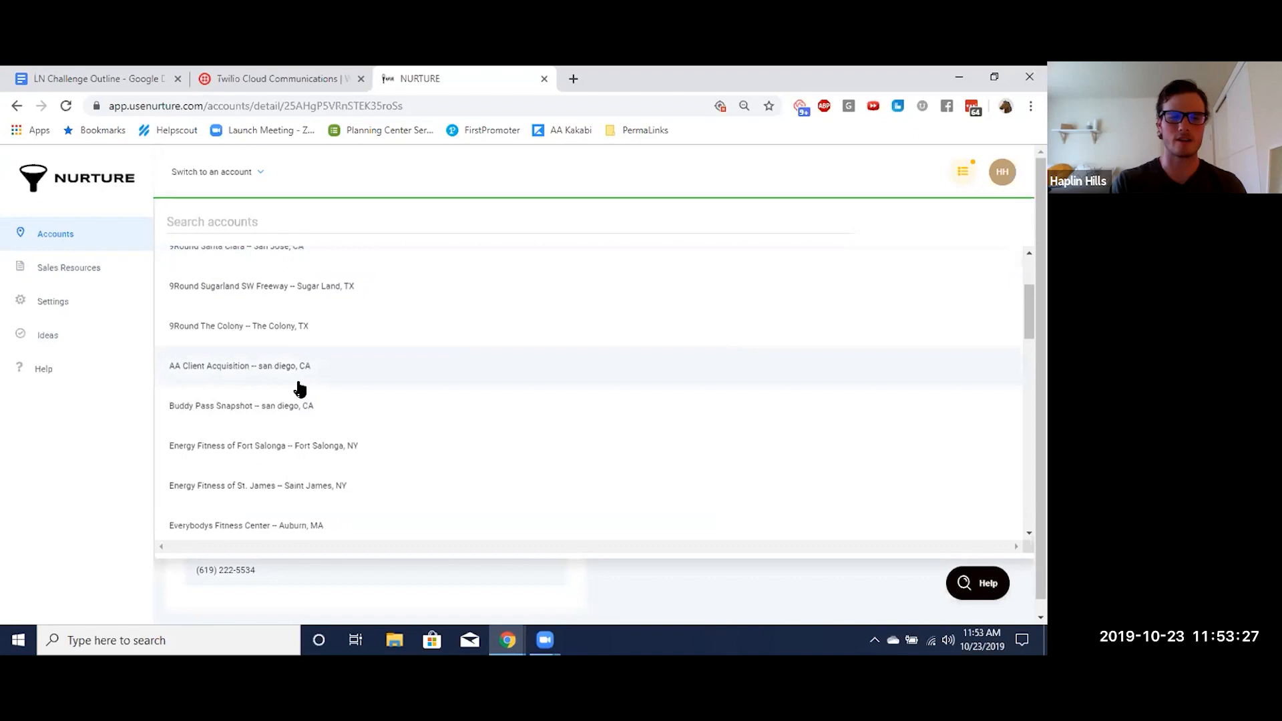
scroll(335, 329, down, 2)
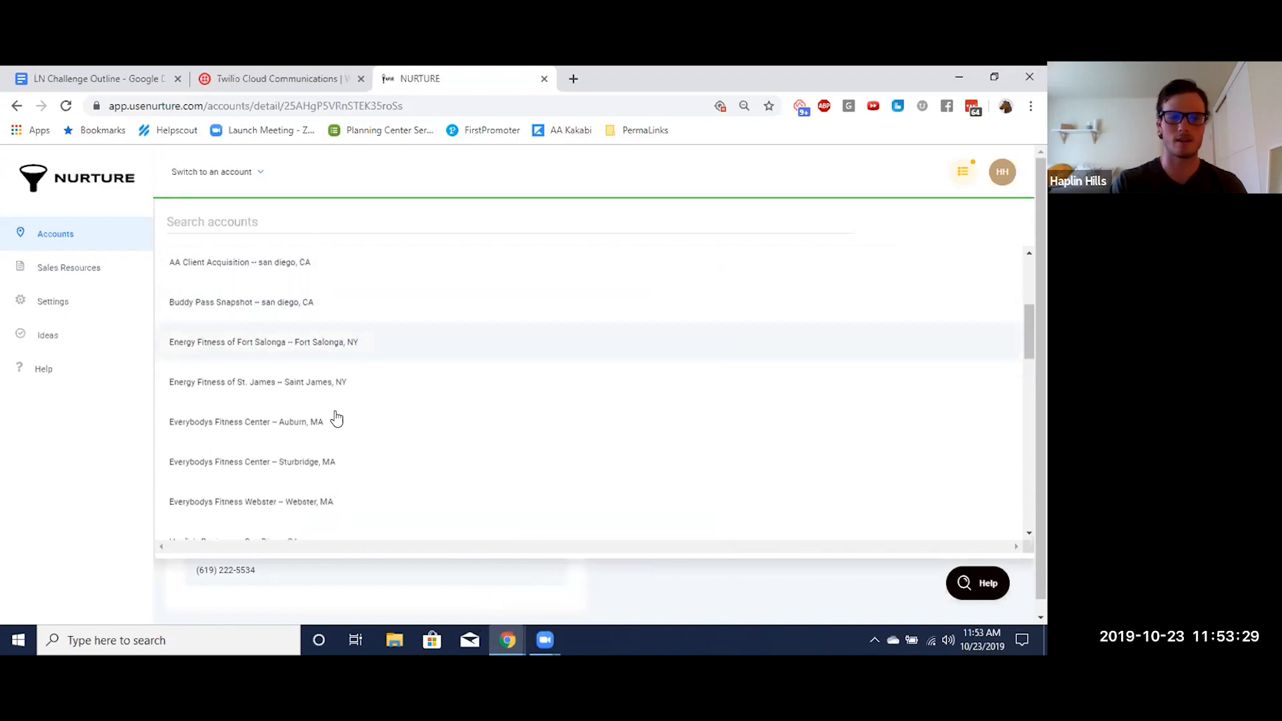
scroll(335, 418, down, 10)
scroll(336, 419, down, 4)
scroll(336, 419, up, 10)
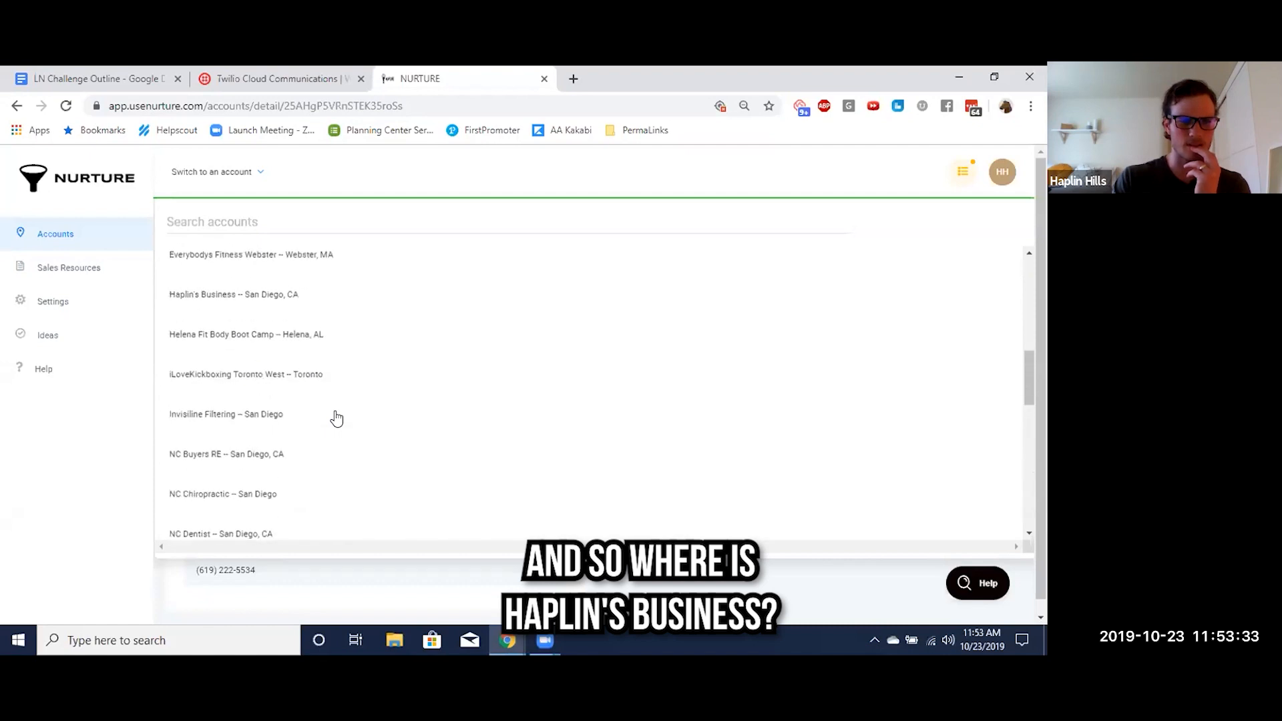
scroll(336, 419, up, 3)
click(201, 473)
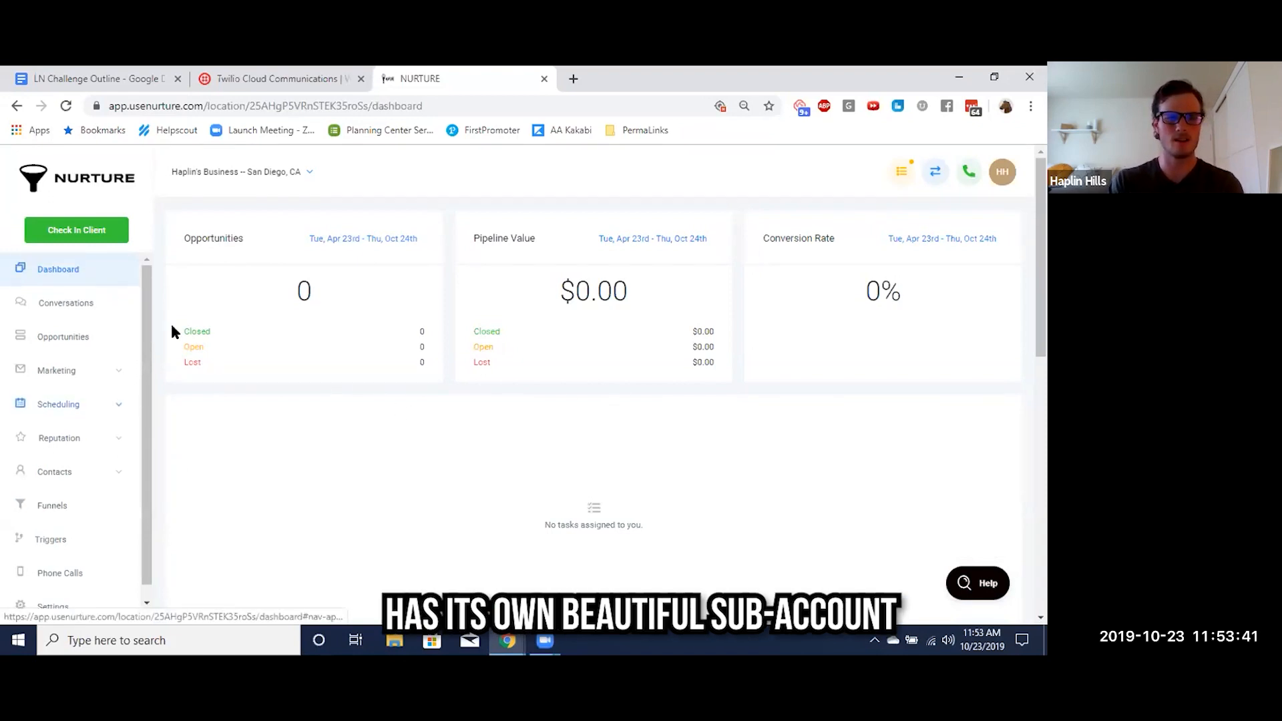
scroll(256, 464, down, 4)
scroll(256, 464, down, 2)
scroll(256, 464, up, 6)
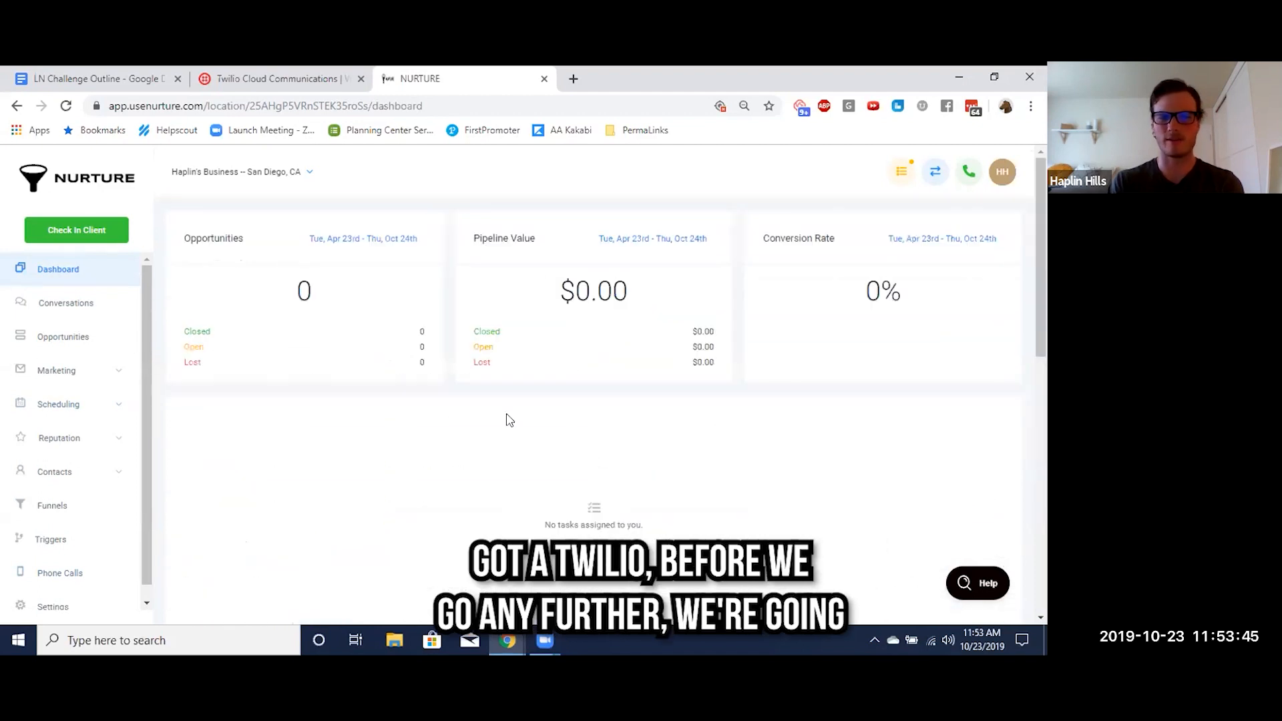
Switch to the LN Challenge Outline in Google Docs and highlight item 4, "Create your first location", in yellow
click(92, 80)
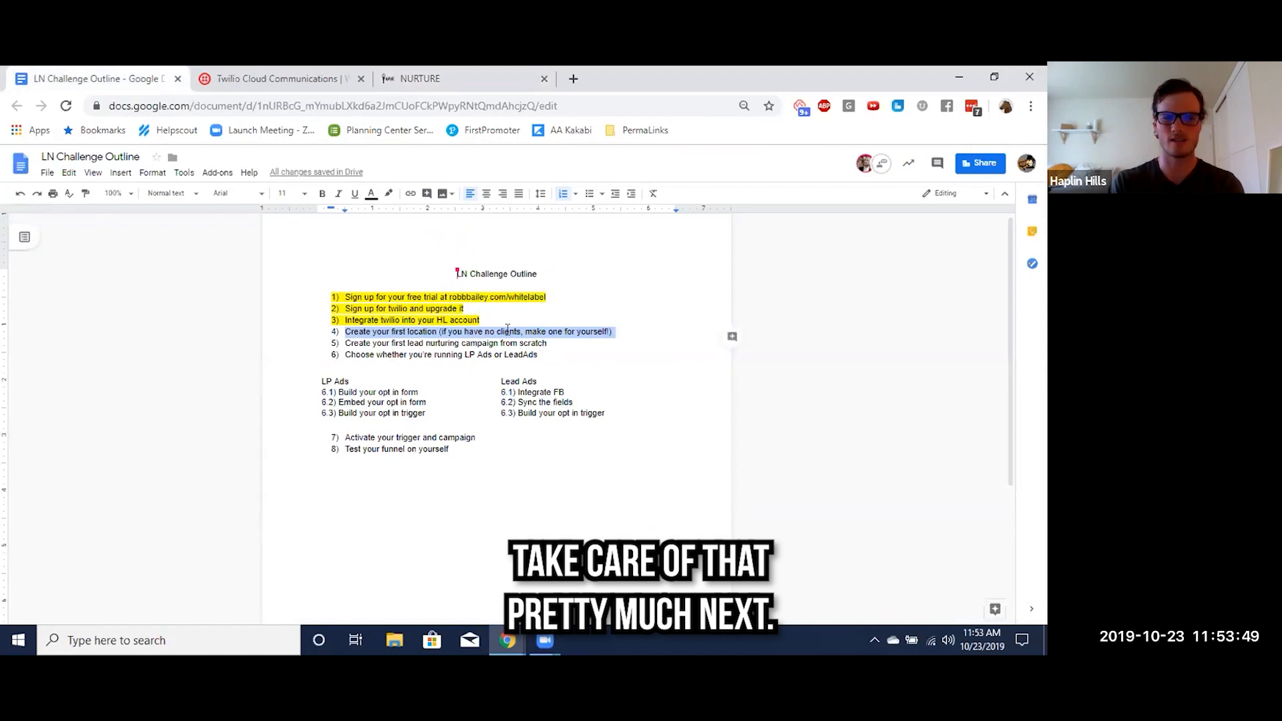
click(389, 193)
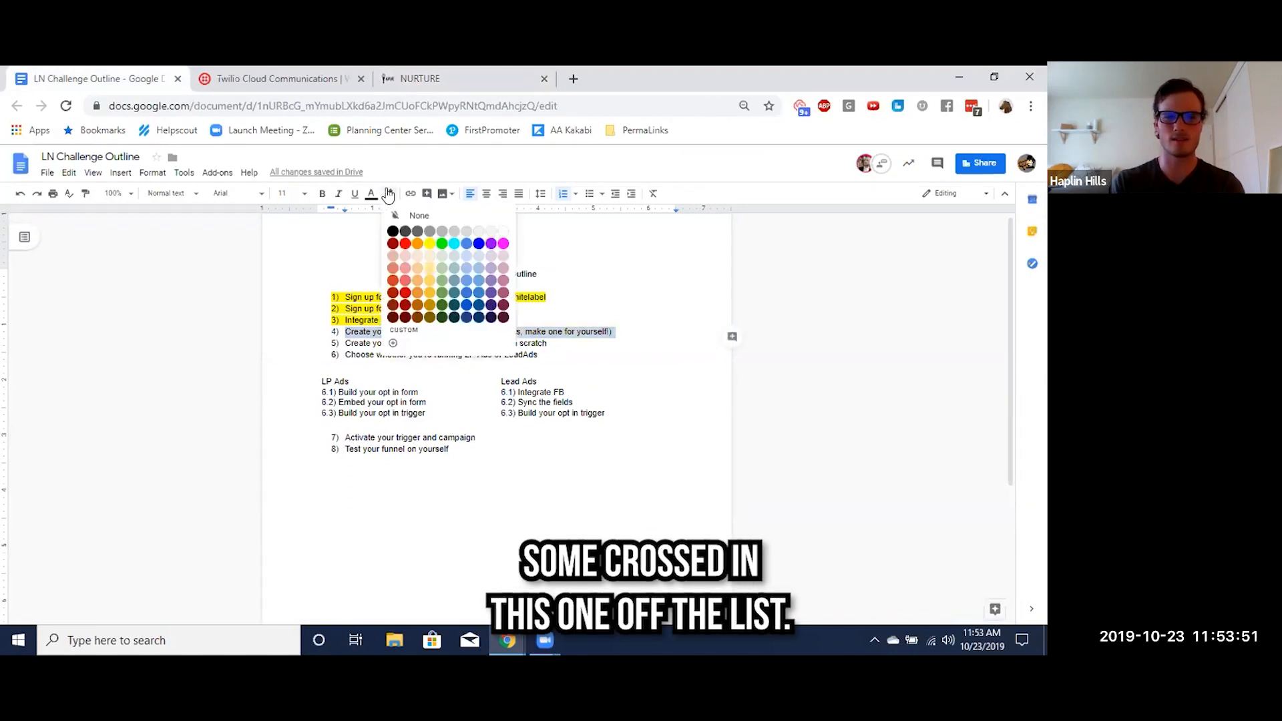
click(430, 242)
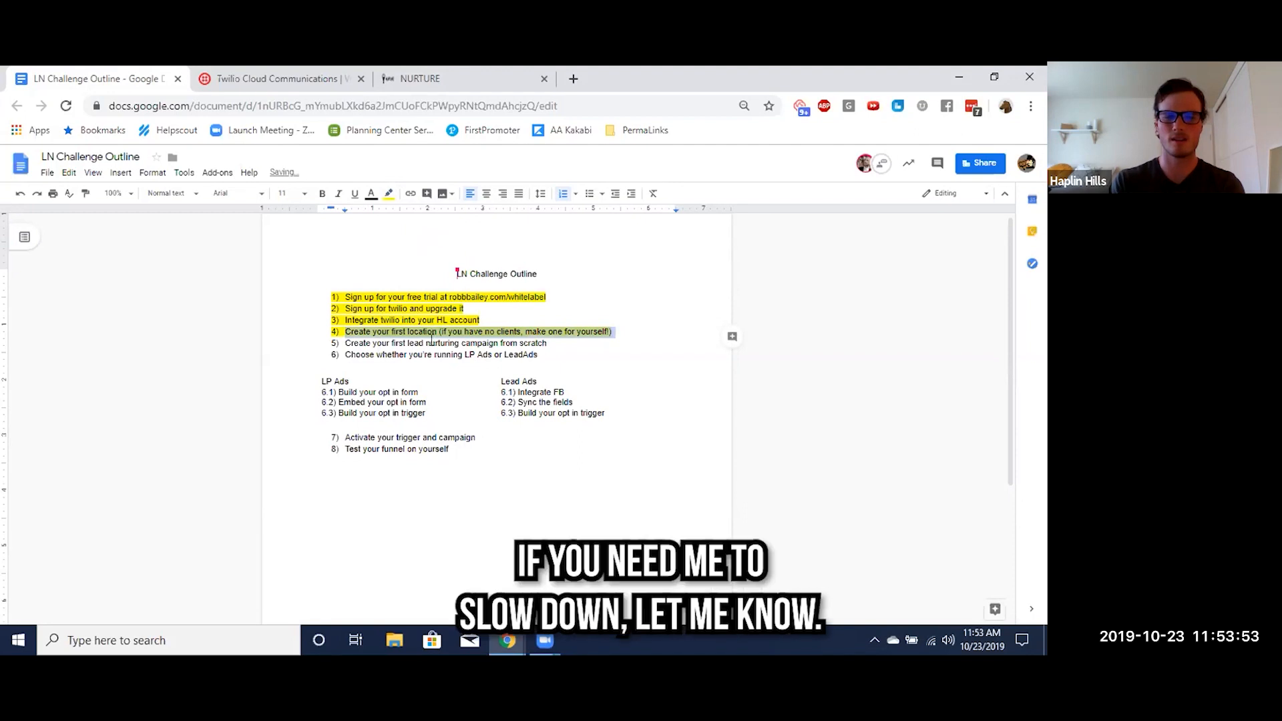
double_click(430, 344)
click(430, 344)
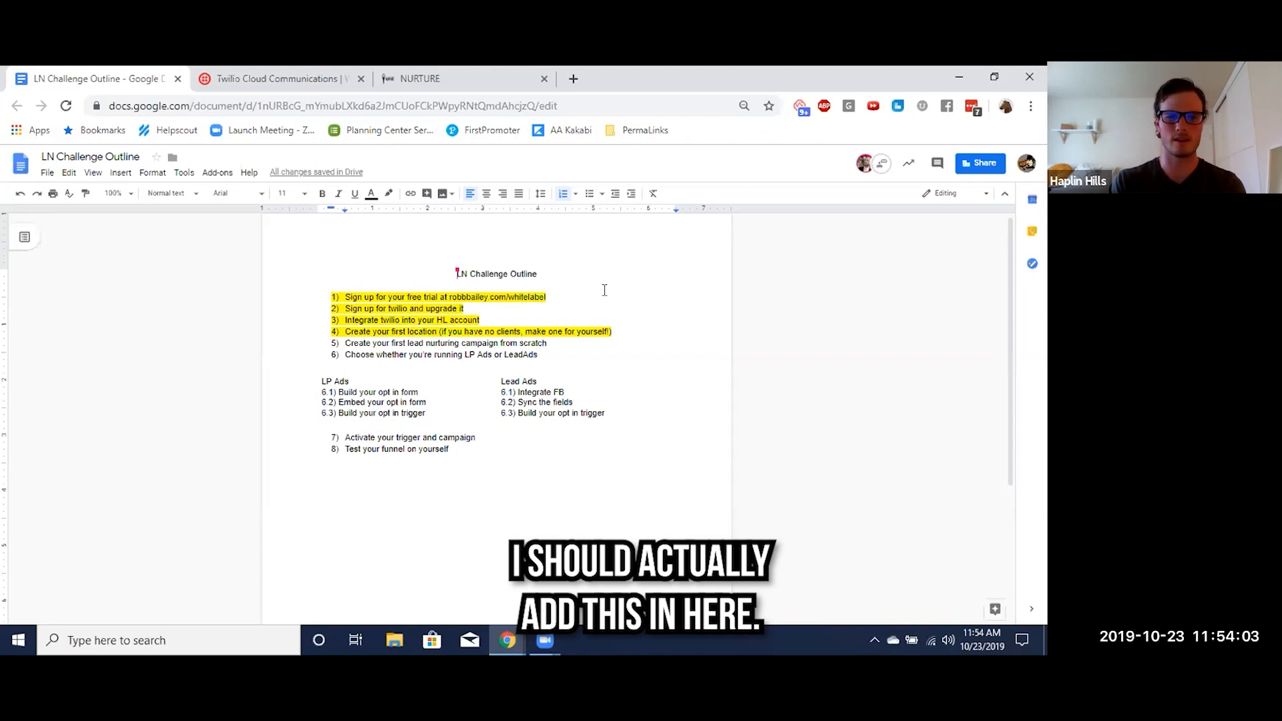
Insert a new list item "Grab a twilio number" after item 4 of the outline
click(634, 330)
key(Return)
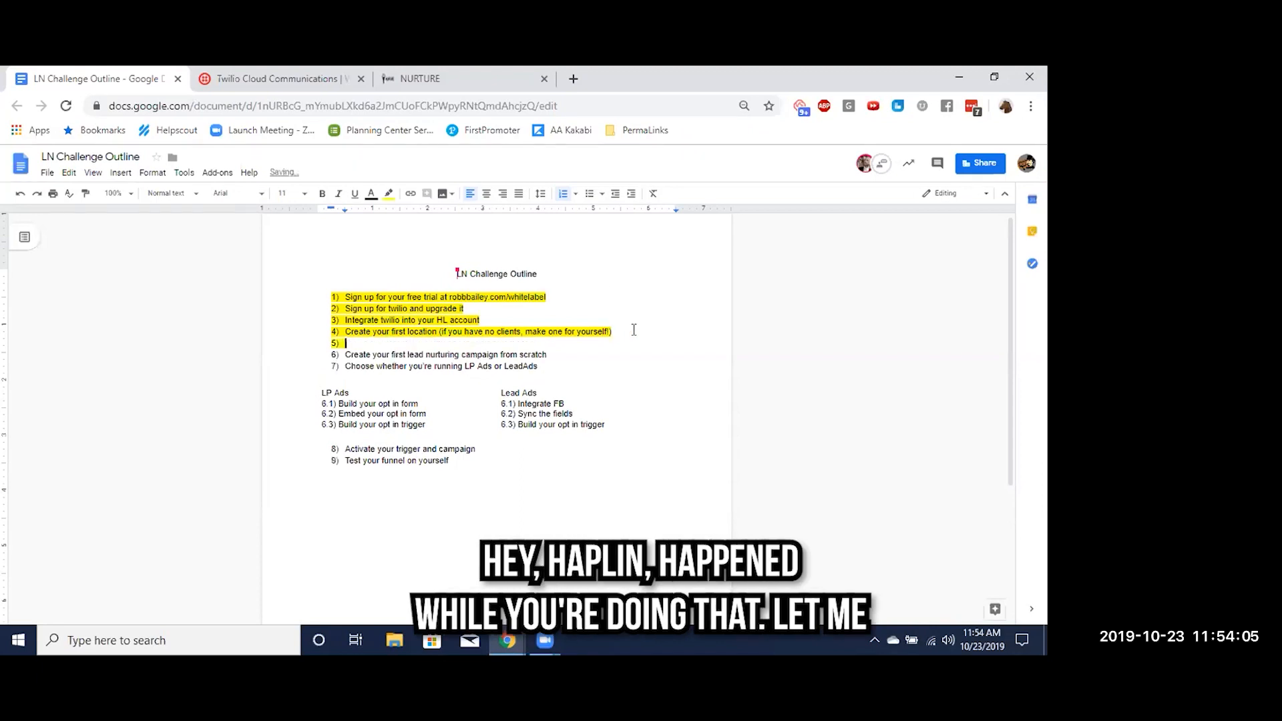
text(Grab a twilio number)
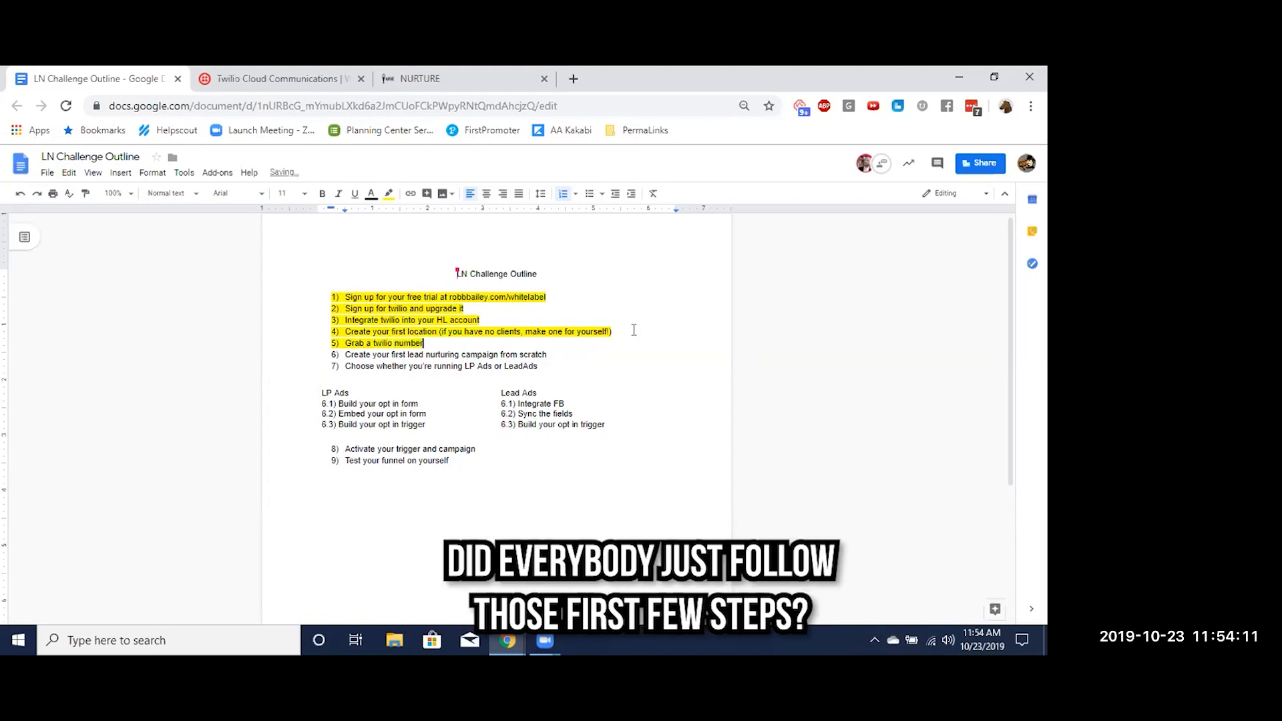
Remove the highlight color from the new "Grab a twilio number" item
key(ctrl+shift+Left)
key(ctrl+shift+Left)
key(ctrl+shift+Left)
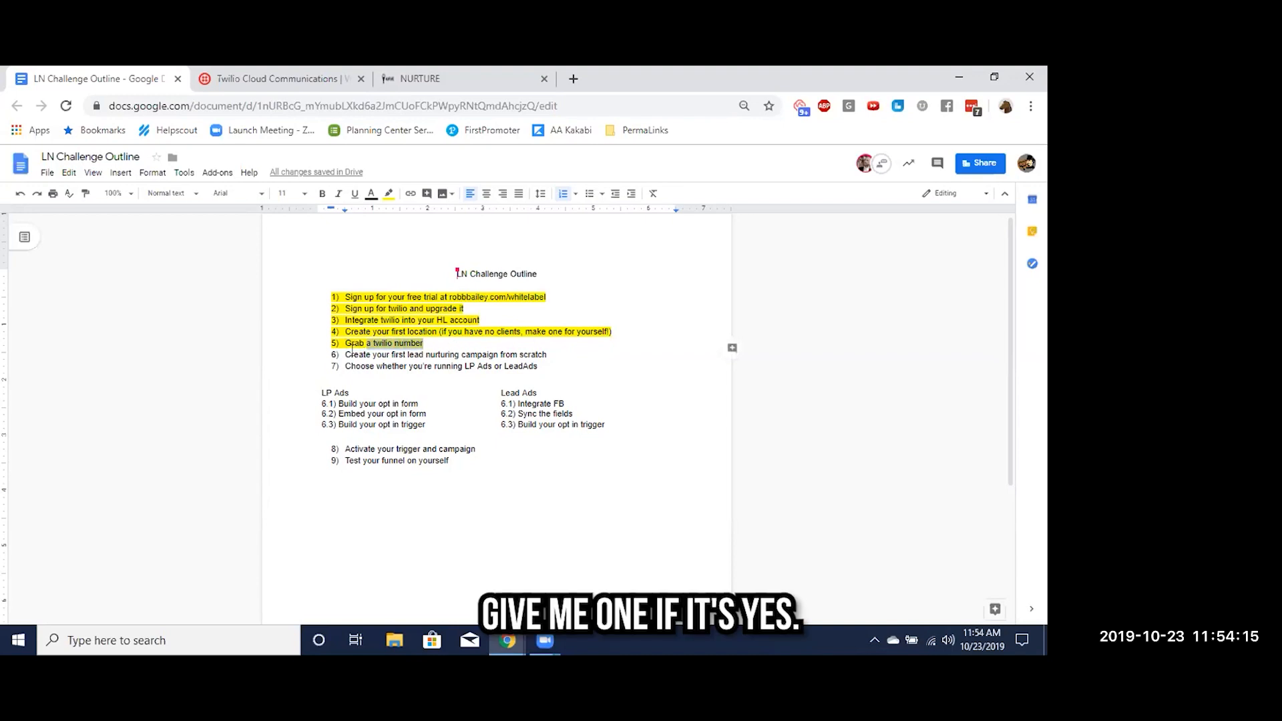
click(389, 194)
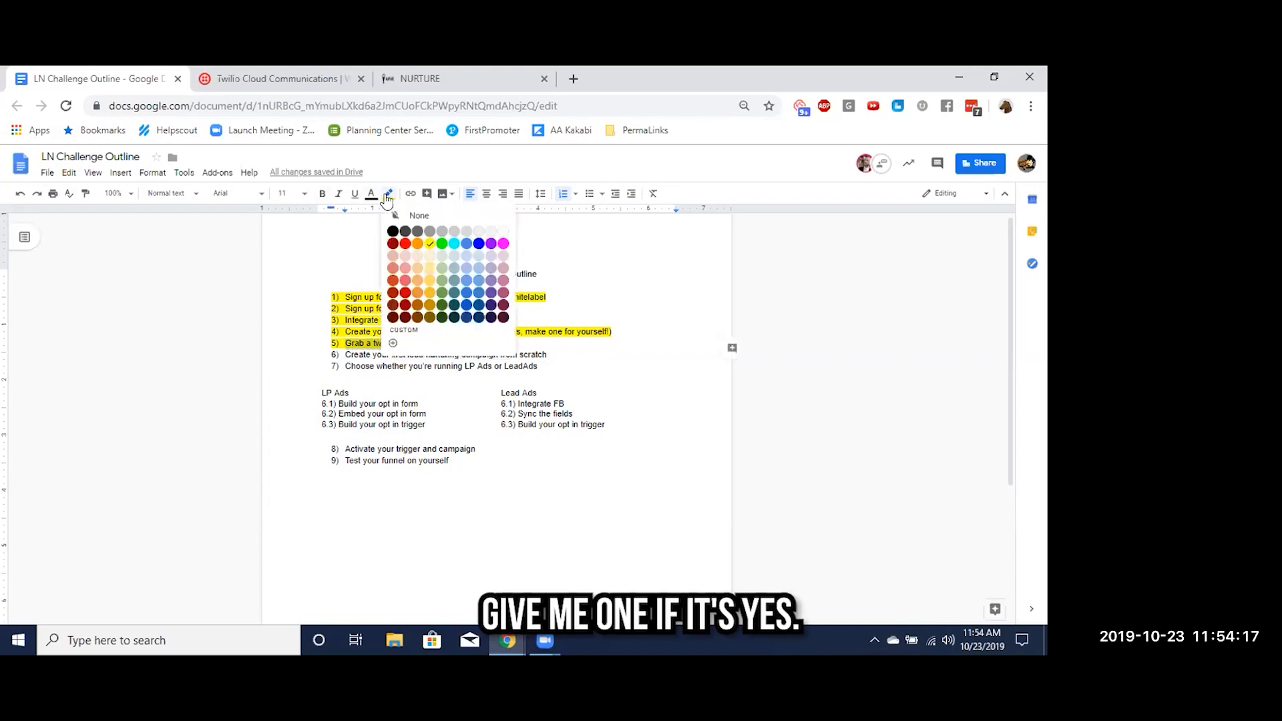
click(427, 217)
click(408, 354)
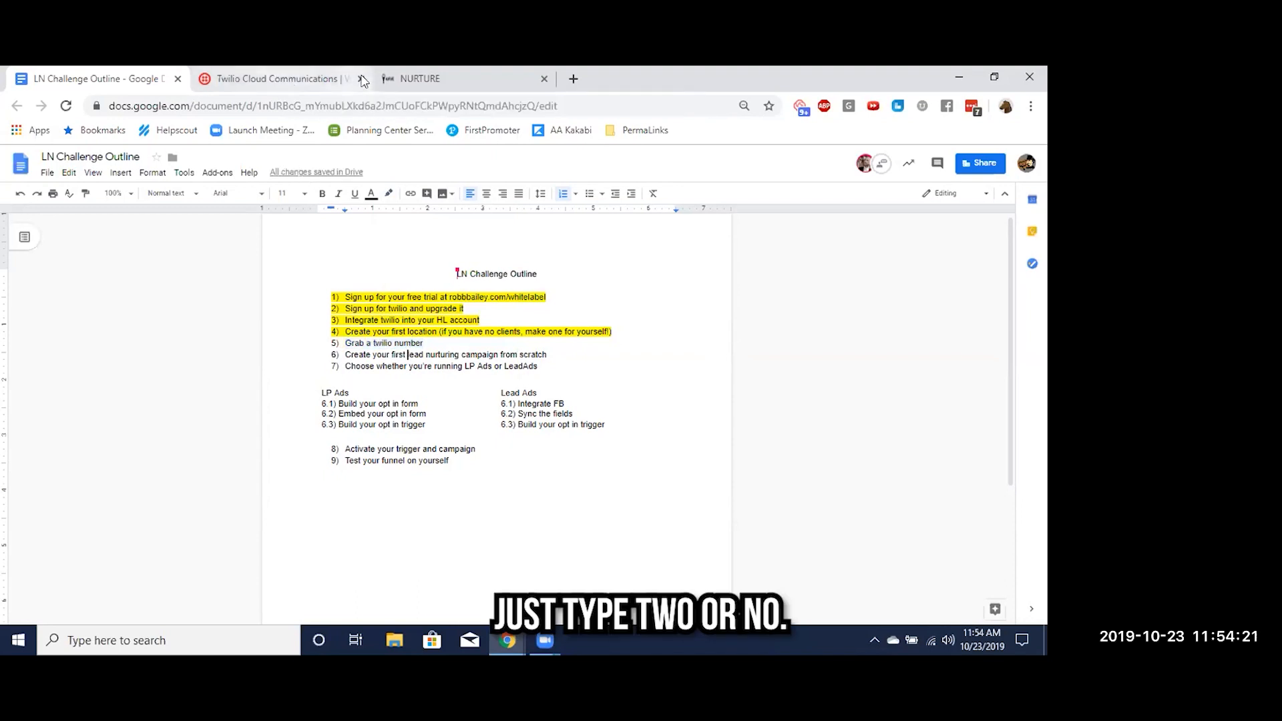
Switch to Nurture, placing its browser tab beside the outline, and open the business account's Phone Numbers settings
drag(388, 85, 324, 77)
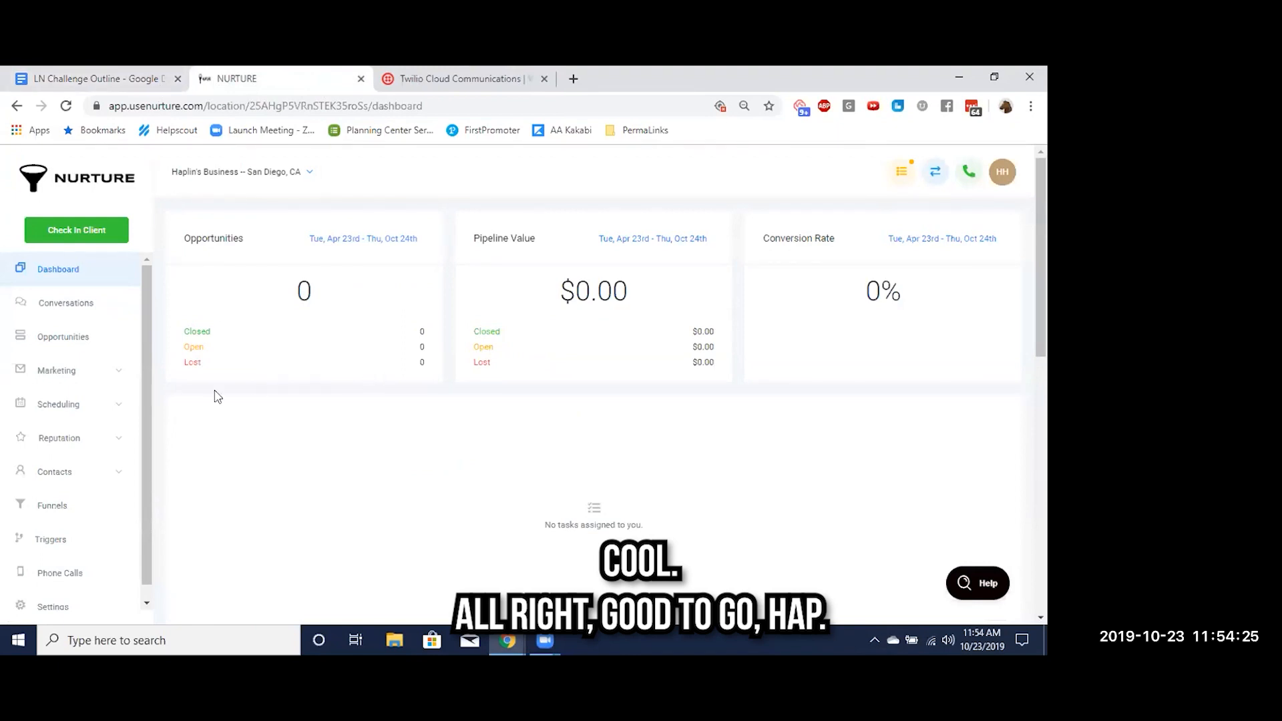
scroll(73, 420, down, 1)
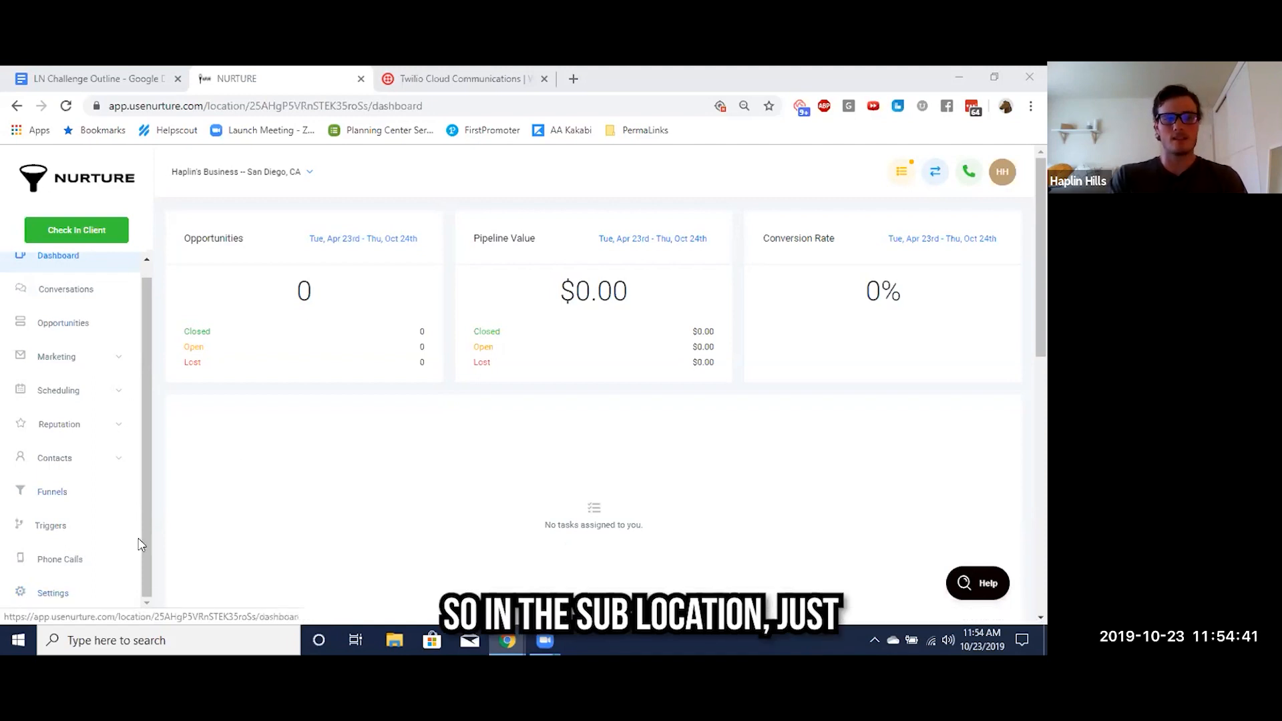
click(61, 609)
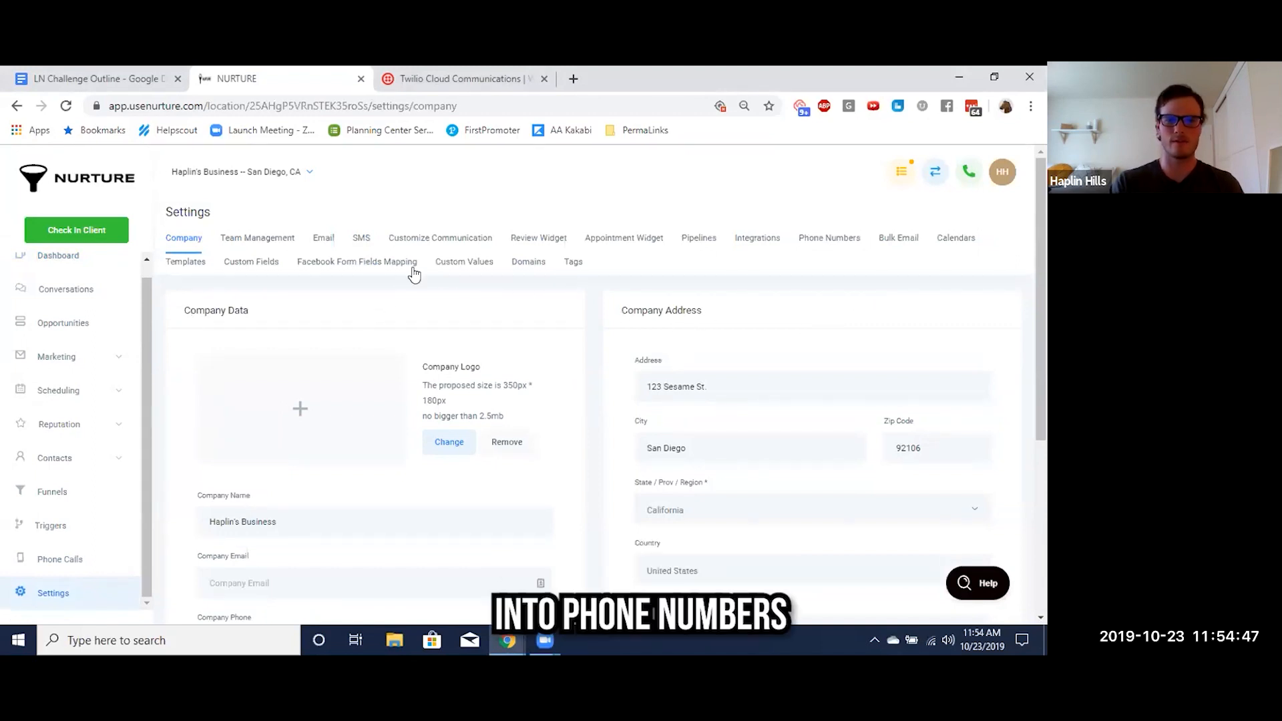
click(812, 241)
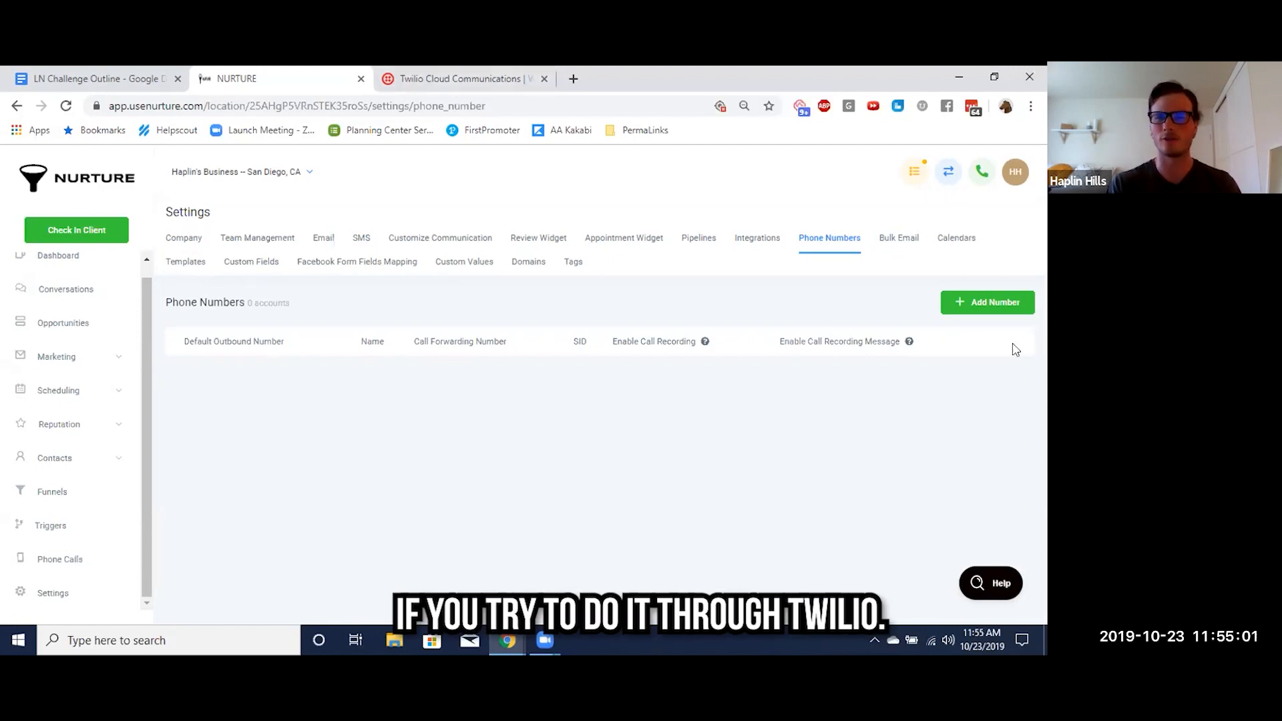
Search for United States phone numbers in area code 619 and add one to the account
click(965, 313)
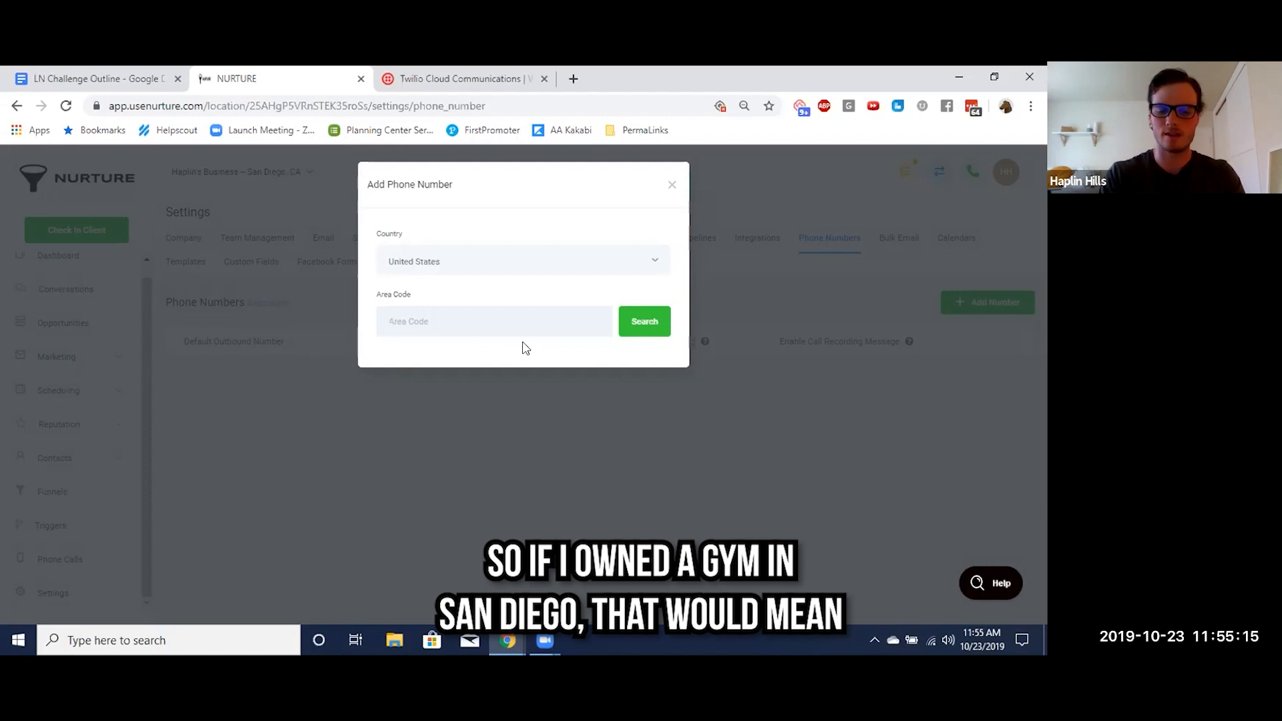
text(619)
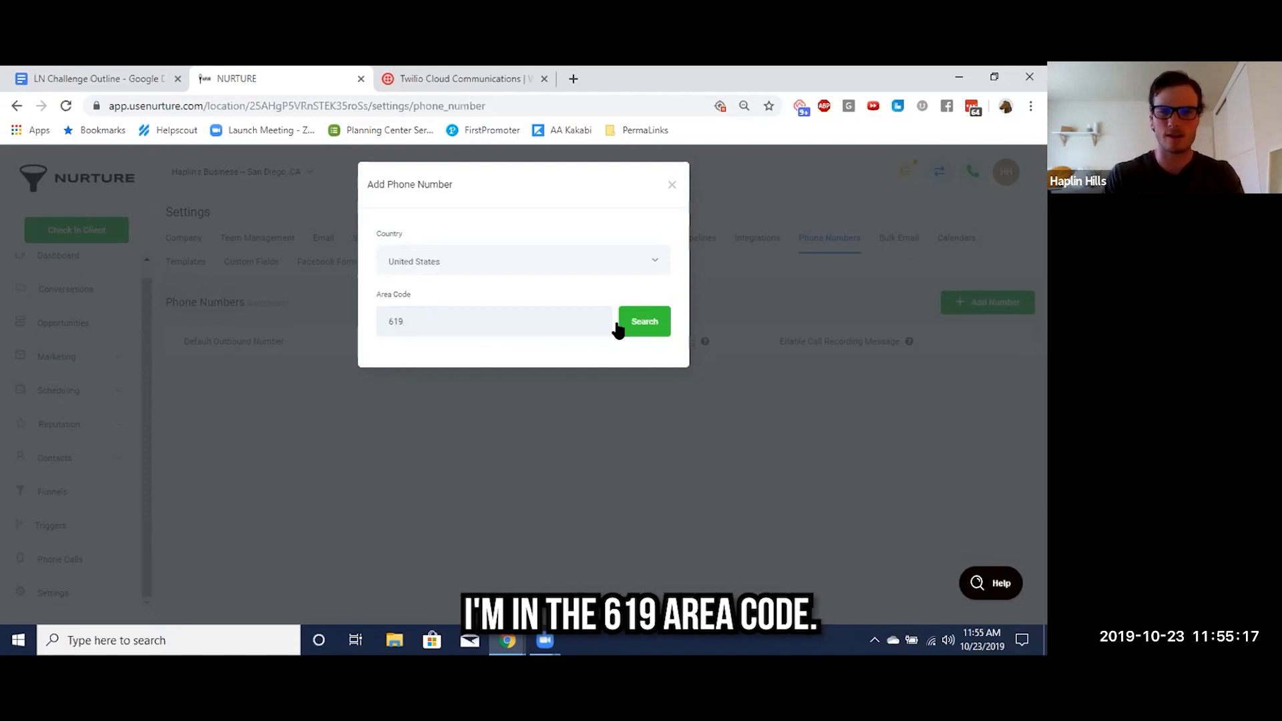
click(648, 327)
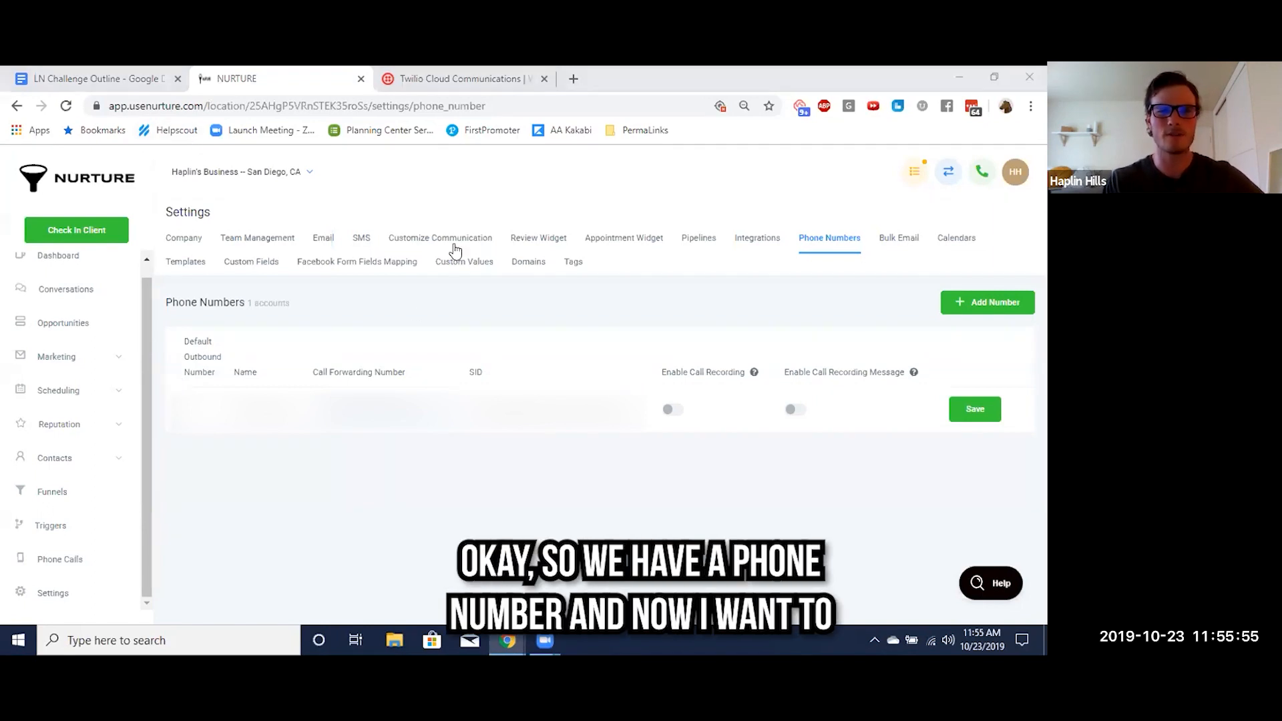
Switch to Twilio, find the new business's entry among the project subaccounts, and open that subaccount
click(458, 78)
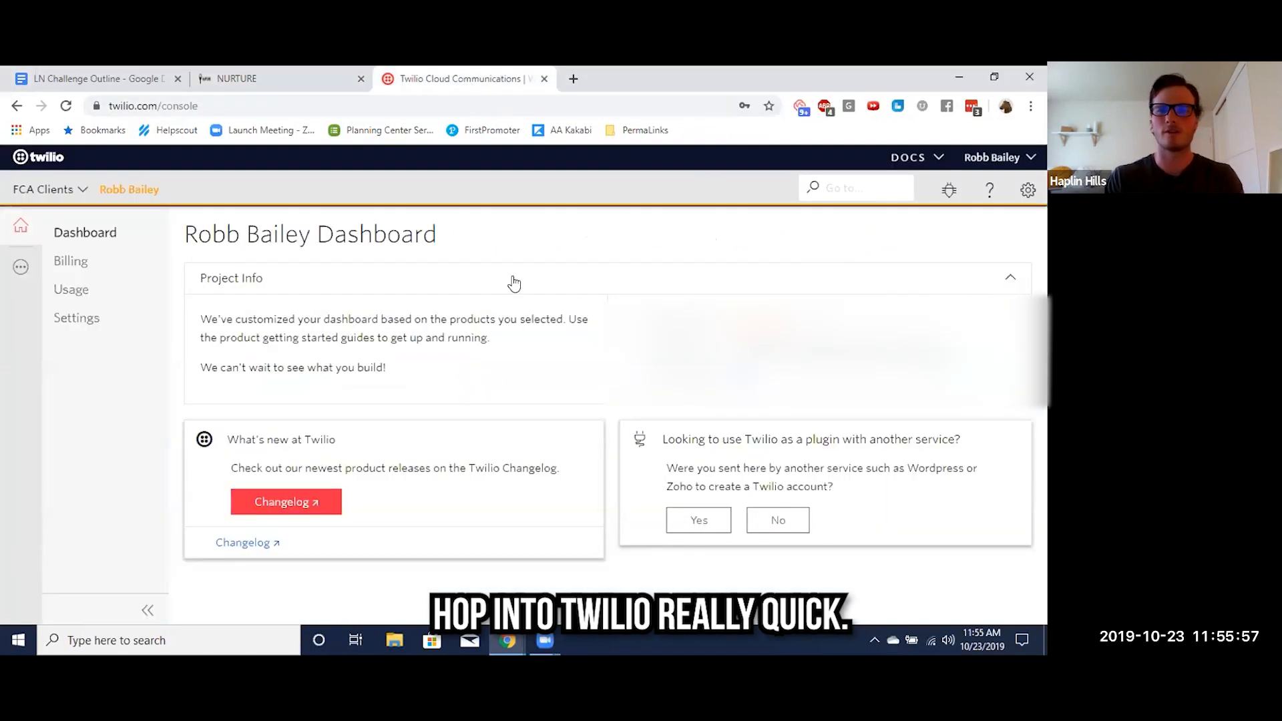
click(1030, 191)
click(965, 293)
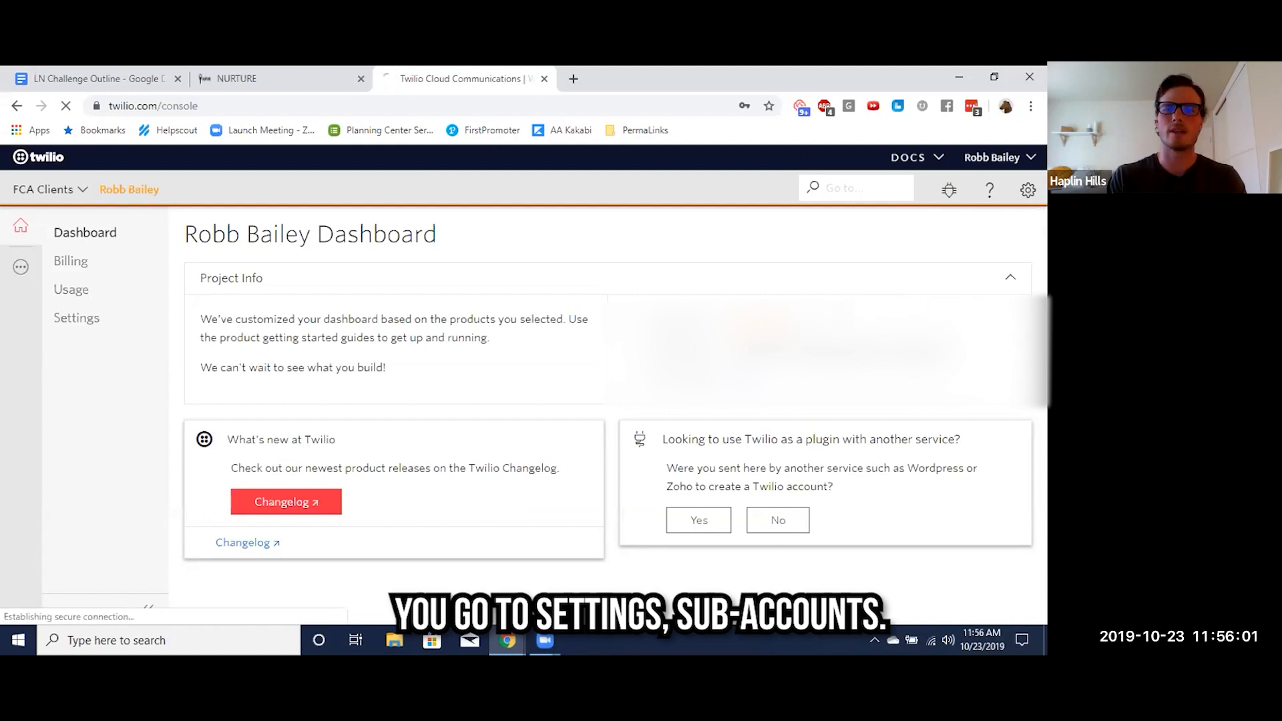
click(267, 79)
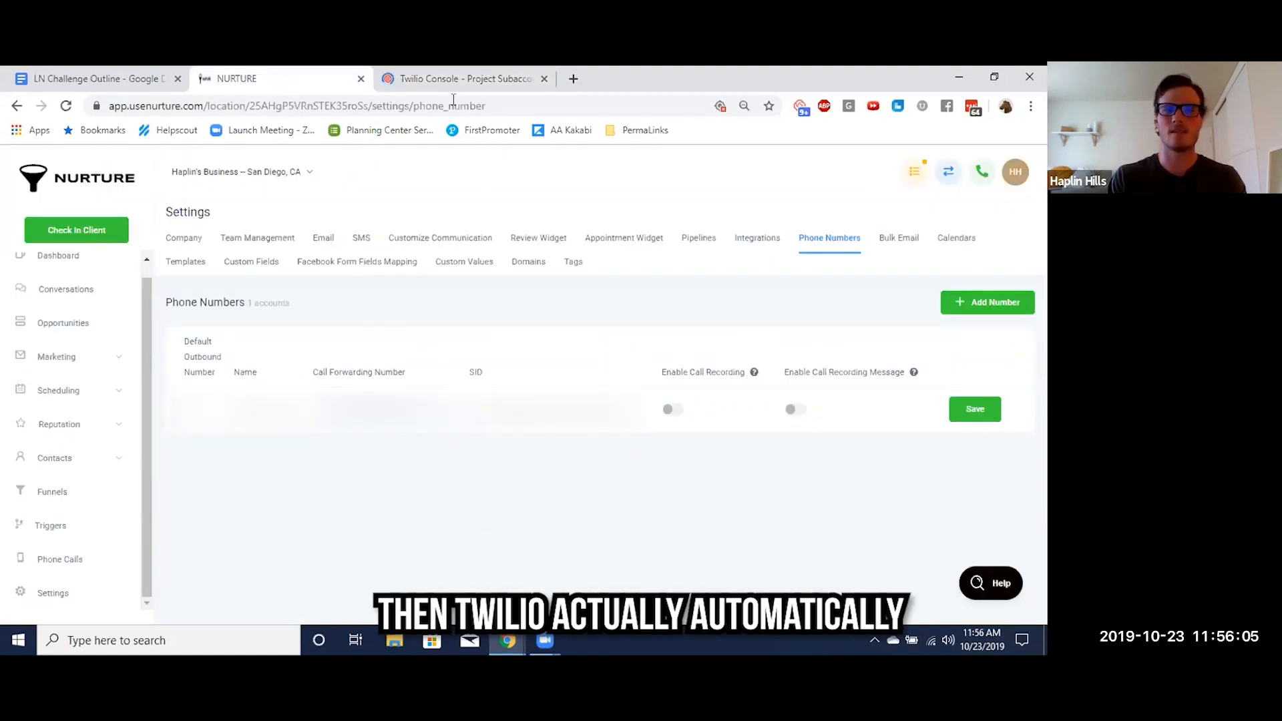
click(454, 79)
click(405, 409)
click(402, 379)
drag(213, 480, 335, 481)
click(898, 477)
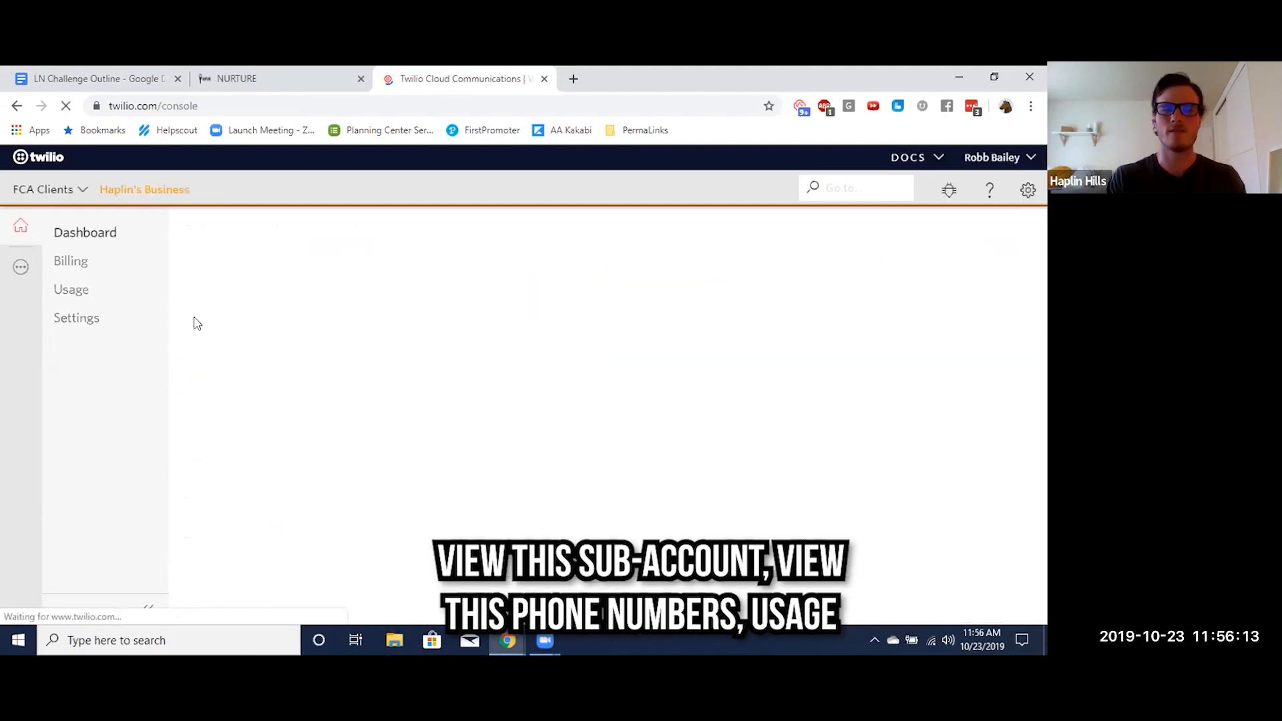
Open the subaccount's active phone number and view its outgoing messages log
click(21, 269)
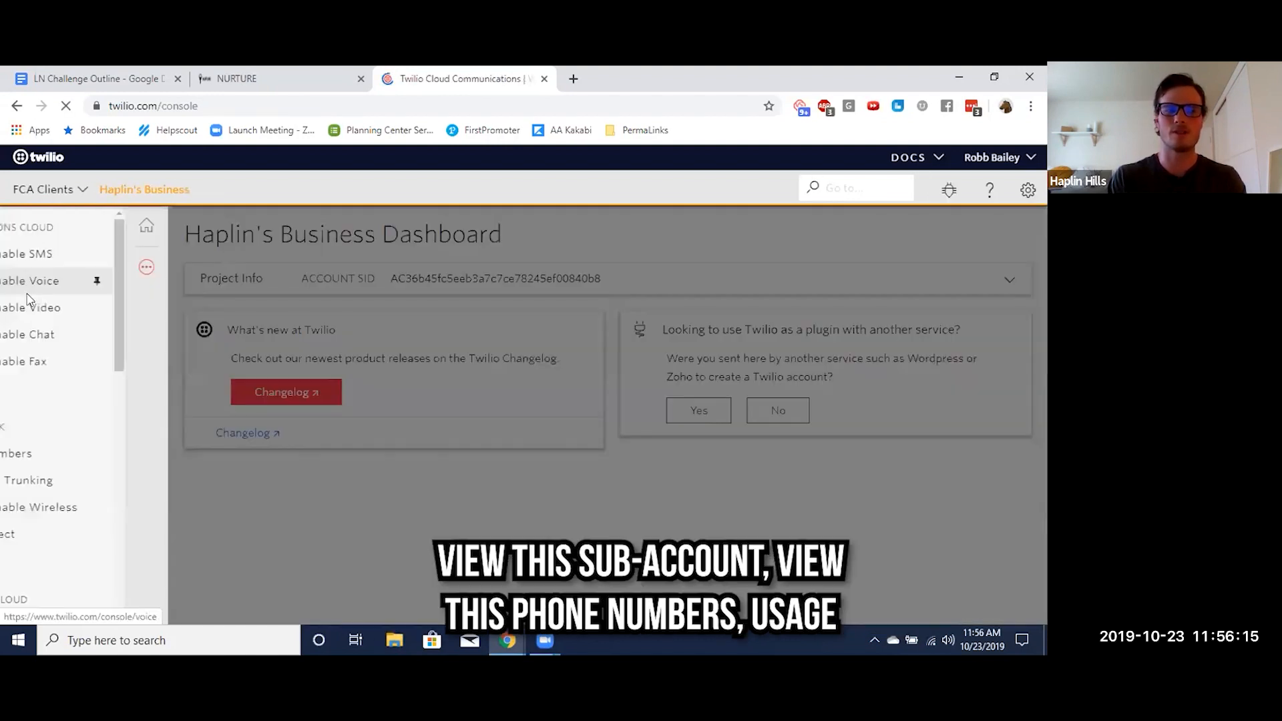
click(83, 456)
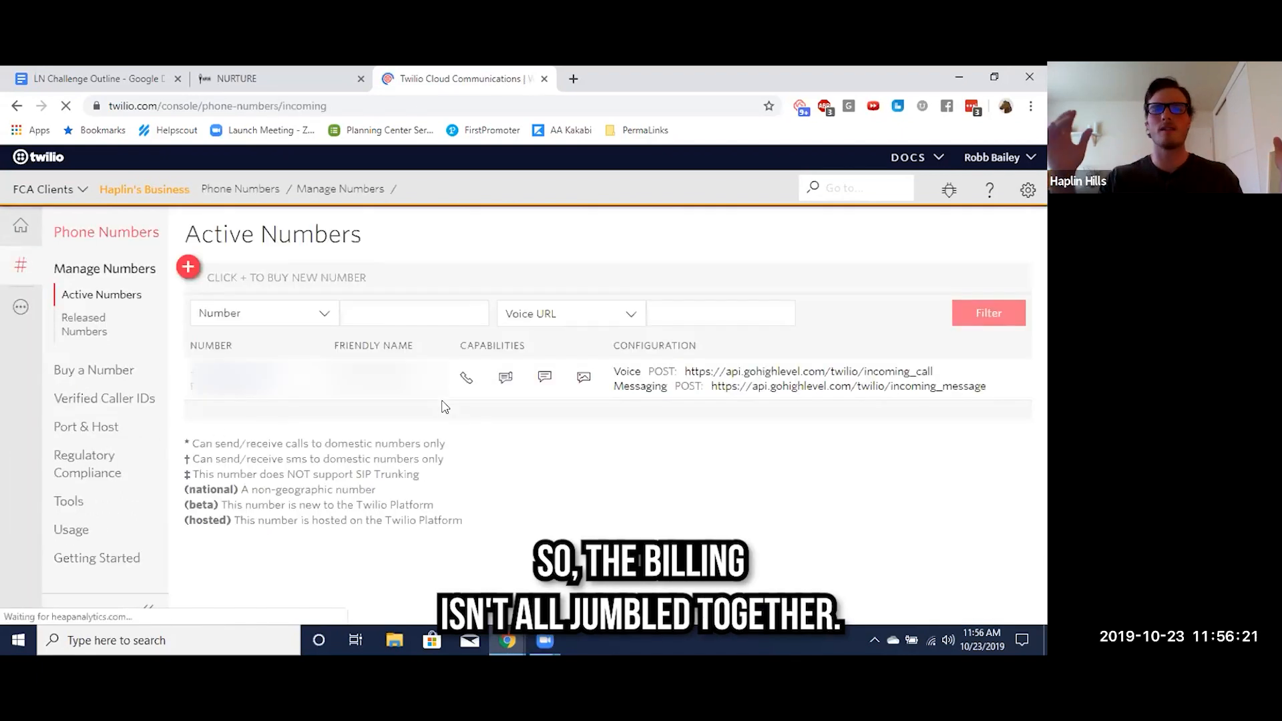
click(304, 396)
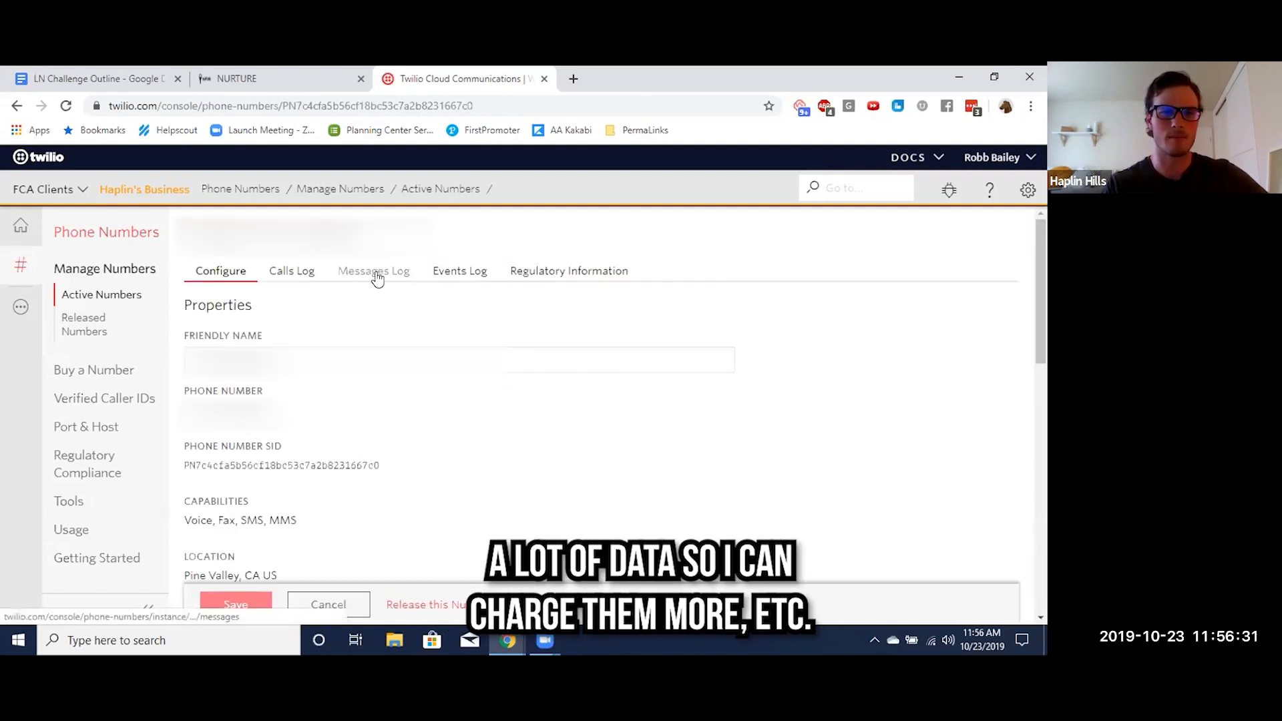
click(378, 278)
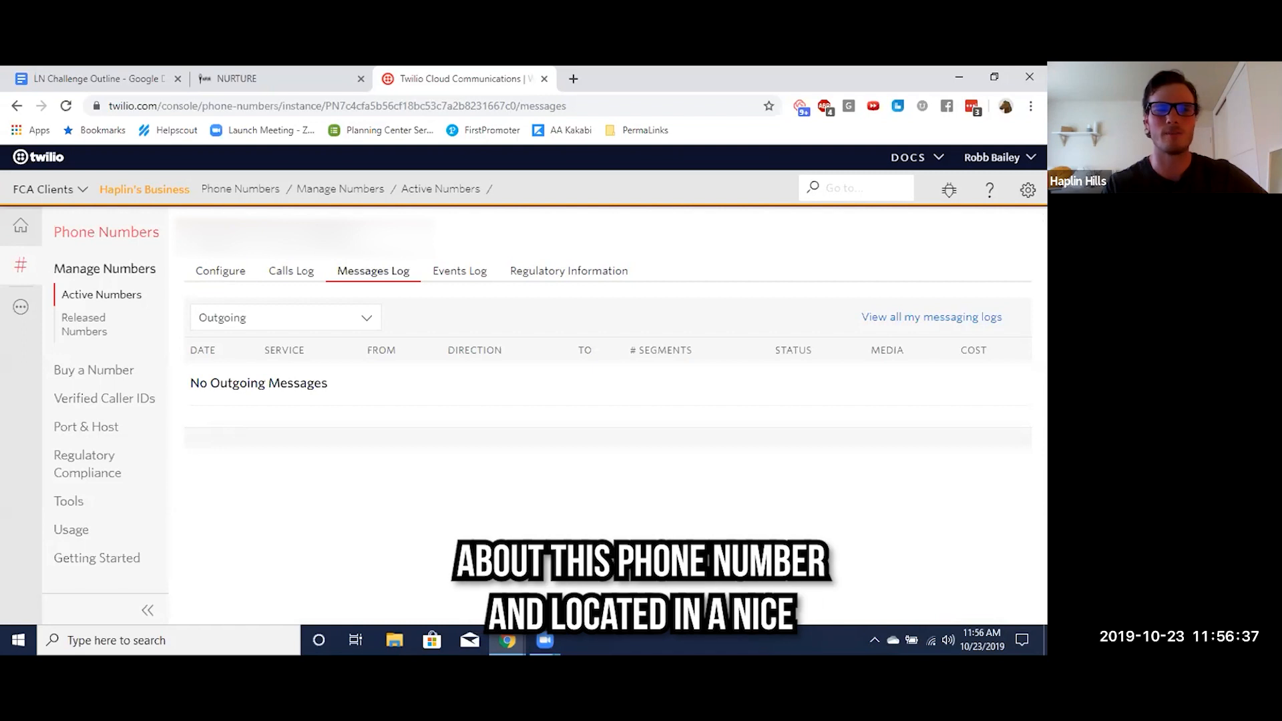
drag(209, 235, 331, 235)
click(327, 239)
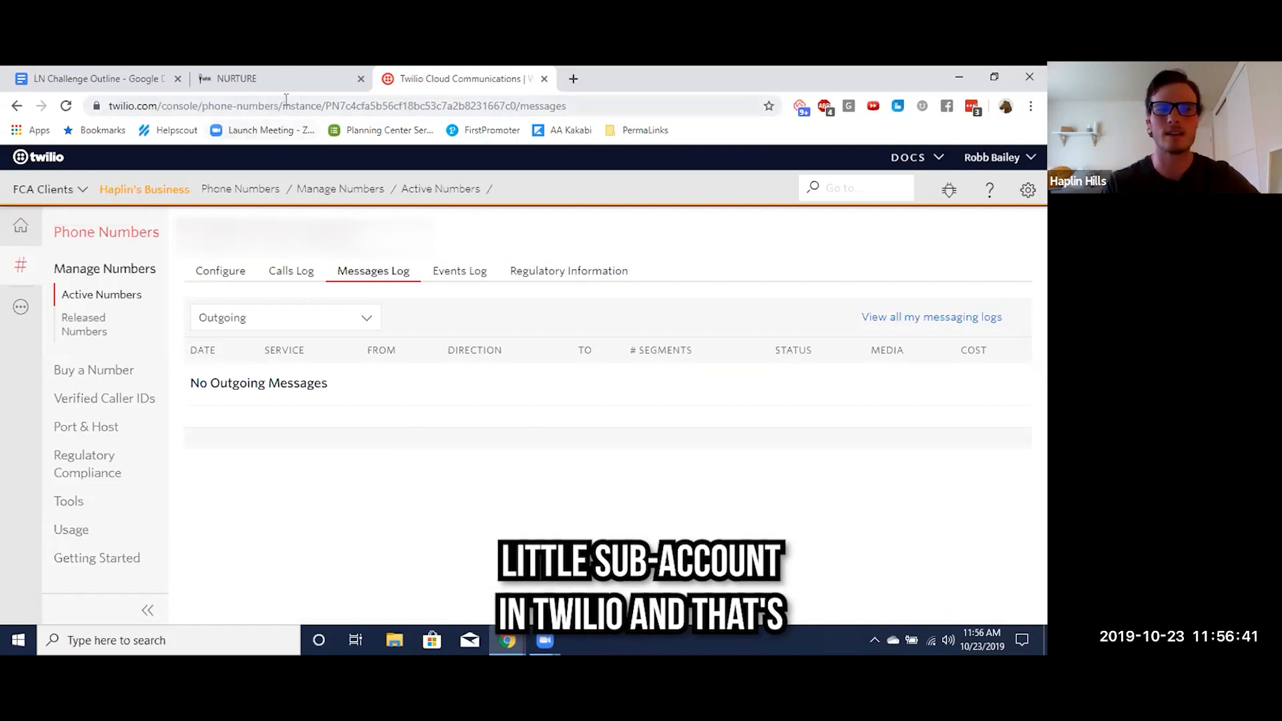
Return to the LN Challenge Outline in Google Docs and highlight item 5, "Grab a twilio number", in yellow
click(100, 78)
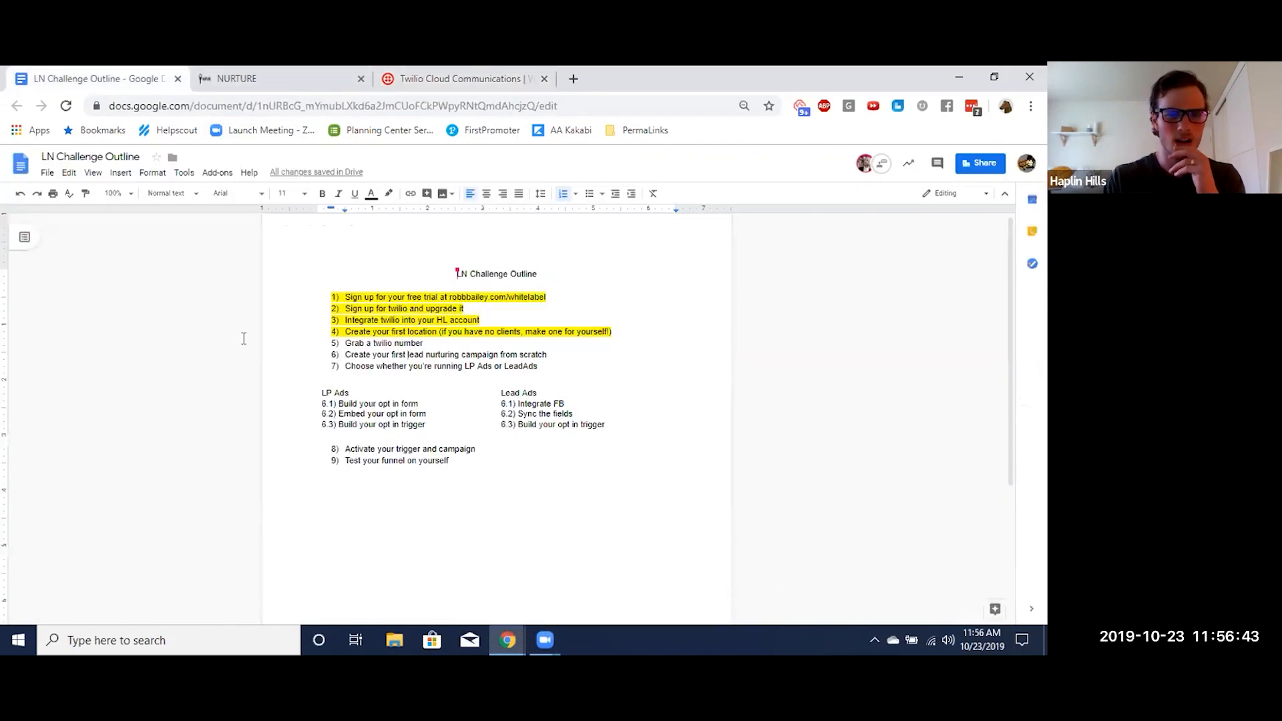
triple_click(395, 345)
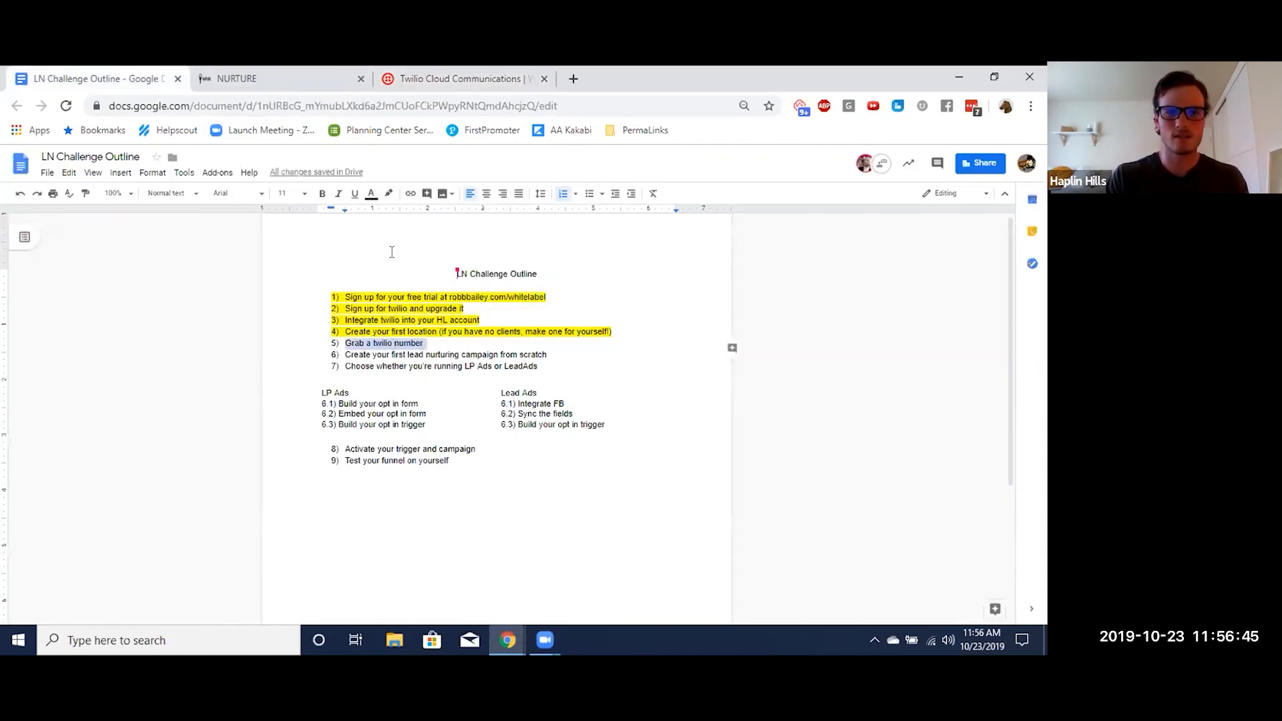
click(390, 195)
click(429, 243)
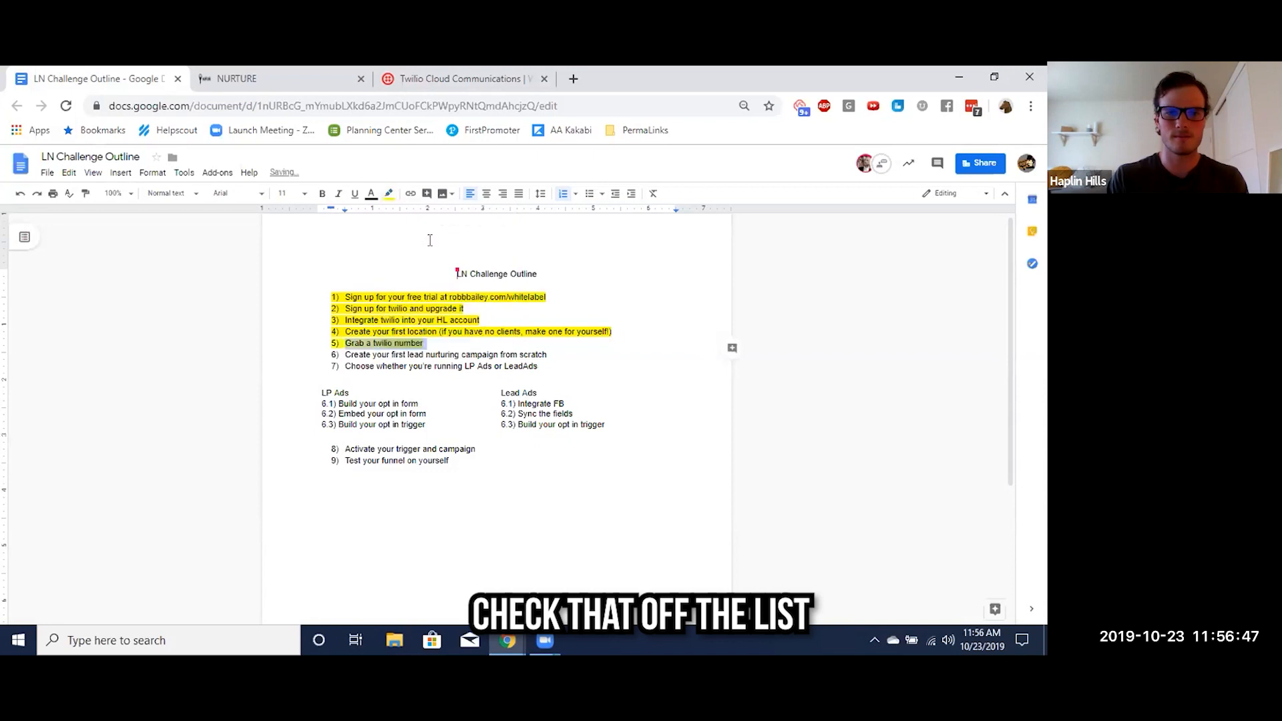
click(486, 308)
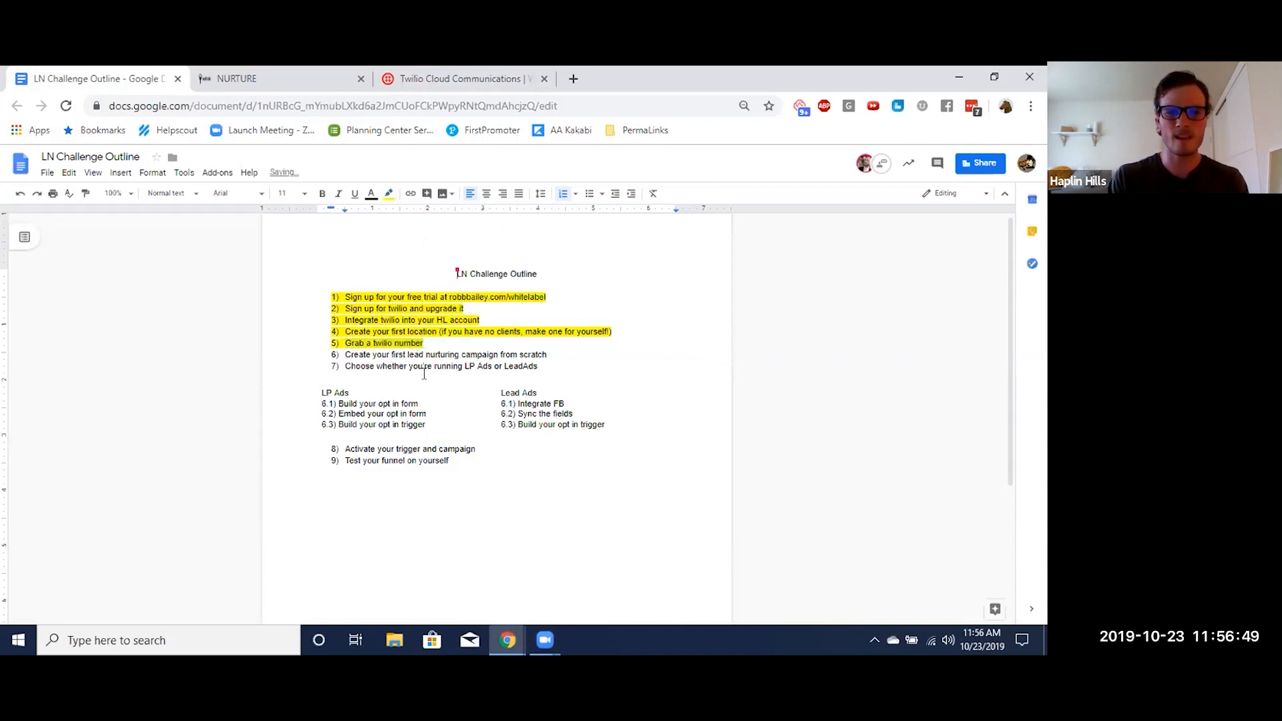
Switch from the outline to Nurture and create a new marketing campaign for the business location
drag(345, 353, 500, 354)
click(501, 356)
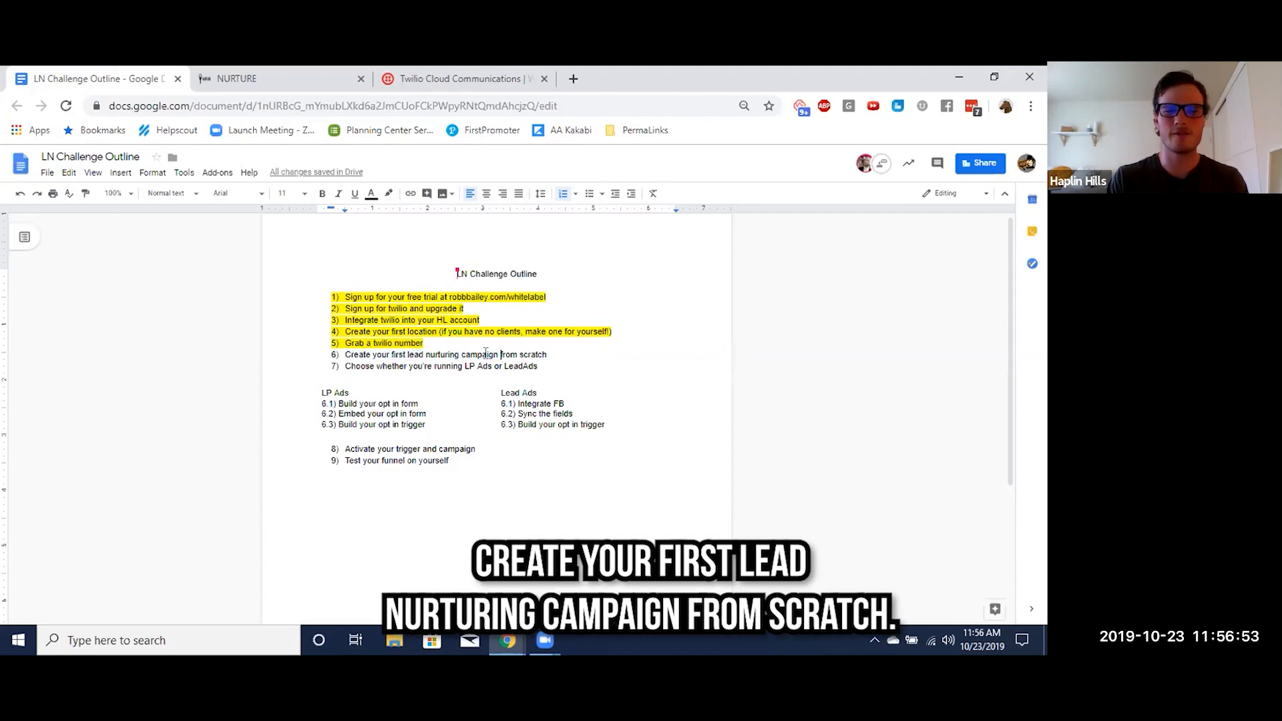
click(267, 79)
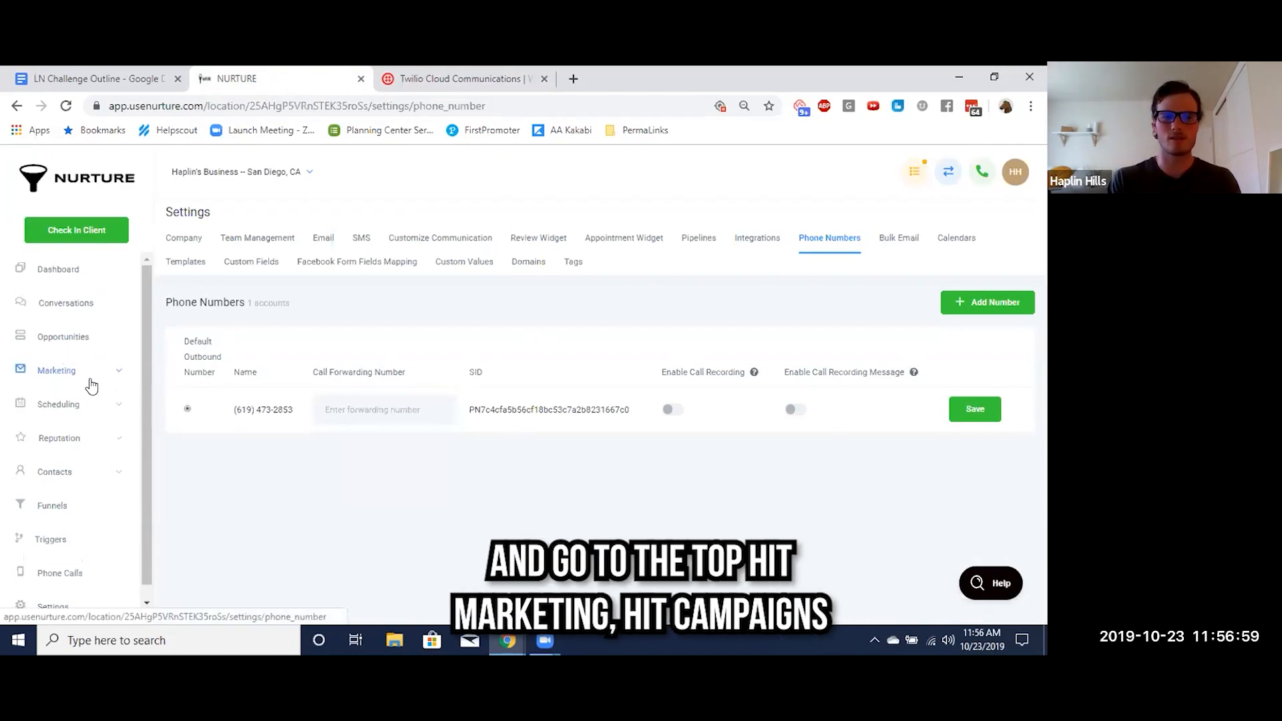
click(82, 375)
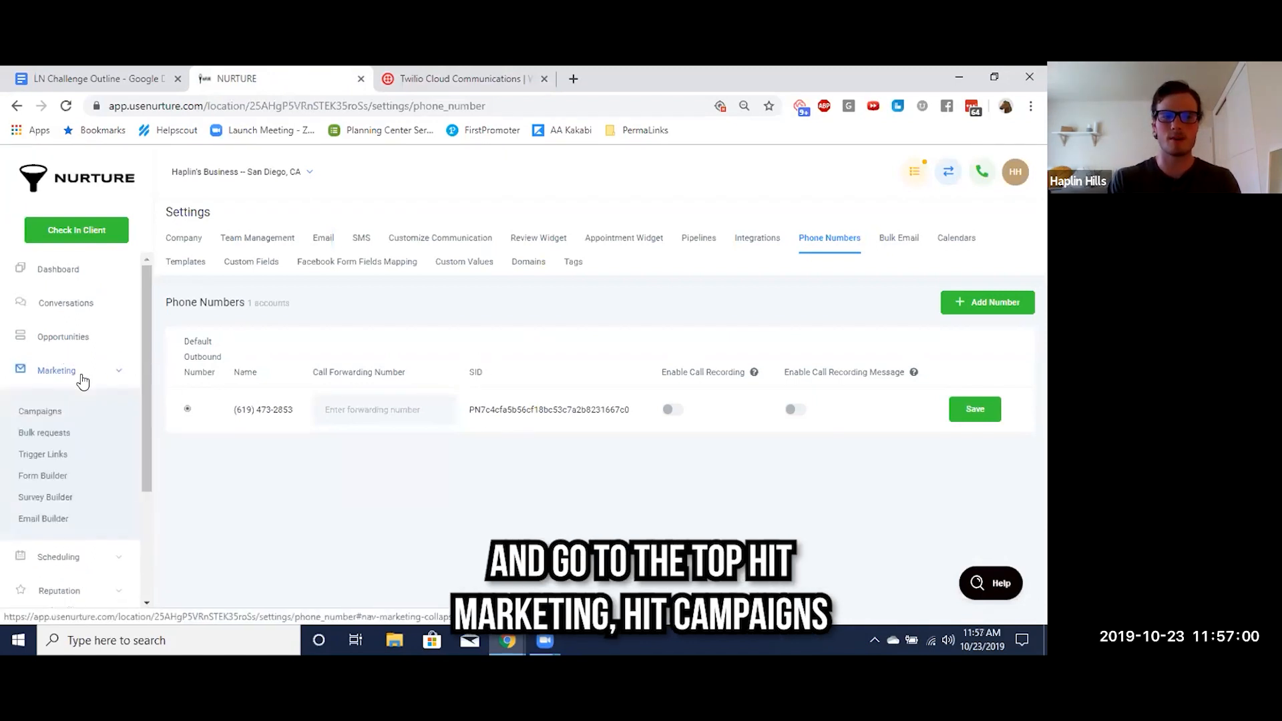
click(42, 412)
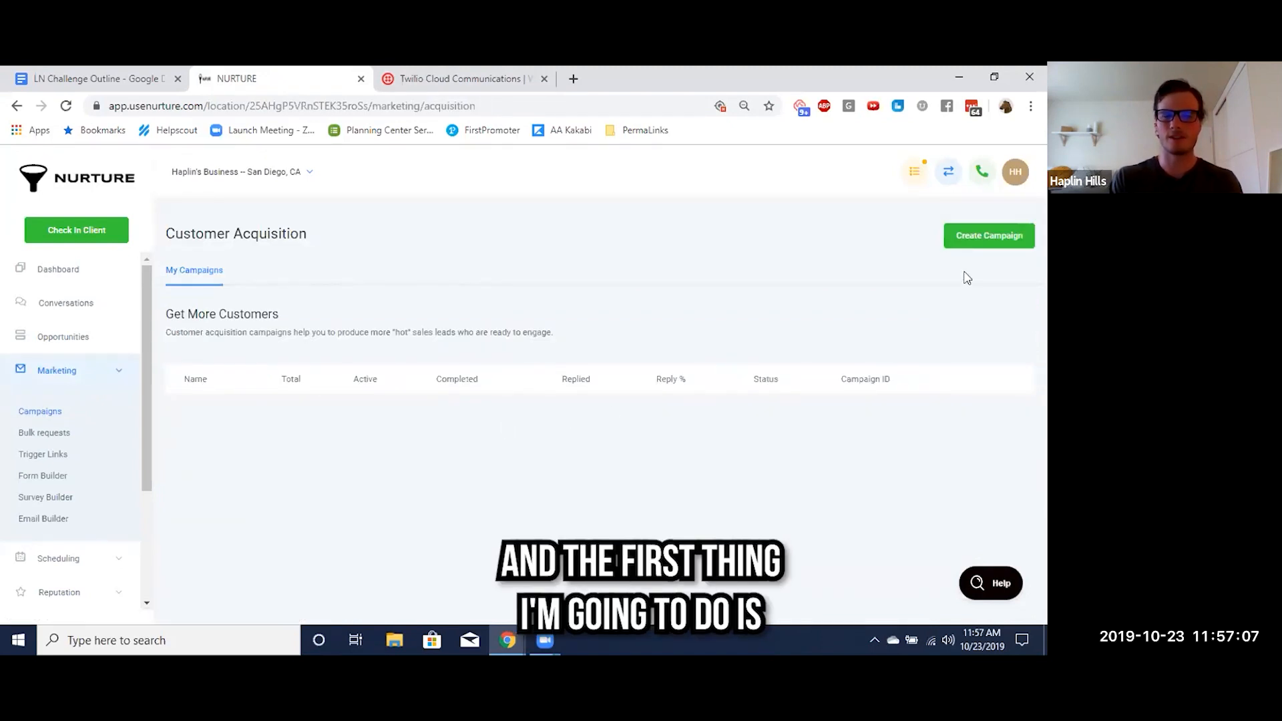
click(987, 239)
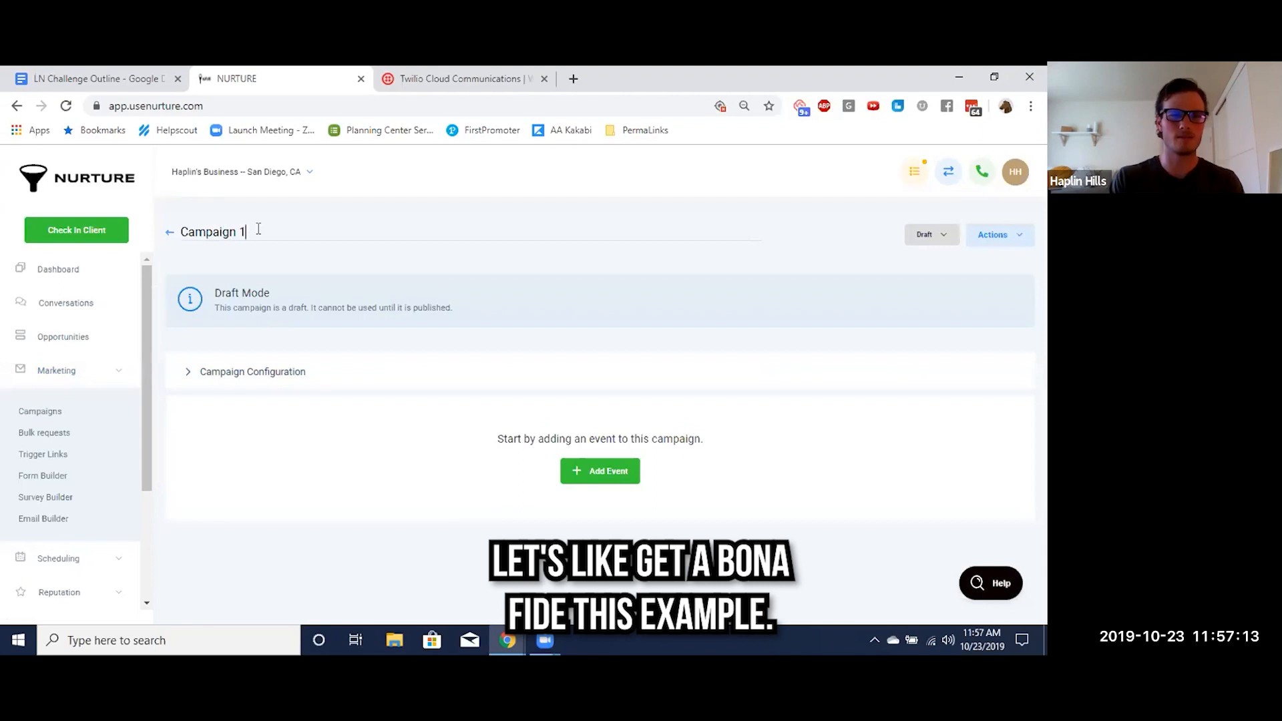
Rename the campaign as "Lead Nurturing Example for Snow Cones"
click(322, 235)
key(BackSpace)
key(BackSpace)
key(BackSpace)
key(BackSpace)
key(BackSpace)
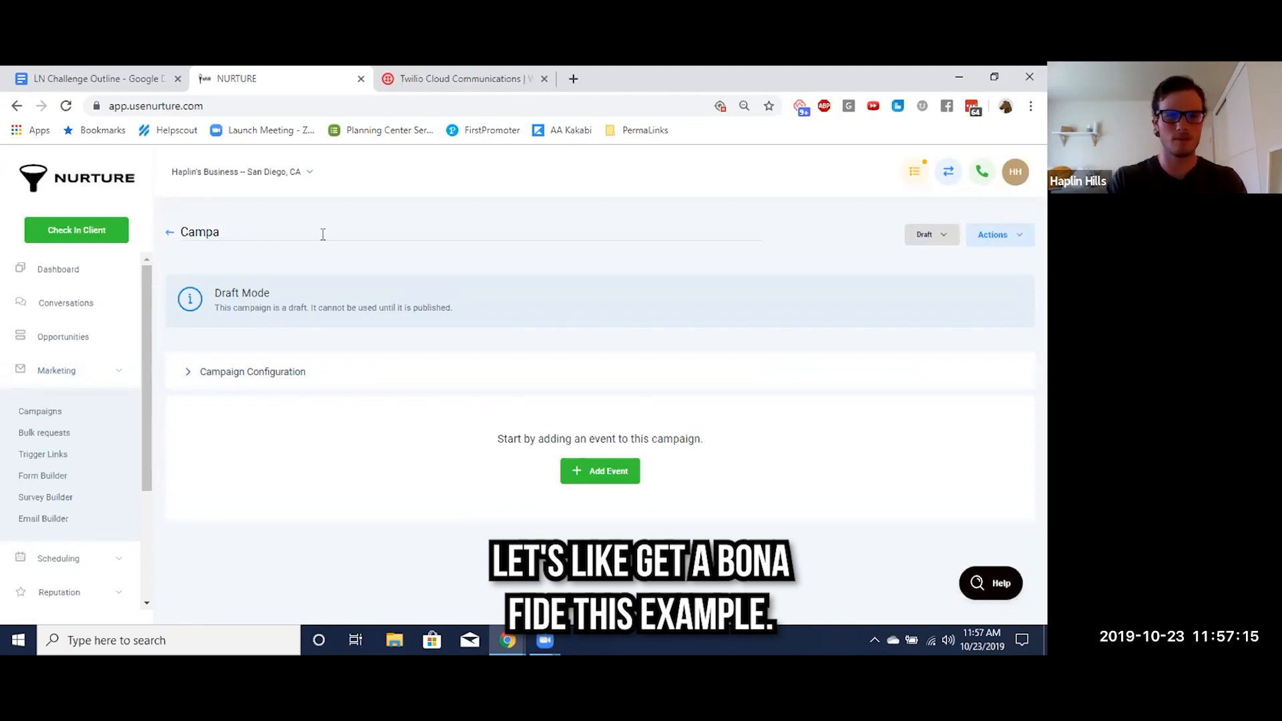
key(BackSpace)
key(BackSpace)
key(BackSpace)
key(BackSpace)
key(BackSpace)
text(Lead Nurturing)
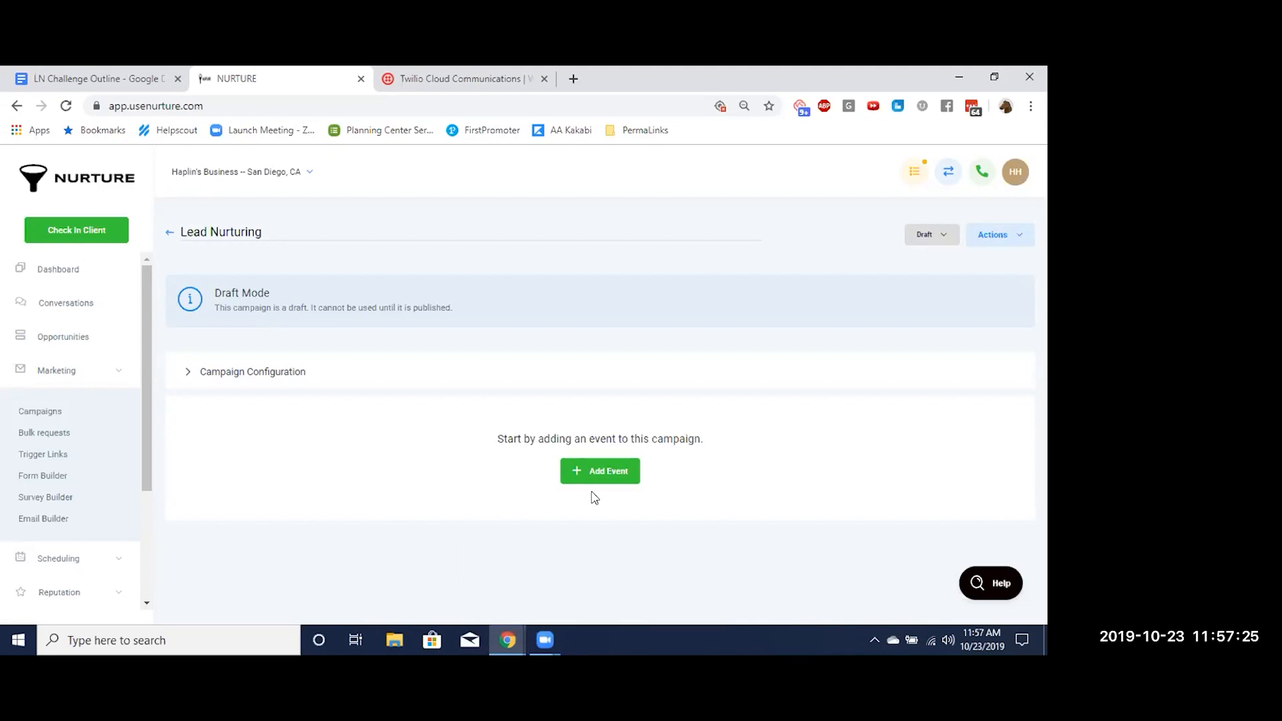
text(Example for)
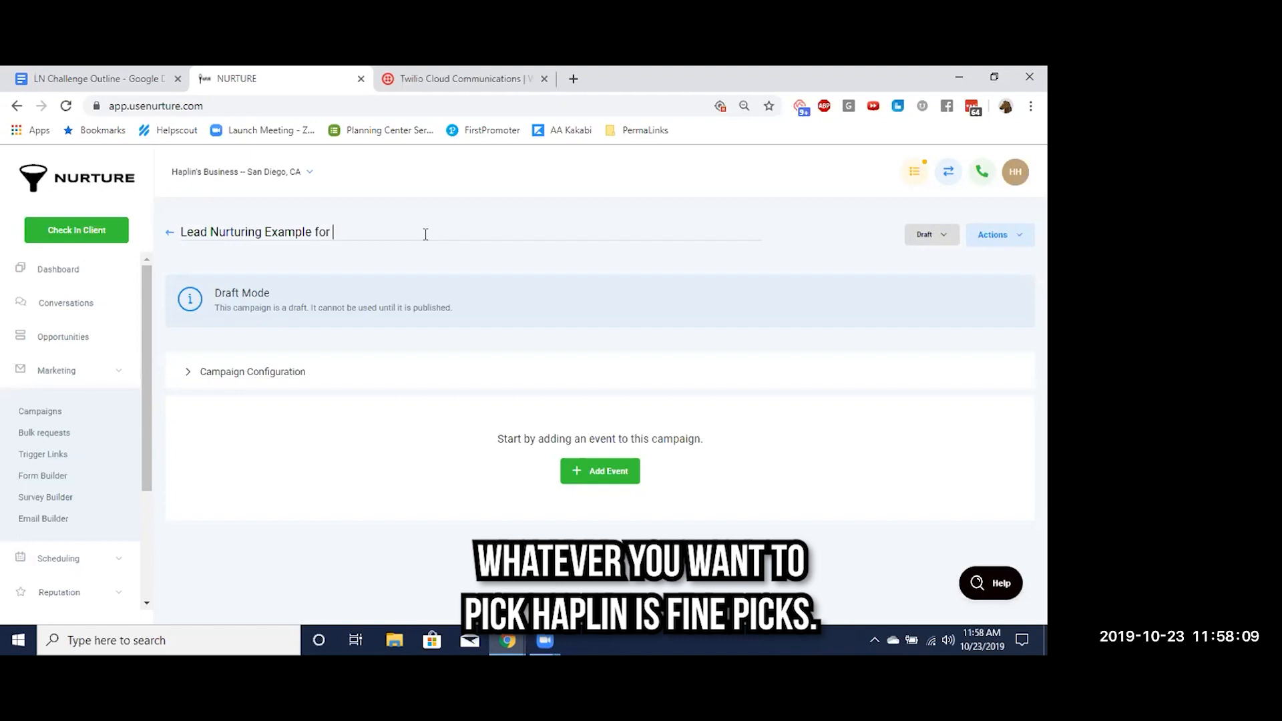
text(snow cones)
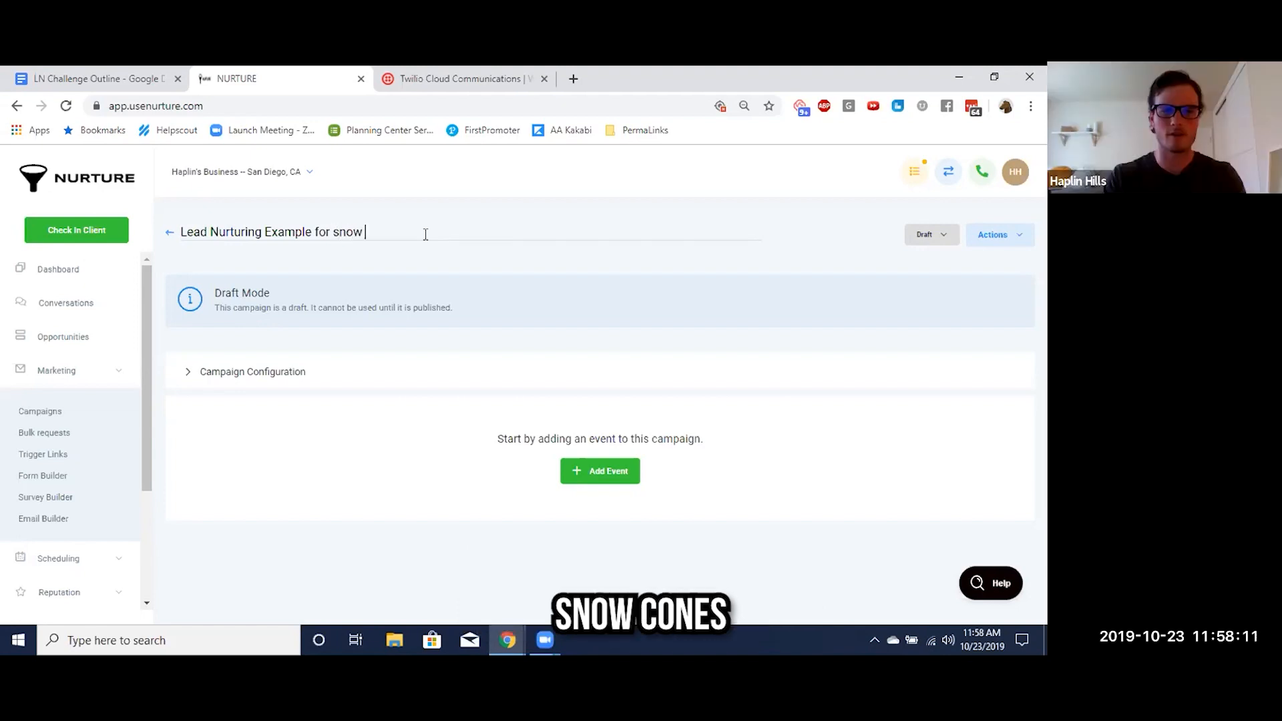
click(340, 233)
key(BackSpace)
text(S)
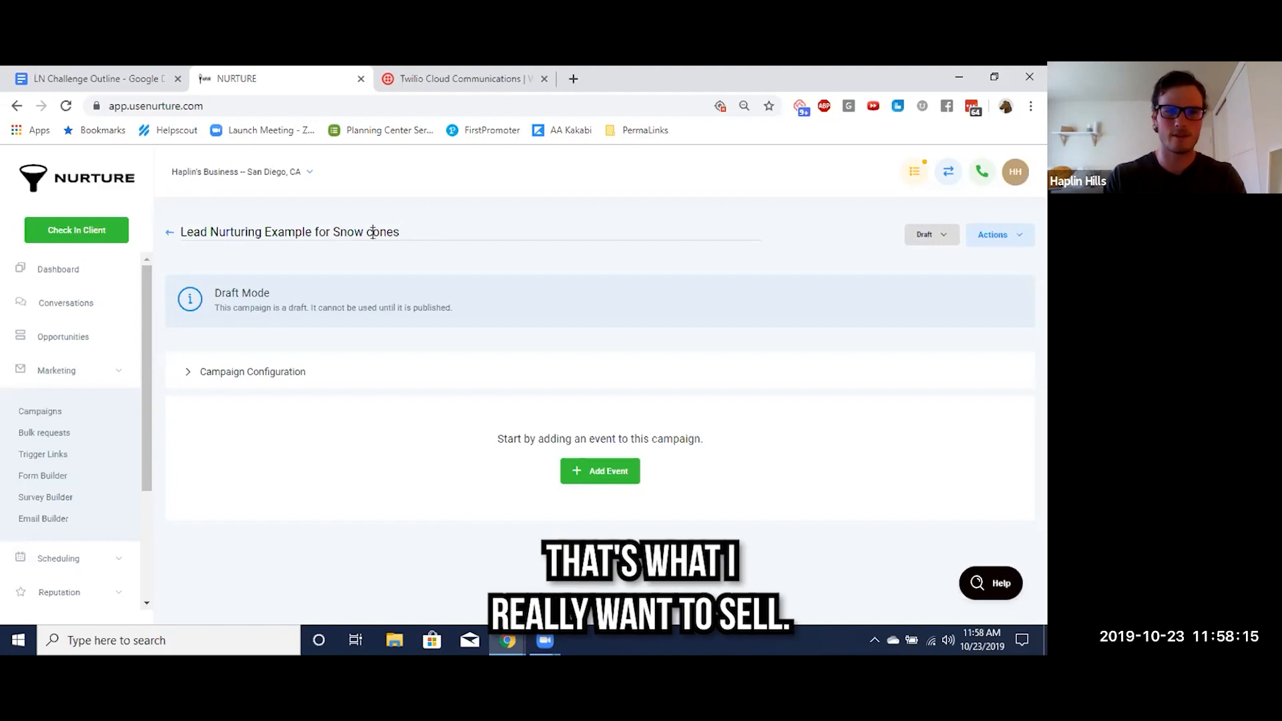
Add an SMS event to the campaign and close its message editor without composing anything
click(609, 473)
click(440, 246)
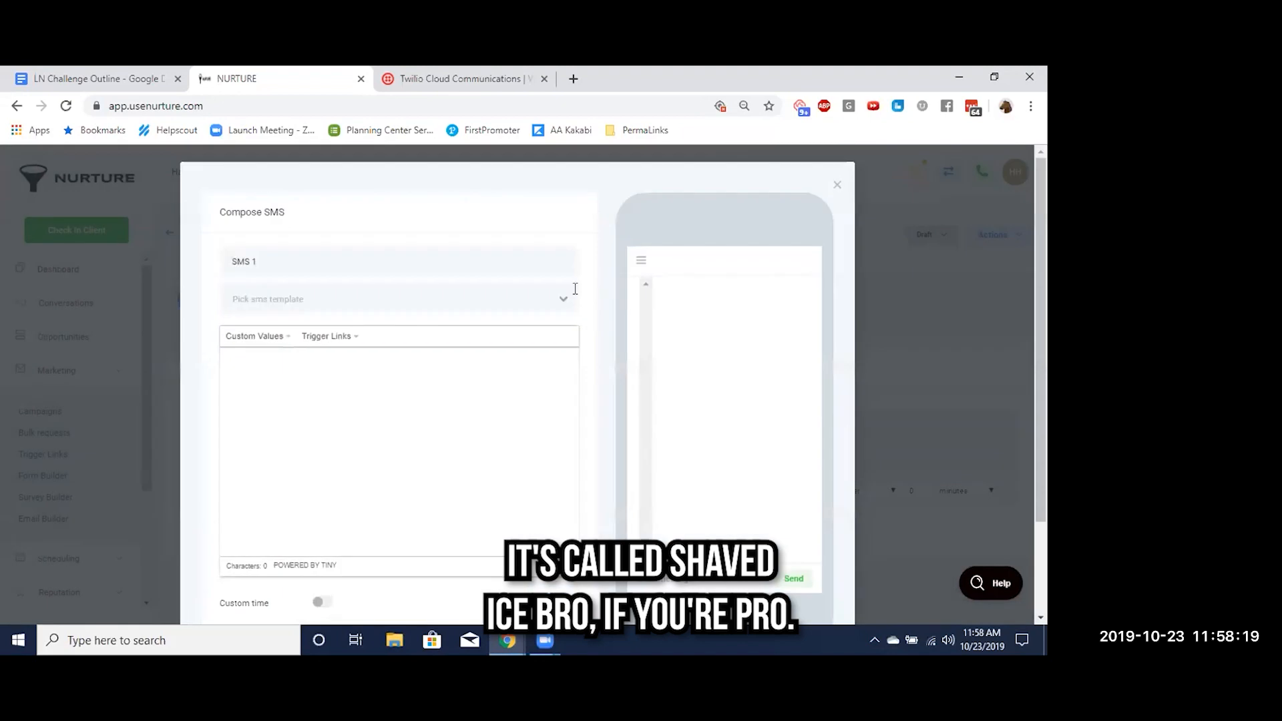
click(837, 187)
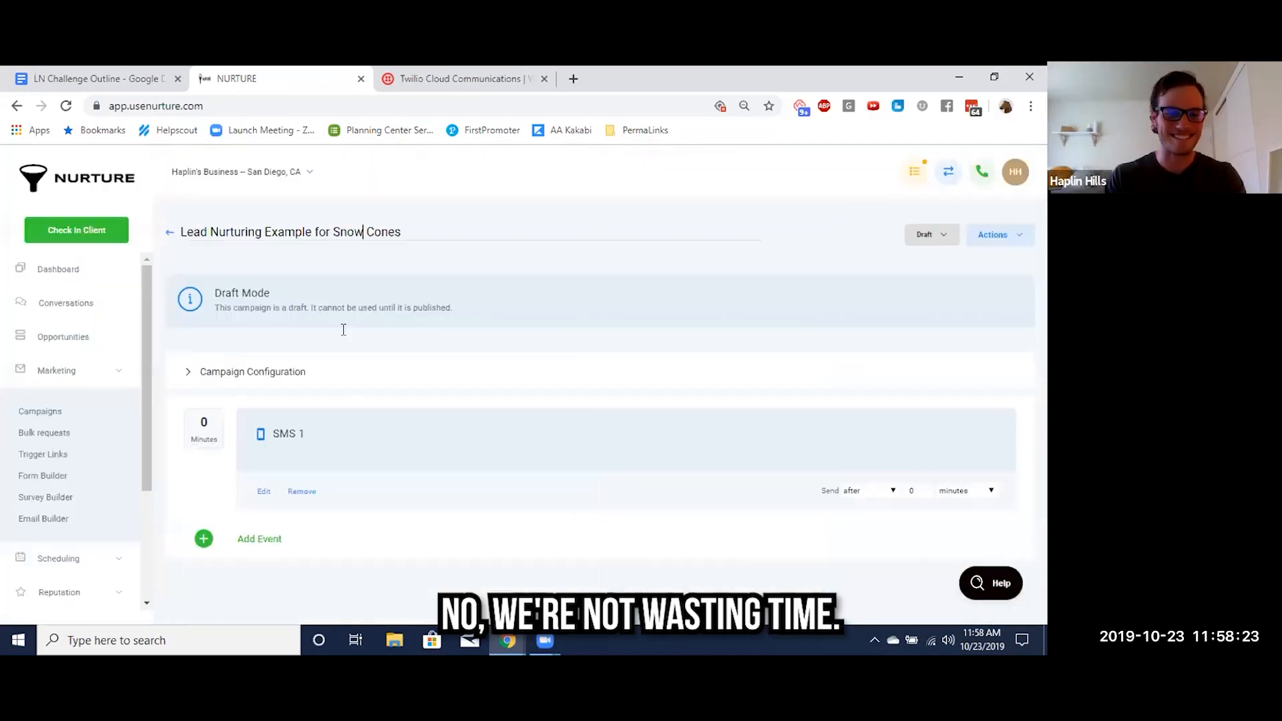
Examine the empty SMS 1 message editor and the event types that can be added to the campaign
click(262, 491)
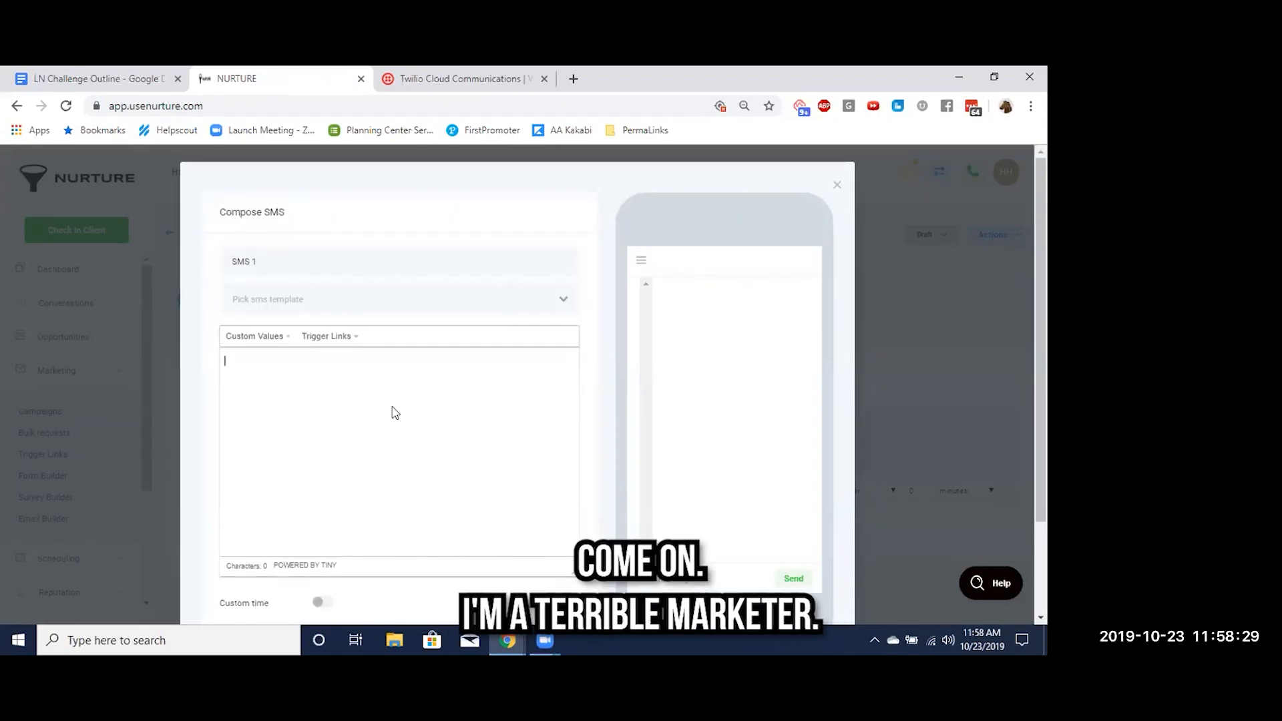
scroll(393, 412, down, 2)
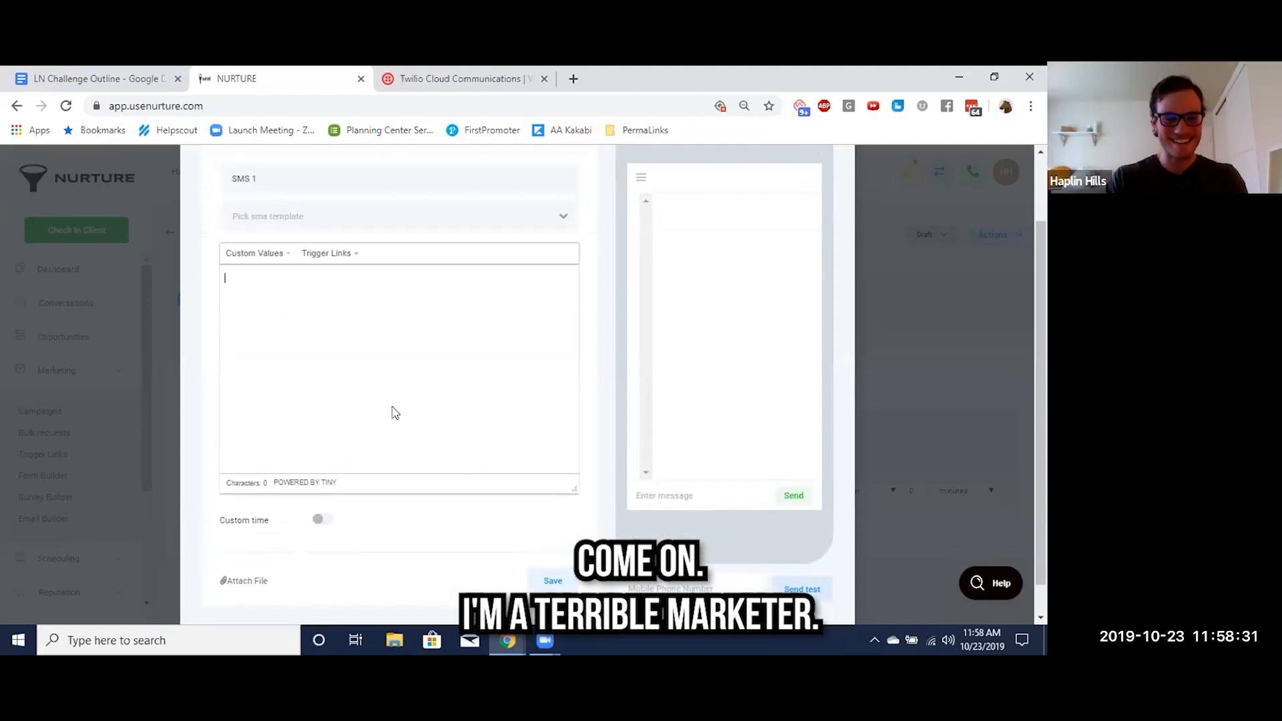
scroll(279, 271, up, 2)
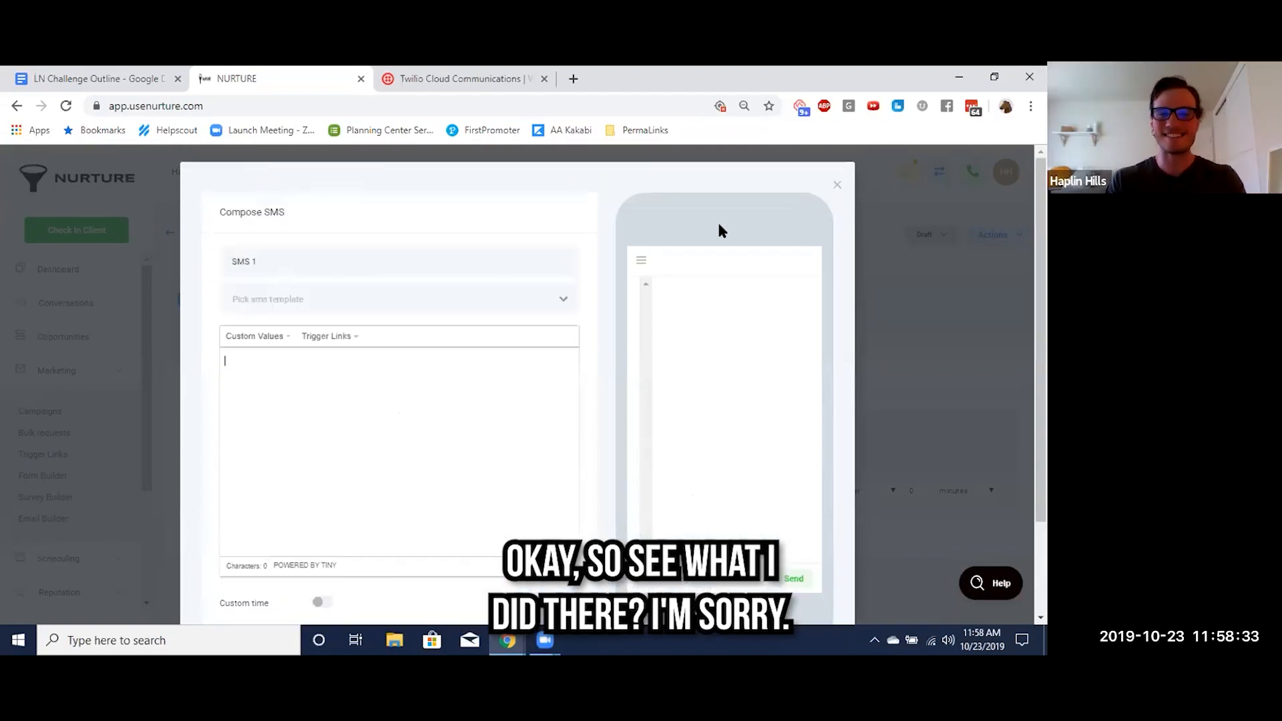
click(837, 186)
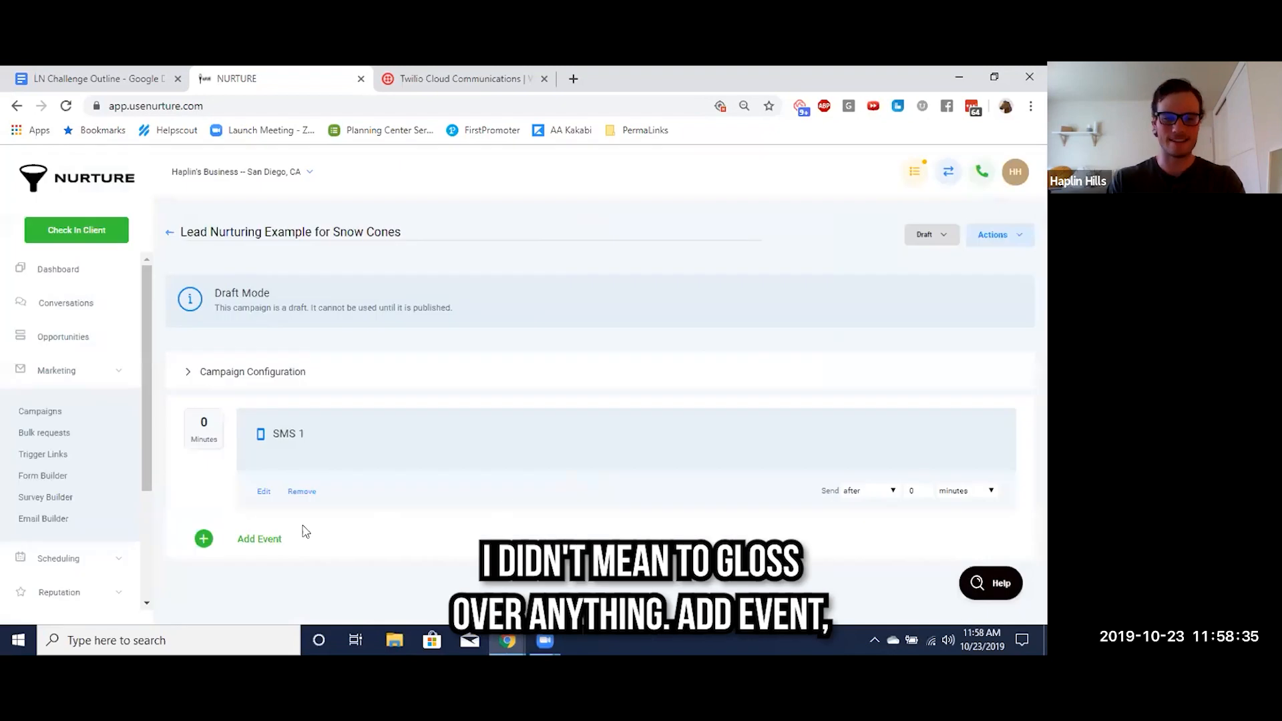
click(269, 537)
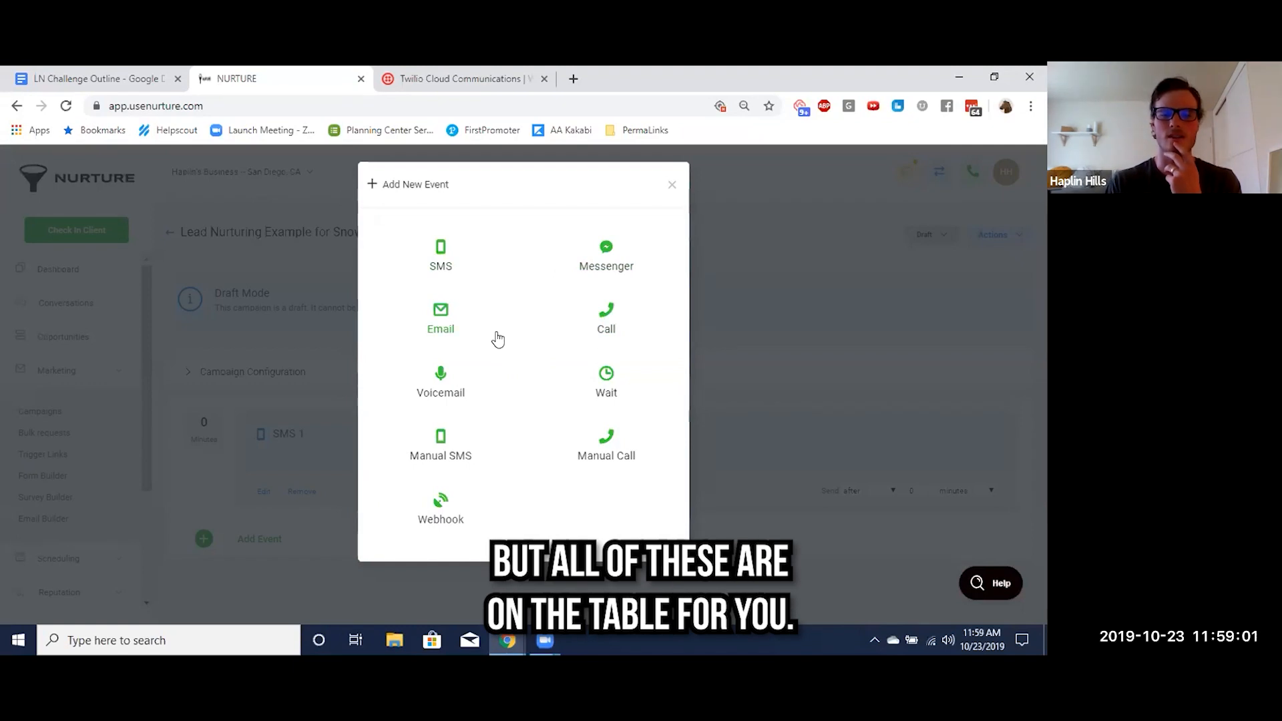
click(673, 187)
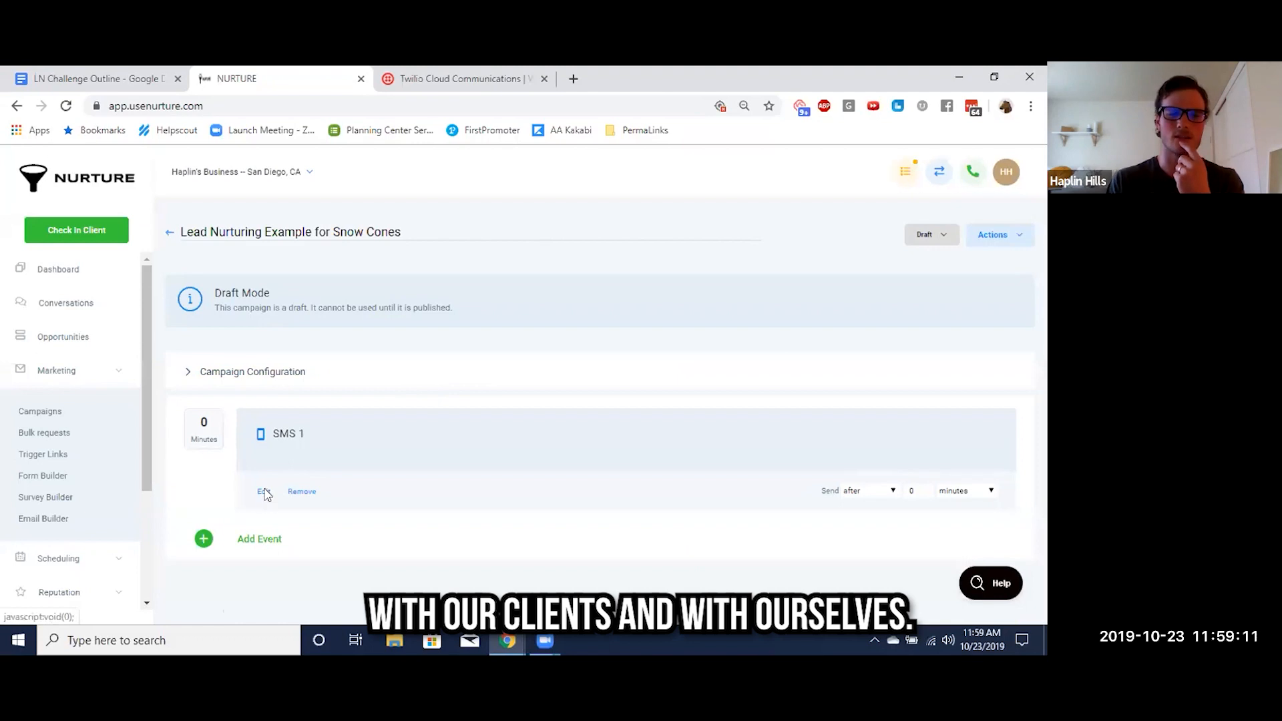
click(264, 492)
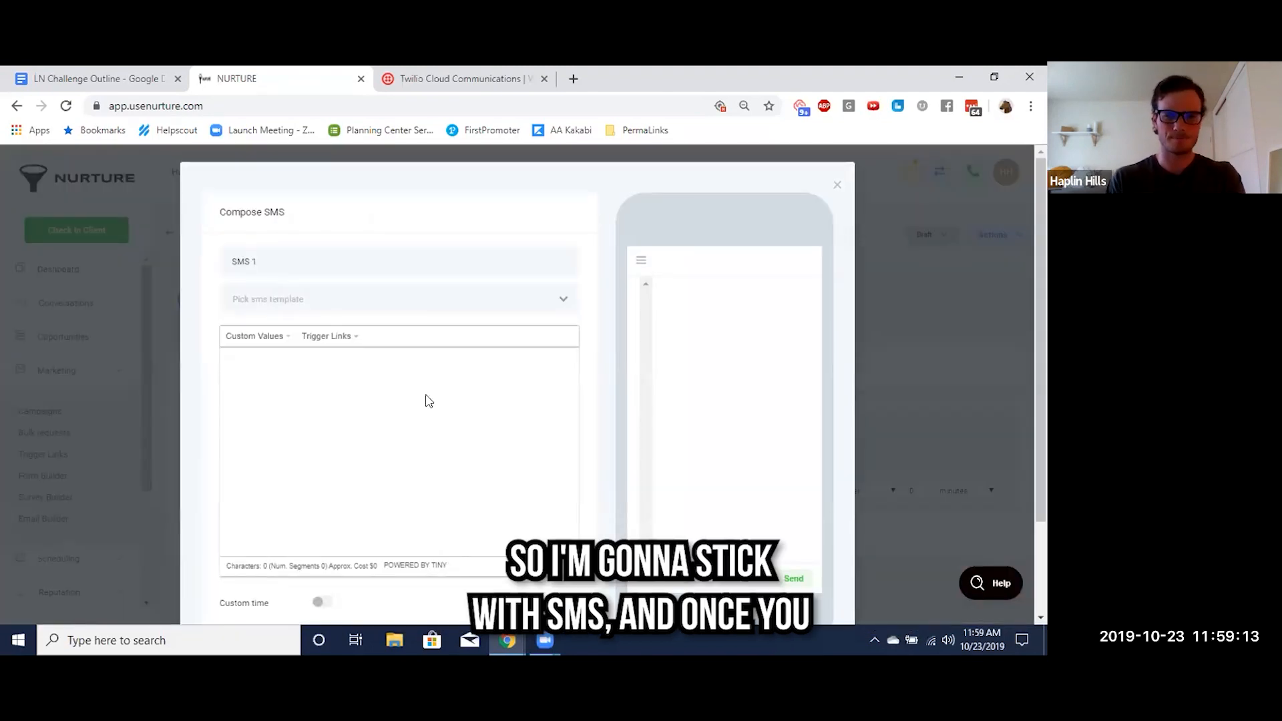
click(837, 185)
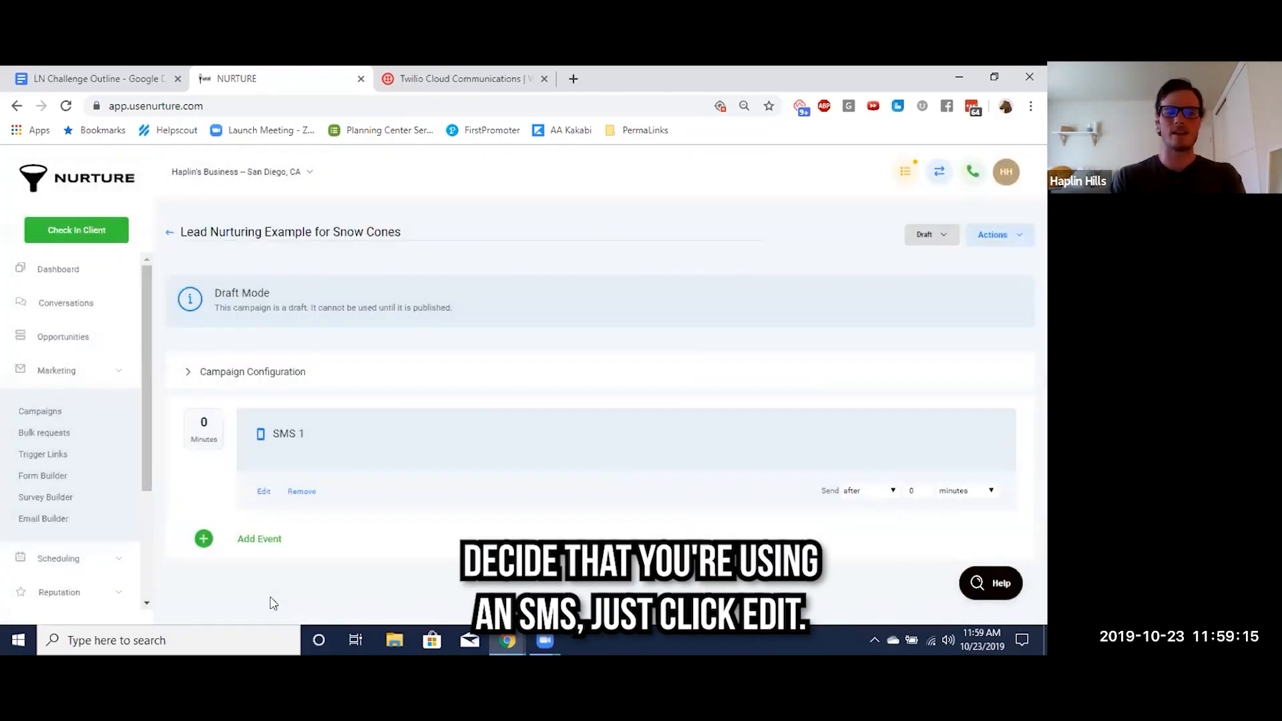
Open SMS 1 for editing and start its message with the contact's First Name custom value followed by a comma
click(264, 491)
click(269, 421)
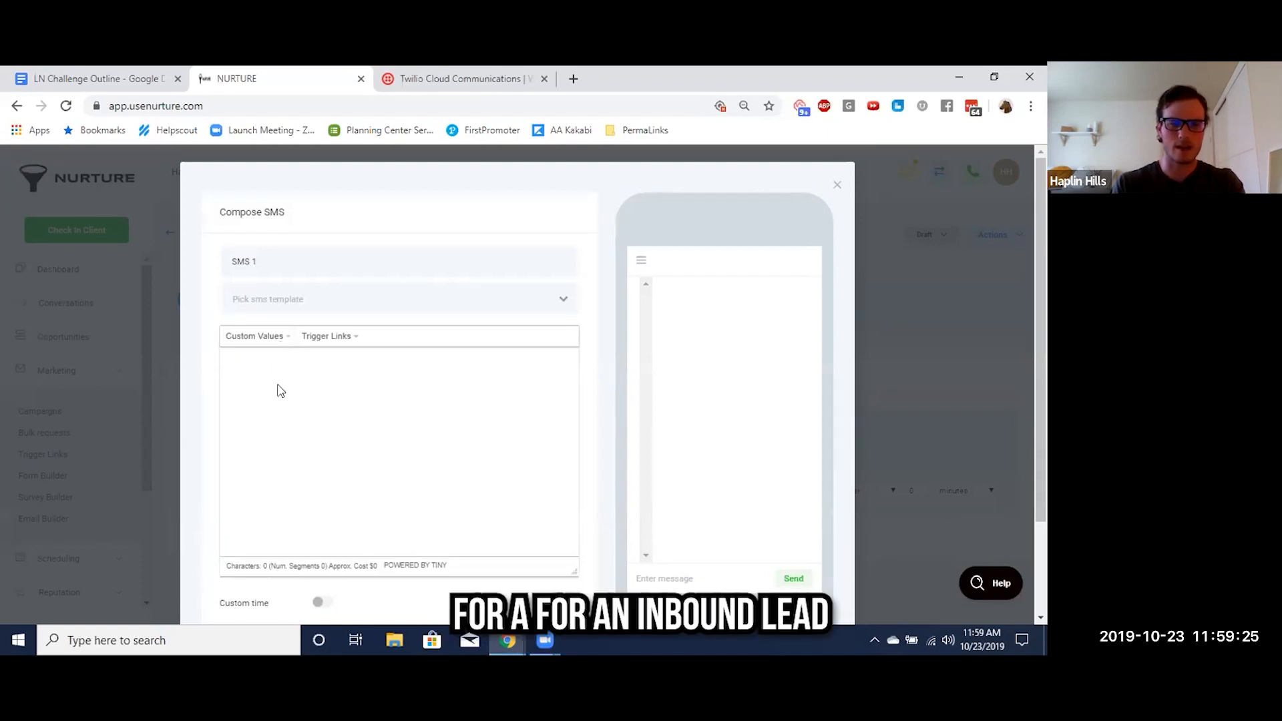
click(271, 336)
mouse_move(275, 359)
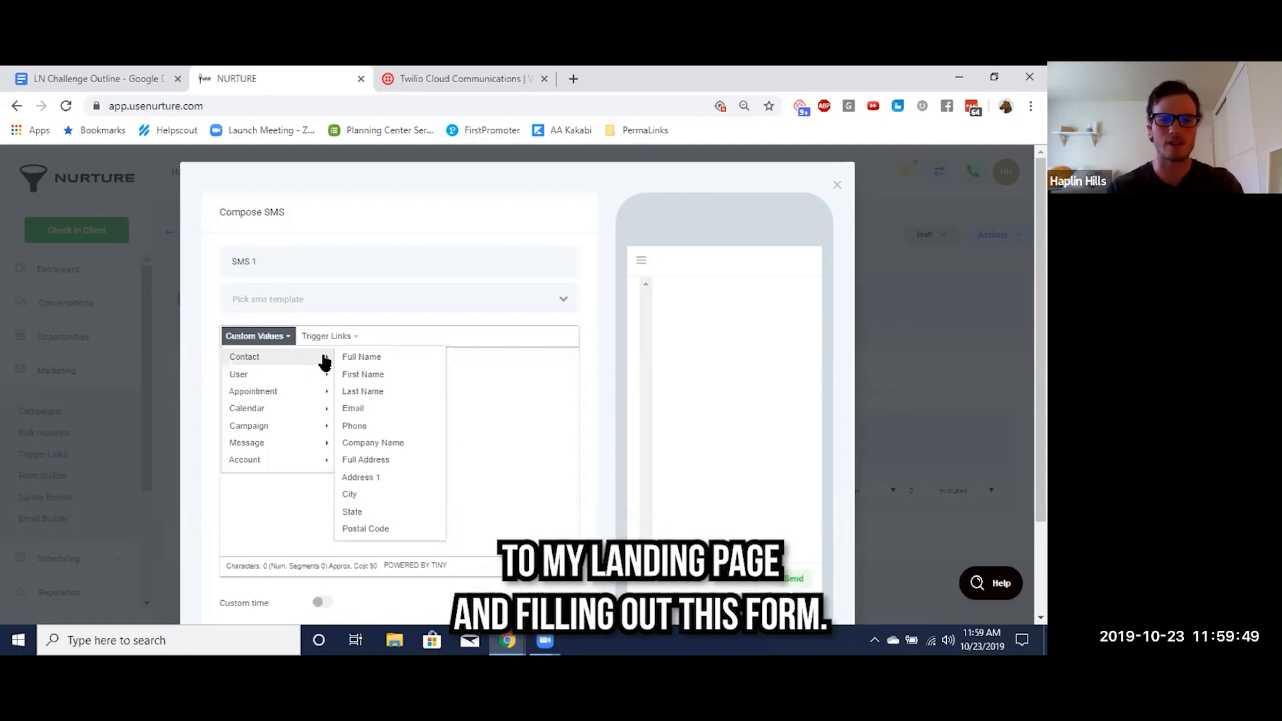
click(391, 376)
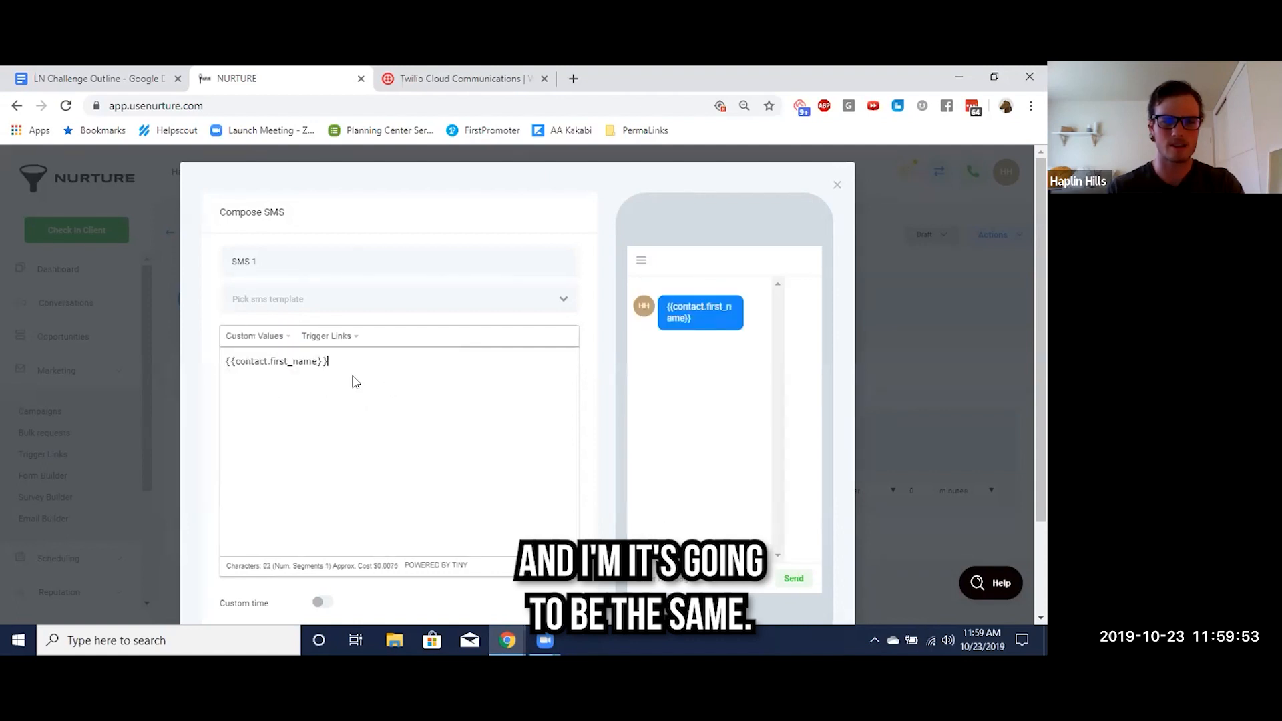
text(,)
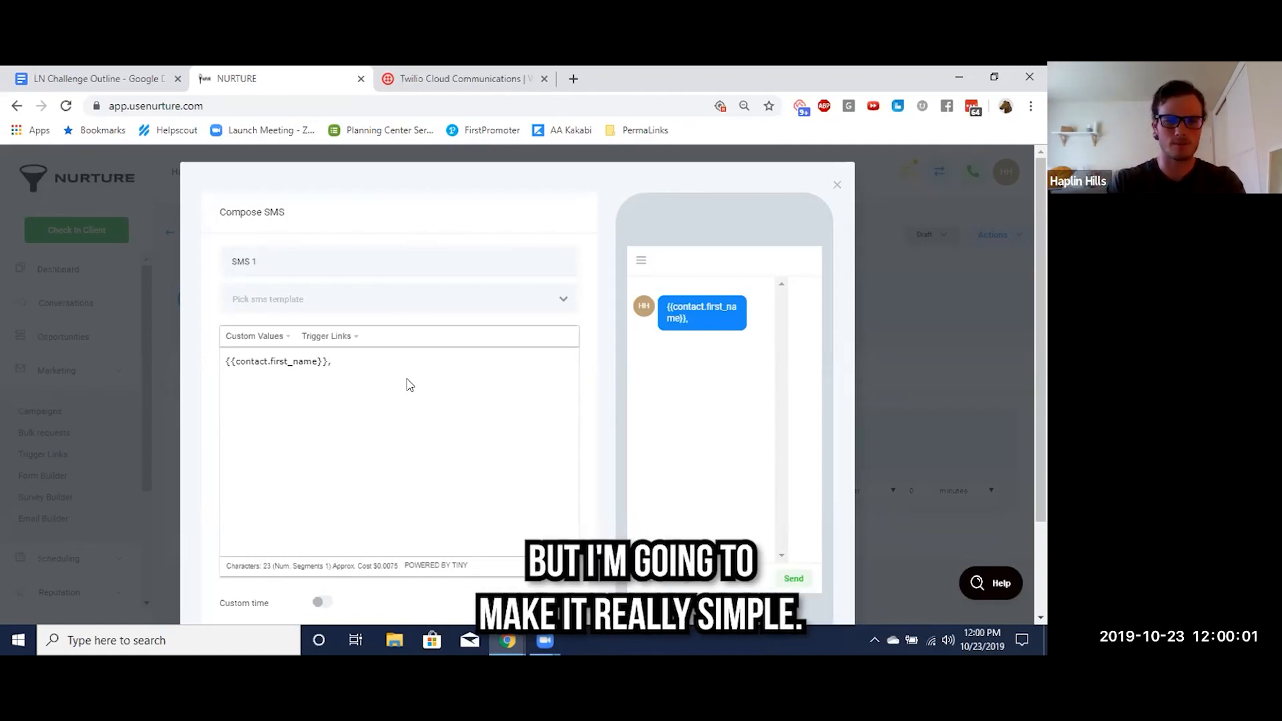
drag(227, 361, 340, 361)
click(362, 364)
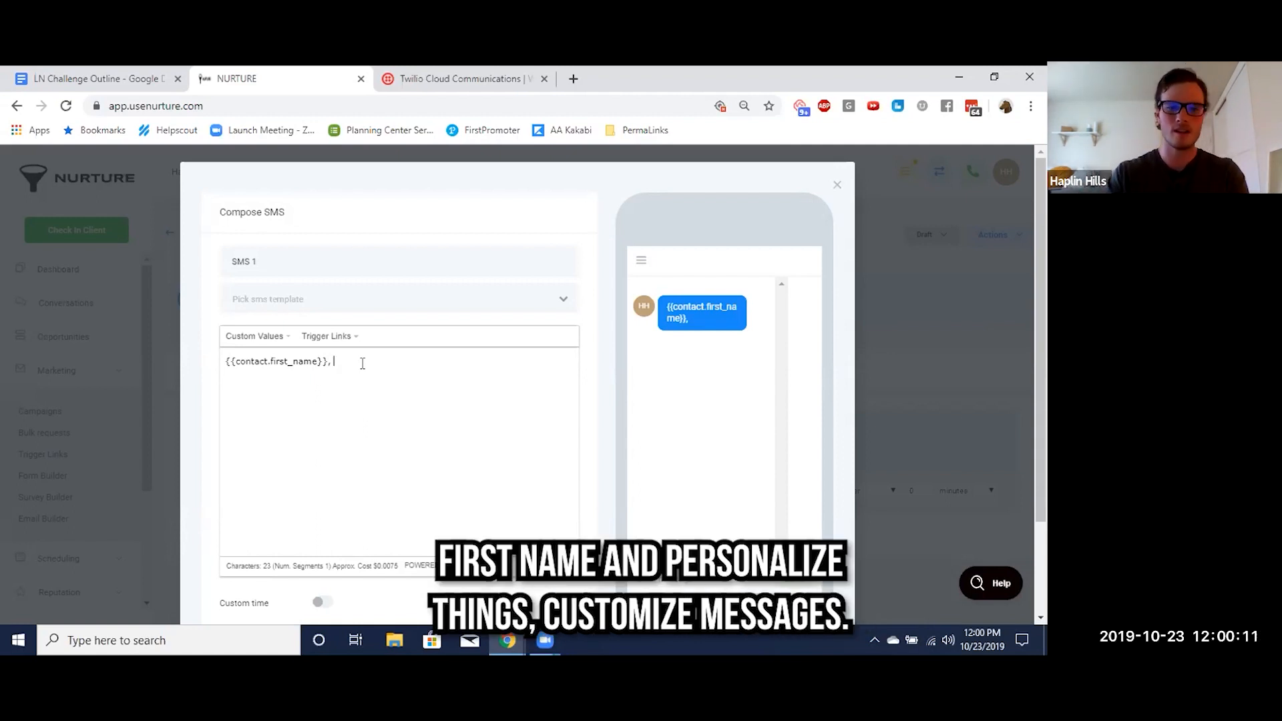
Look through the custom values available for the SMS message, including the contact fields, without inserting one
click(275, 336)
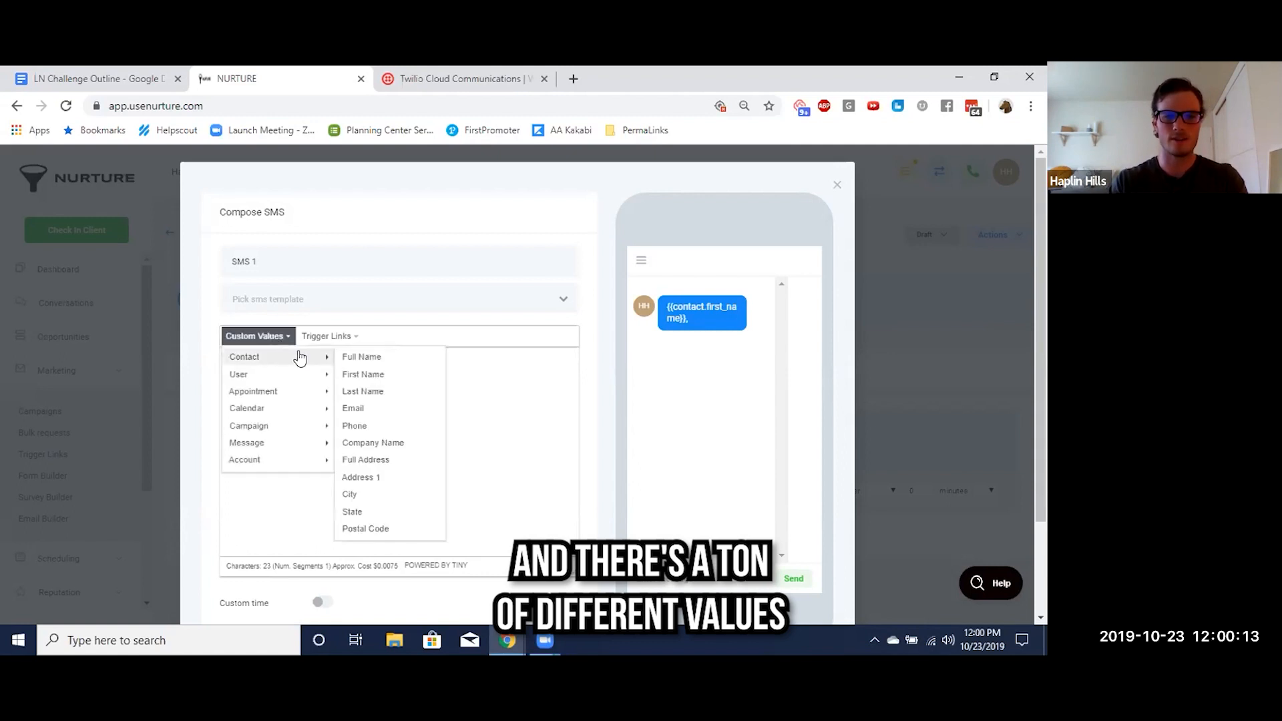
mouse_move(296, 426)
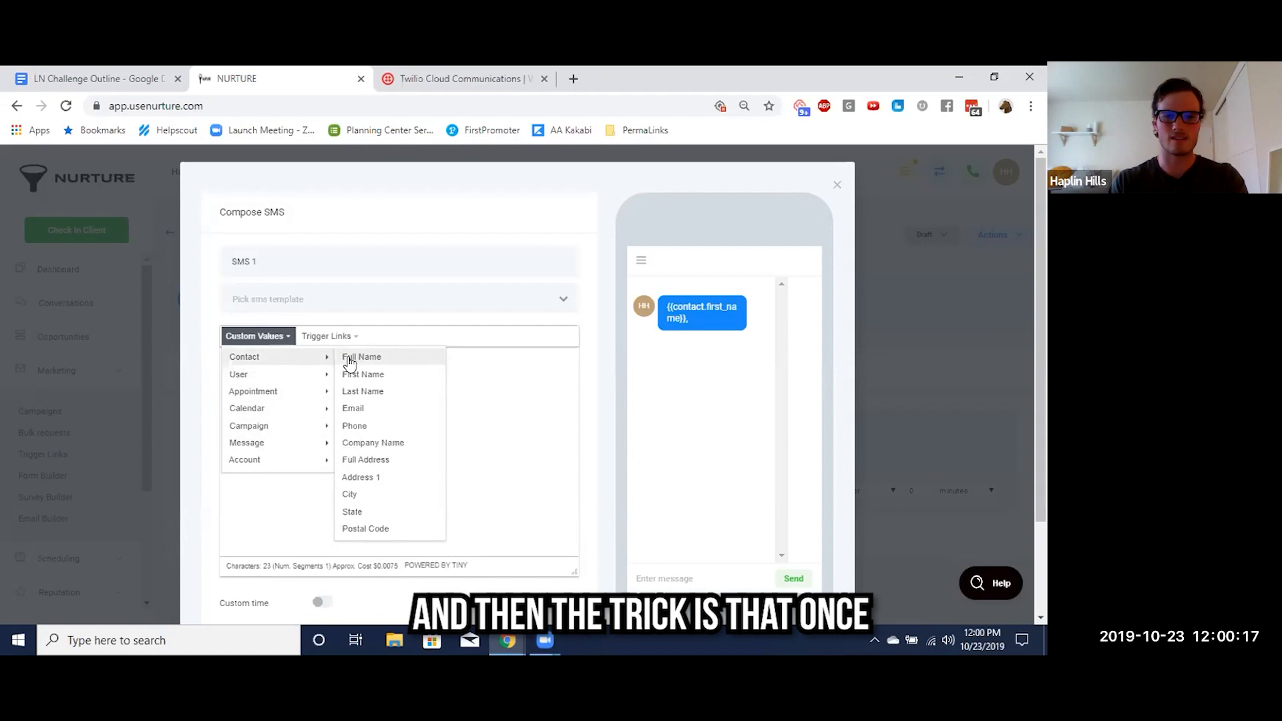
click(405, 375)
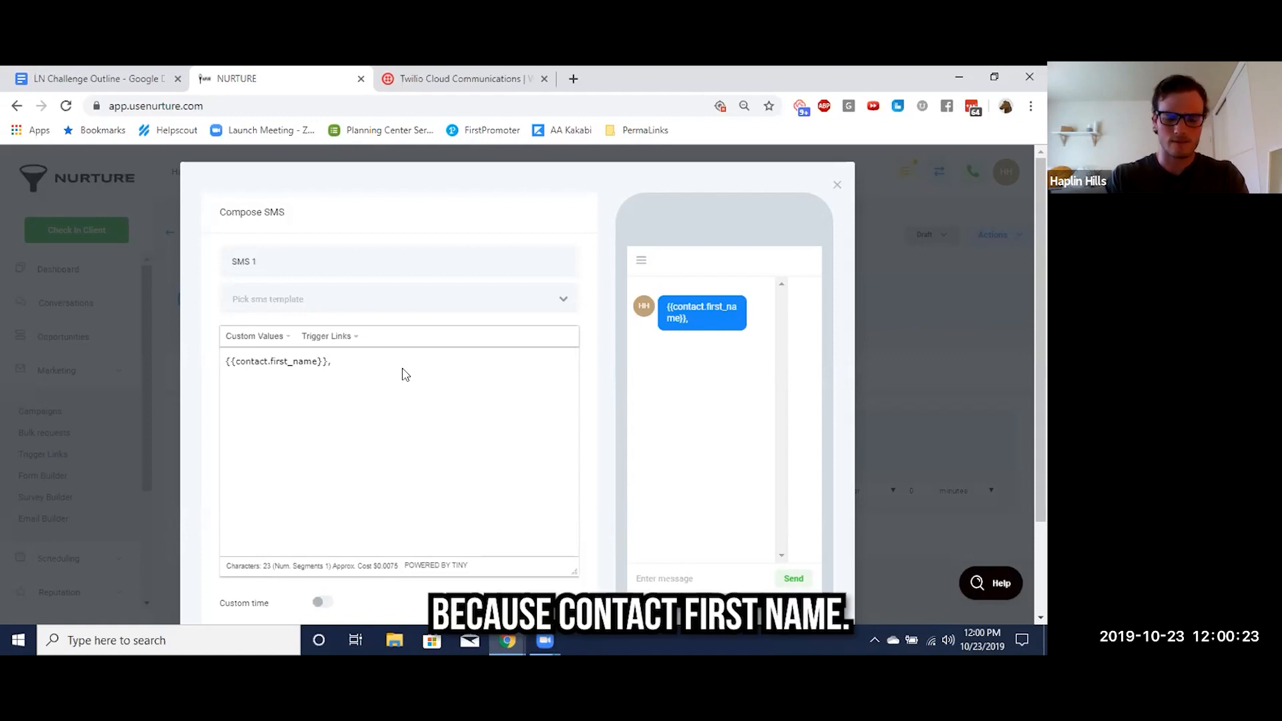
Continue the SMS message after the first name with "thanks for signing up for a free shave ice"
text(hanks for )
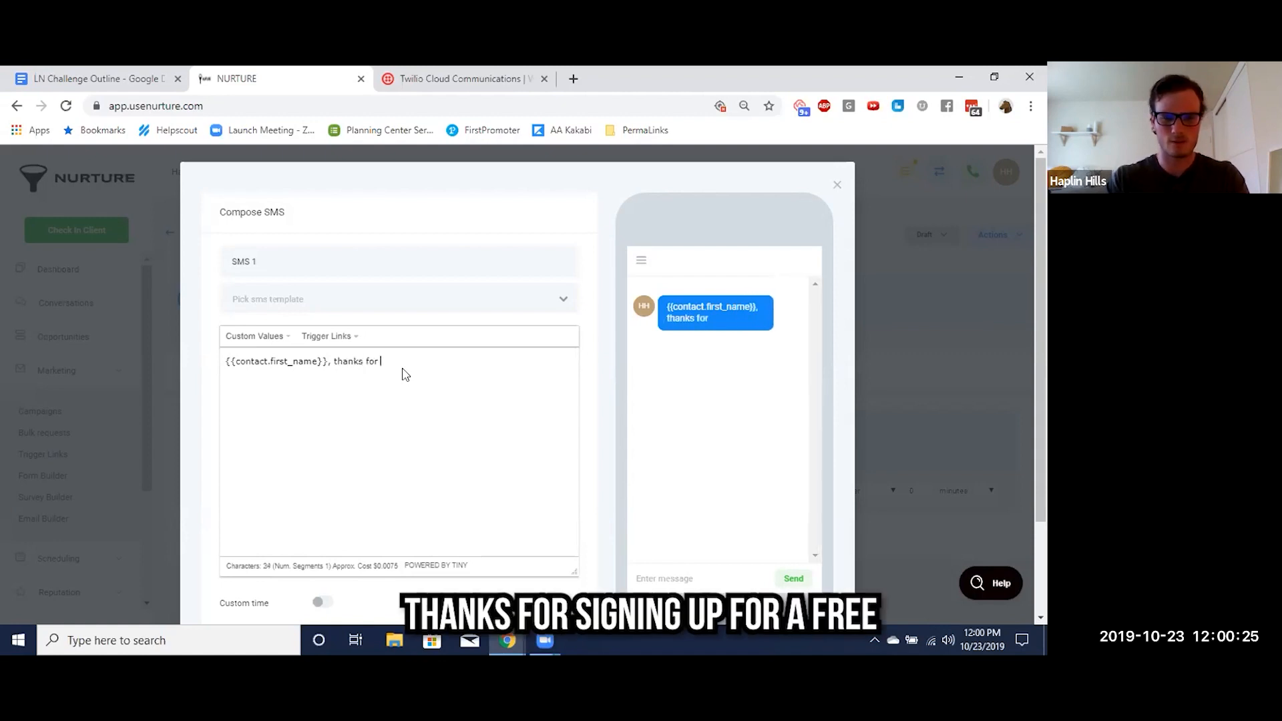
text(signing up)
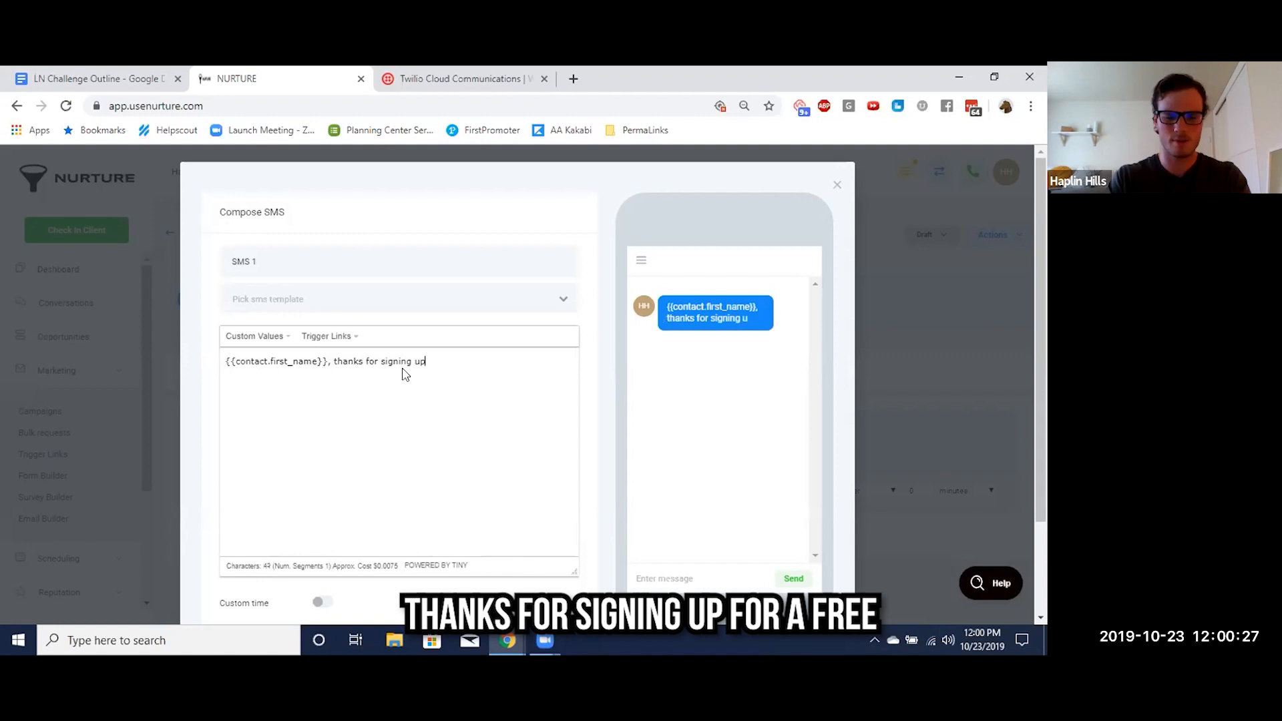
text( for a free )
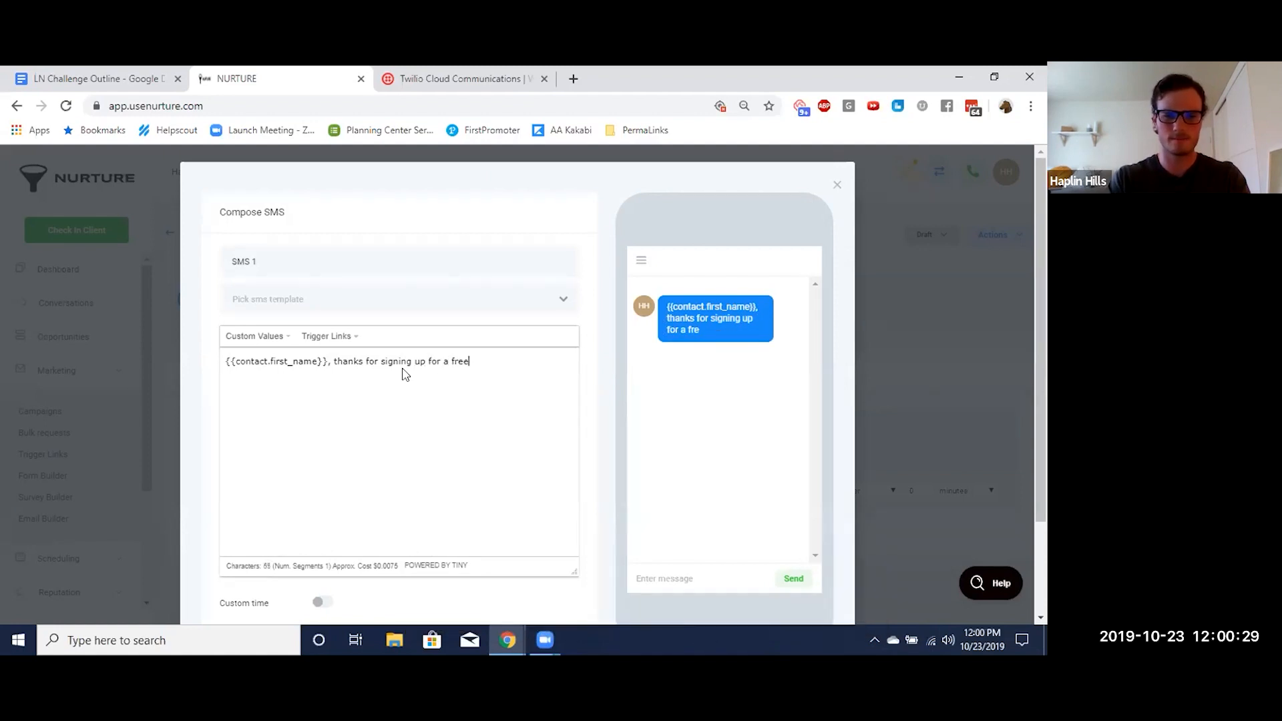
text(shave ice)
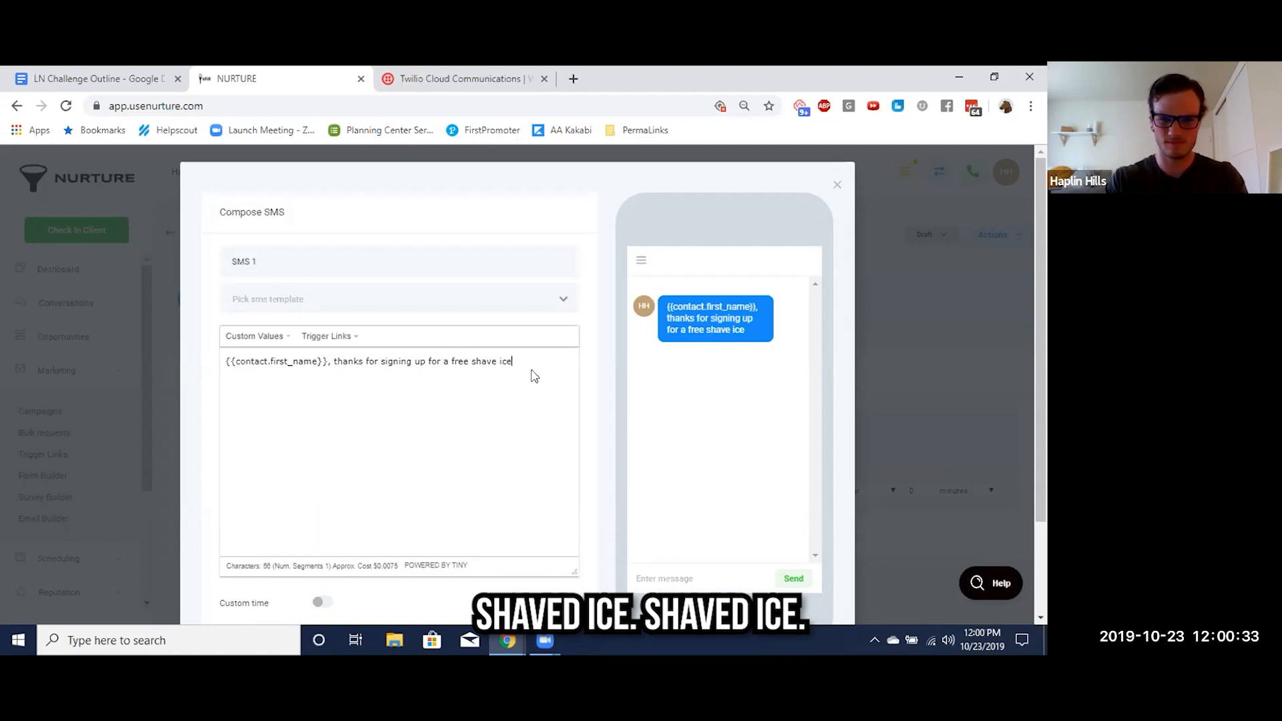
Replace "shave ice" with "snow cone" in the SMS message
click(496, 361)
text(d)
click(518, 362)
key(BackSpace)
key(BackSpace)
key(BackSpace)
key(BackSpace)
key(BackSpace)
key(BackSpace)
key(BackSpace)
key(BackSpace)
key(BackSpace)
key(BackSpace)
text(snow cones.)
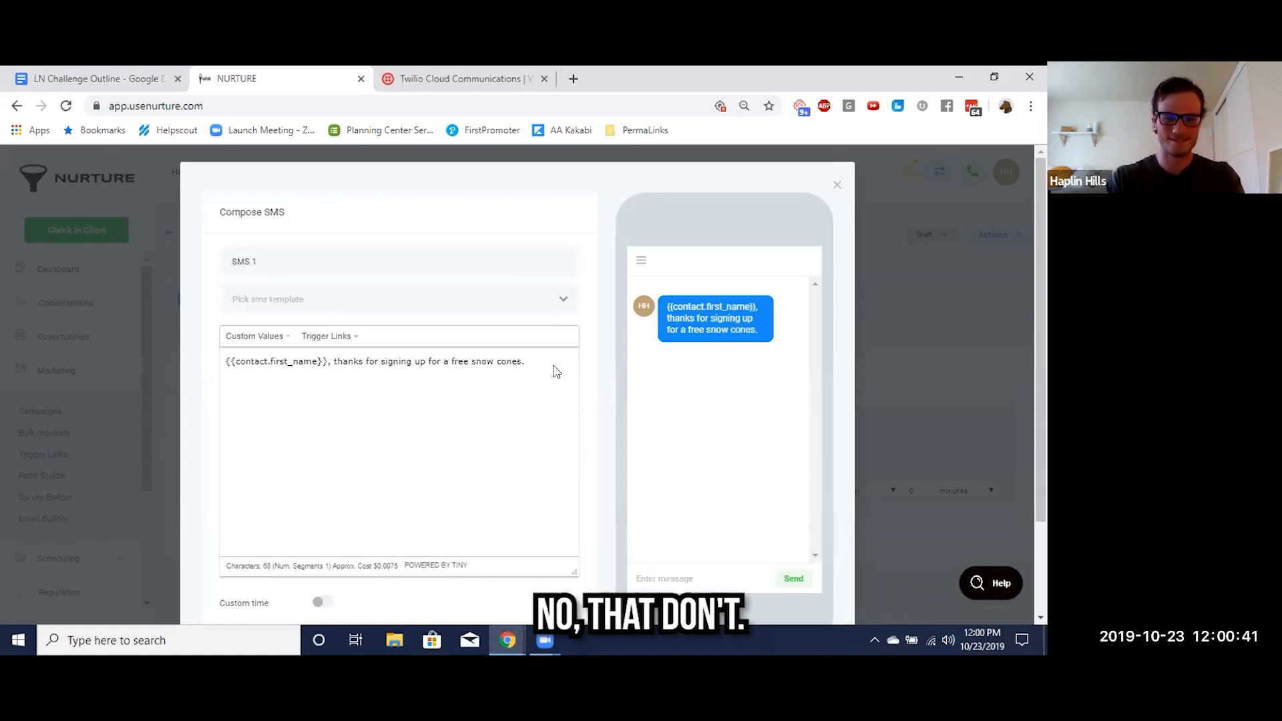
key(BackSpace)
key(BackSpace)
Finish the SMS 1 message after "snow cone" with ". When do you think you might like to come pick it up?"
text(. When)
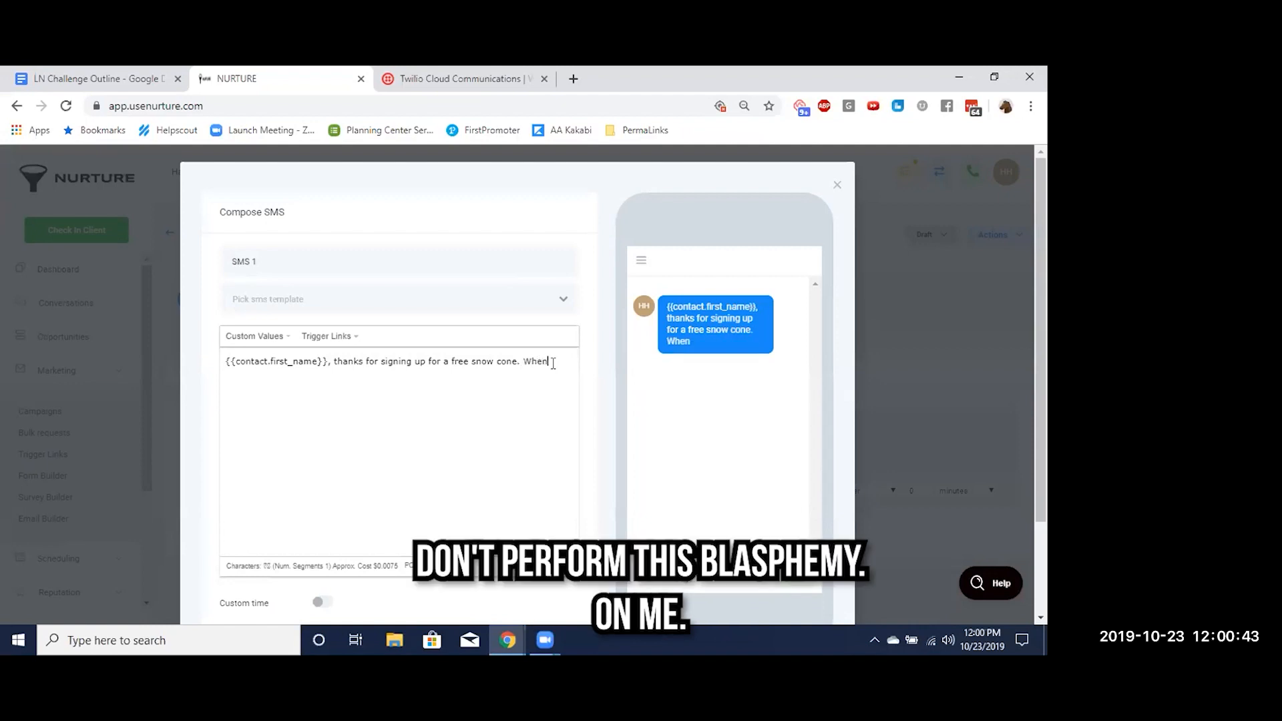
text( do you think yo)
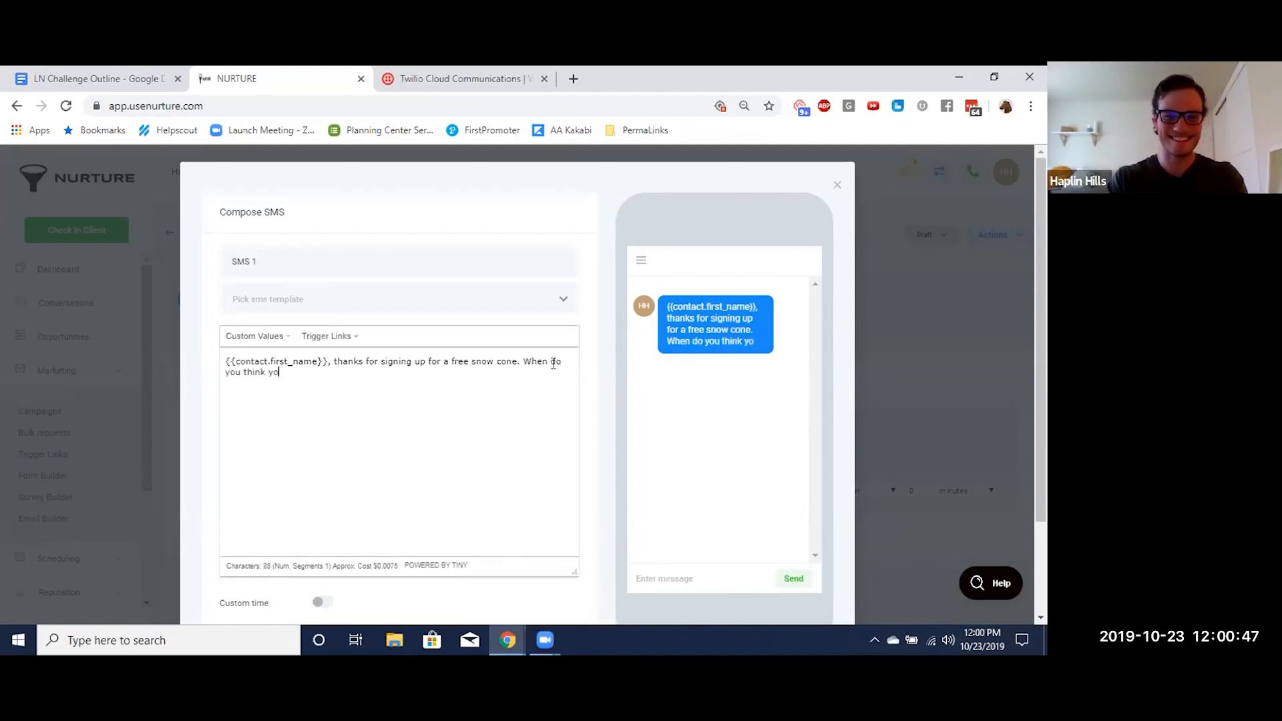
text(u might like to com)
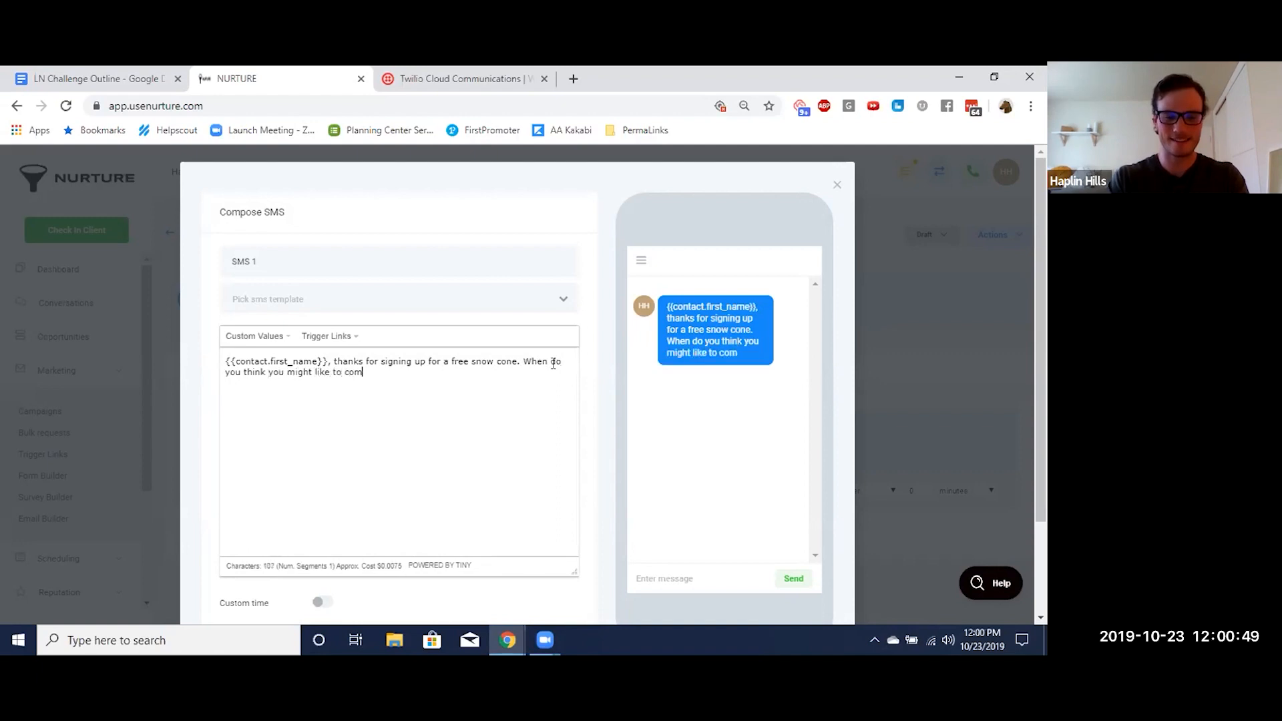
text(e pick it up?)
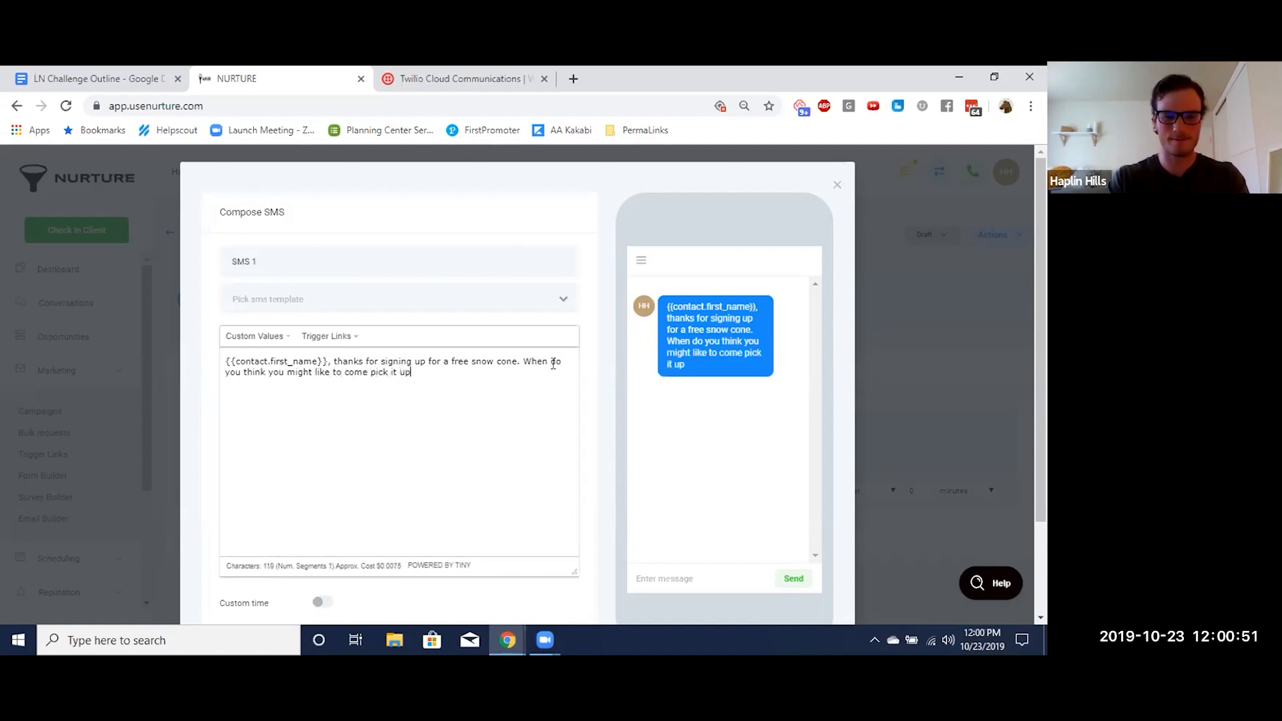
Save the SMS 1 message and set it to send immediately
scroll(553, 363, down, 1)
scroll(553, 364, down, 1)
scroll(553, 363, up, 1)
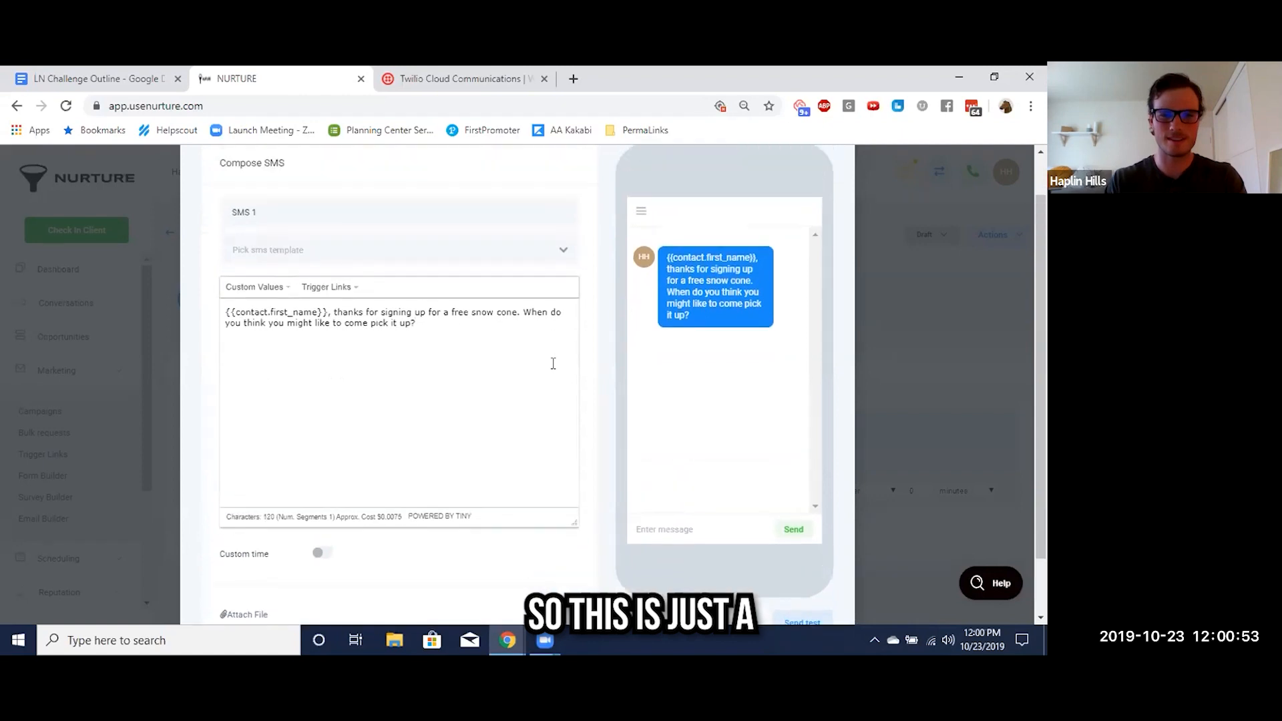
scroll(553, 363, down, 1)
scroll(554, 370, down, 1)
scroll(554, 370, up, 1)
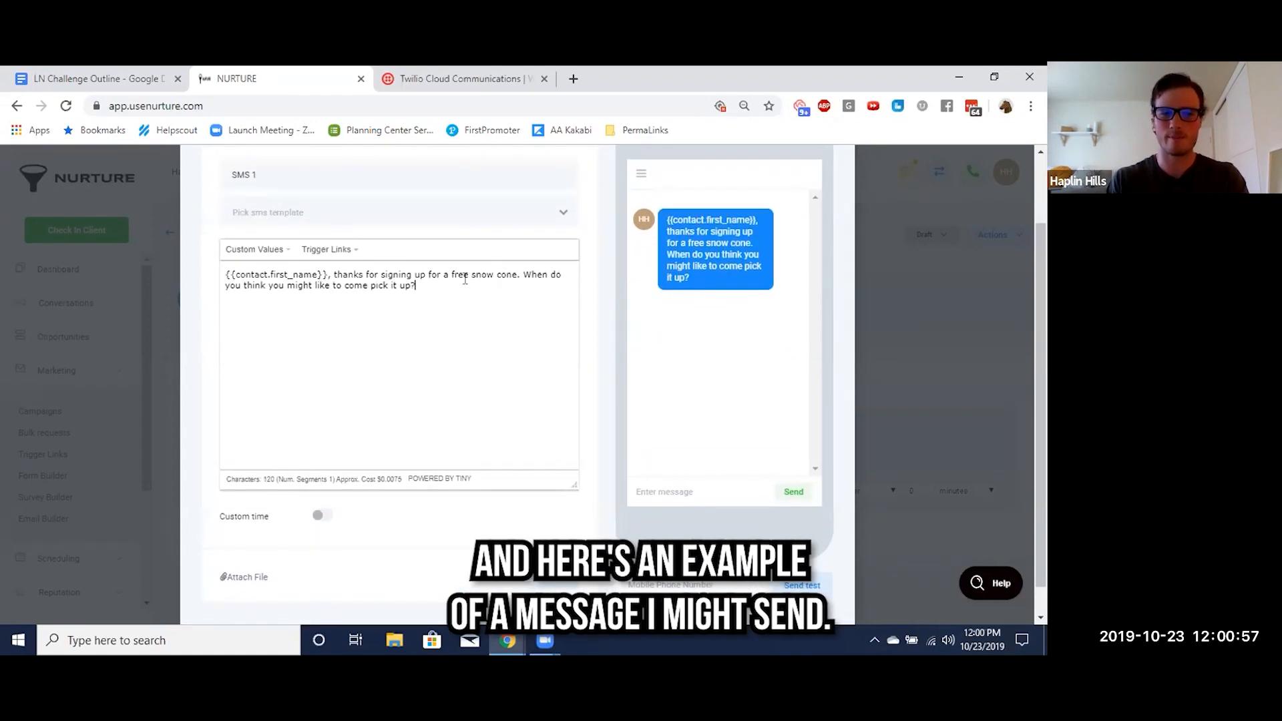
scroll(540, 471, down, 1)
click(553, 551)
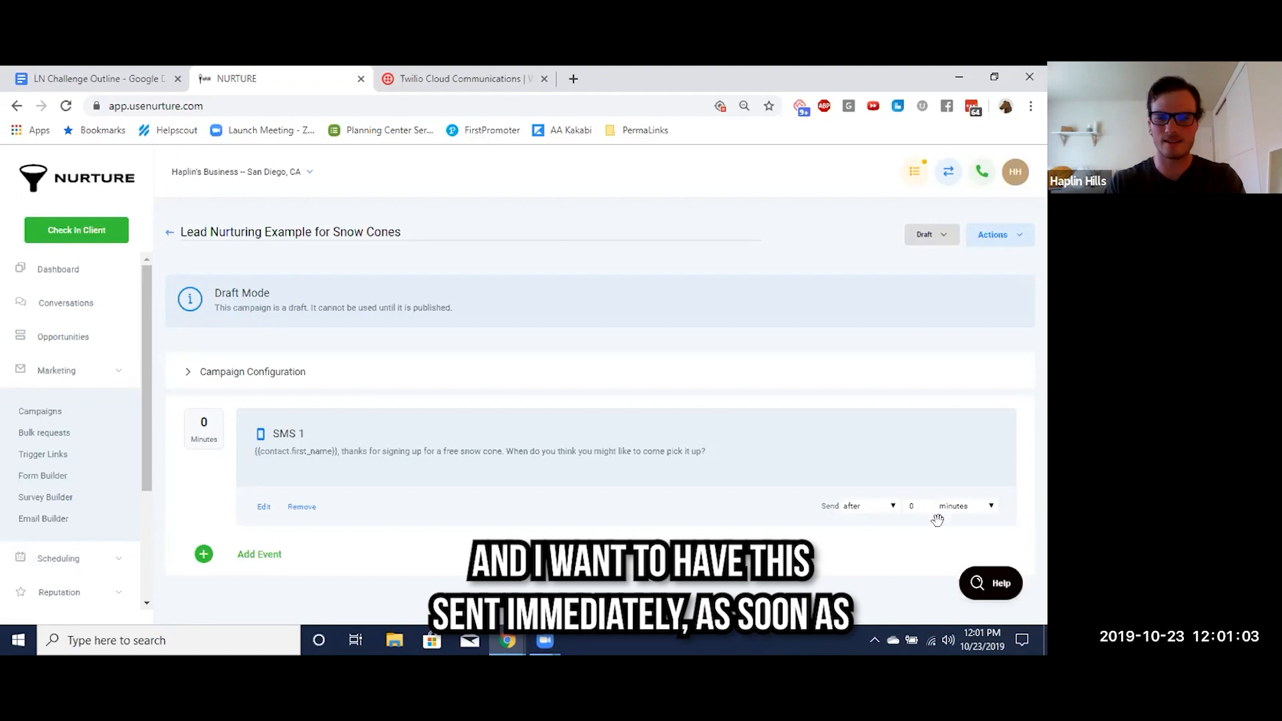
click(875, 507)
click(863, 515)
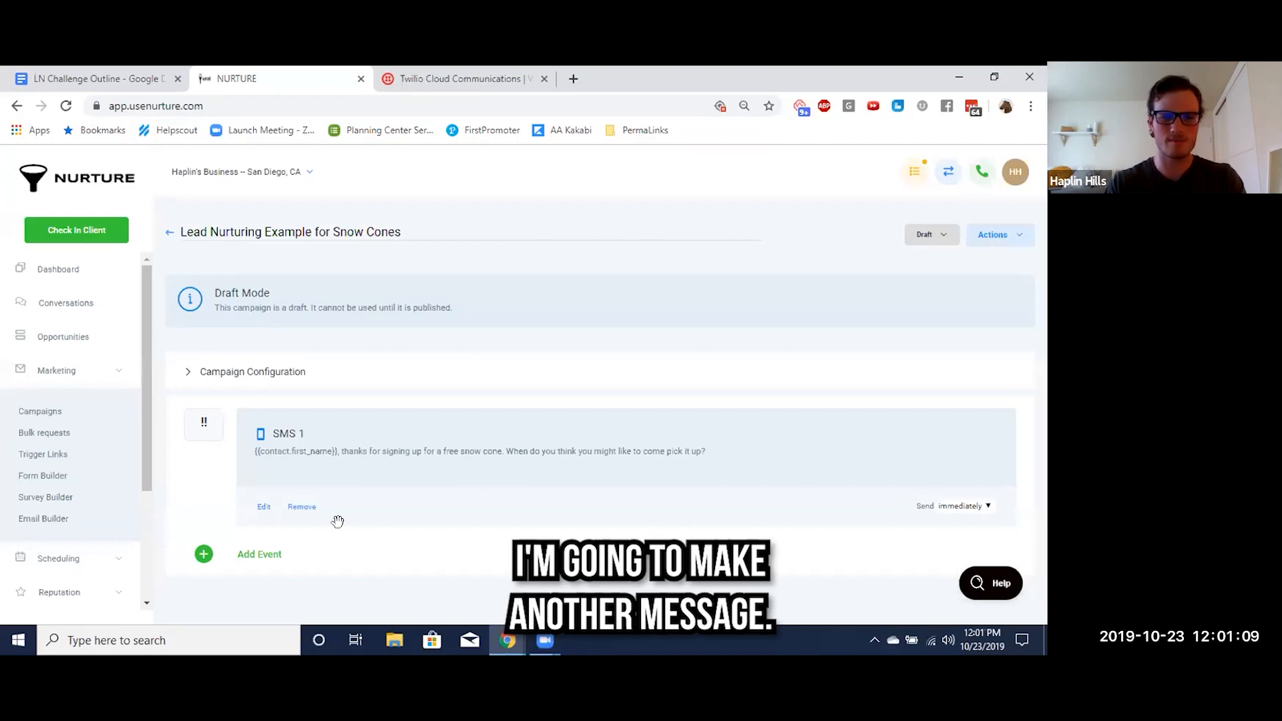
Add a second SMS event and start its message with the contact's First Name custom value followed by a comma
click(259, 554)
scroll(401, 360, down, 3)
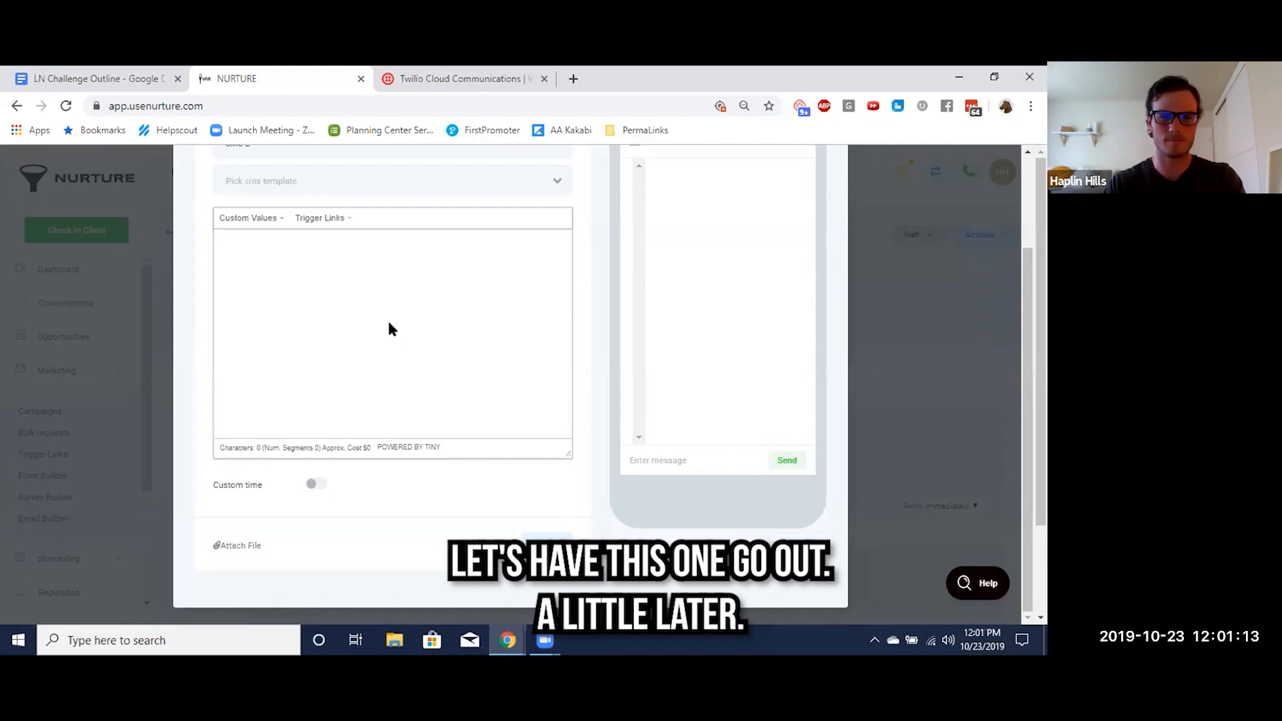
click(261, 219)
mouse_move(317, 238)
click(359, 255)
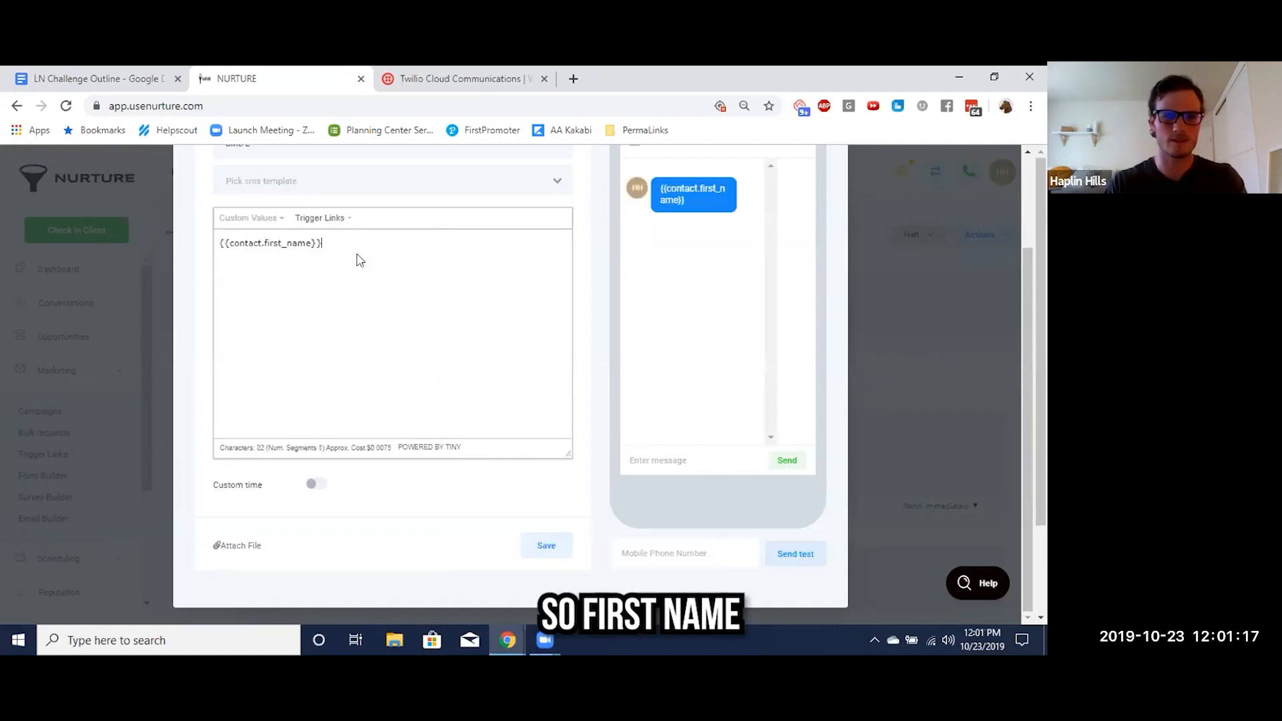
text(,)
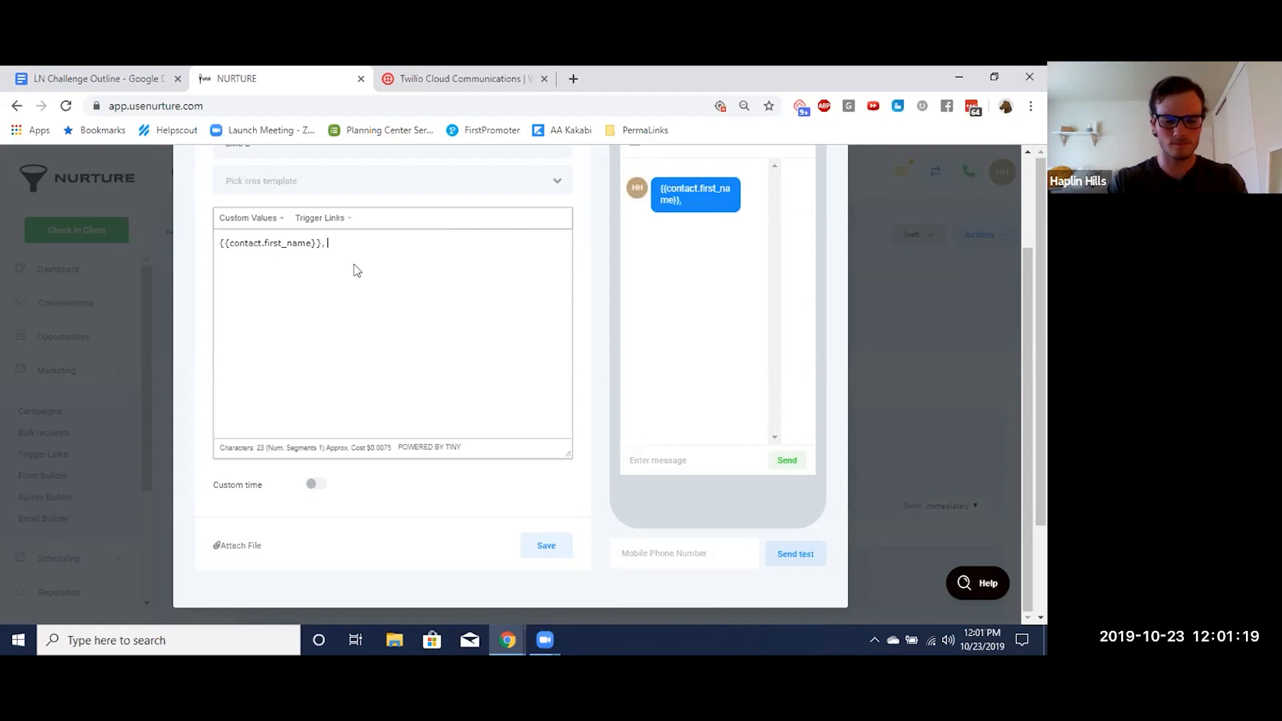
text( sor)
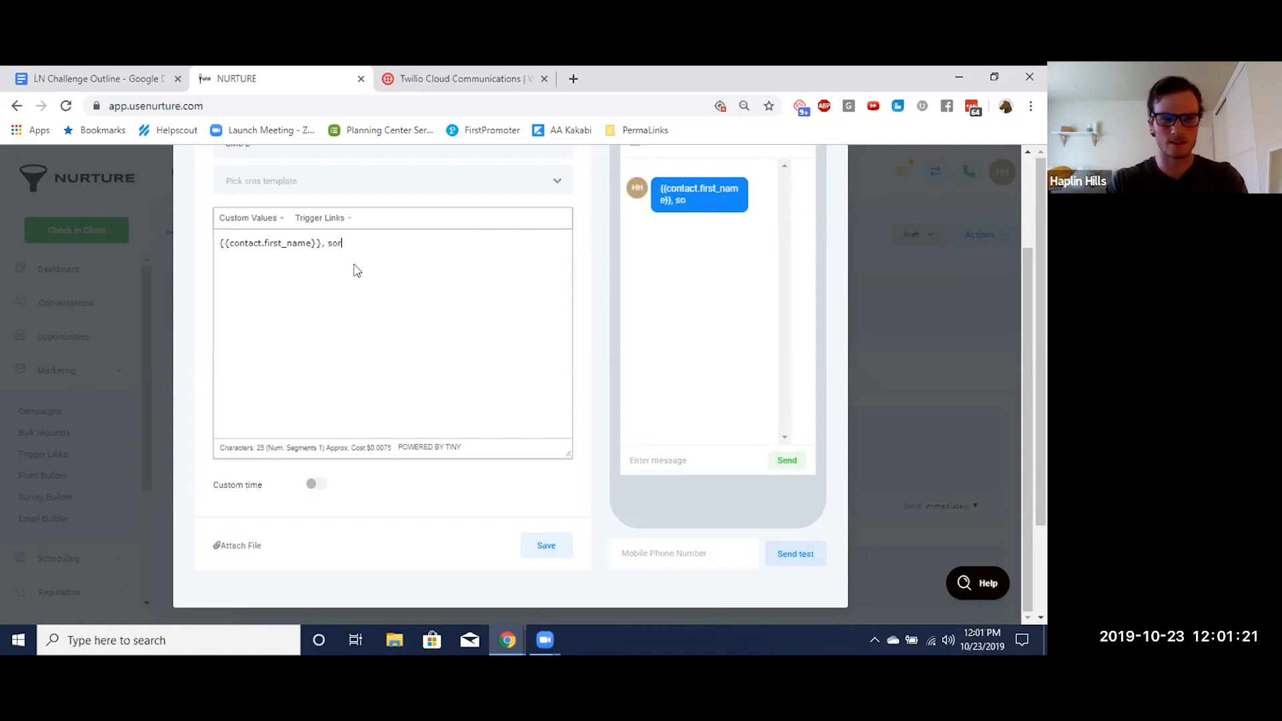
text(ry we missed you yester)
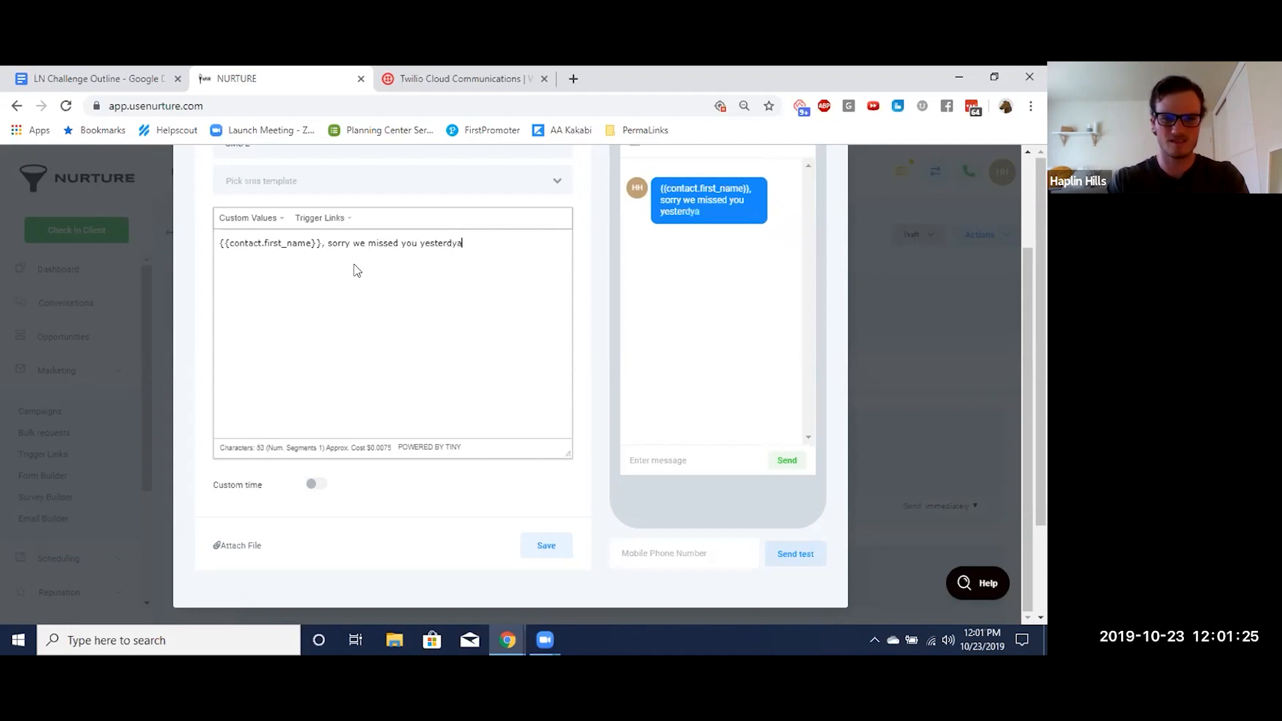
text(day, are you still interested in your free snow cone?)
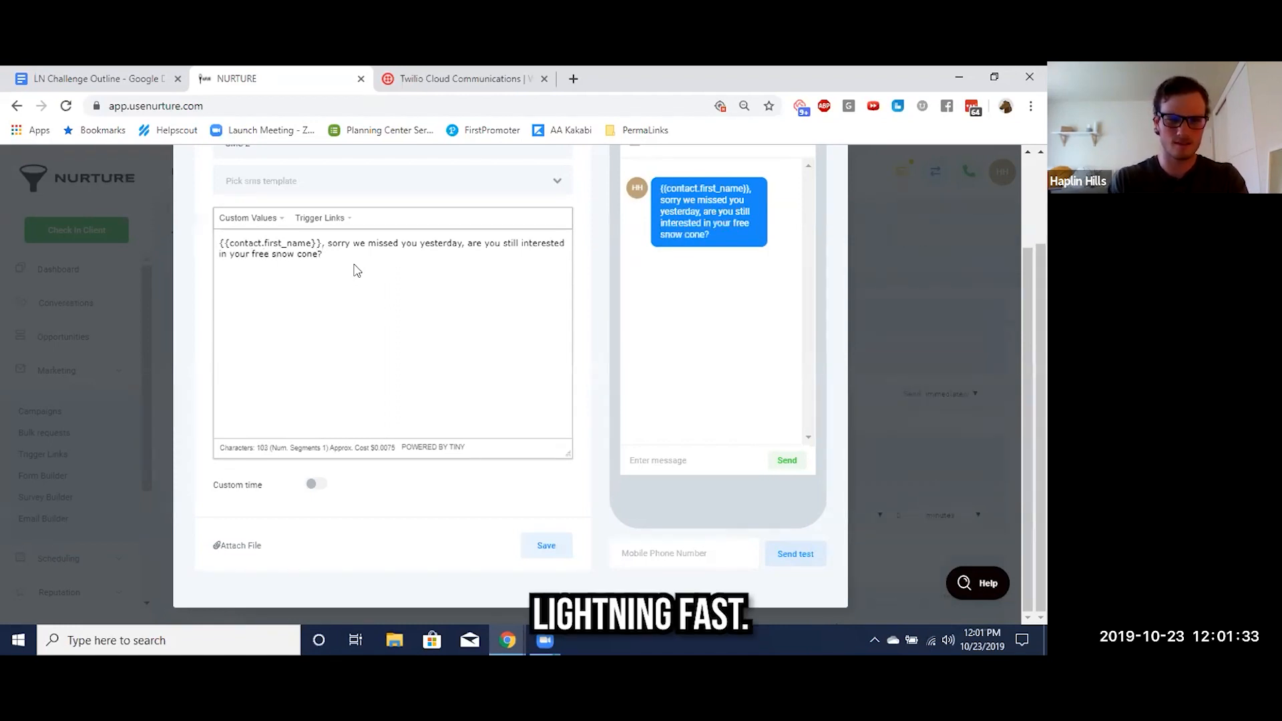
Save the SMS 2 message and set it to send after 24 hours
click(544, 547)
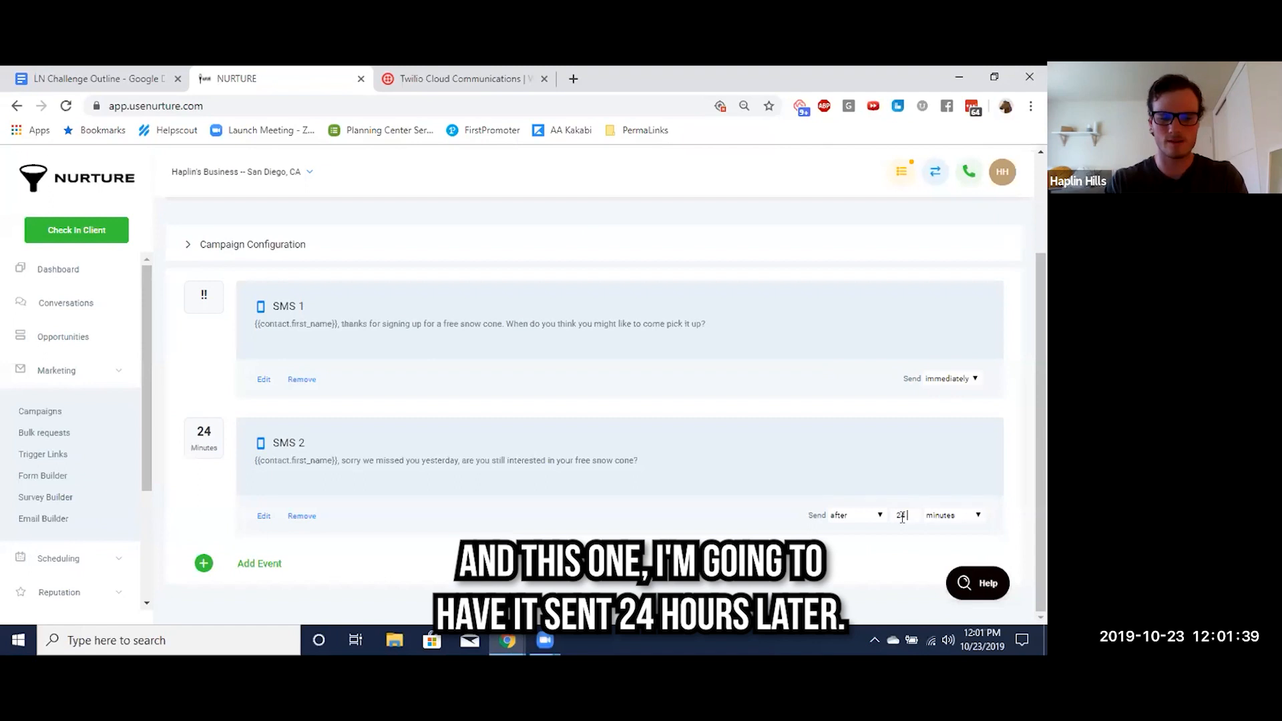
click(942, 523)
click(945, 534)
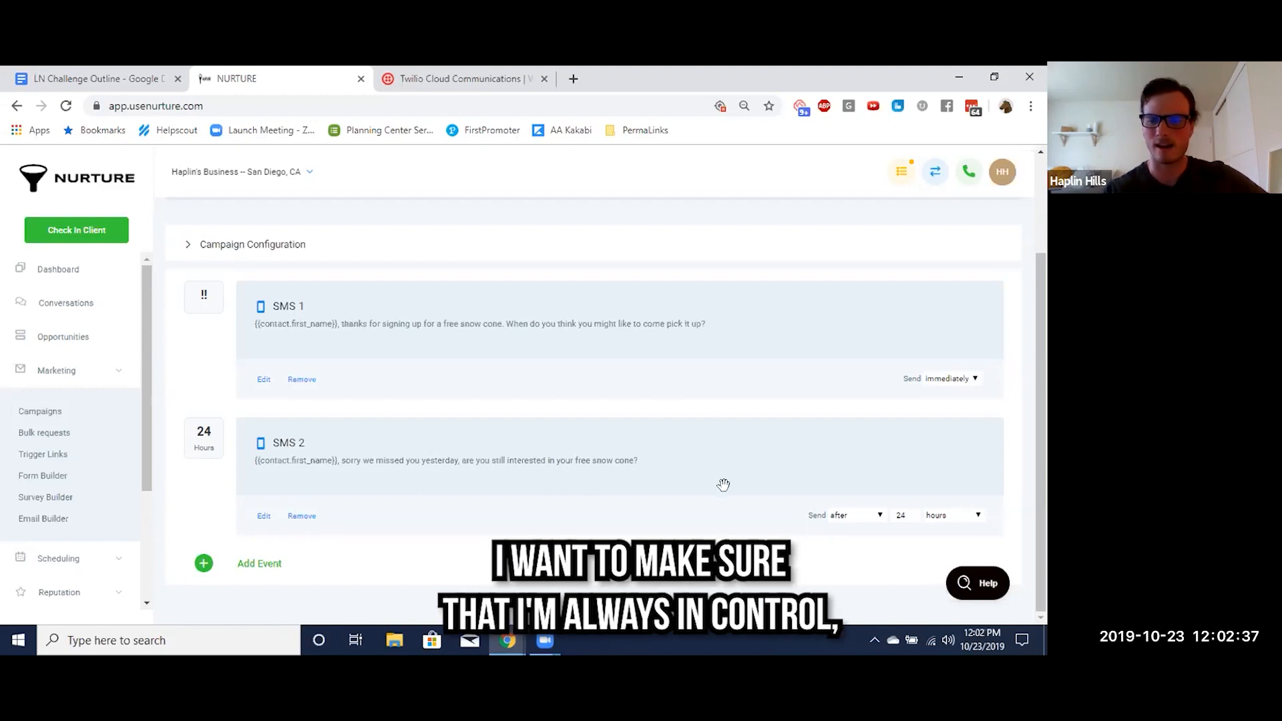
Reopen SMS 2, enable a custom time with the Exact condition, and exclude Sunday from the sending days
click(262, 517)
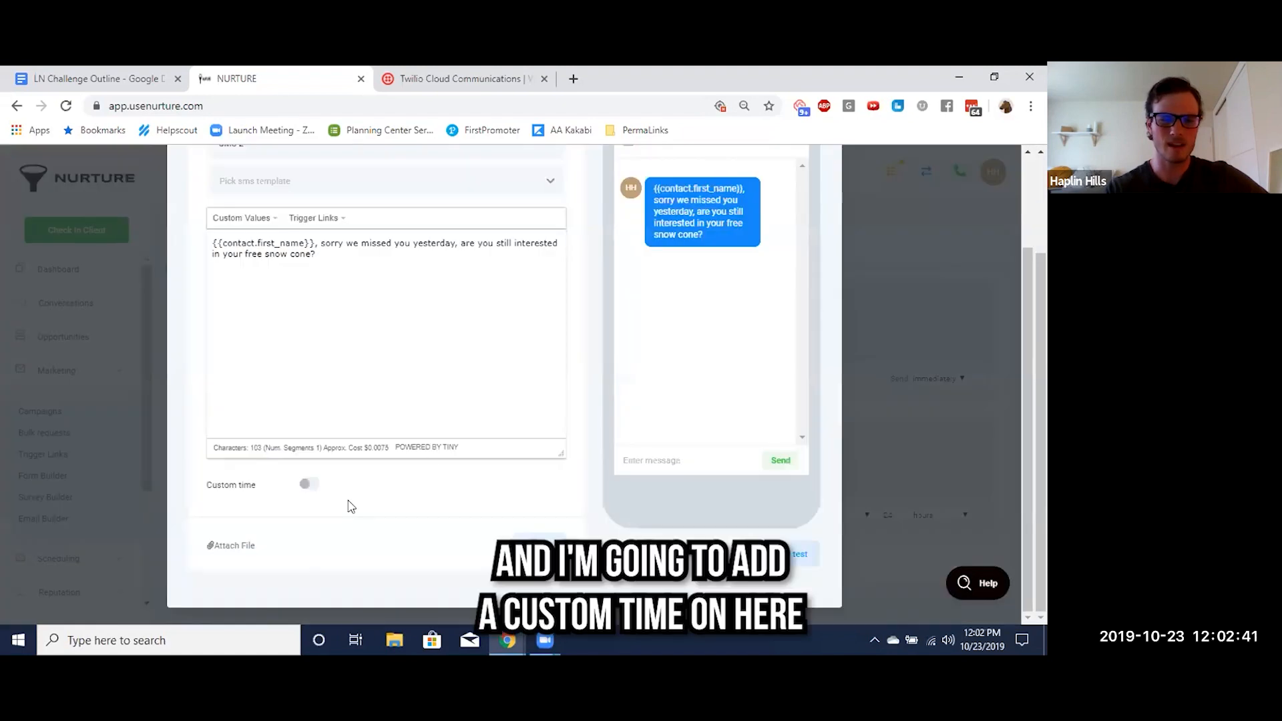
click(306, 486)
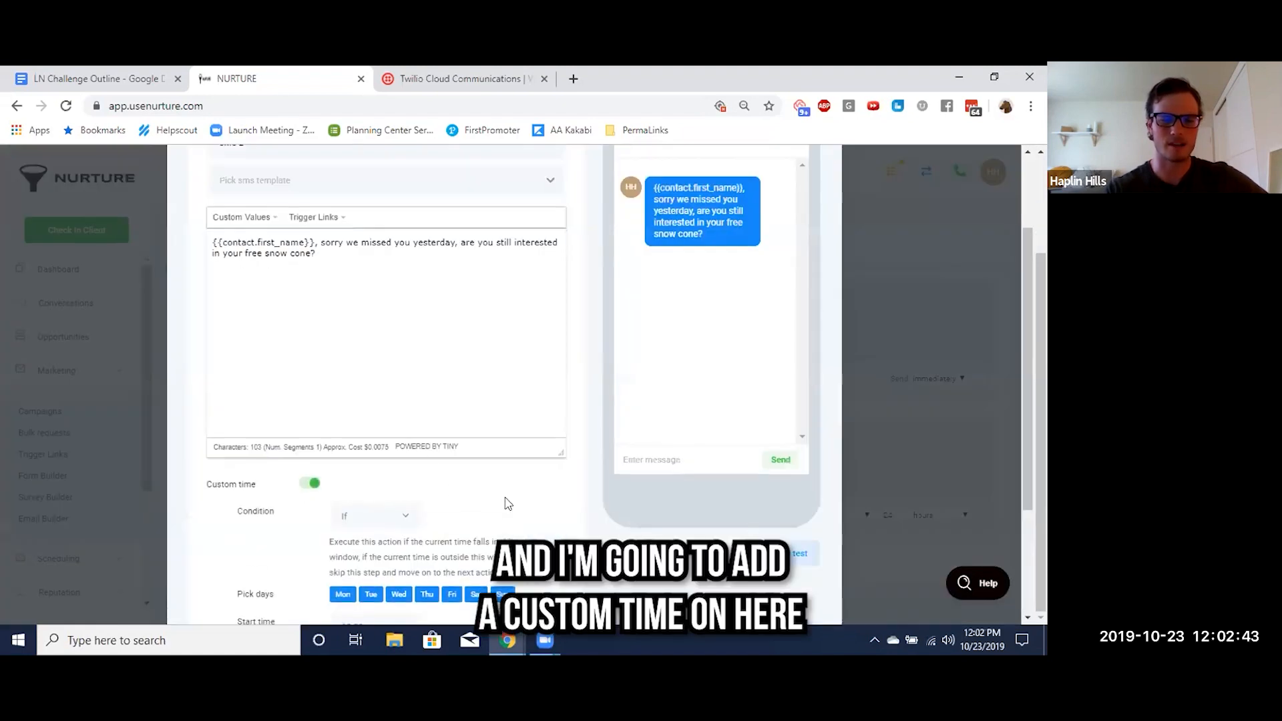
scroll(421, 378, down, 3)
click(396, 348)
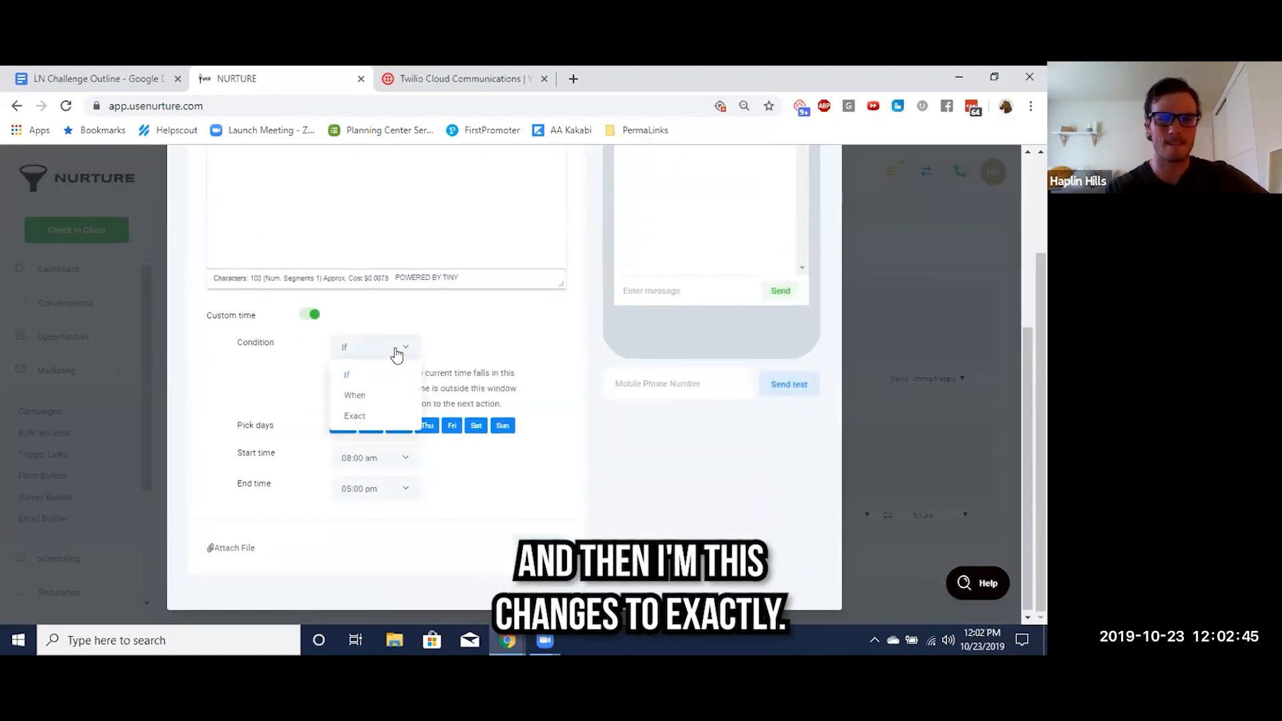
click(352, 415)
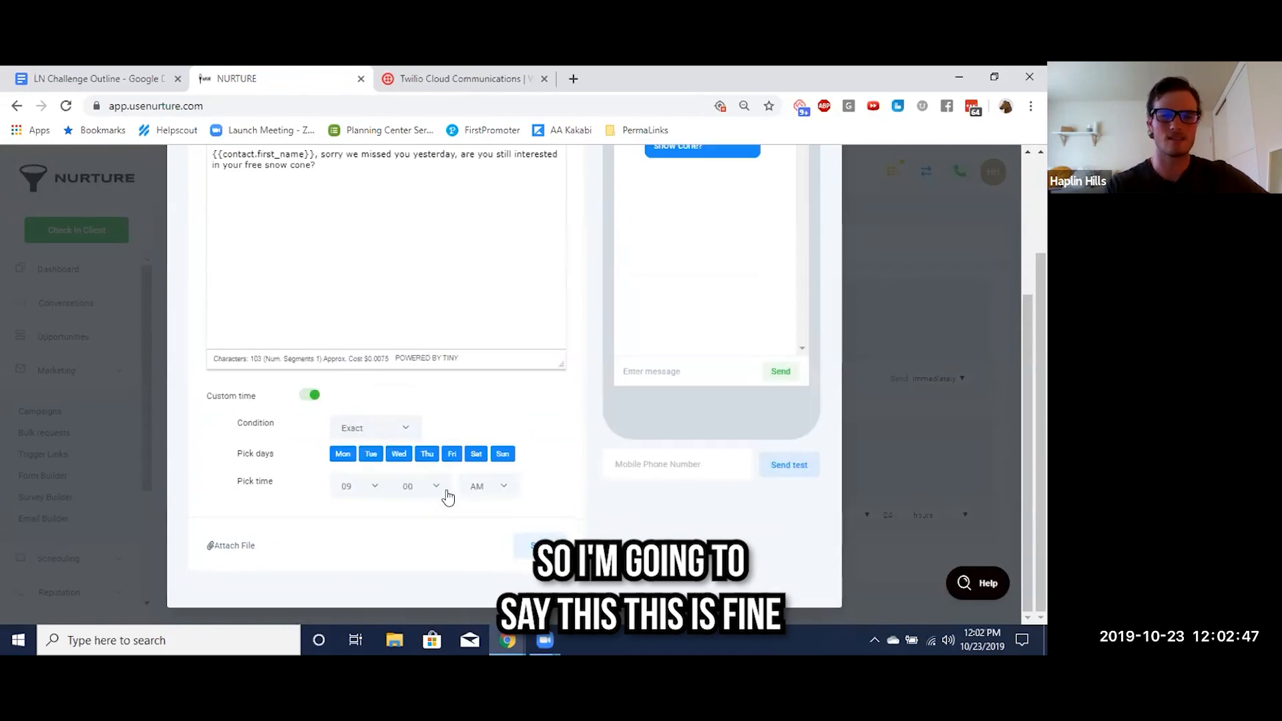
click(502, 456)
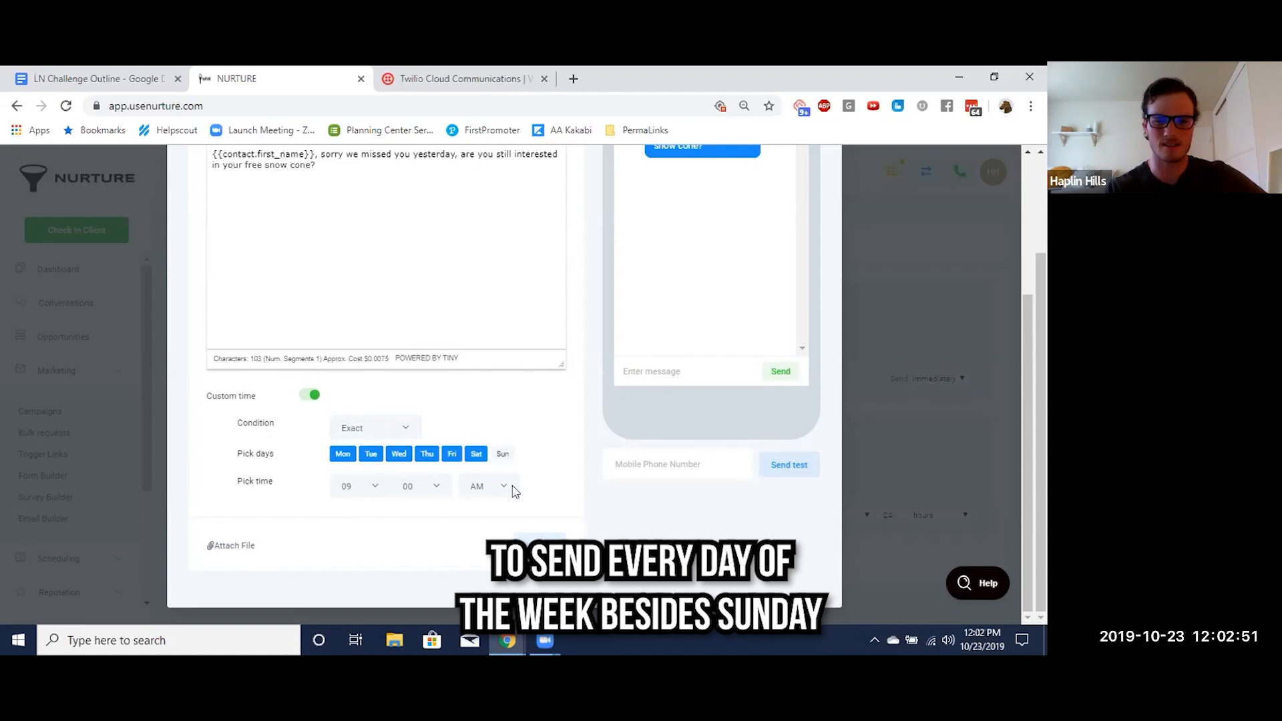
Set the exact sending time of SMS 2 to 10:42 AM and save the message
click(372, 488)
click(359, 438)
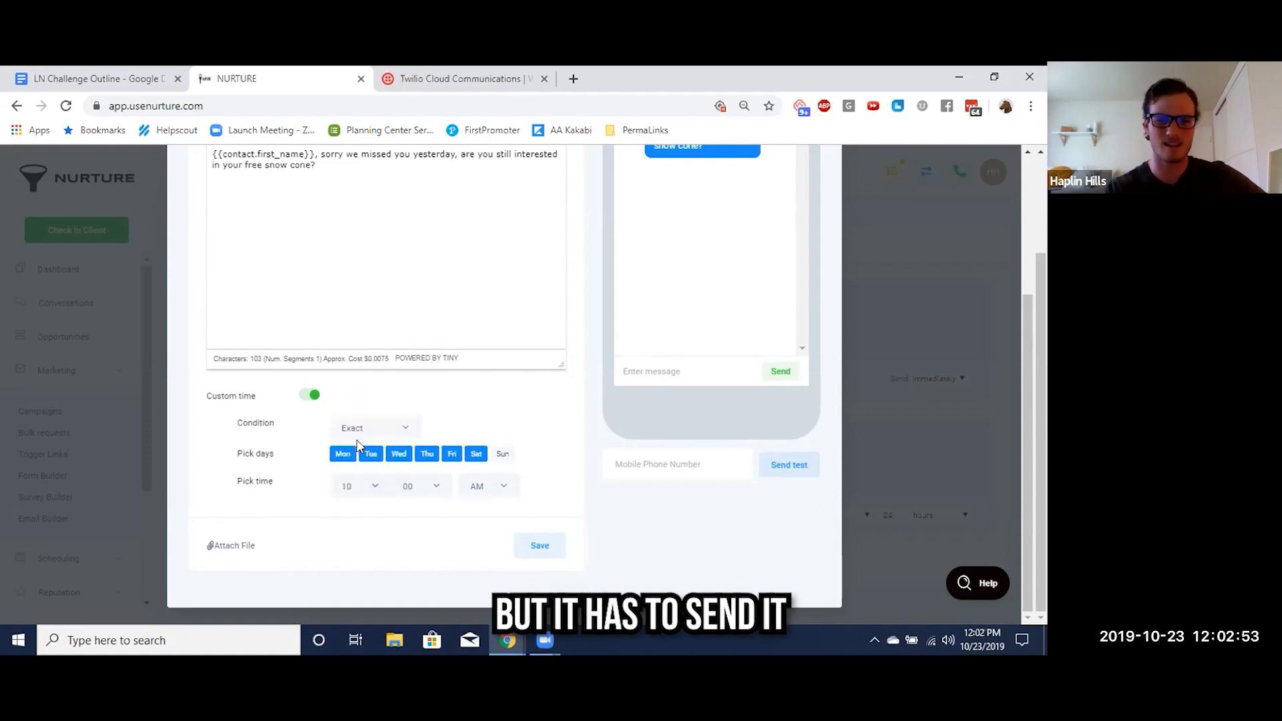
click(357, 491)
scroll(373, 455, down, 1)
scroll(374, 457, up, 3)
scroll(374, 457, down, 3)
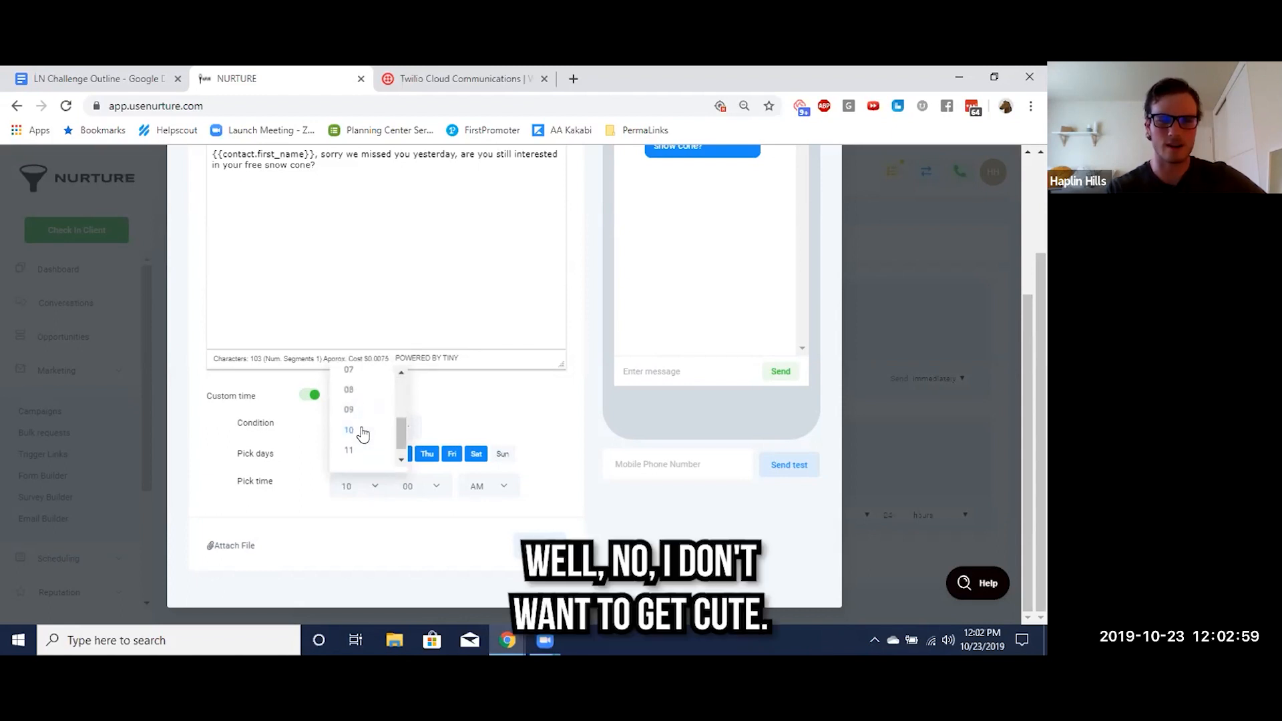
click(414, 486)
scroll(441, 447, down, 5)
scroll(447, 451, down, 8)
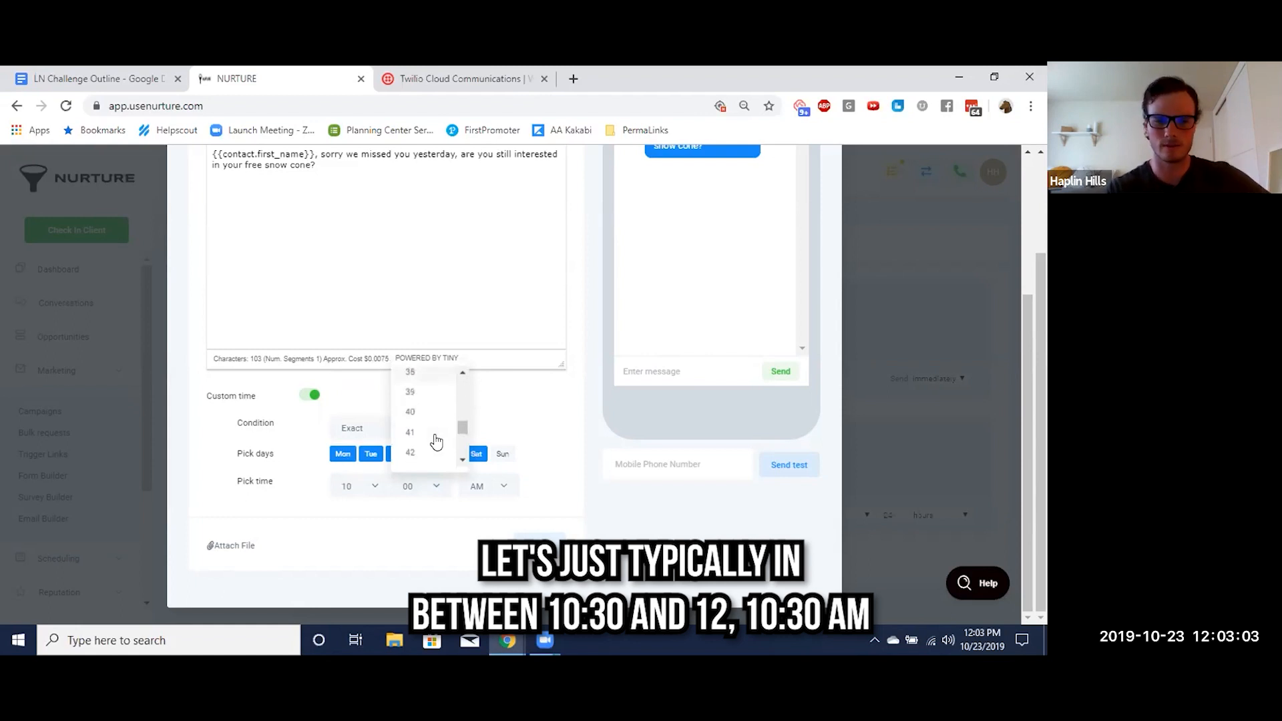
click(417, 452)
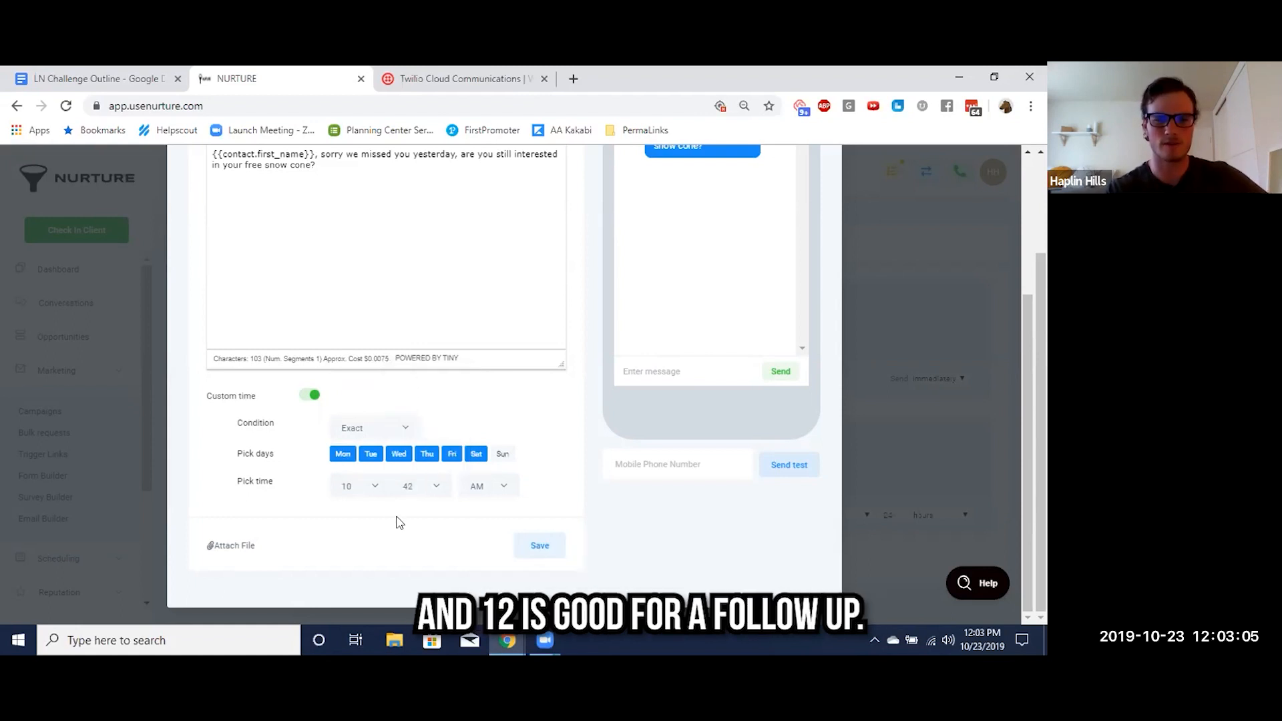
click(538, 548)
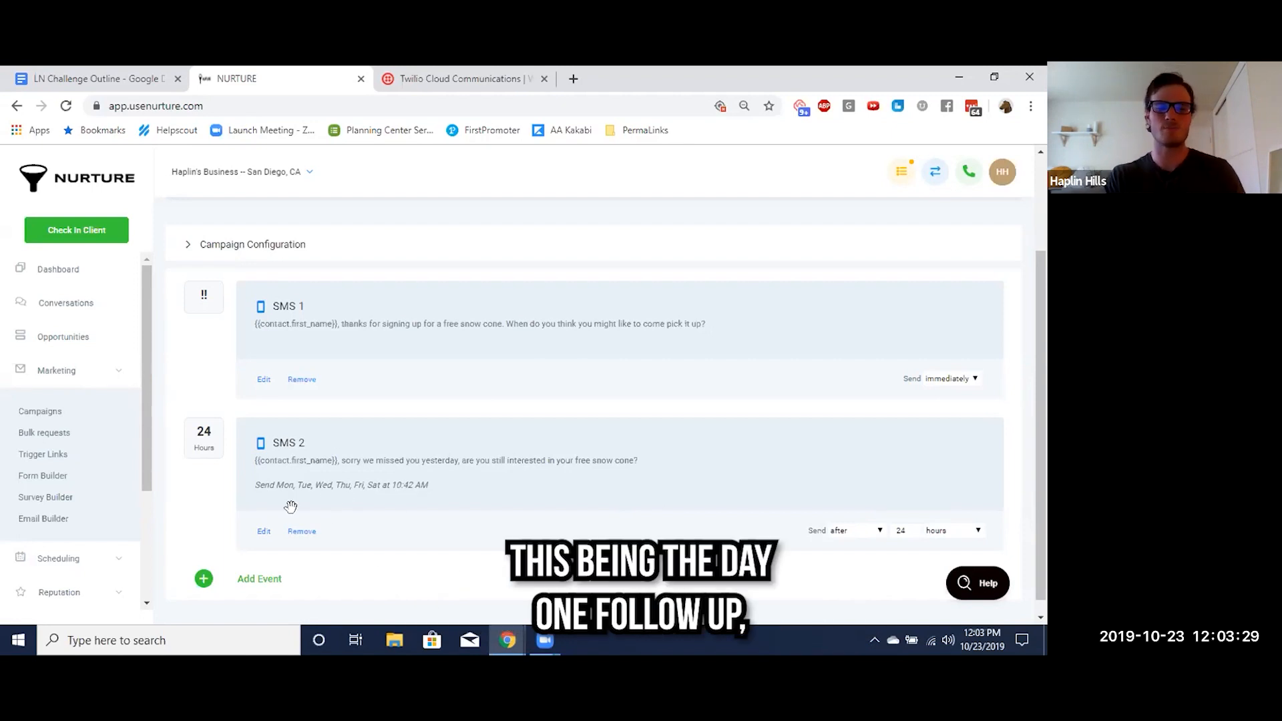
Rename the SMS 2 event to "The next day" and save it
click(264, 531)
triple_click(256, 267)
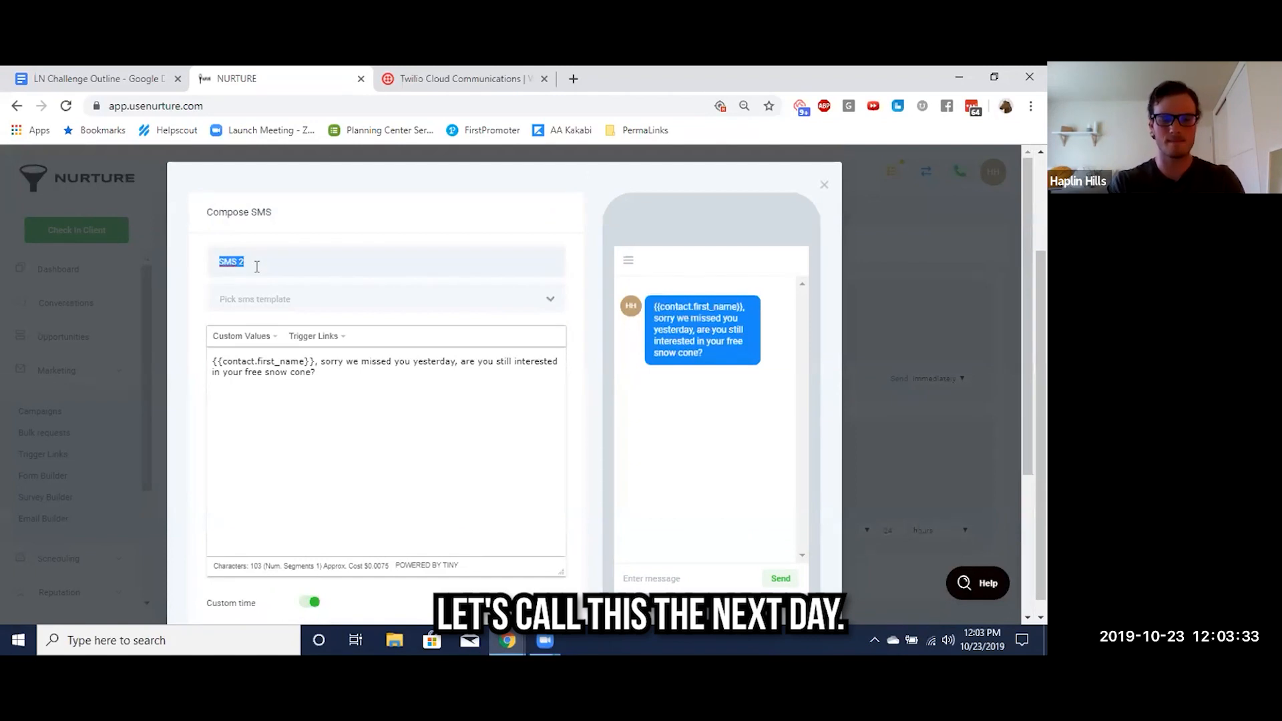
text(The next day)
scroll(523, 324, down, 3)
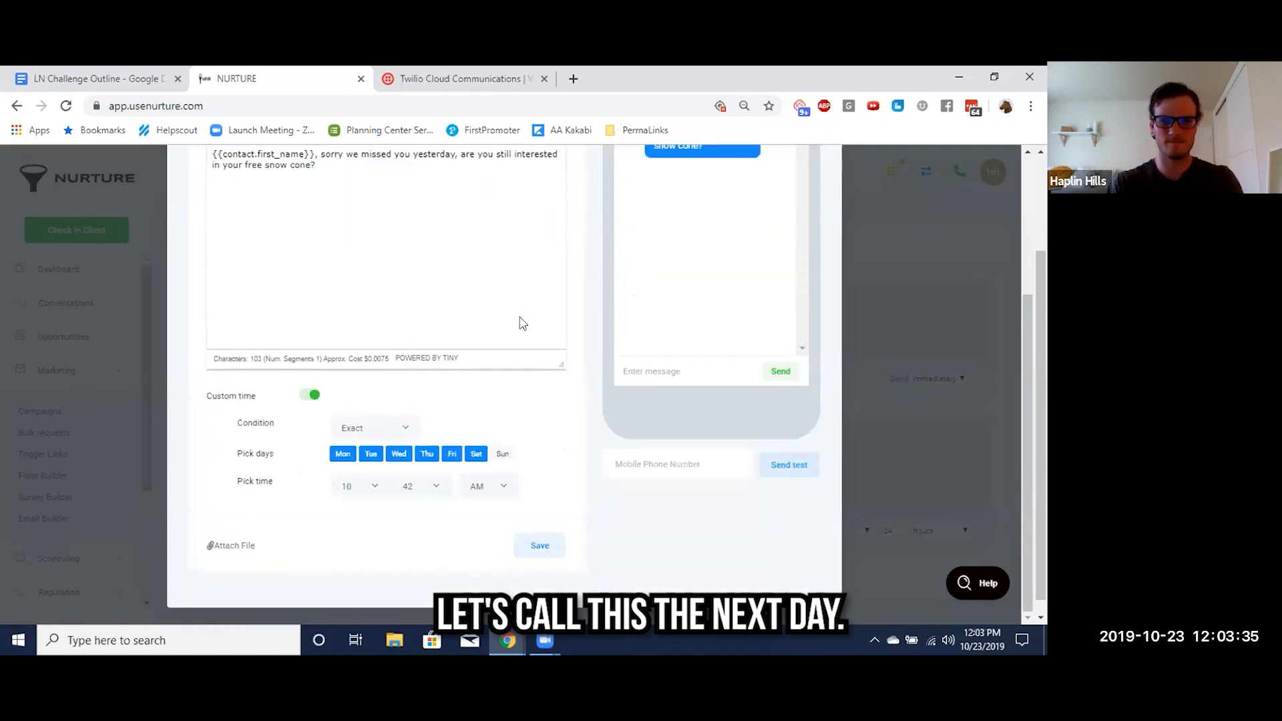
click(542, 555)
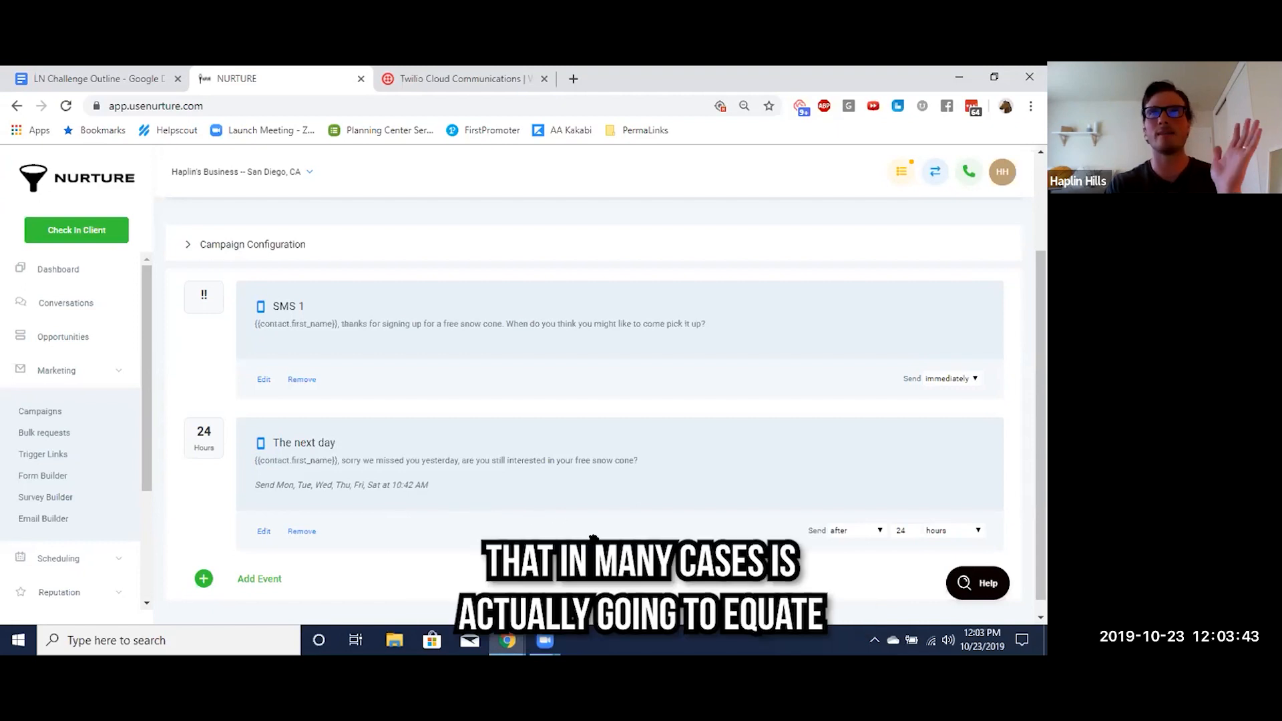
Set the delay of "The next day" message to 10 hours
key(BackSpace)
key(BackSpace)
text(12)
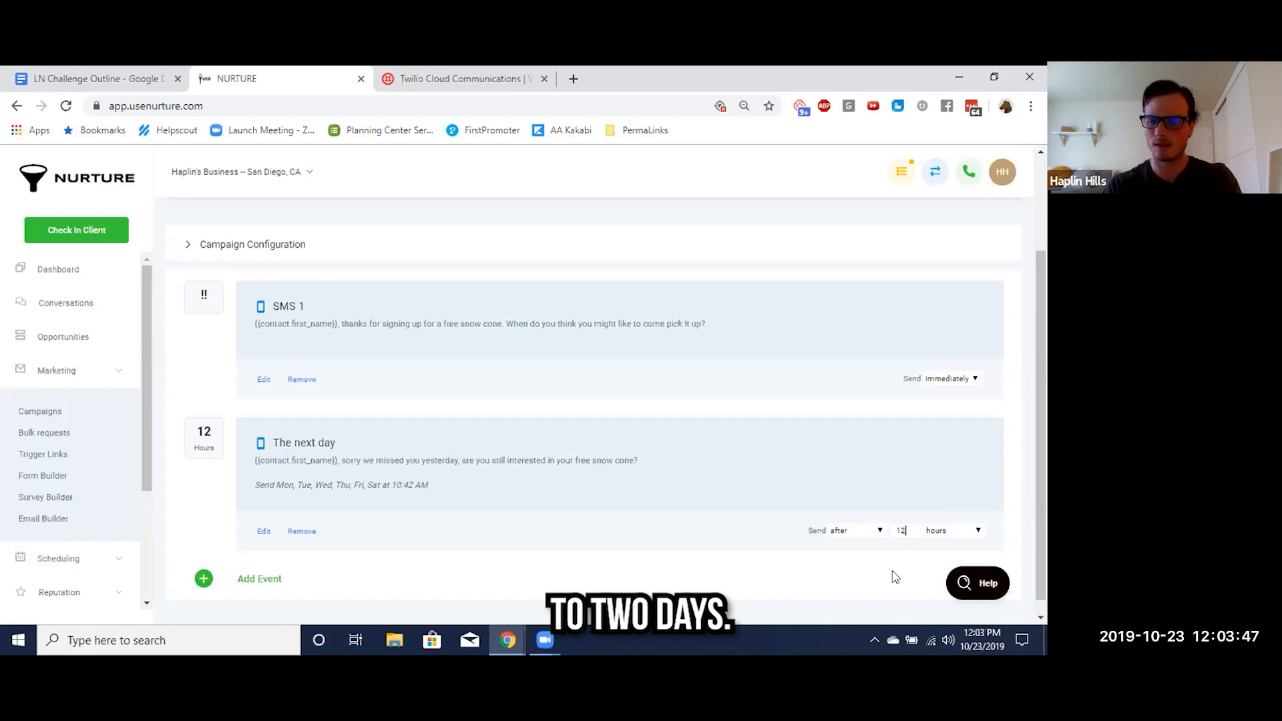
key(BackSpace)
text(0)
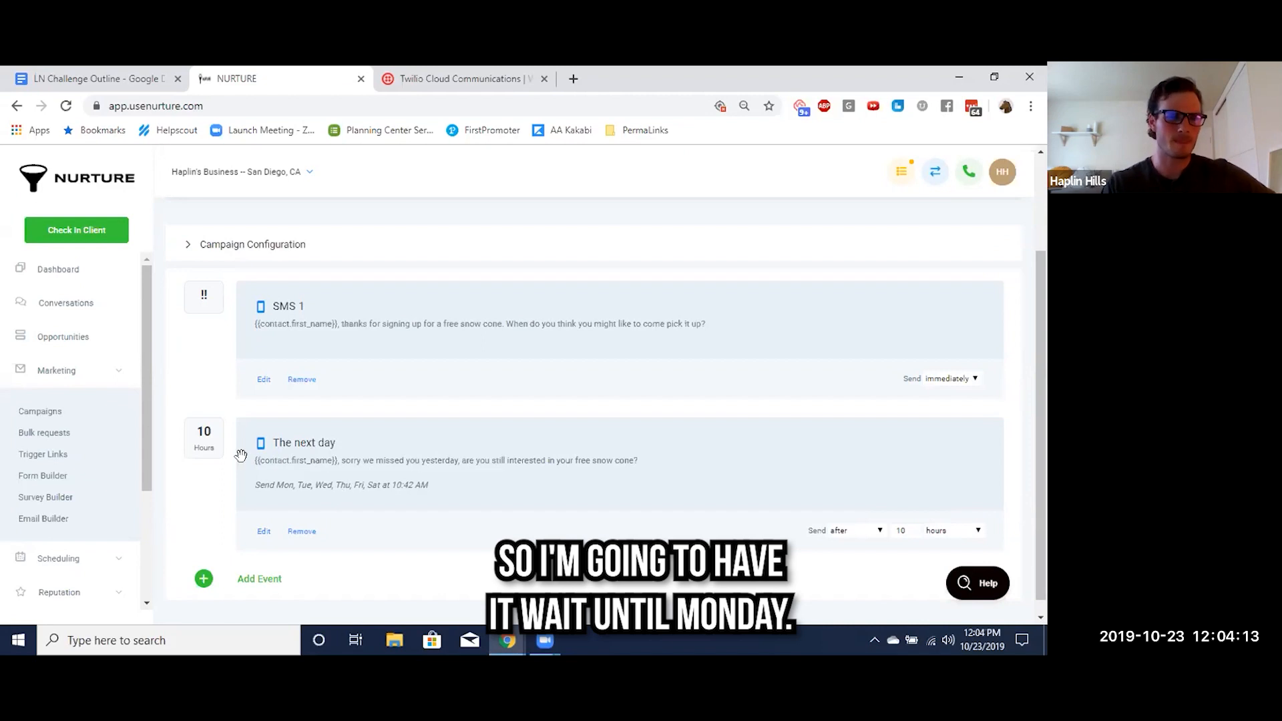
Look through the event types that can be added to the campaign, without adding one
scroll(241, 455, down, 1)
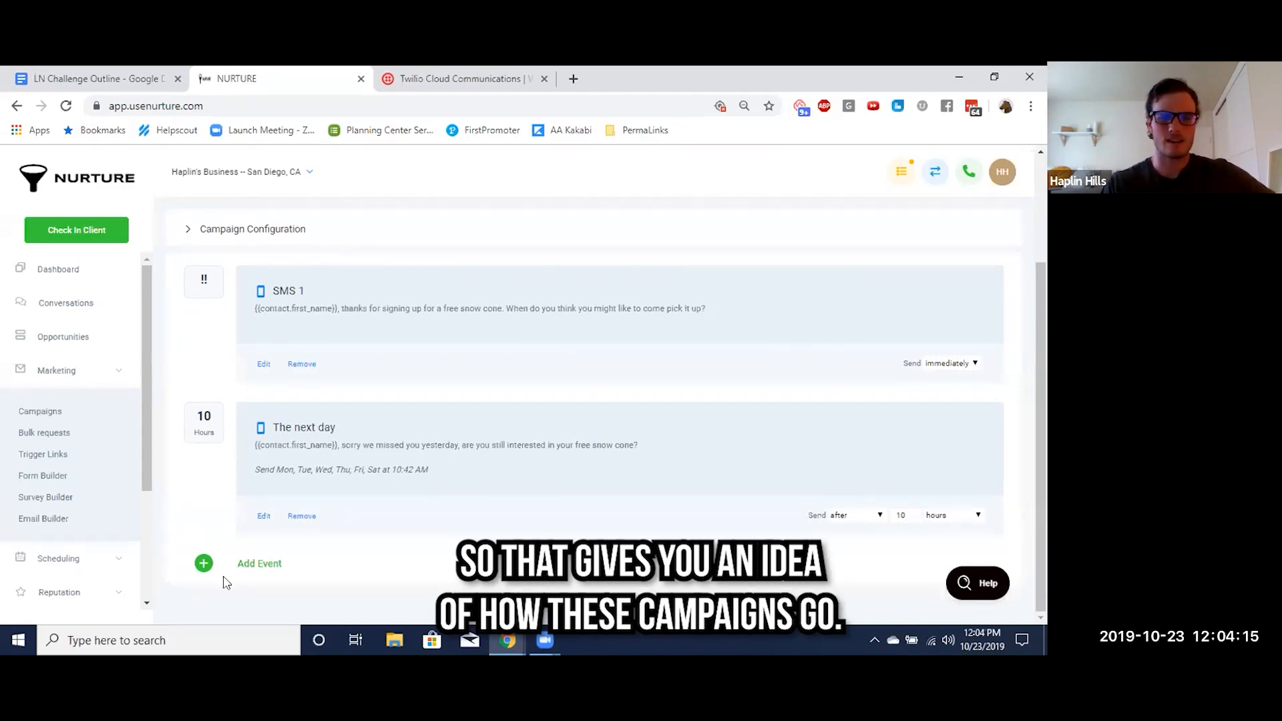
click(259, 563)
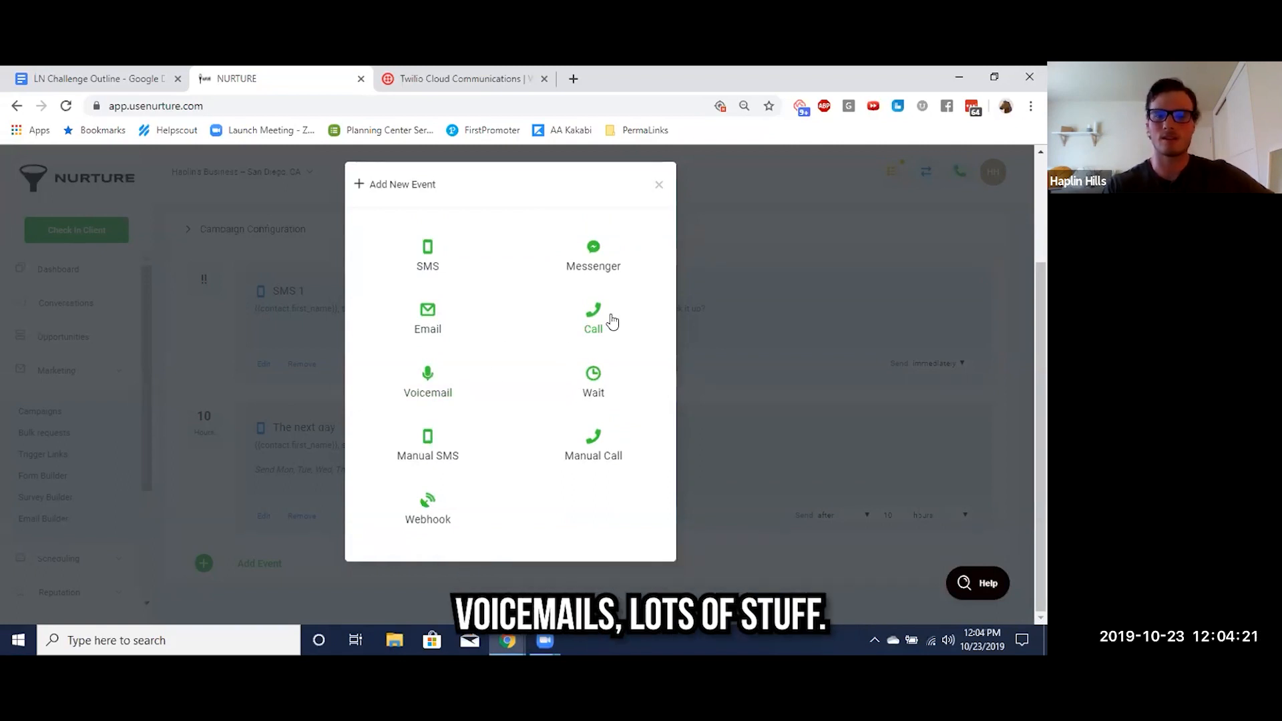
click(659, 185)
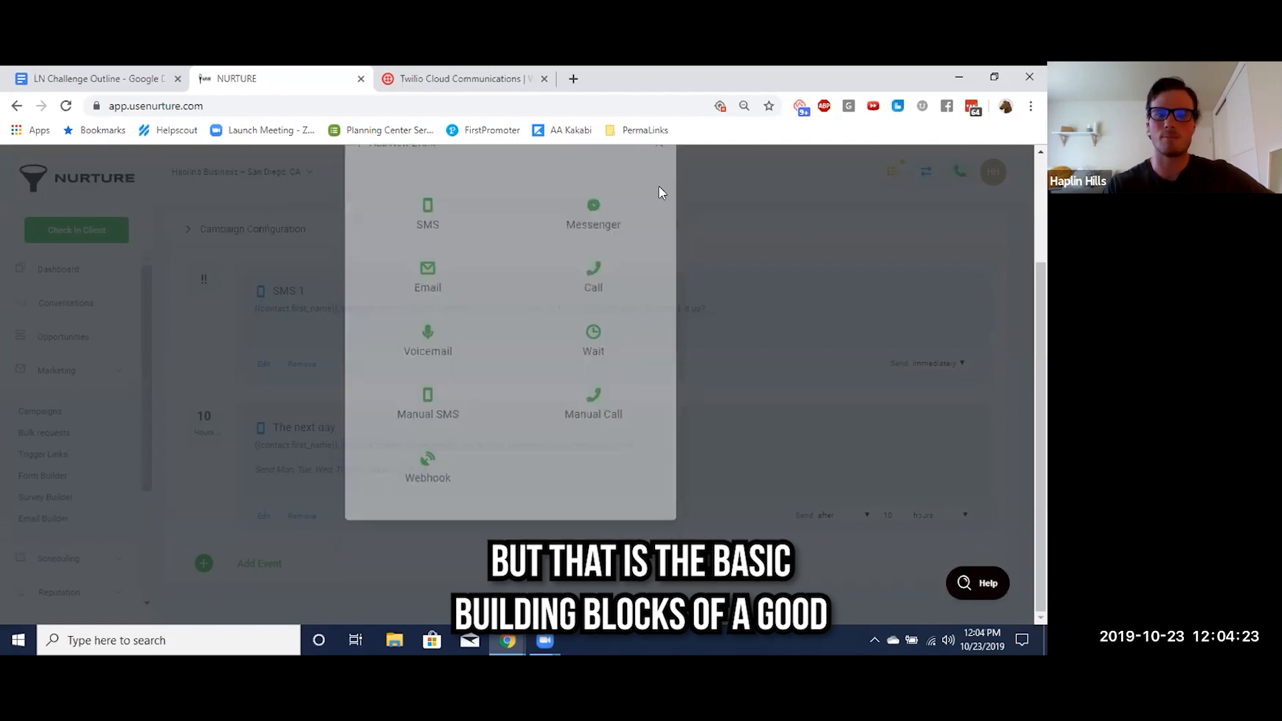
scroll(409, 294, up, 2)
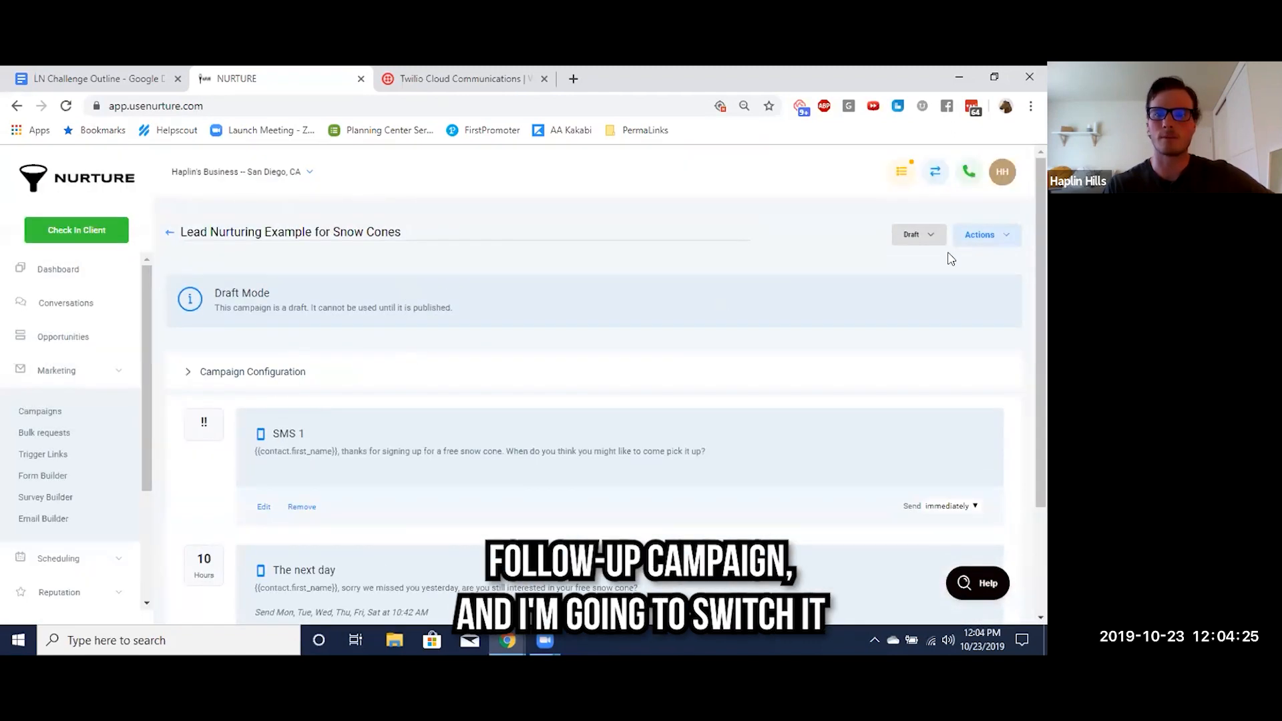
Switch the snow cone lead nurturing campaign from draft to published and review its two SMS events
click(916, 237)
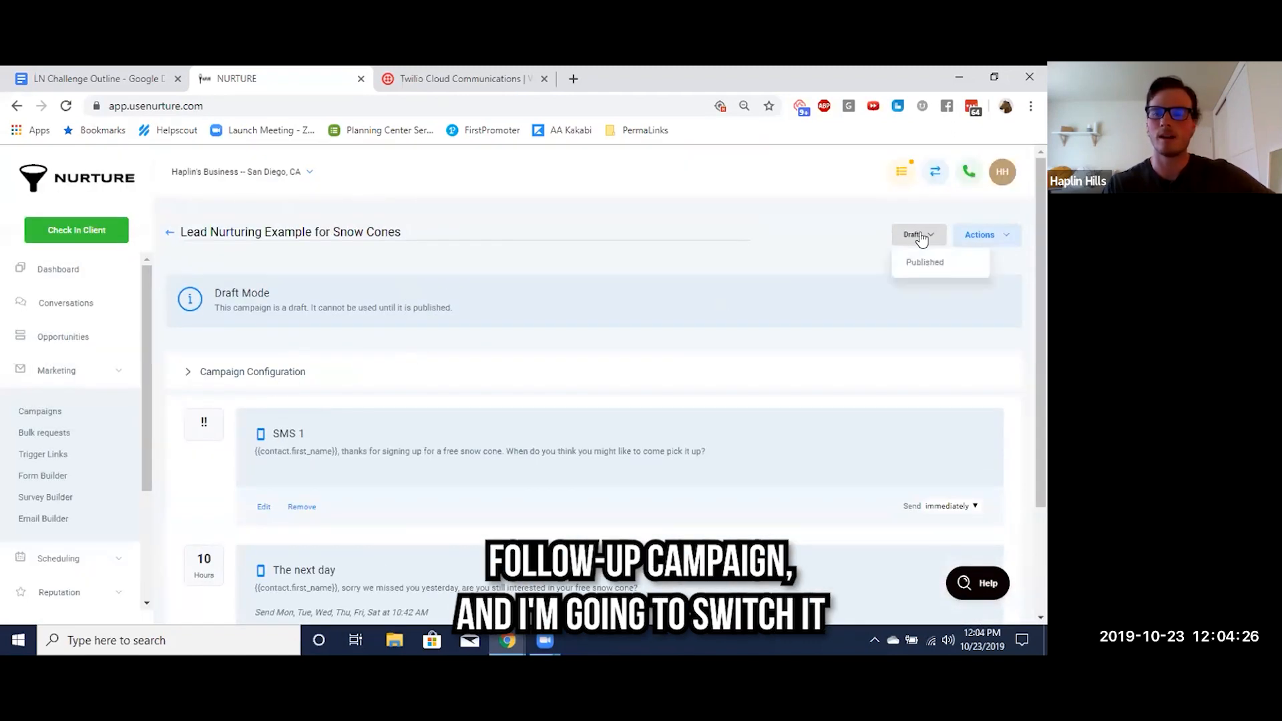
click(927, 267)
scroll(586, 334, down, 2)
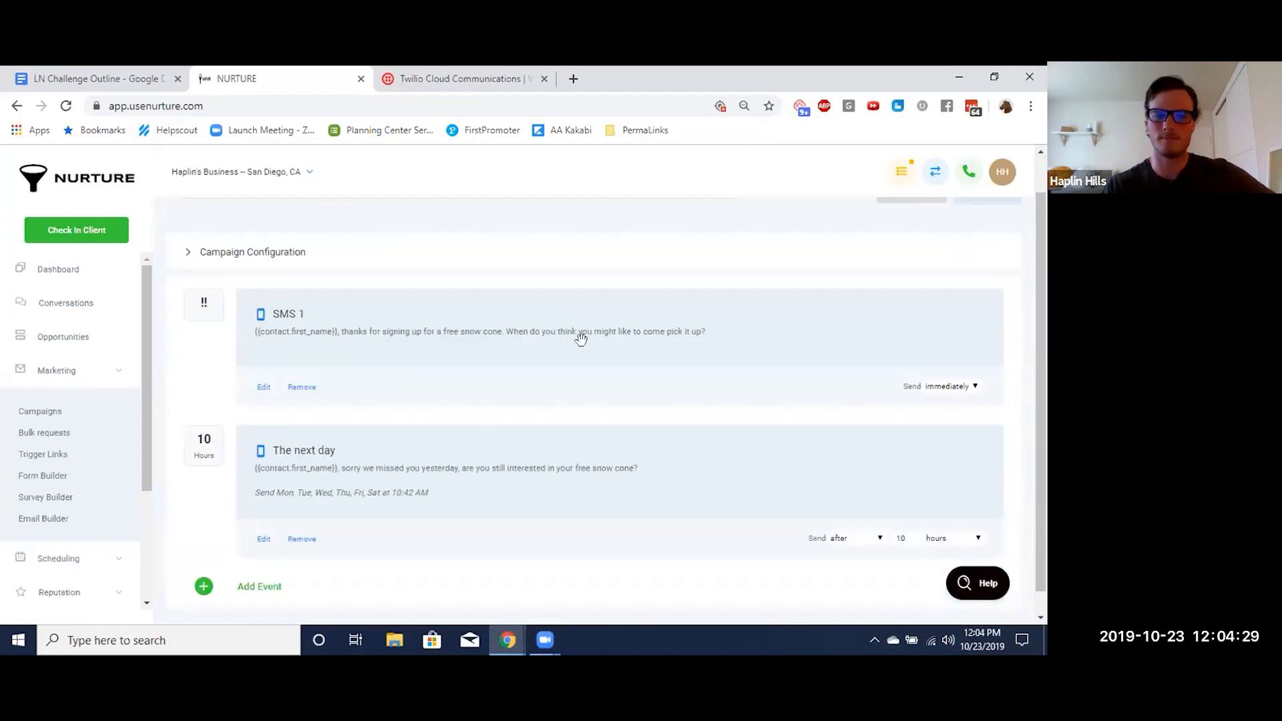
scroll(581, 340, up, 3)
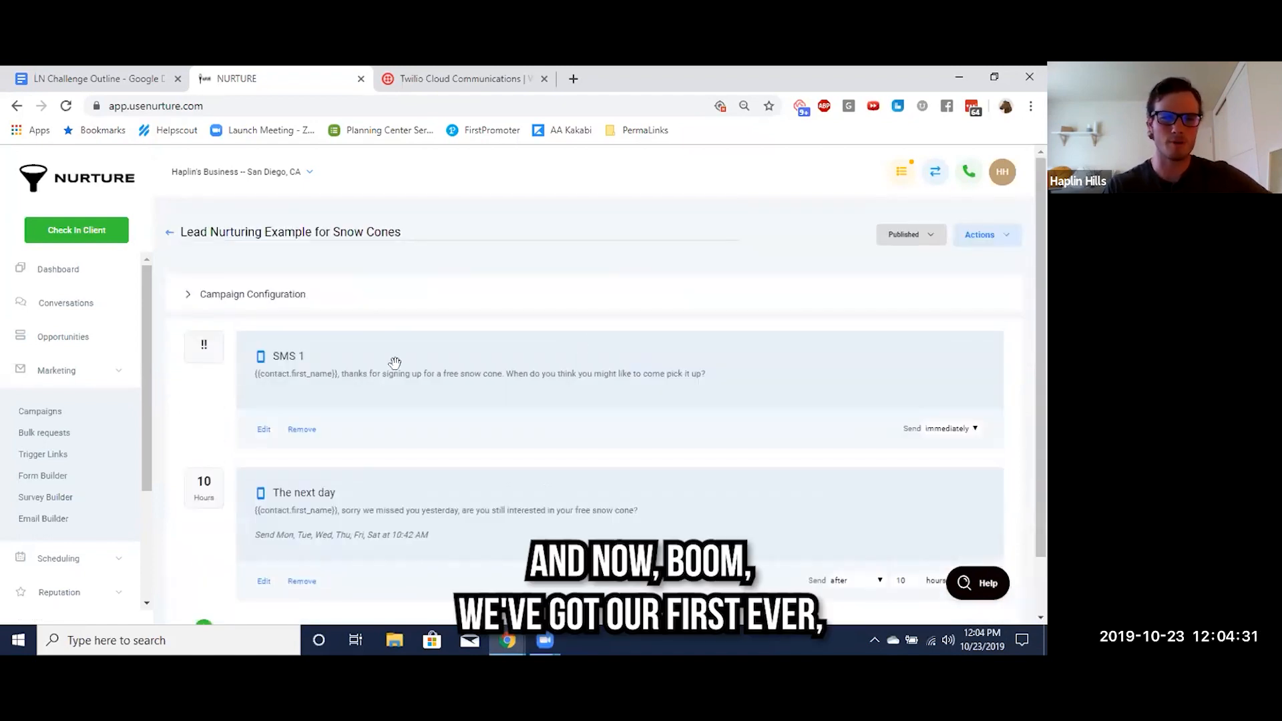
scroll(391, 463, down, 1)
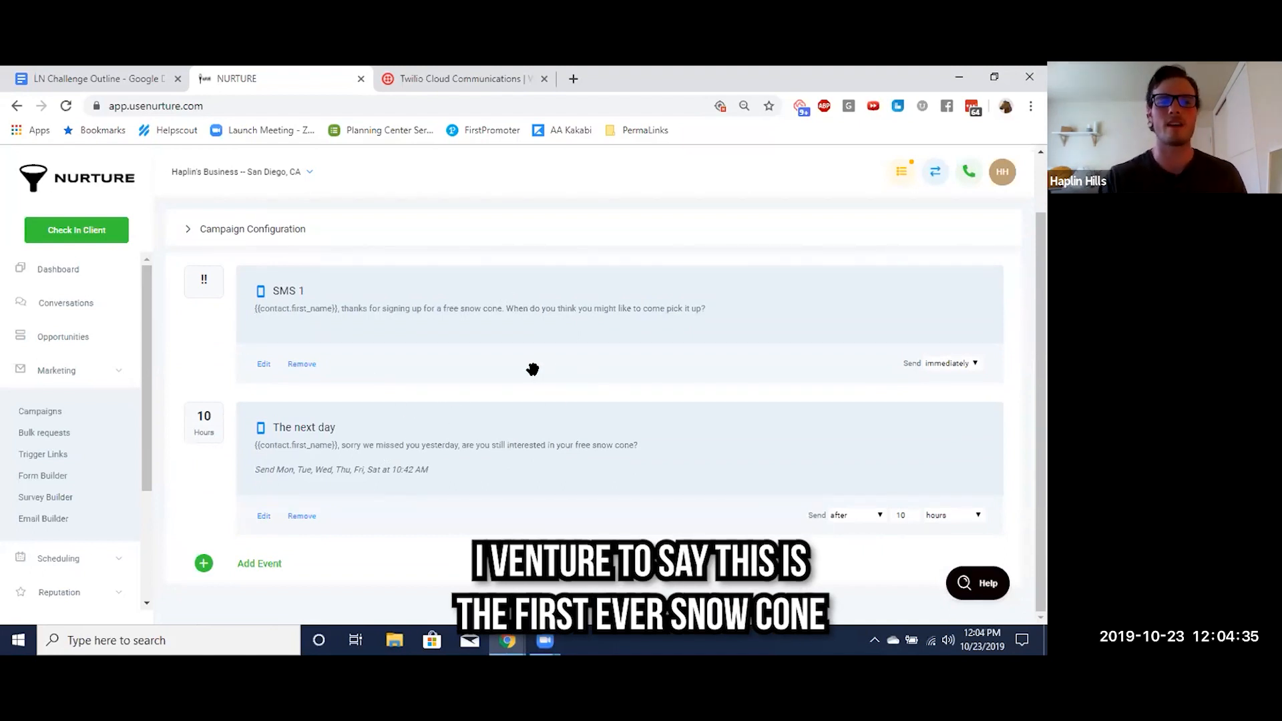
scroll(532, 367, up, 1)
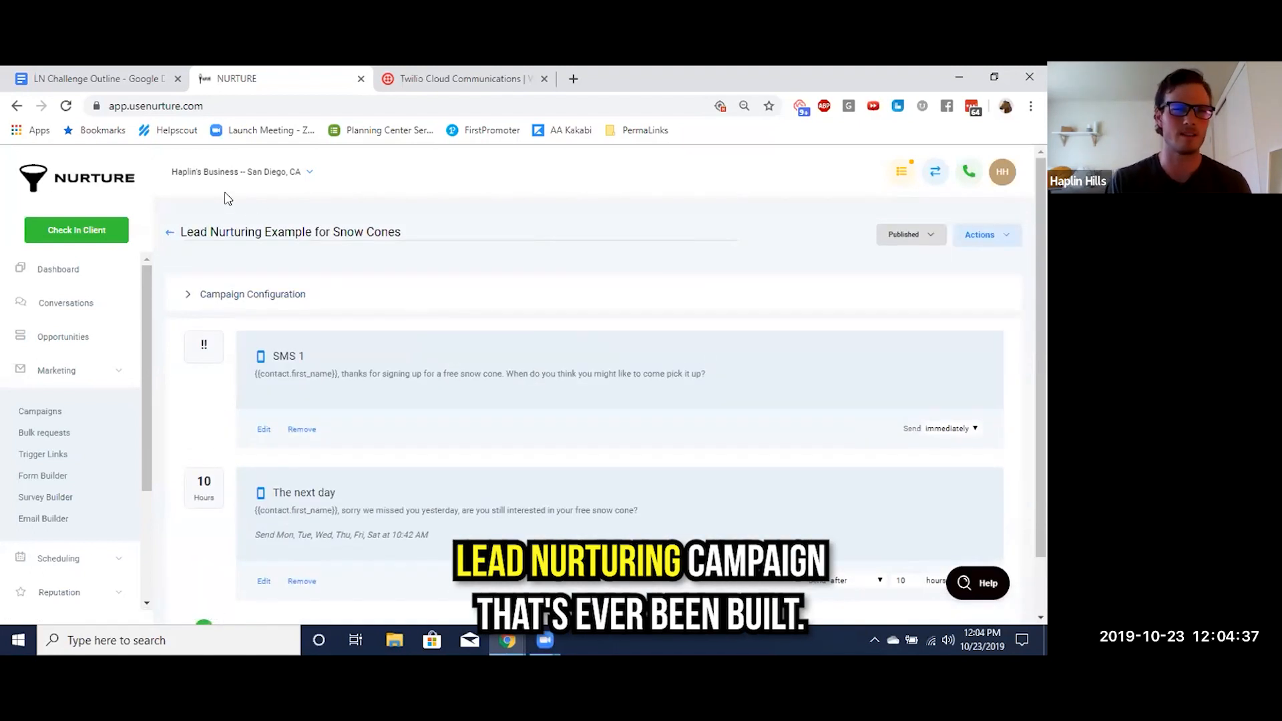
In the LN Challenge Outline document, highlight item 6, "Create your first lead nurturing campaign from scratch", in yellow
click(106, 79)
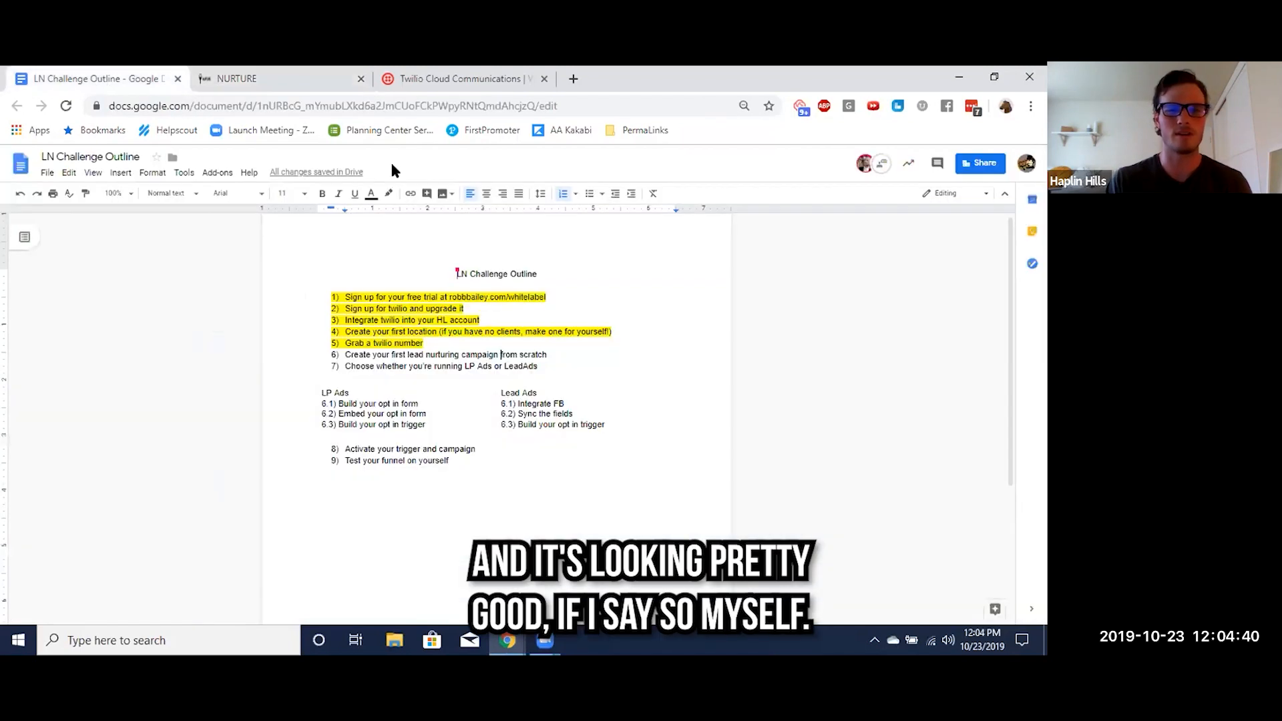
triple_click(424, 355)
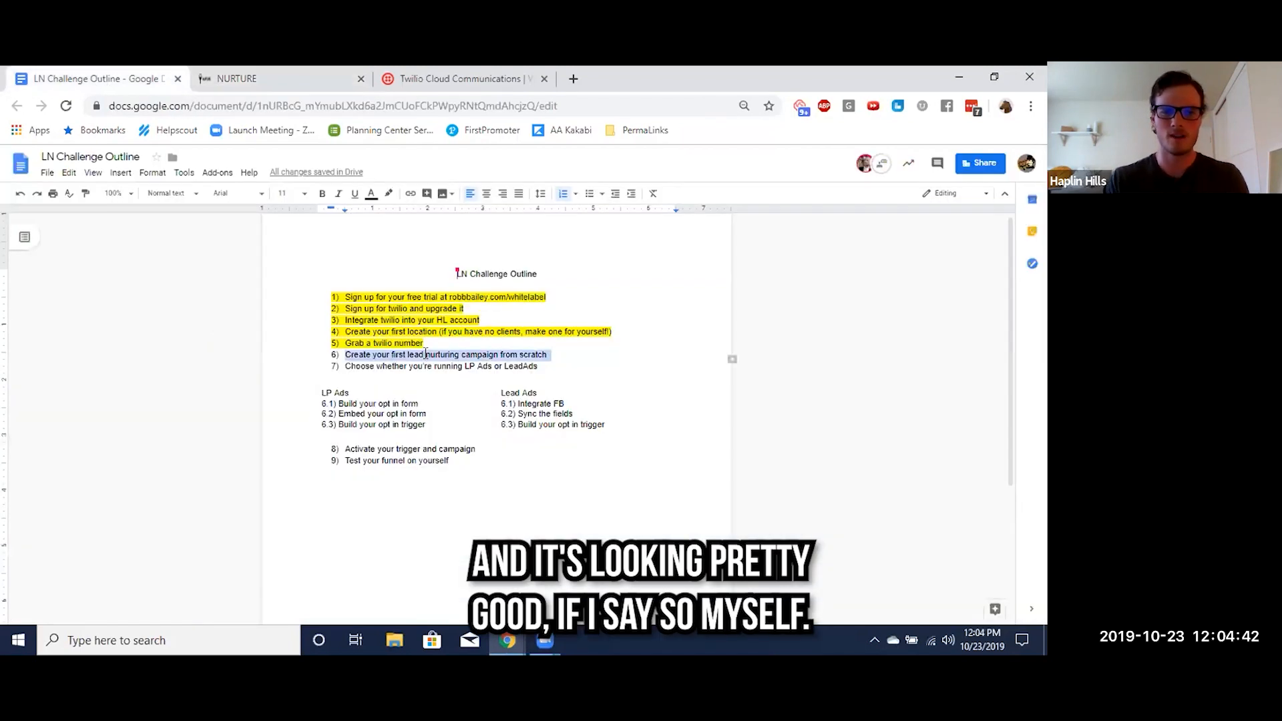
click(389, 194)
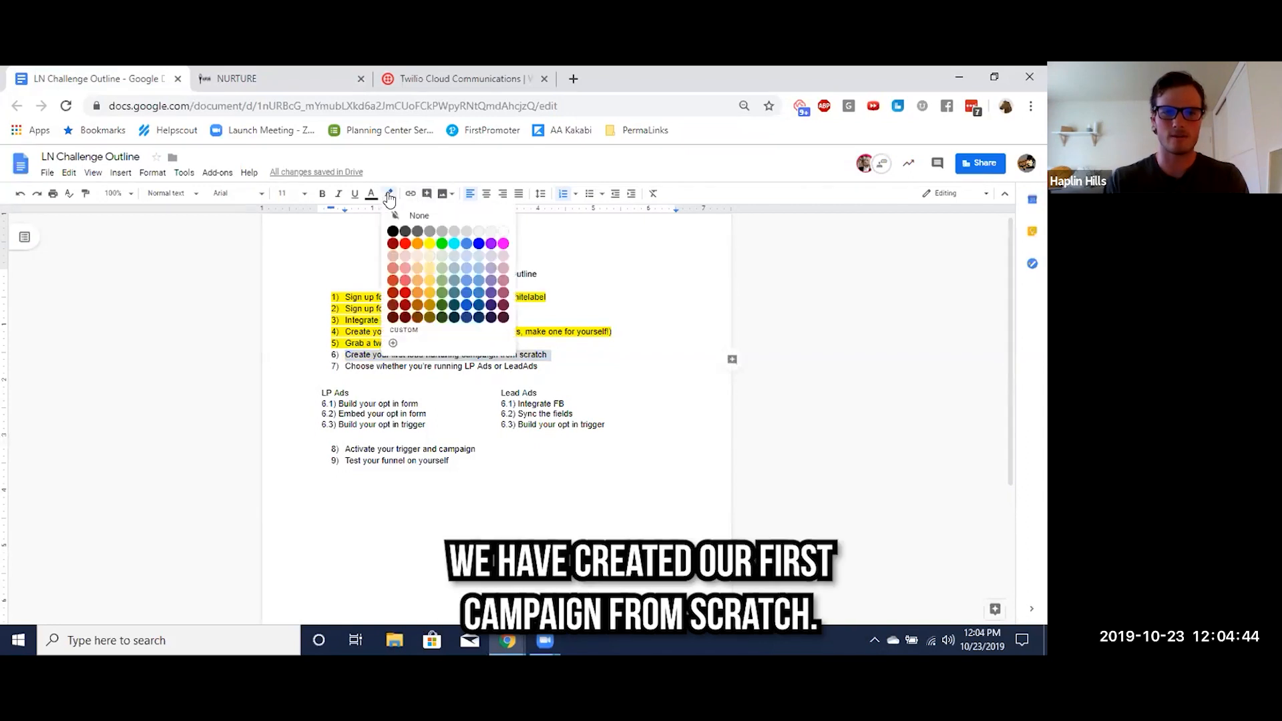
click(429, 243)
click(531, 346)
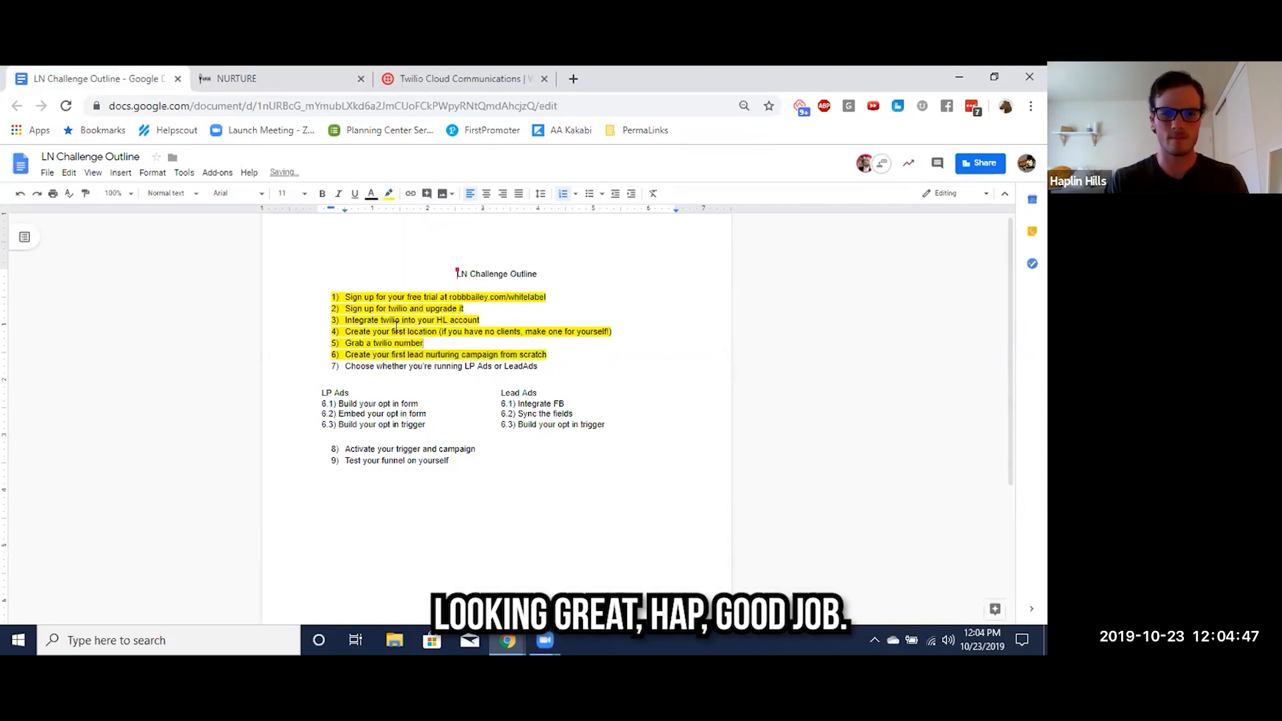
scroll(468, 327, down, 1)
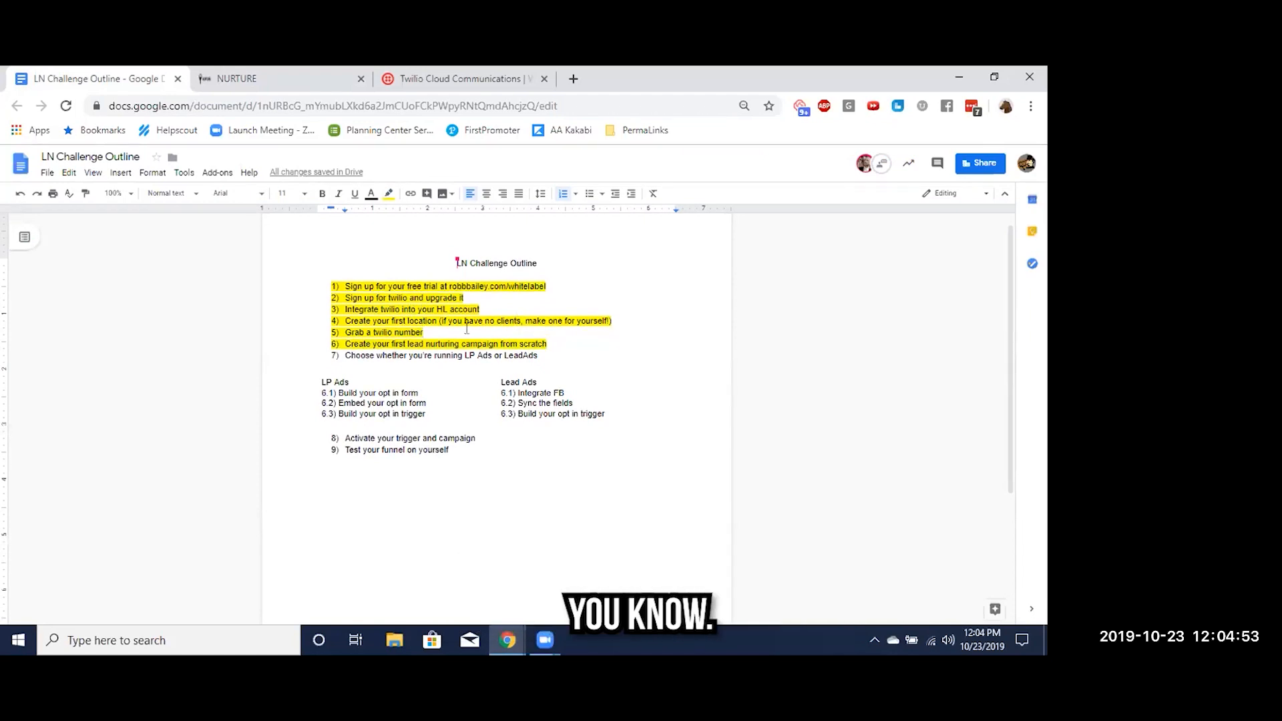
Add item 10, "Get bonuses (if you're actually doing this)", to the end of the LN Challenge Outline
key(ctrl+Tab)
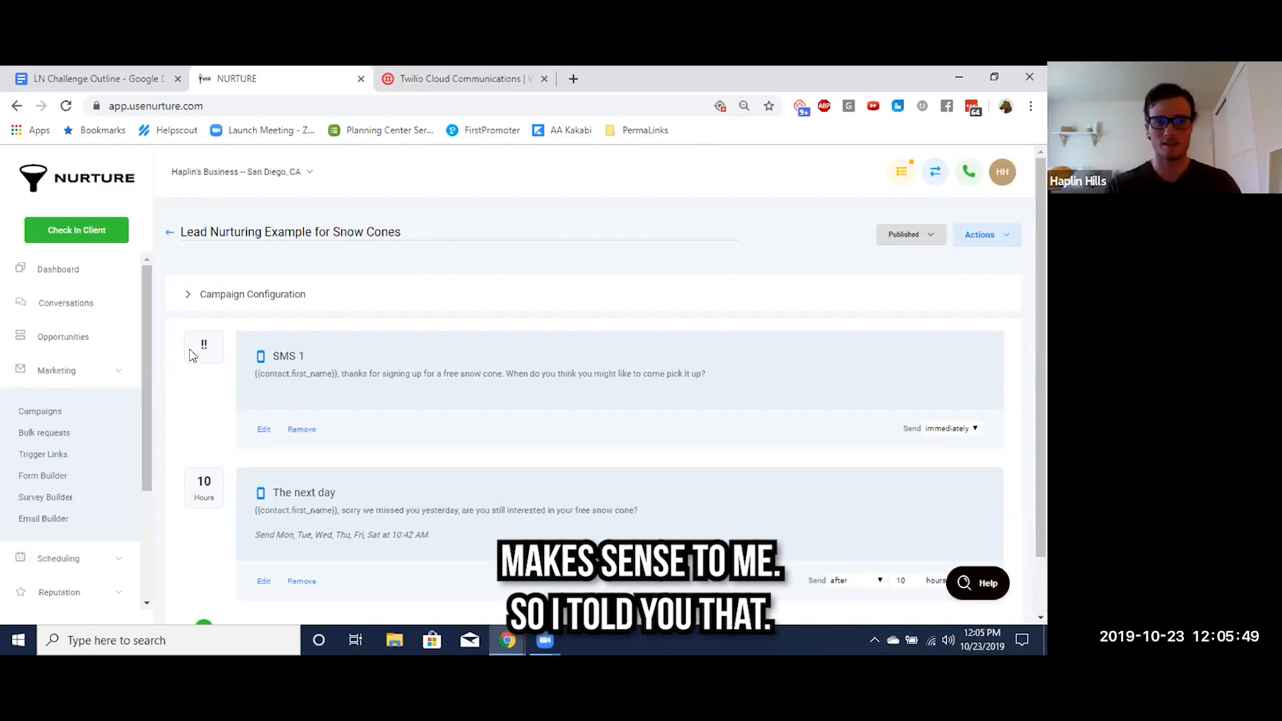
click(94, 81)
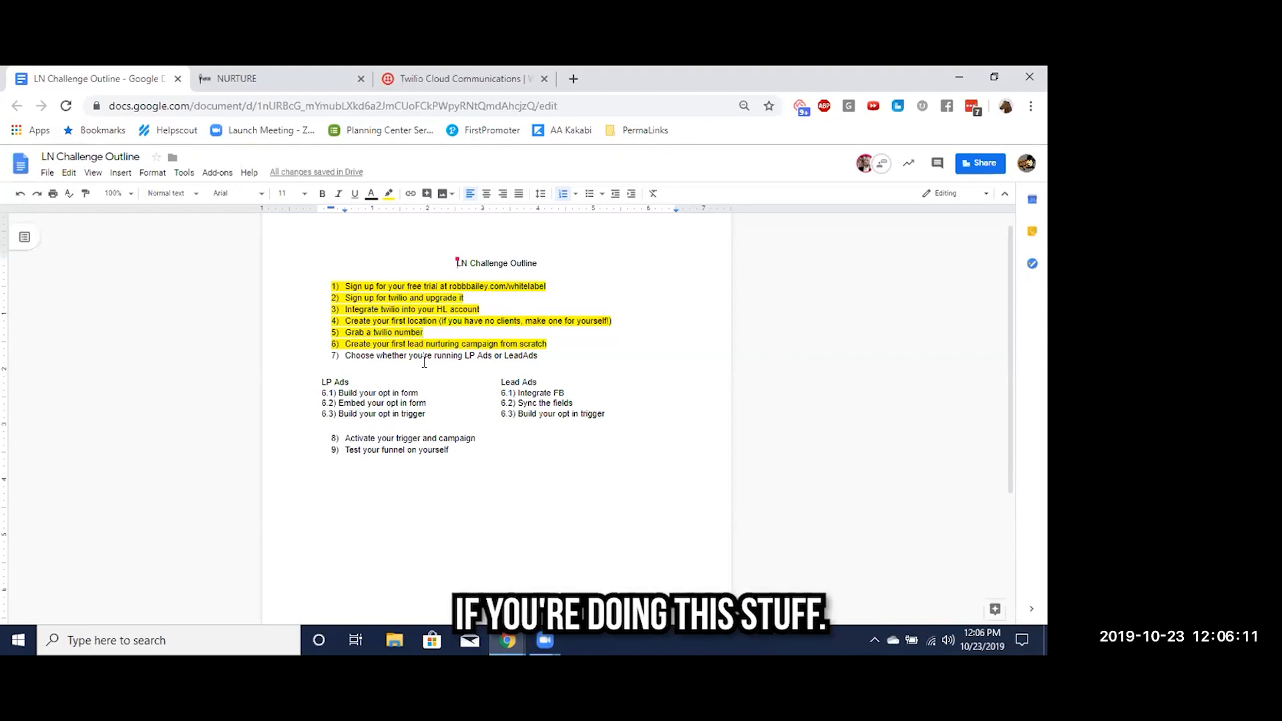
click(456, 453)
key(Return)
text(Get bonuses)
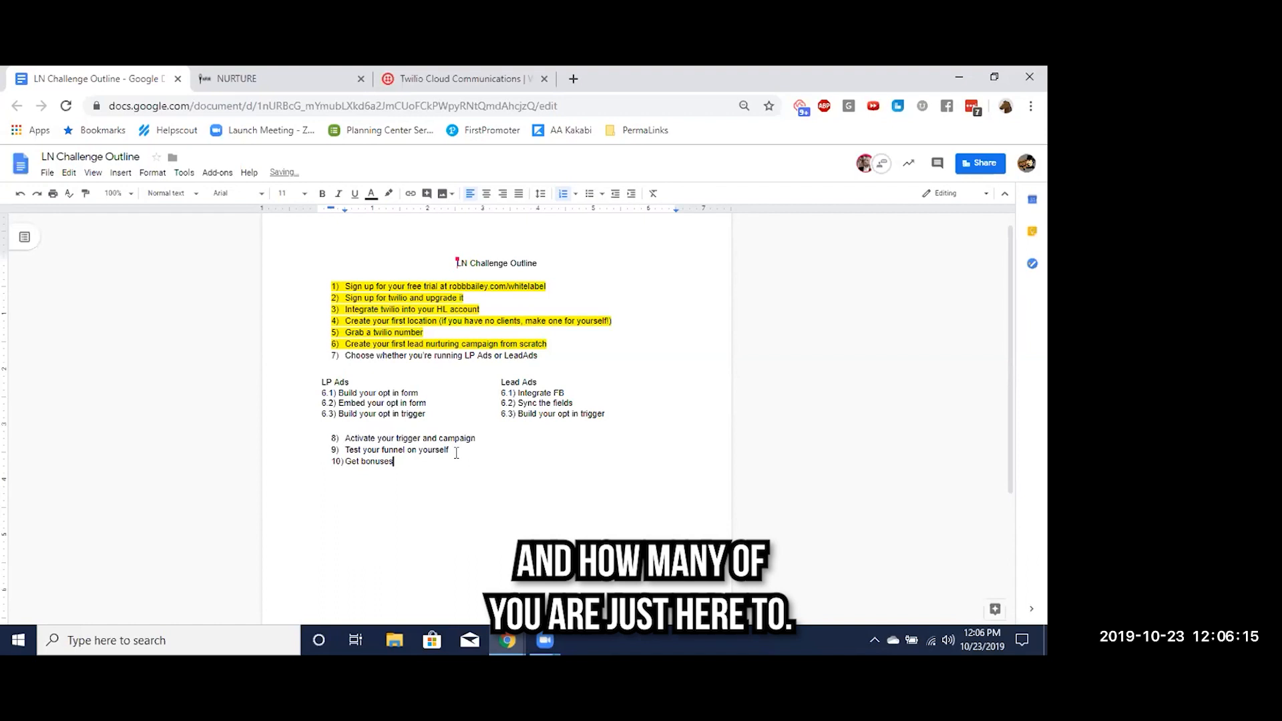
text( (if you're actually doing this)
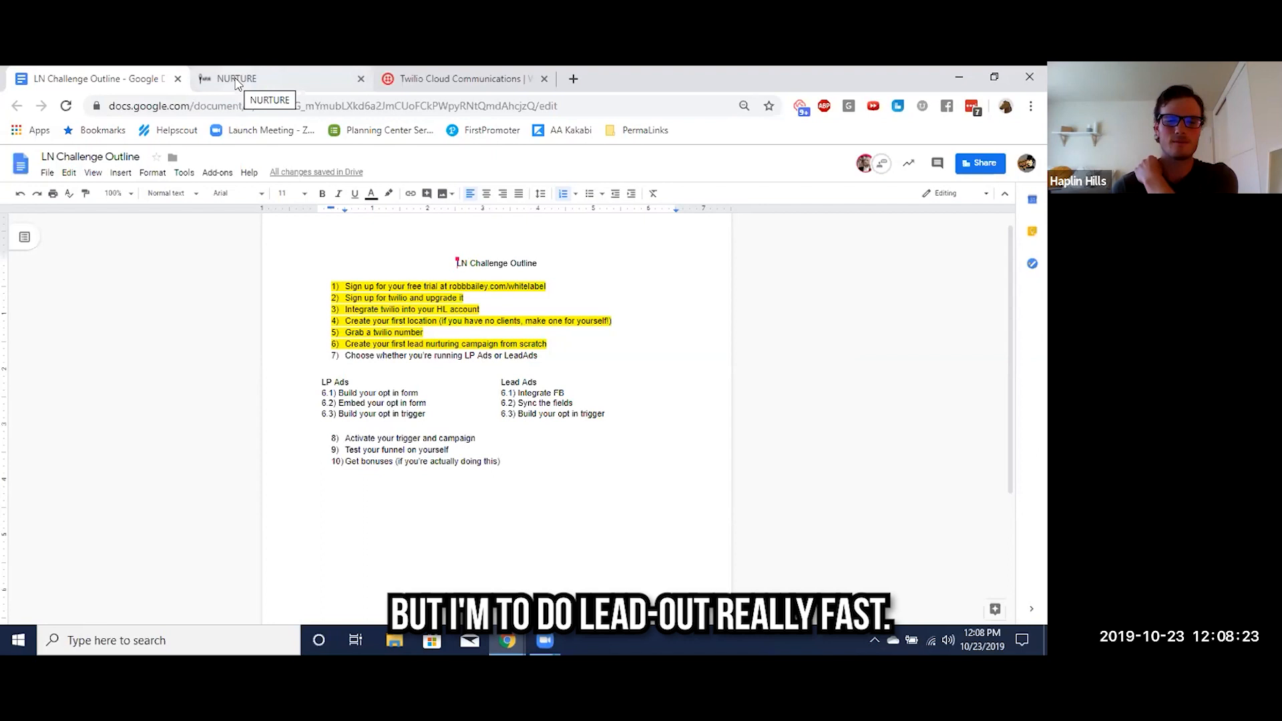
triple_click(365, 354)
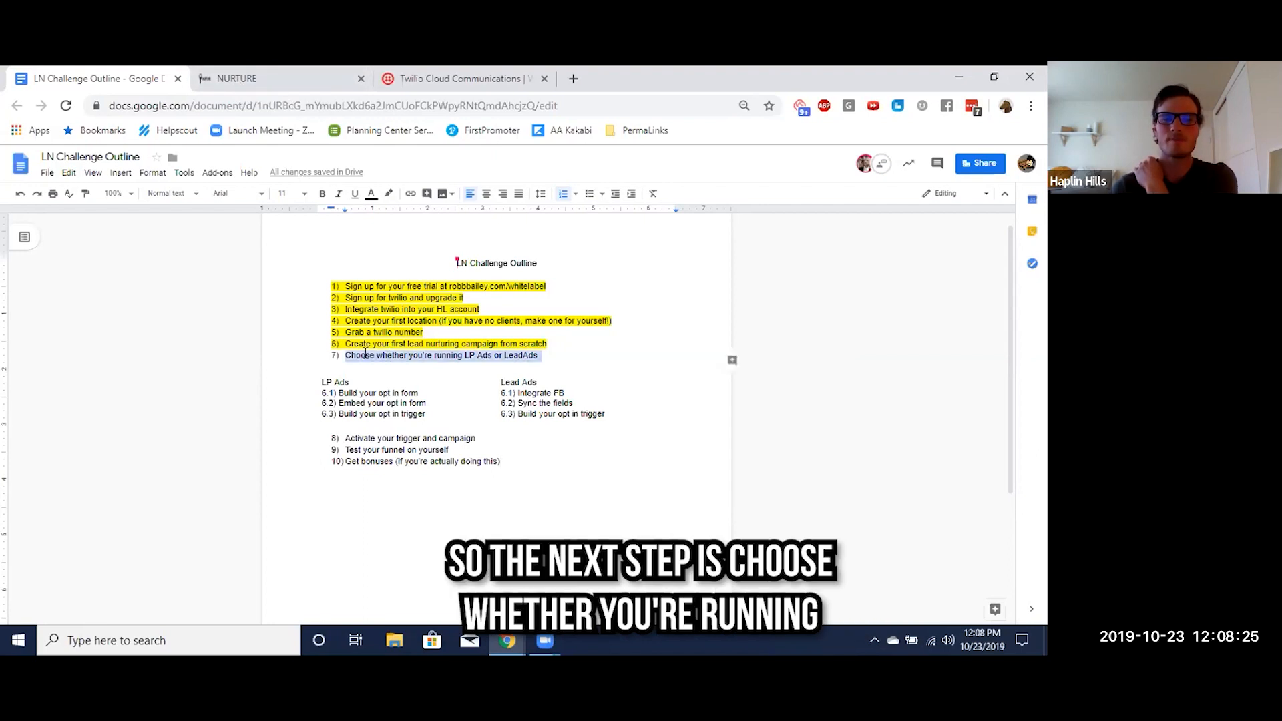
click(504, 368)
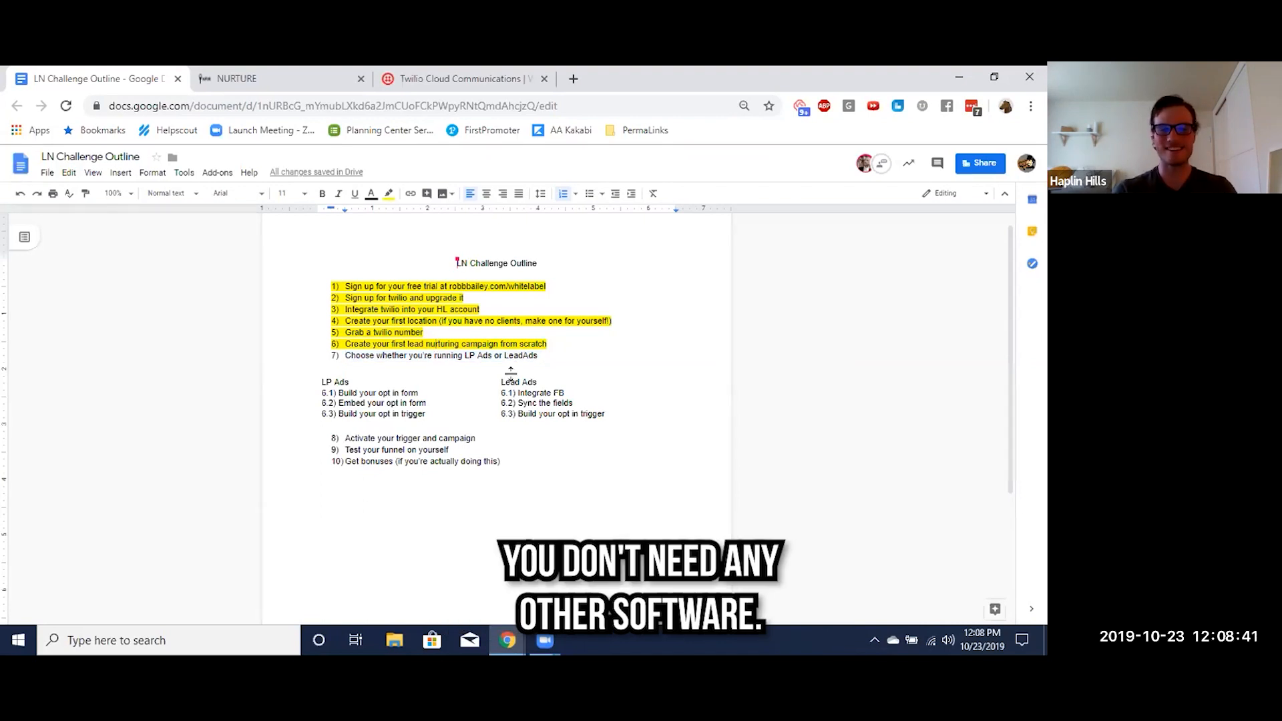
drag(488, 356, 465, 355)
Switch to Nurture and open the business location's settings
click(257, 78)
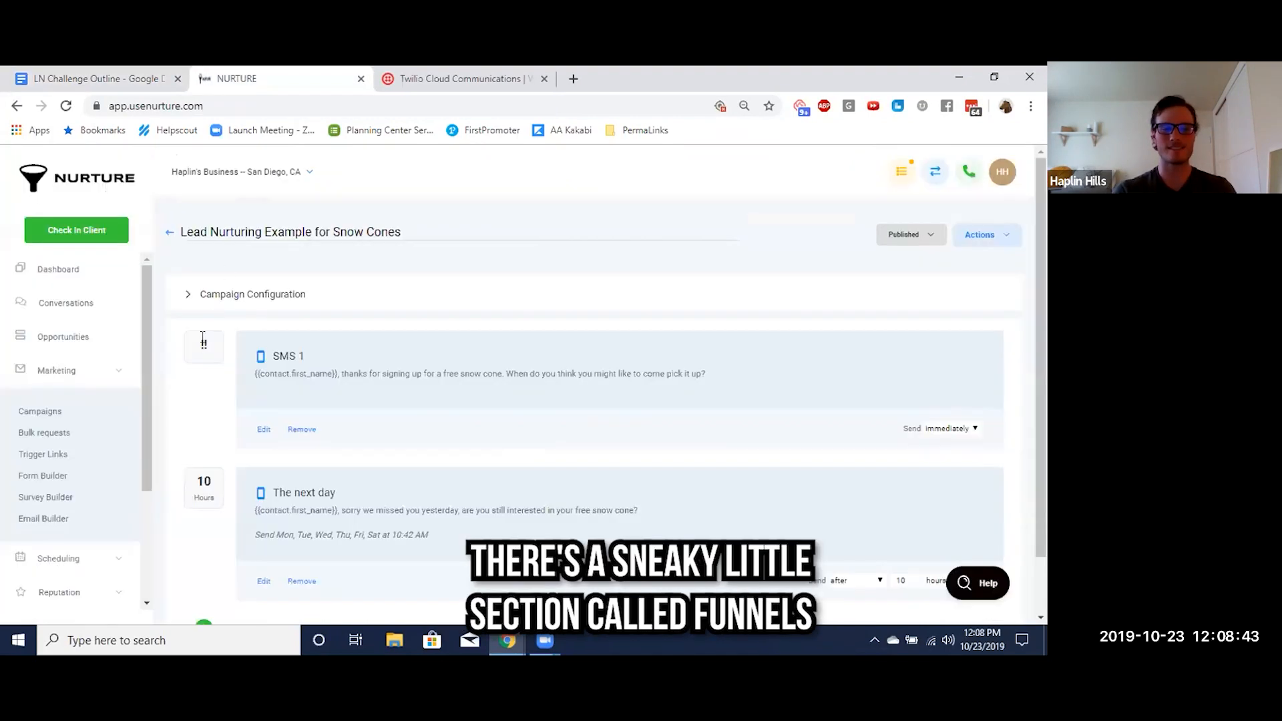
scroll(110, 418, down, 1)
scroll(110, 417, down, 1)
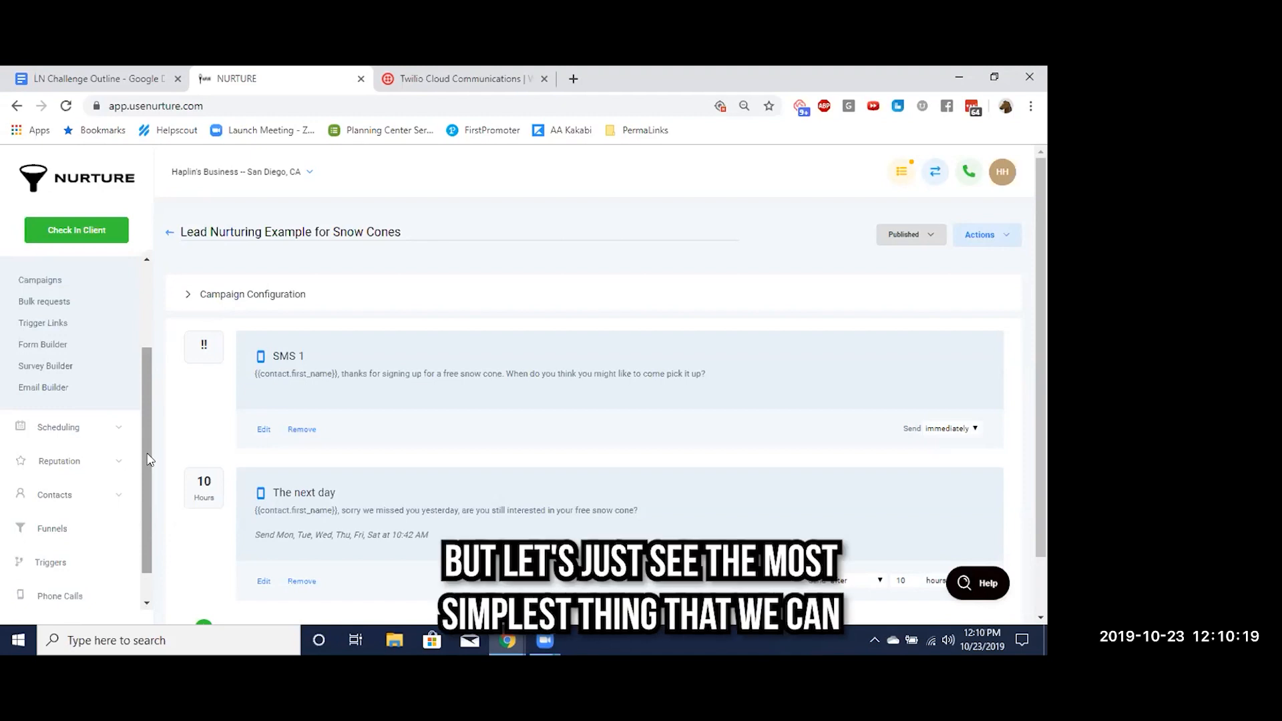
scroll(142, 494, down, 1)
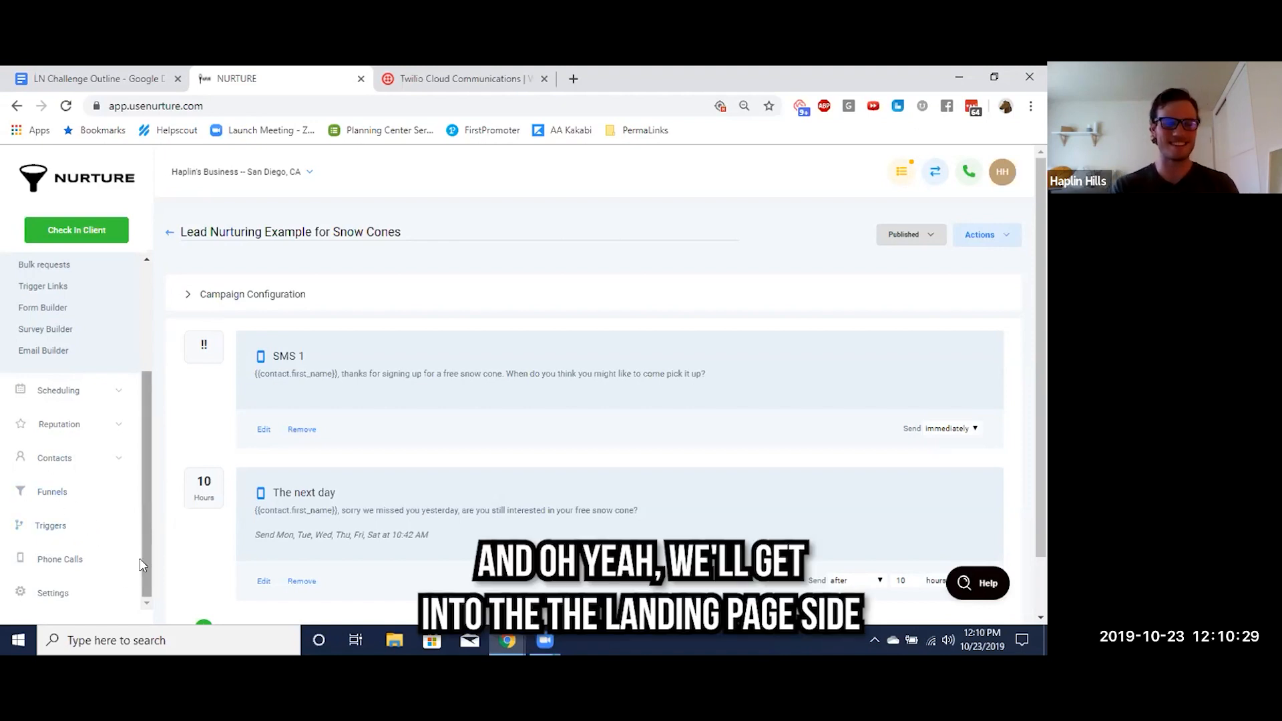
click(54, 595)
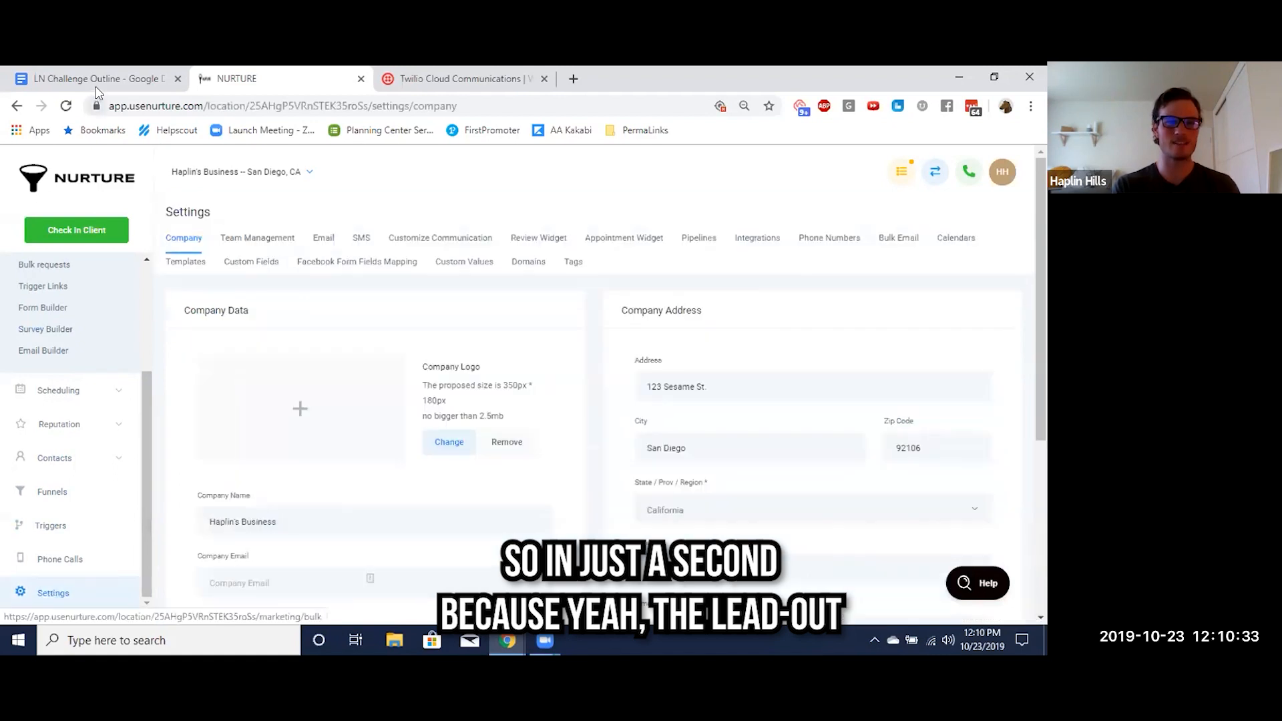
Return to the LN Challenge Outline and highlight item 7, "Choose whether you're running LP Ads or LeadAds", in yellow
click(97, 83)
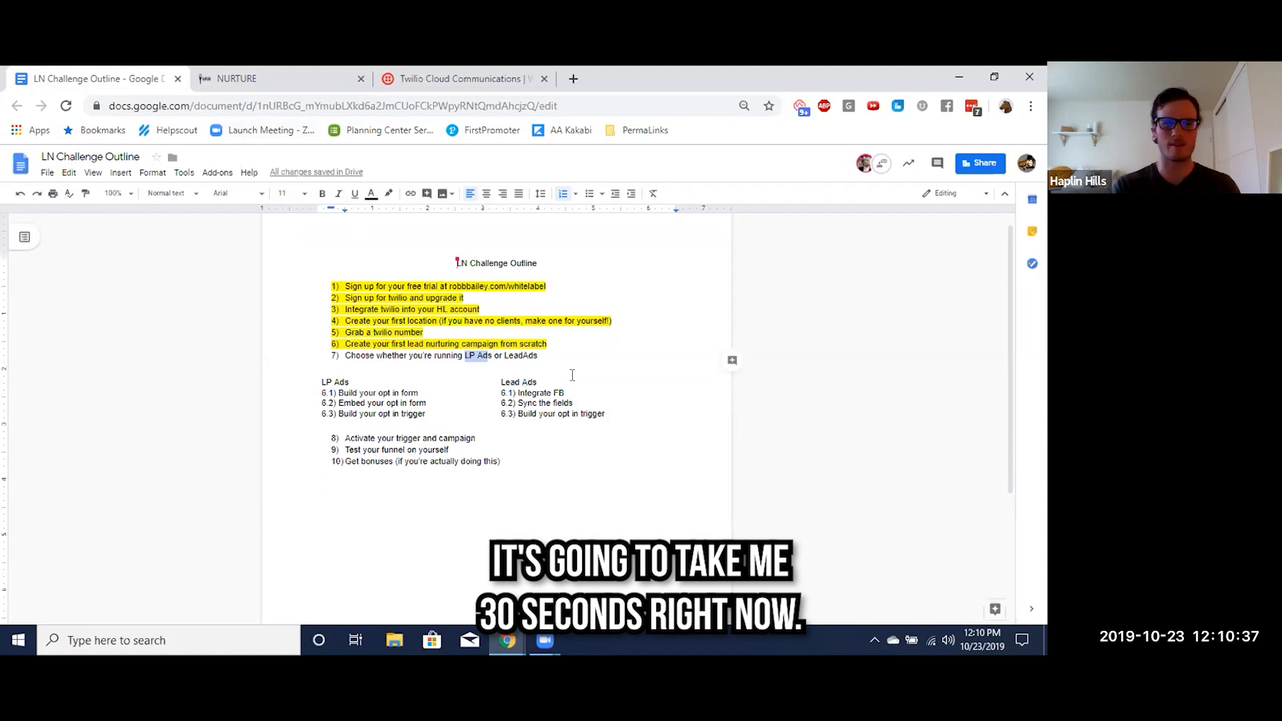
drag(569, 393, 501, 393)
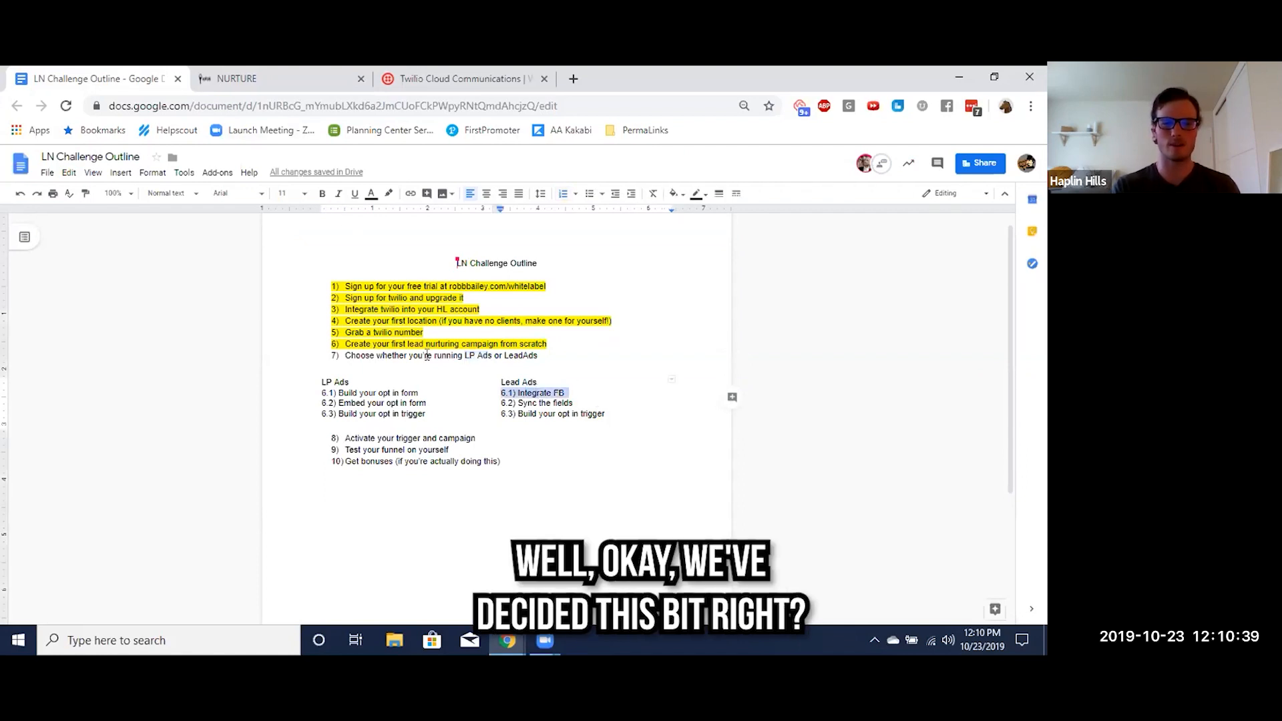
triple_click(427, 355)
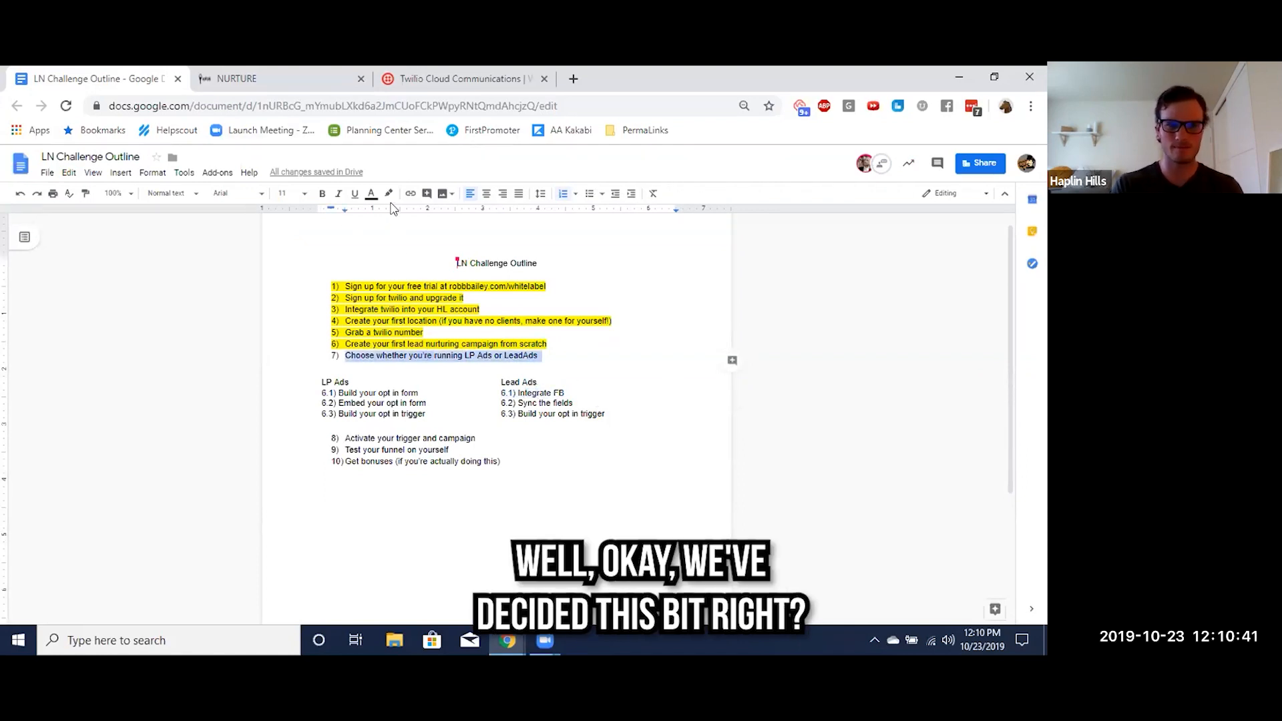
click(388, 194)
click(430, 255)
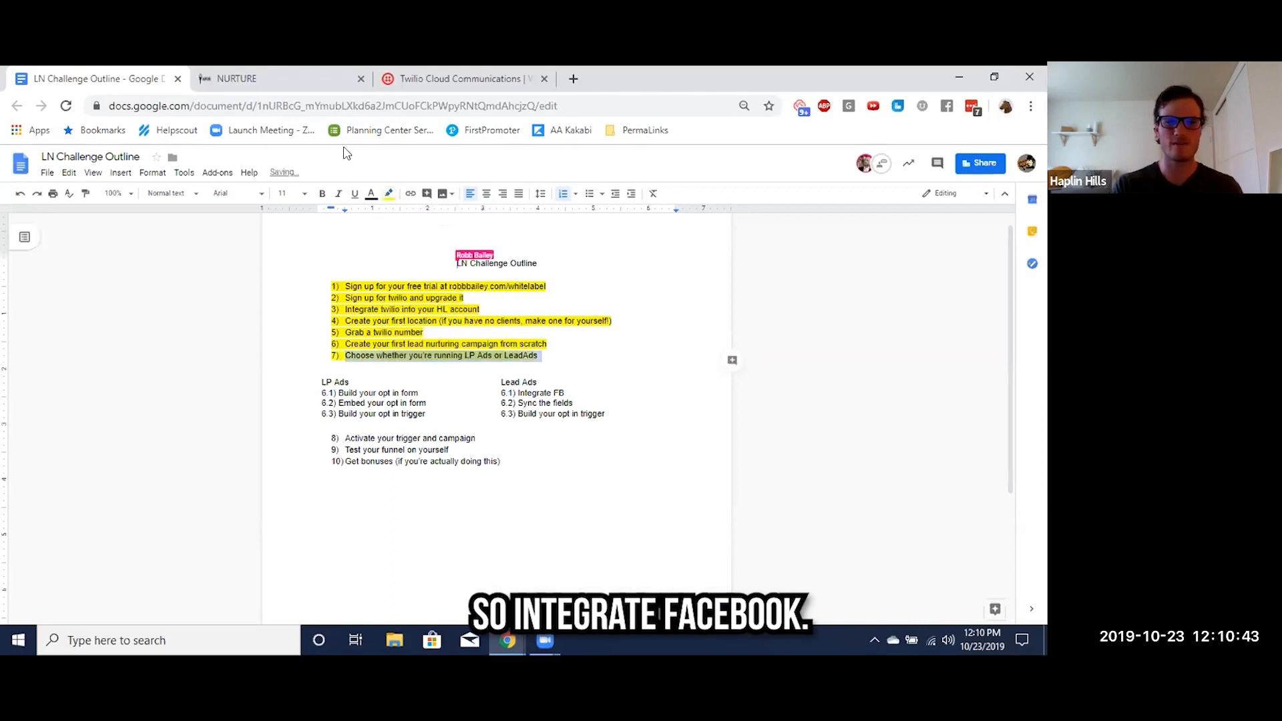
Switch to Nurture, open the location's integrations, and try to connect its Facebook account, closing the login window
click(281, 79)
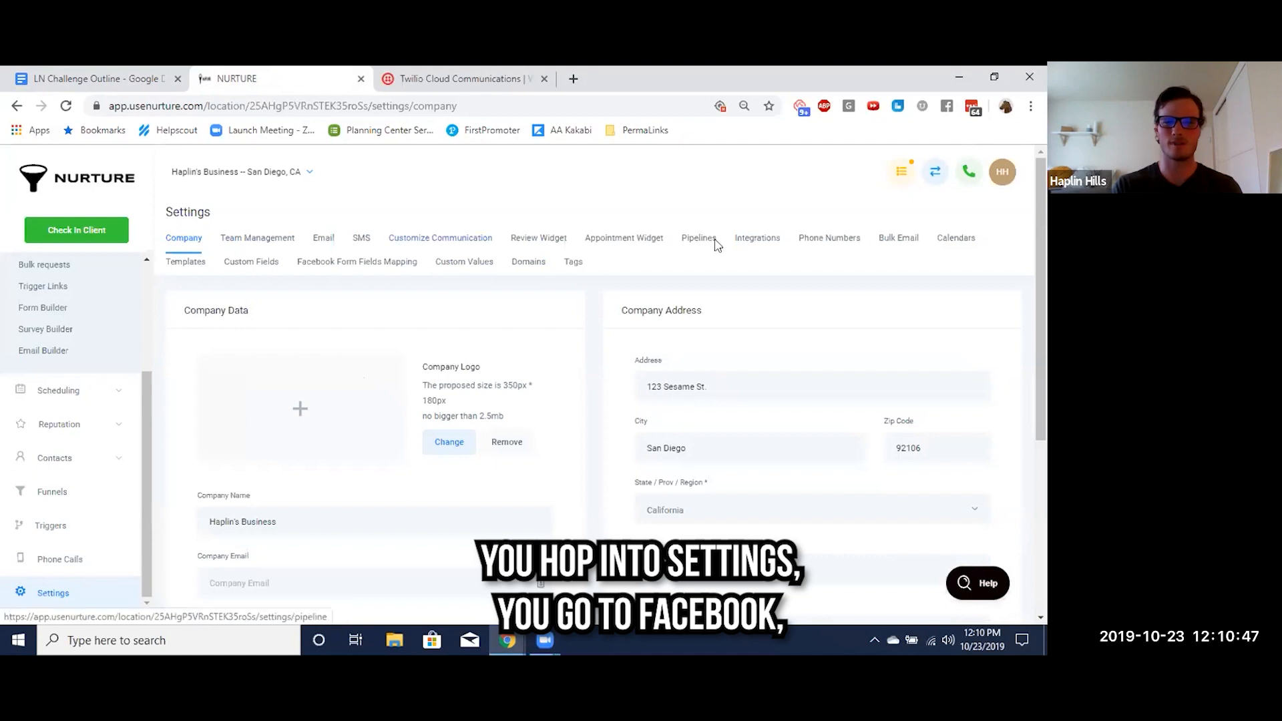
click(750, 241)
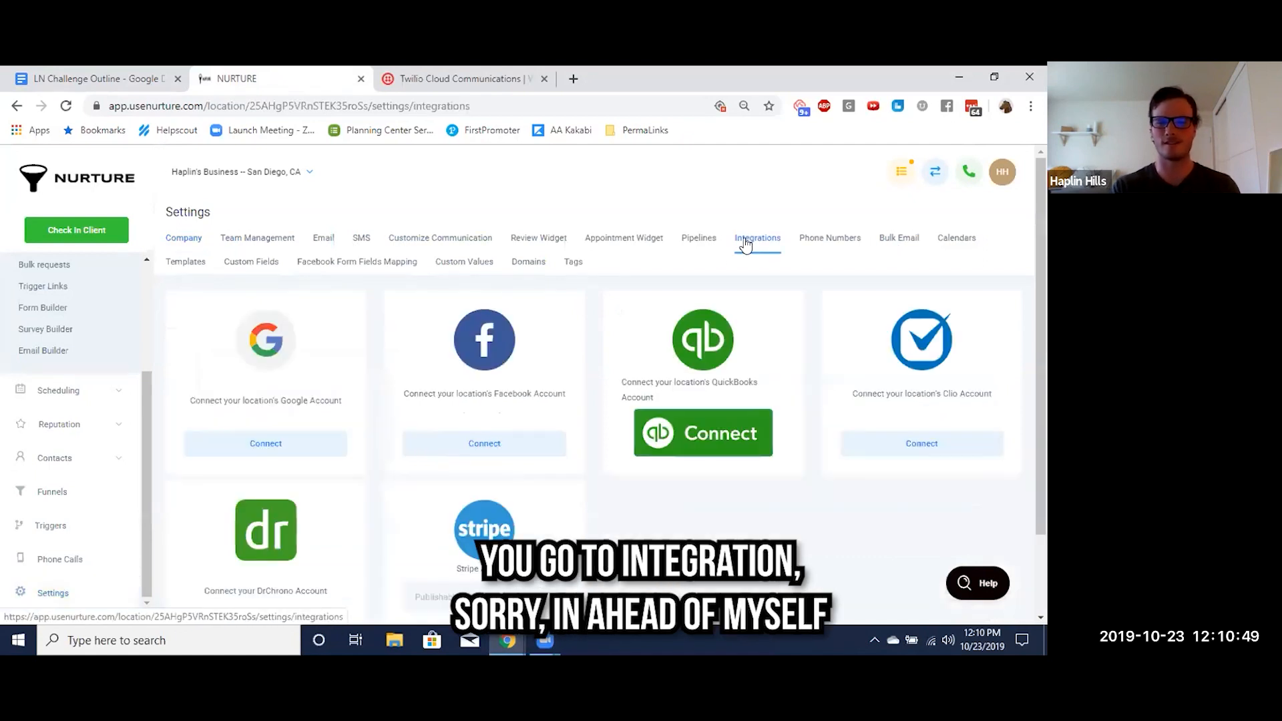
click(480, 435)
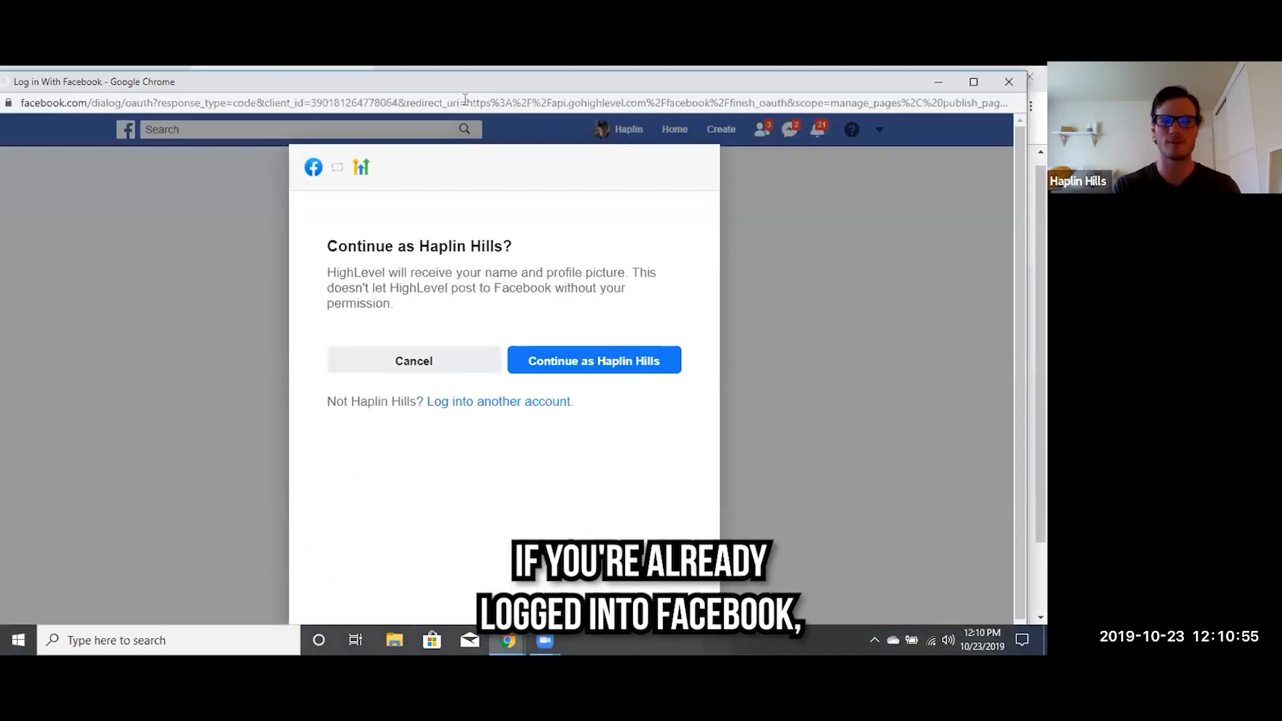
click(1008, 81)
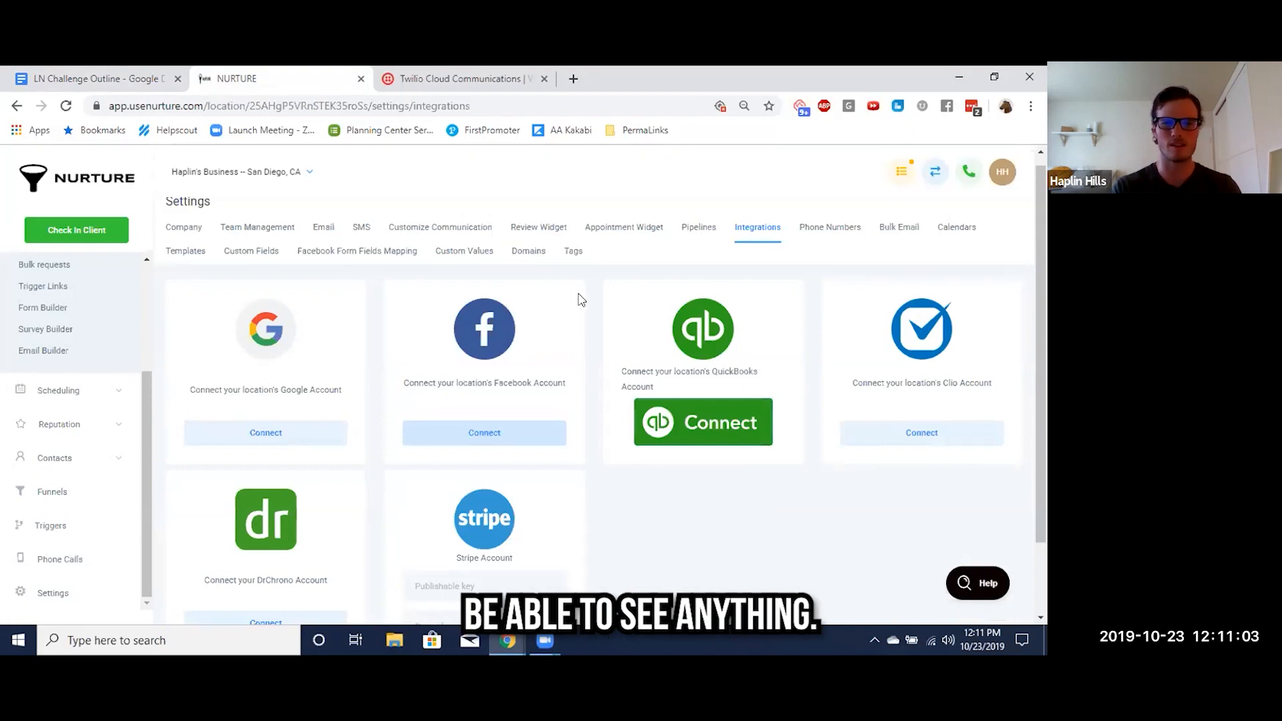
Connect Facebook with the signed-in profile, granting HighLevel all permissions for the FitClub Accelerator and The Coldsons pages, and finish the linking
click(484, 443)
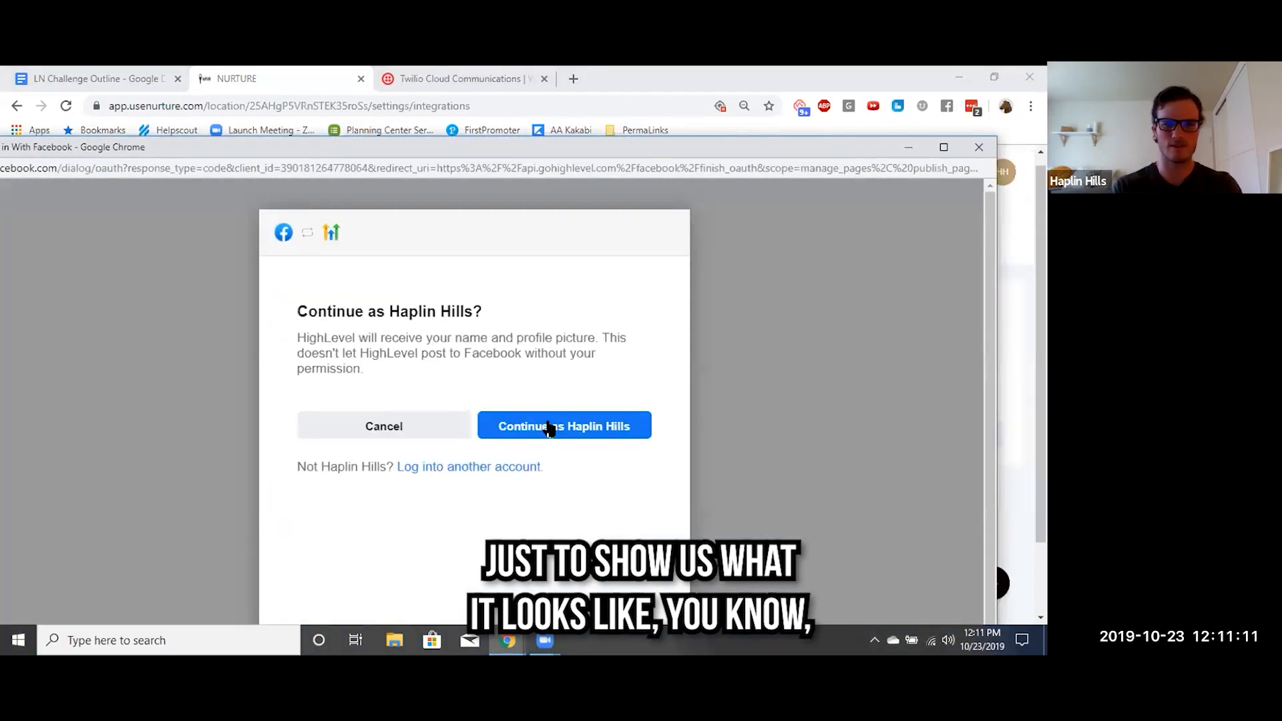
click(553, 424)
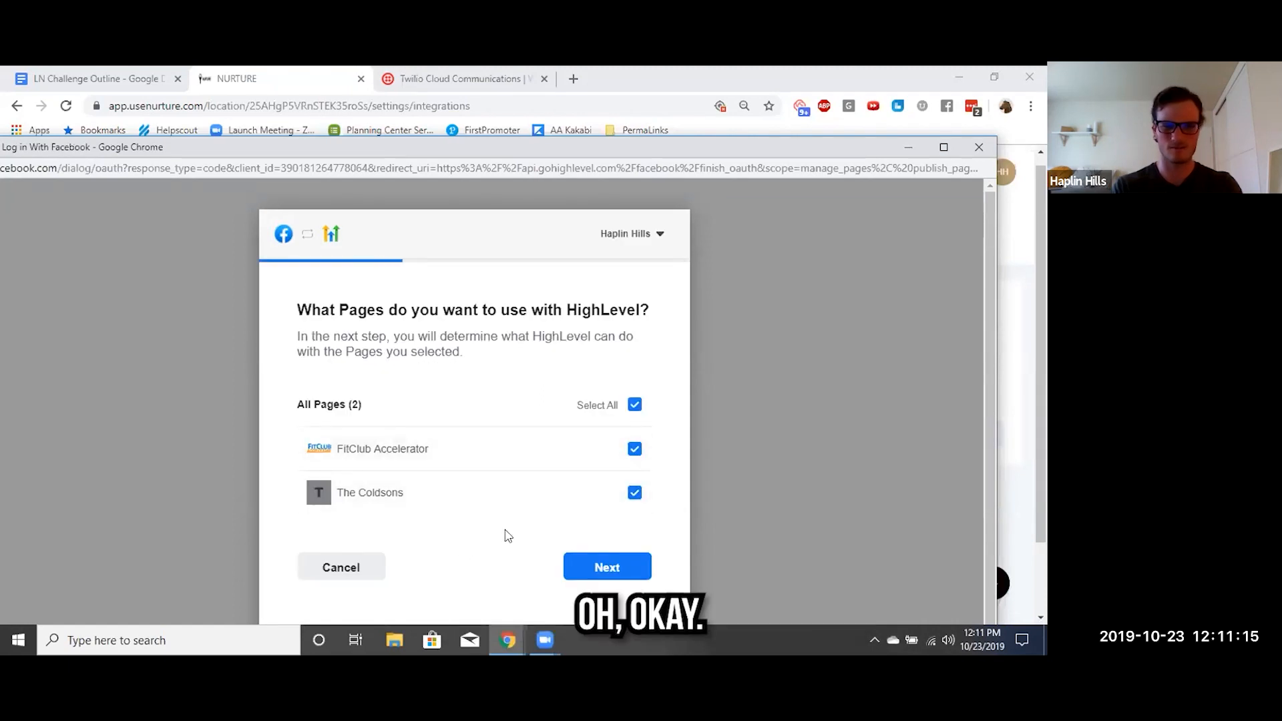
click(608, 581)
scroll(628, 481, down, 1)
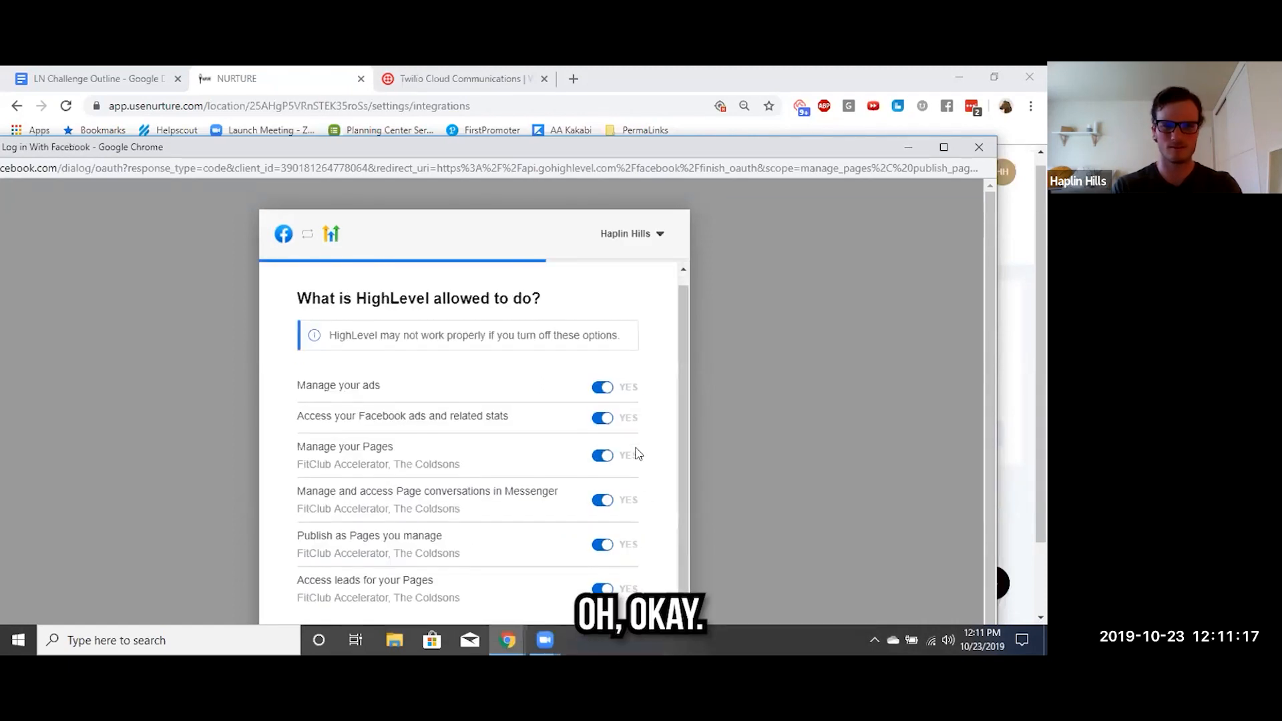
drag(680, 143, 733, 6)
click(653, 530)
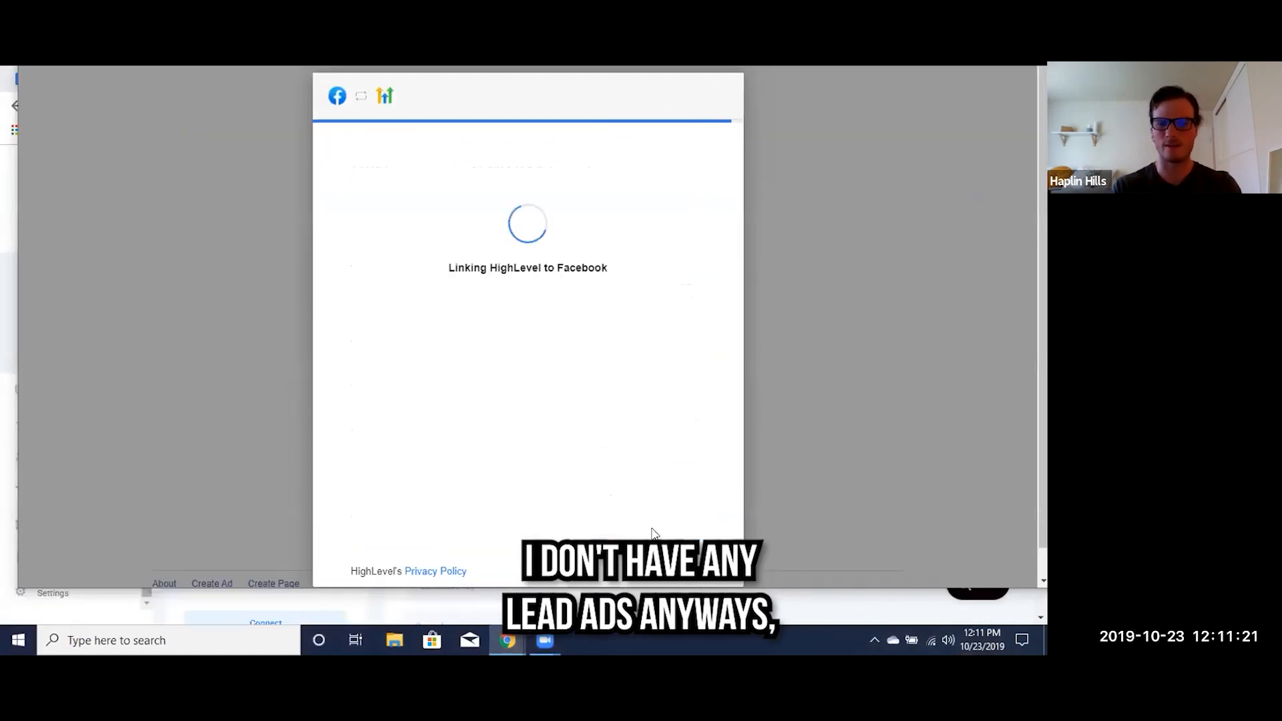
click(524, 311)
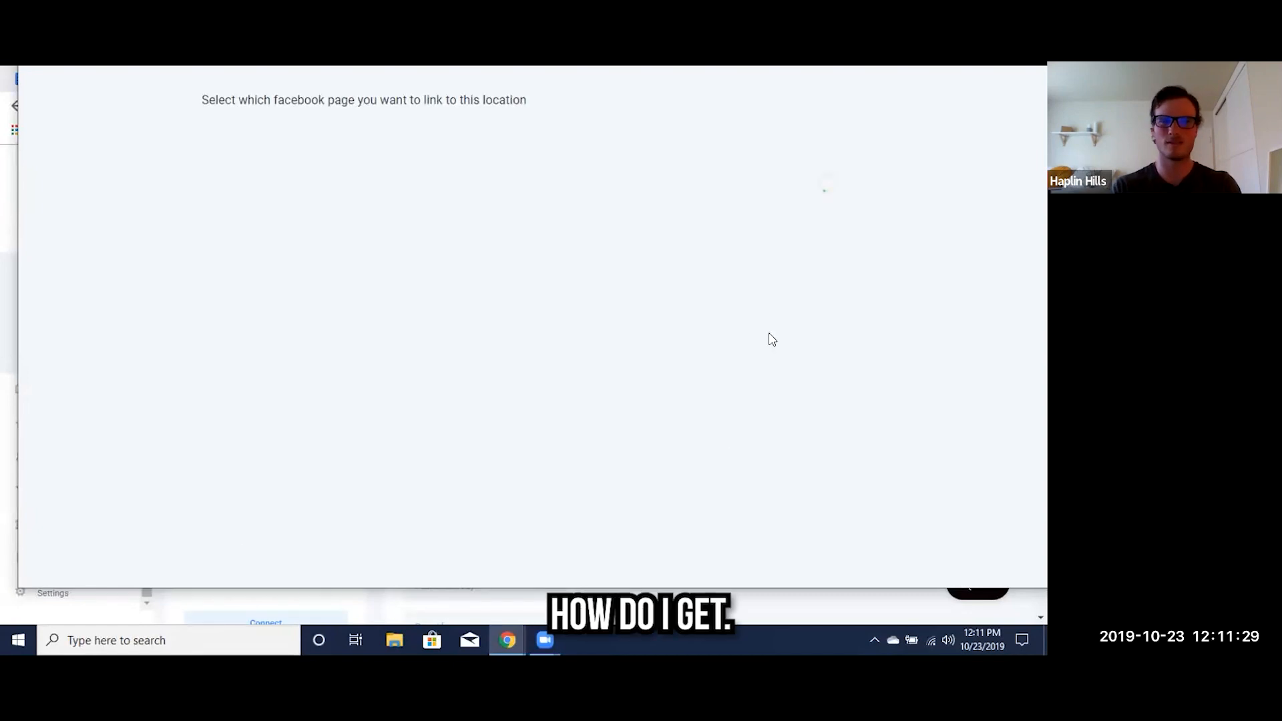
Close the Facebook page selection window without choosing a page and open the location's Facebook Form Fields Mapping settings
drag(48, 73, 42, 173)
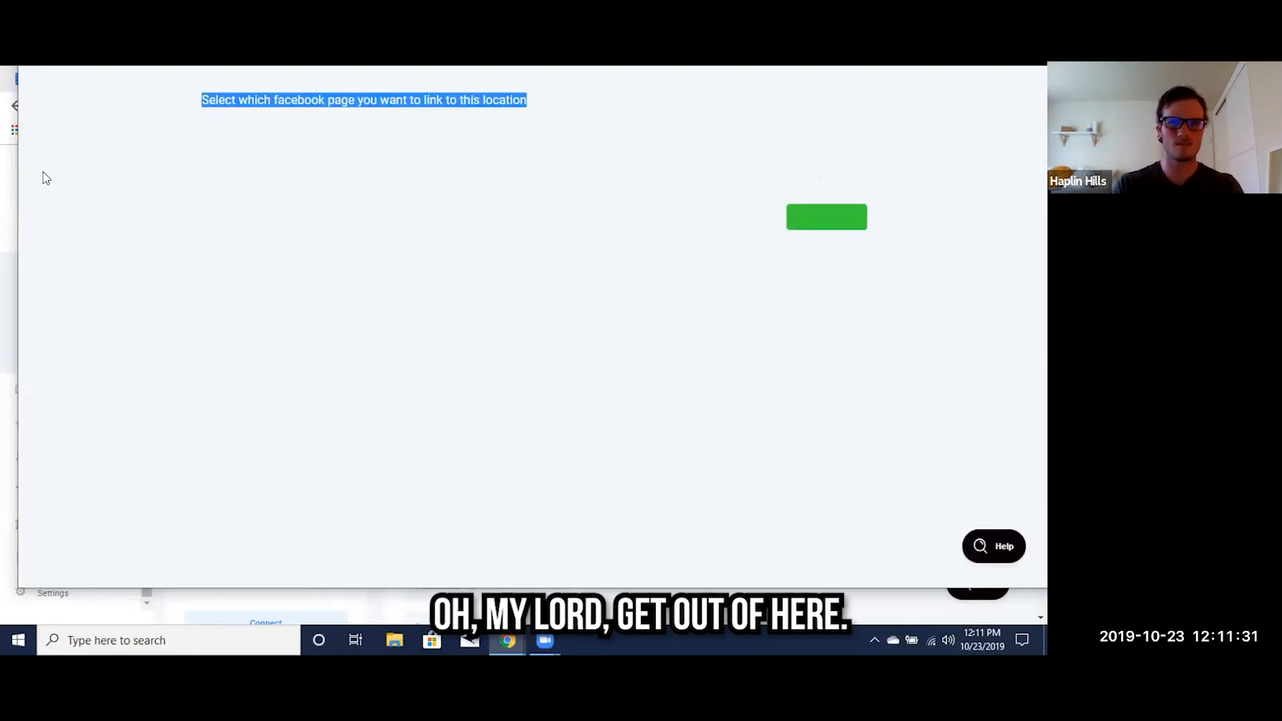
key(alt+Tab)
key(alt+Tab)
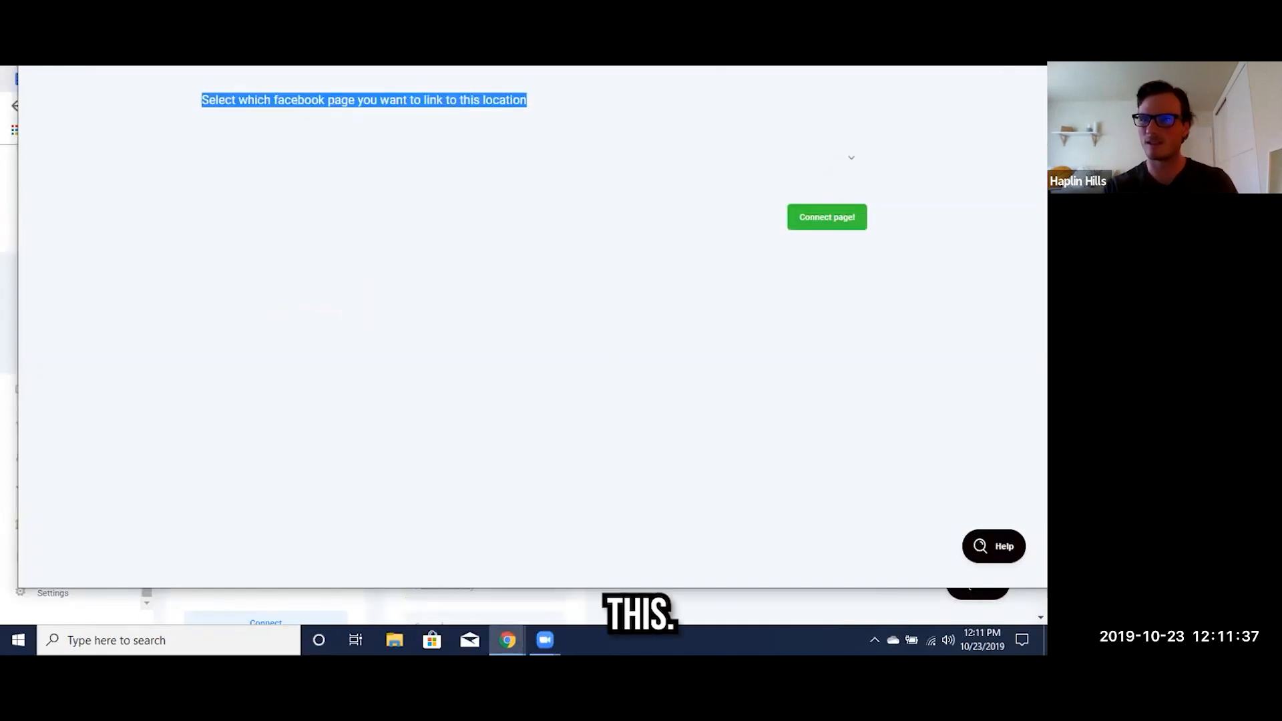
drag(926, 10, 694, 116)
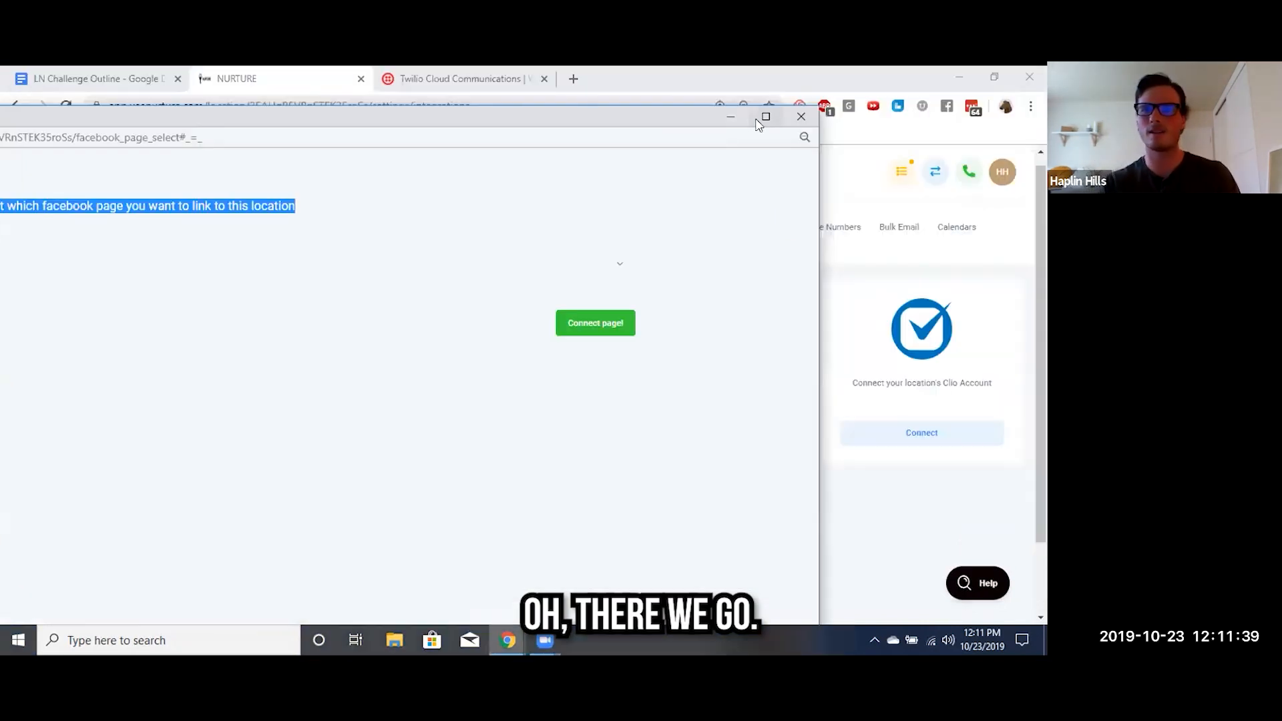
click(800, 119)
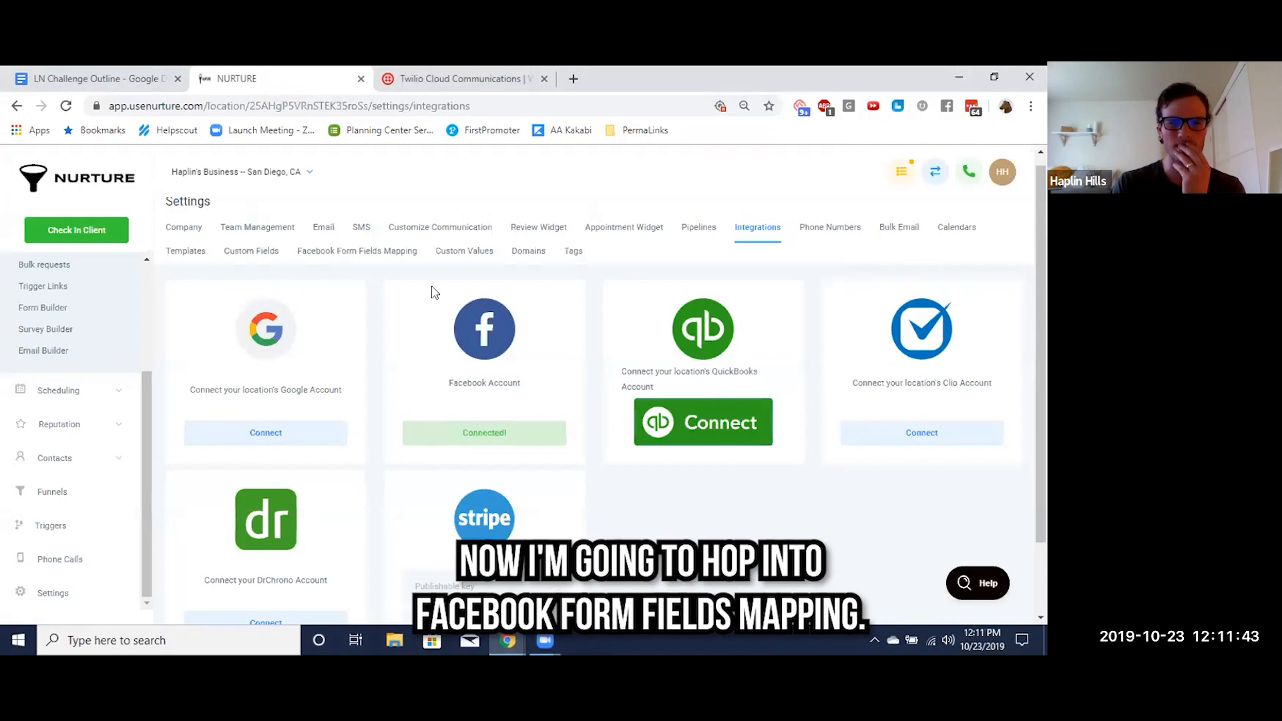
click(370, 258)
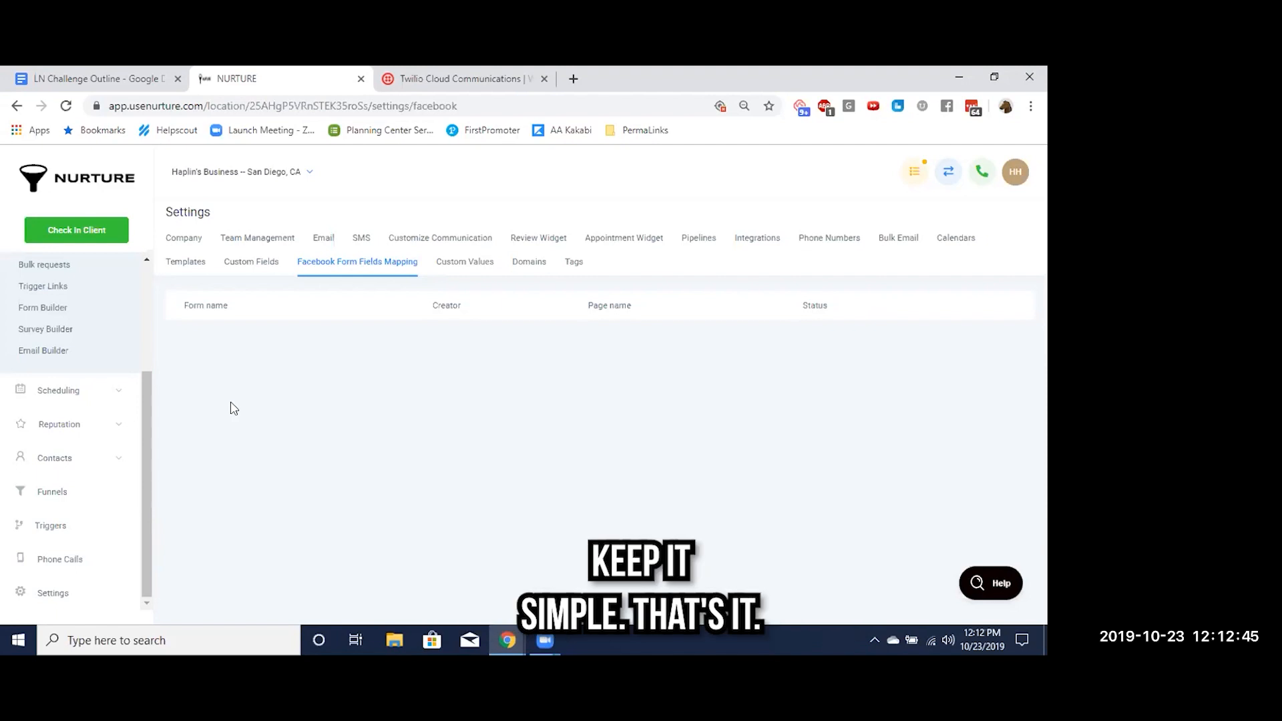
scroll(91, 395, up, 1)
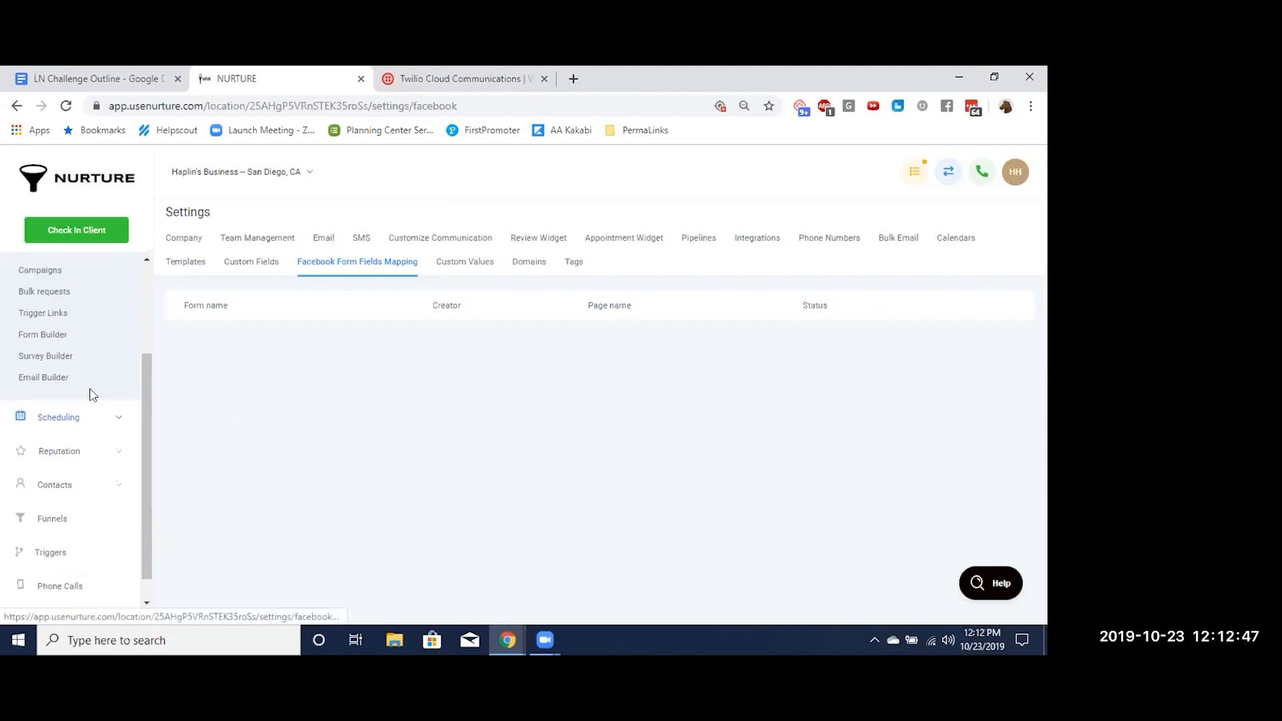
Switch to the LN Challenge Outline and highlight the Lead Ads items 6.1 "Integrate FB" and 6.2 "Sync the fields" in yellow
key(ctrl+shift+Tab)
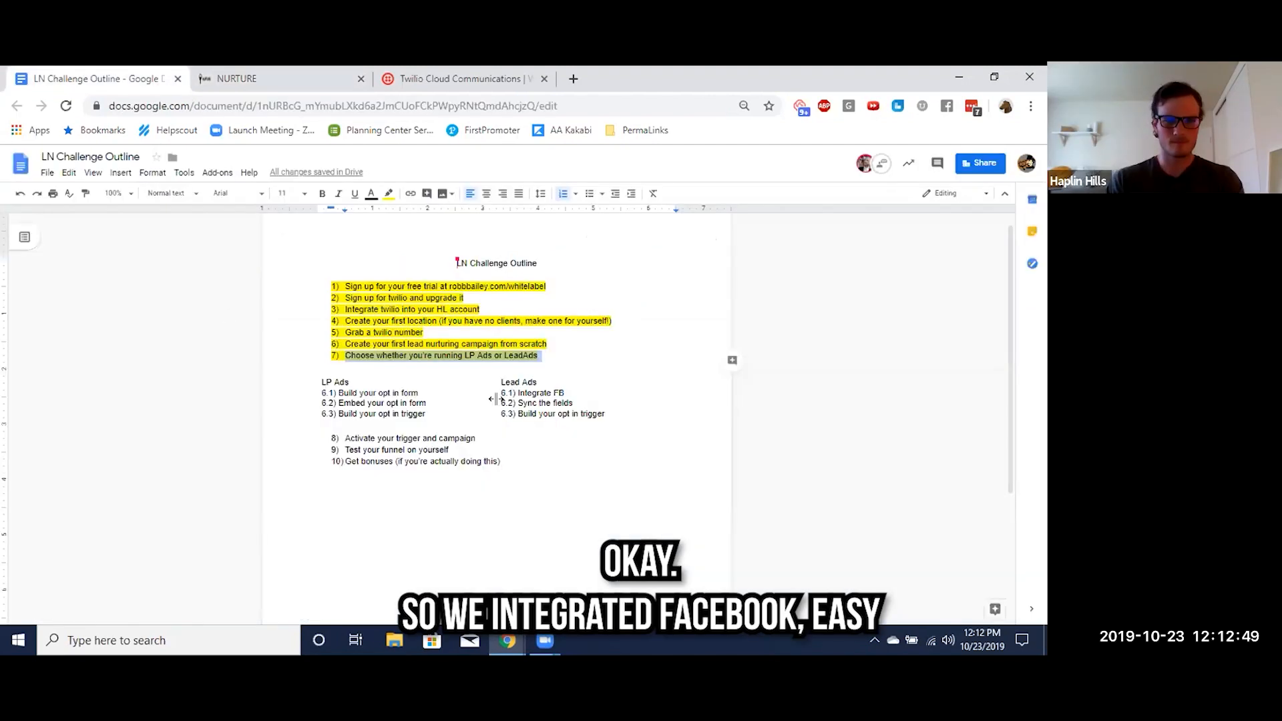
triple_click(532, 392)
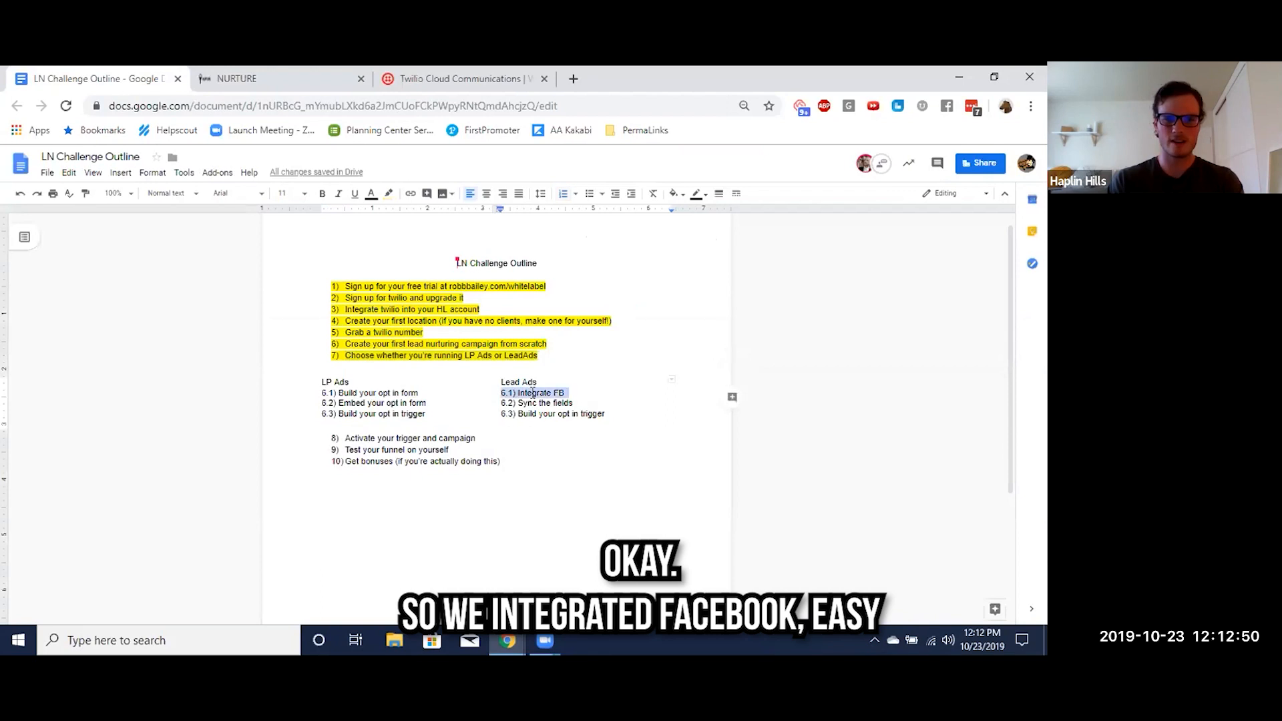
click(391, 195)
click(432, 242)
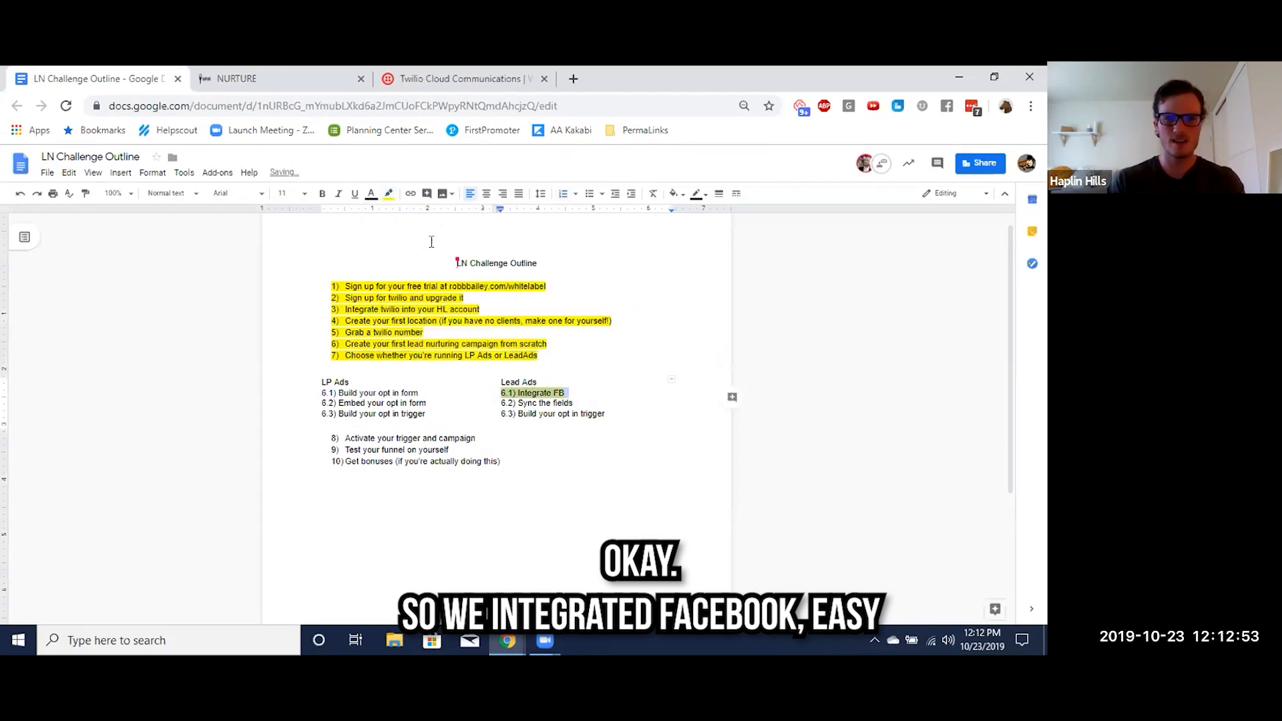
triple_click(533, 403)
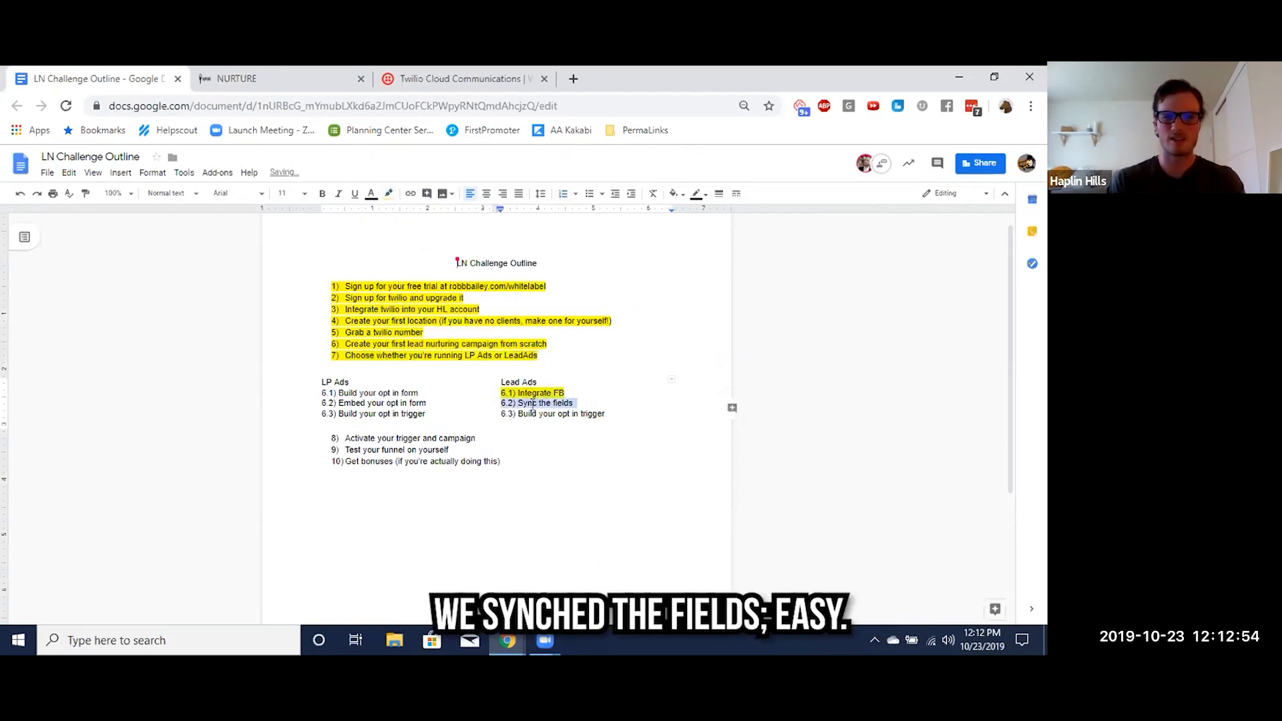
click(389, 194)
click(432, 242)
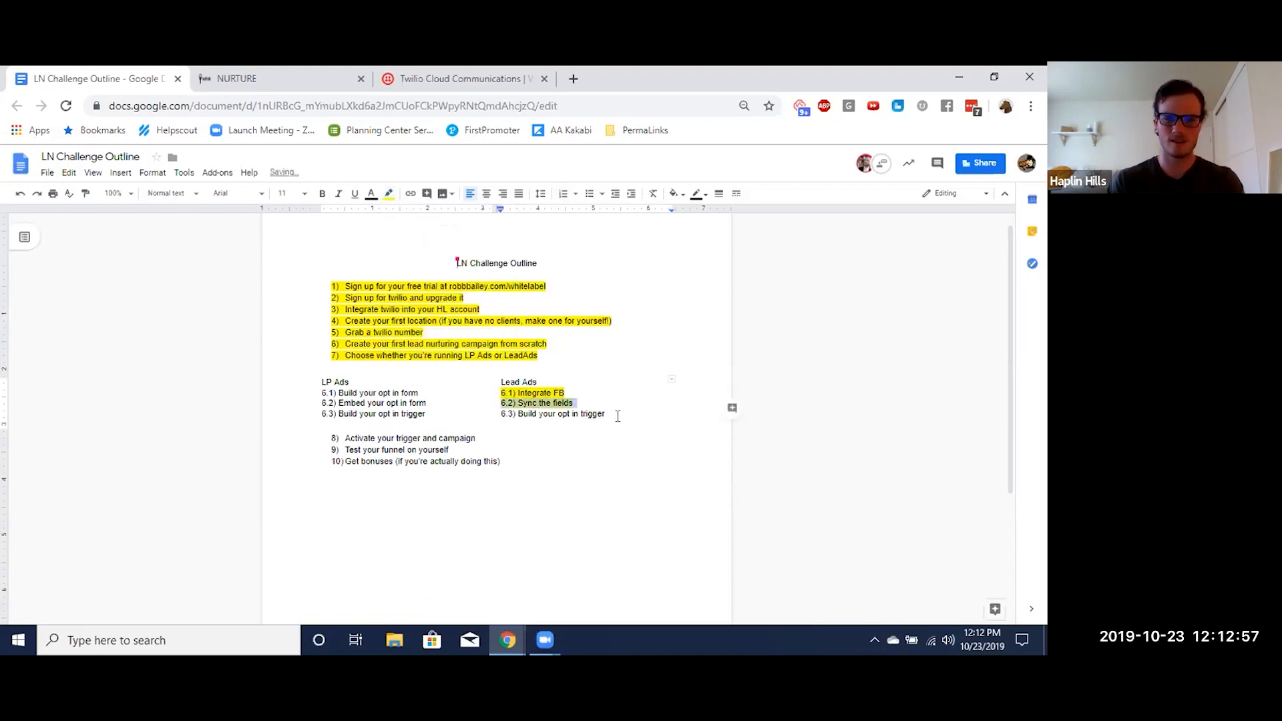
click(568, 421)
Switch to Nurture and create a new basic trigger rule named "Fb Lead Ad Trigger"
click(257, 79)
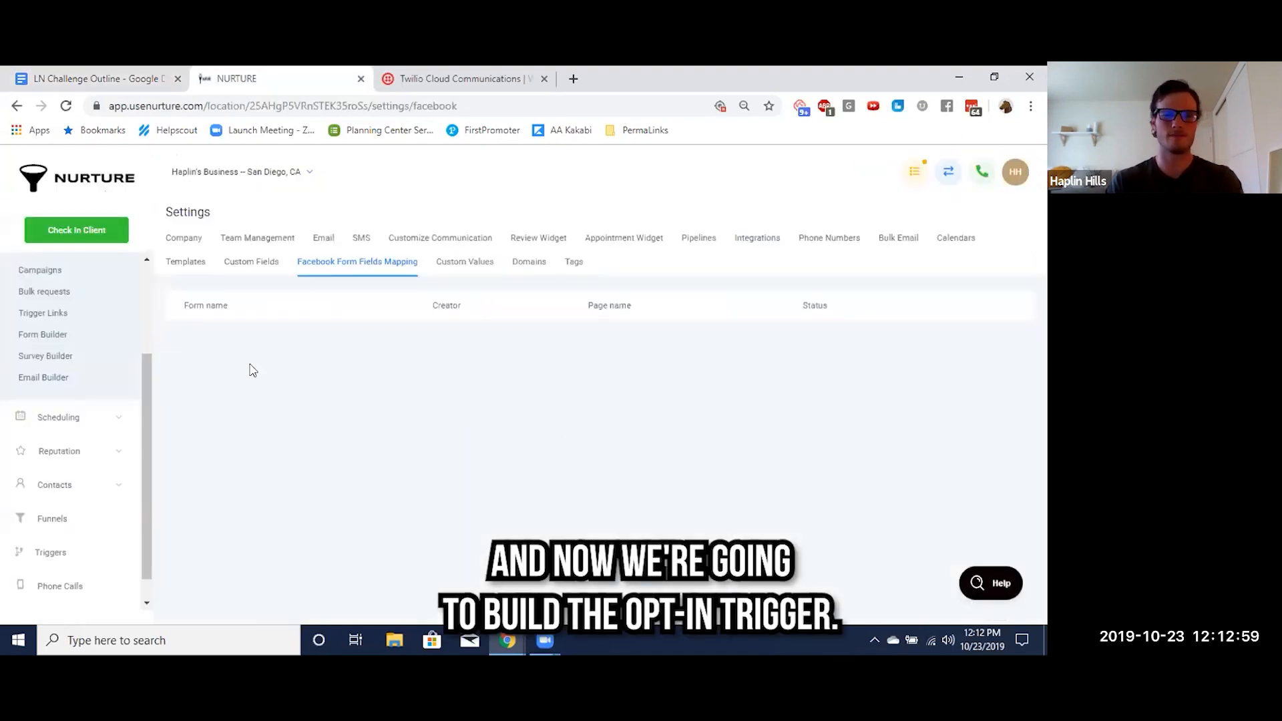
scroll(67, 501, down, 1)
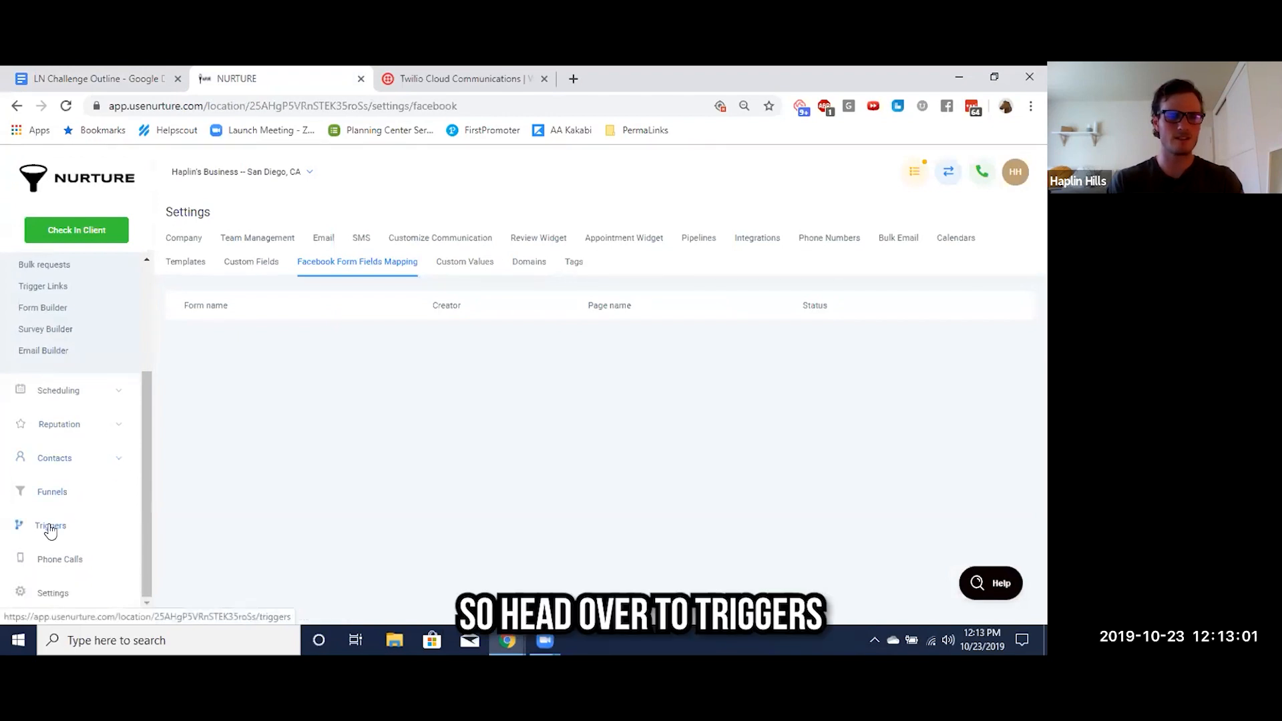
click(50, 528)
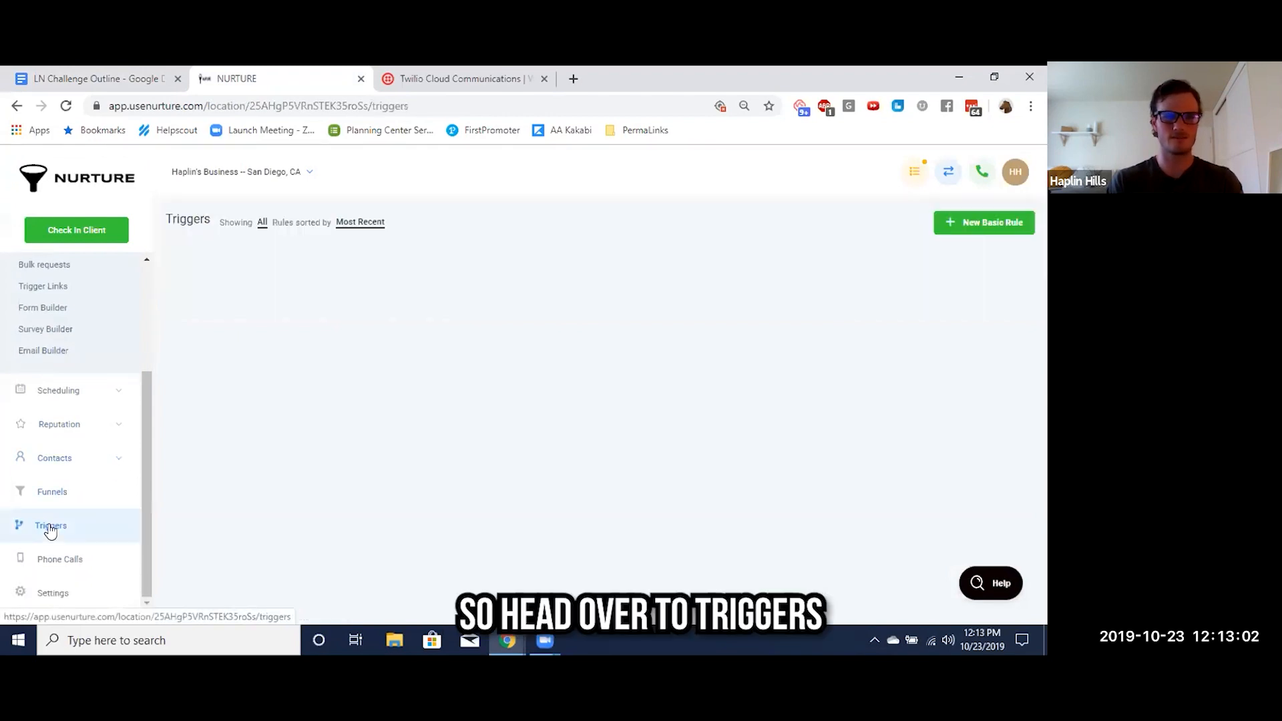
click(968, 225)
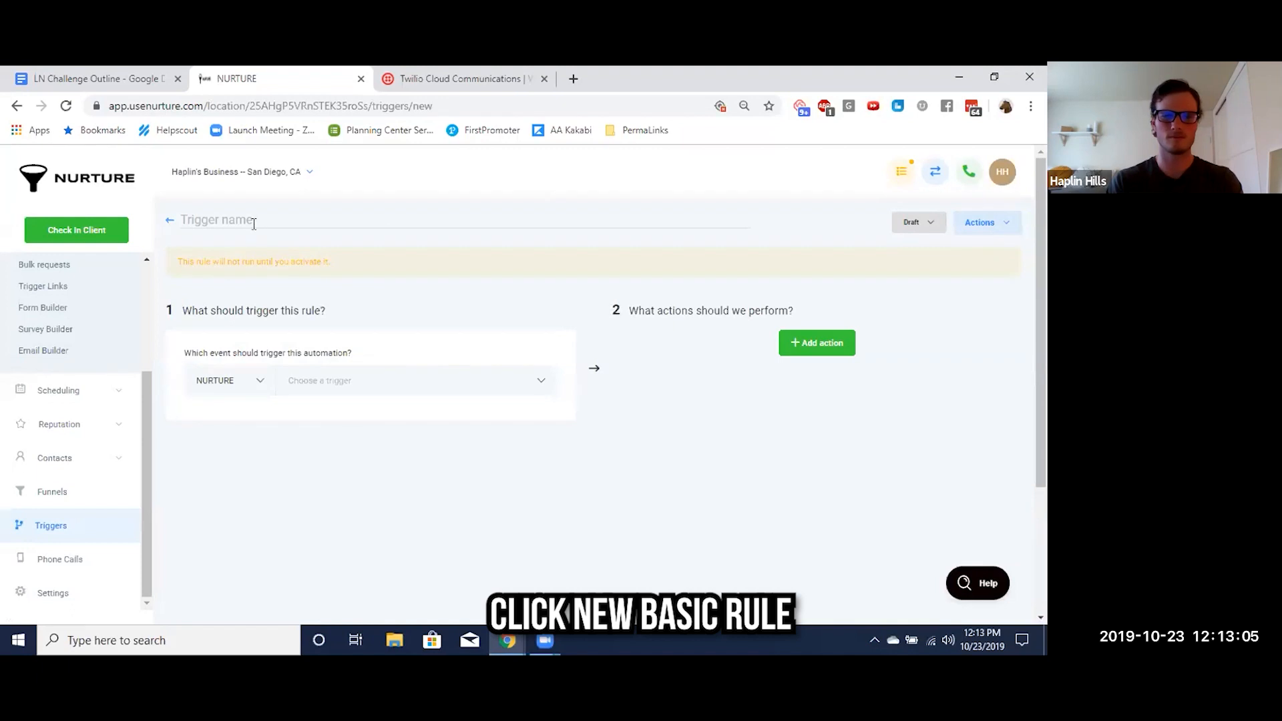
text(Fb Lea)
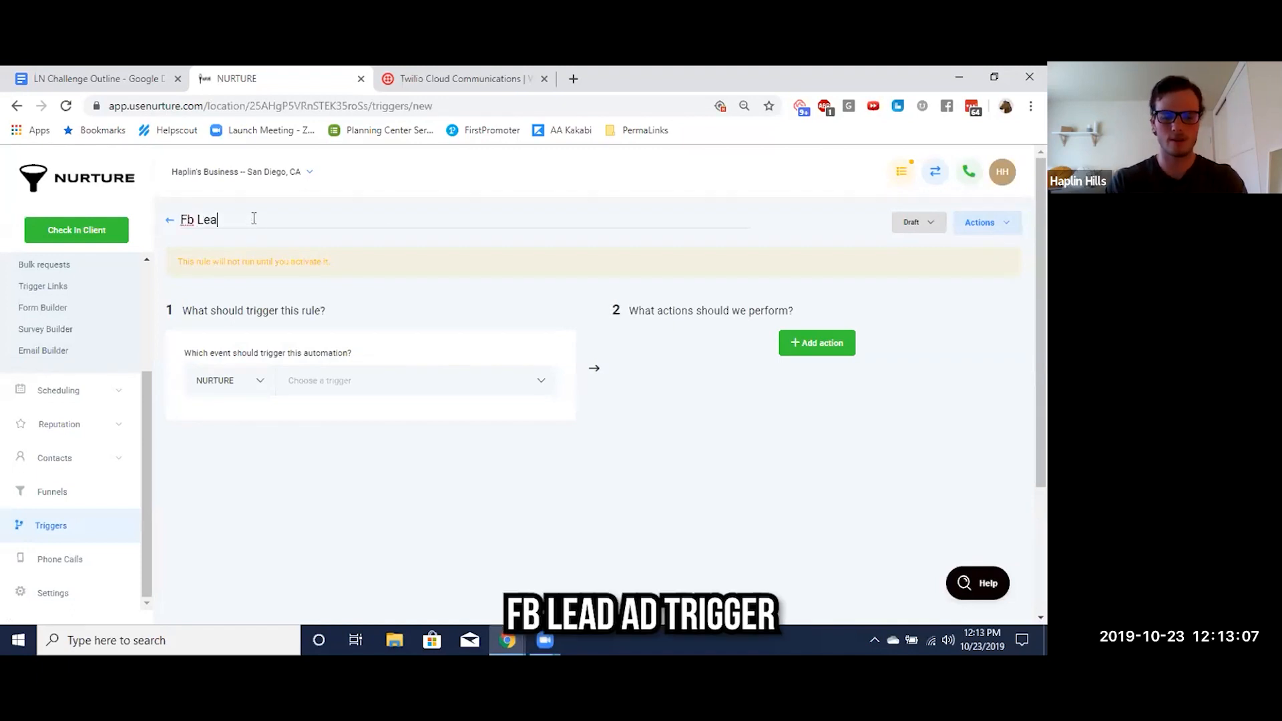
text(d Ad Trigger)
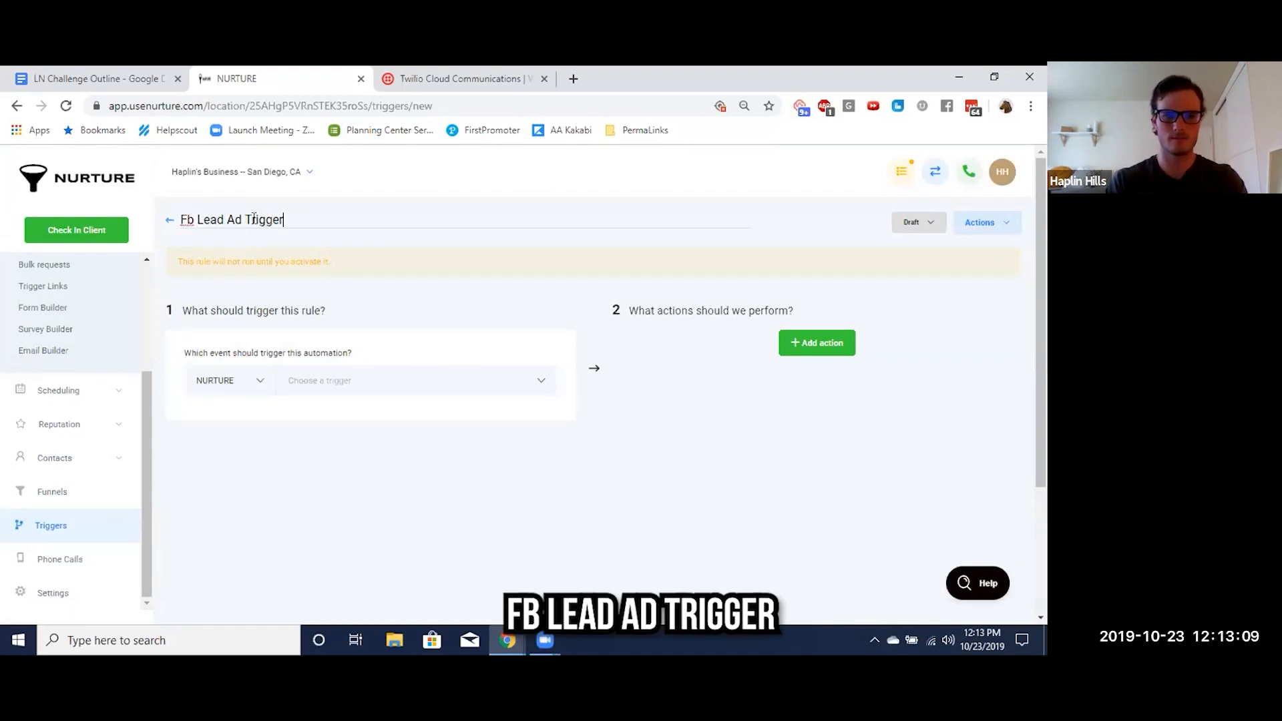
Set the rule's event to Facebook with the Facebook Lead Form Submitted trigger, and add an In Form filter
click(315, 381)
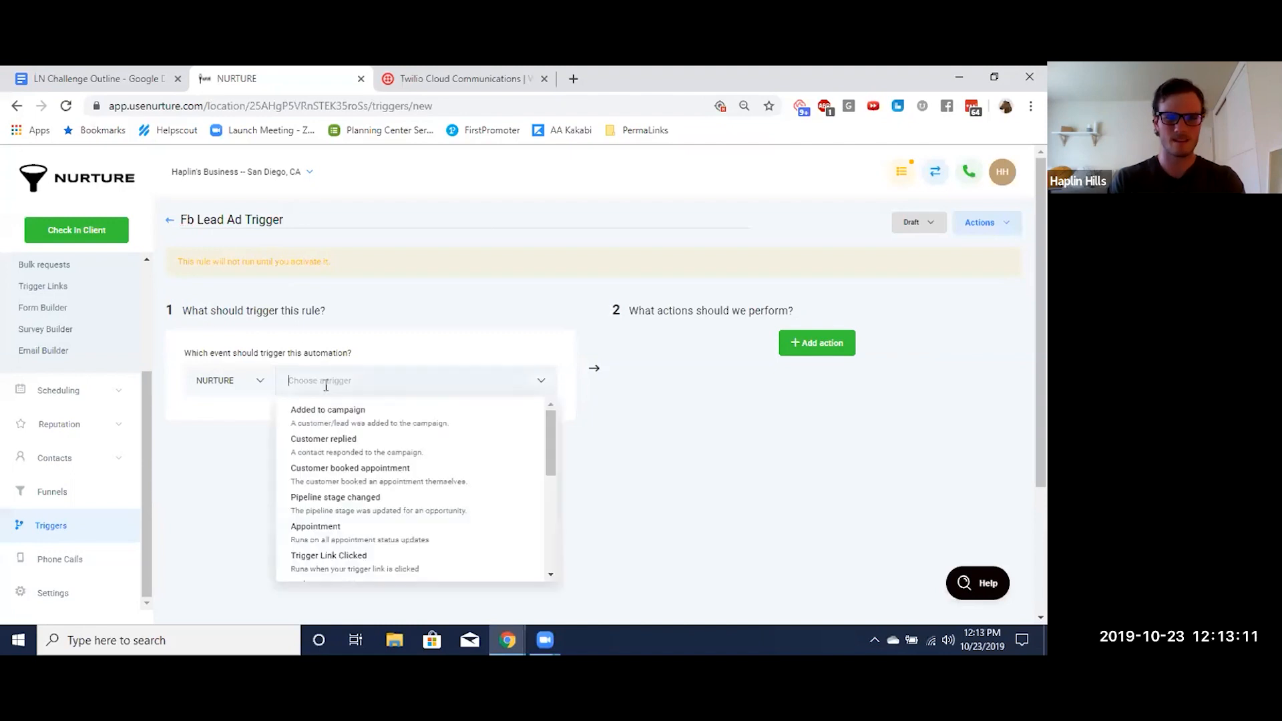
click(235, 432)
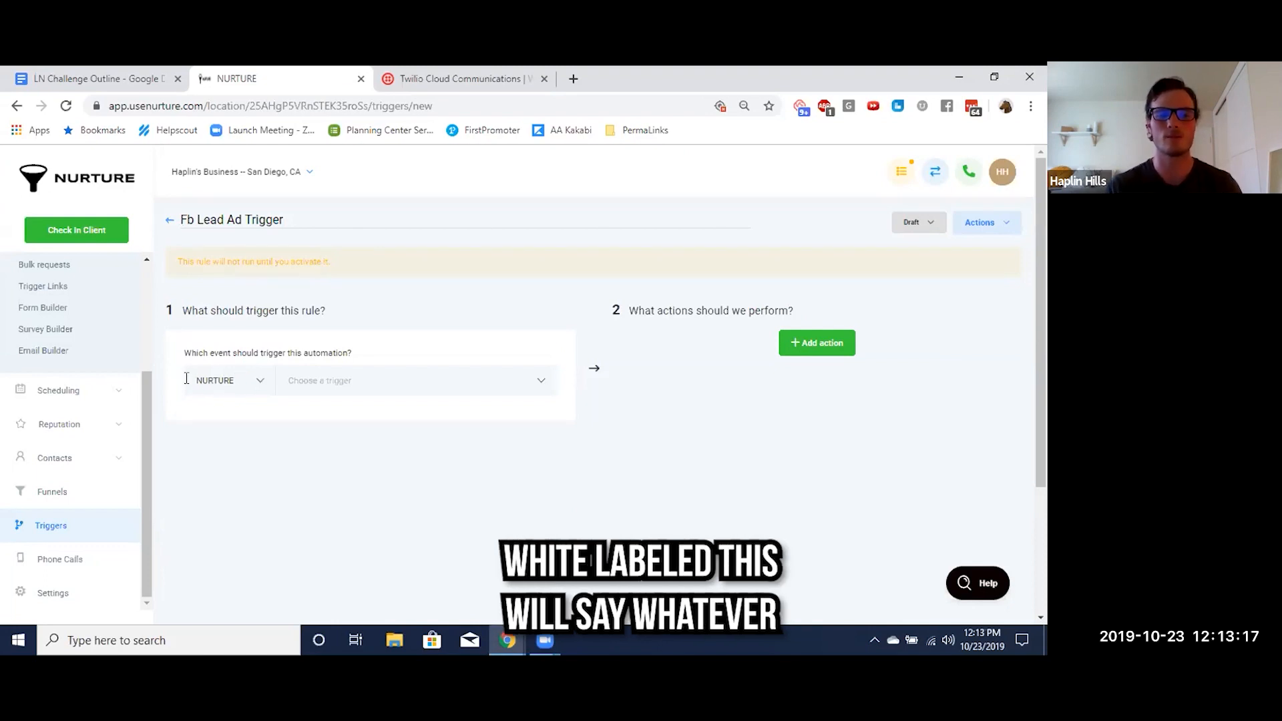
click(255, 380)
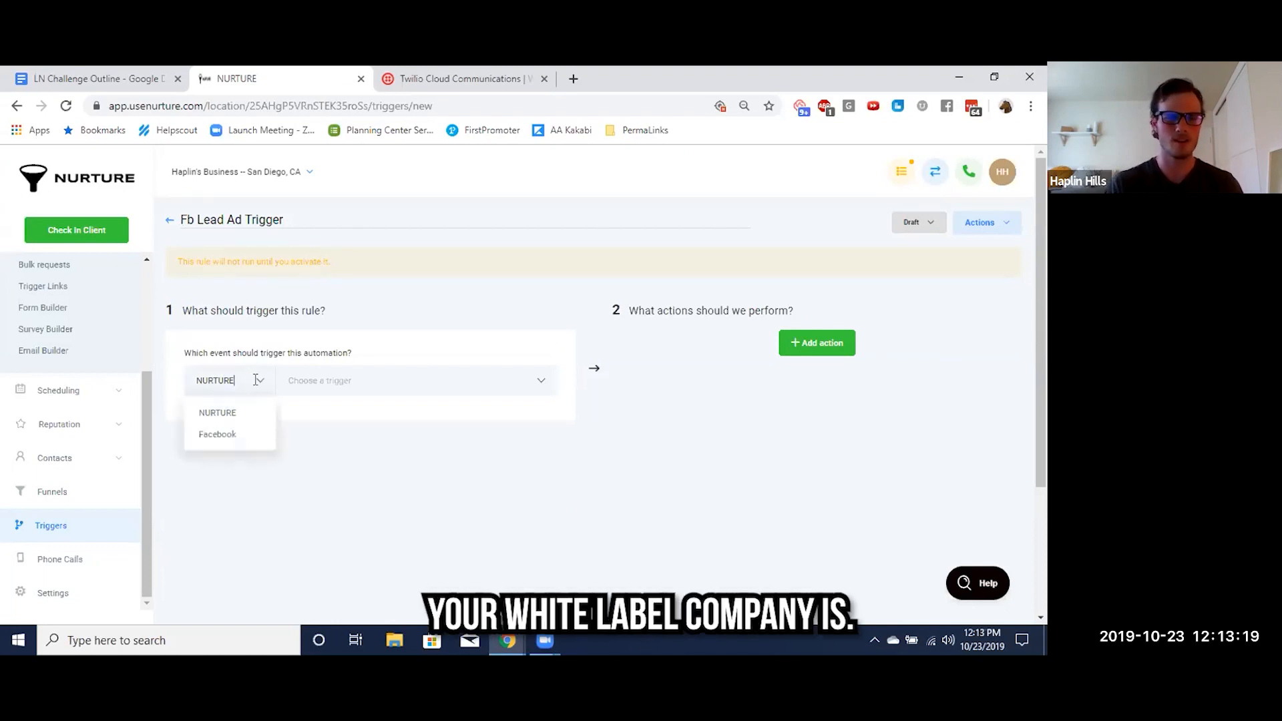
click(222, 438)
click(343, 384)
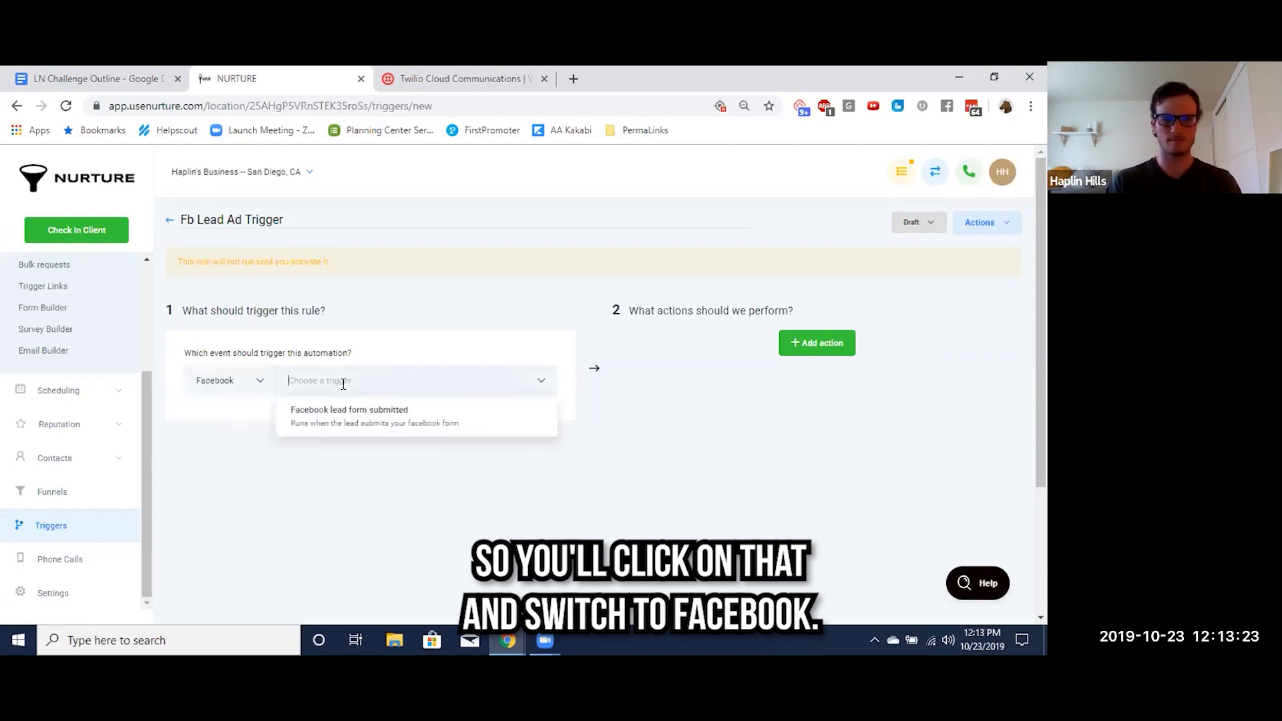
click(355, 414)
click(202, 417)
click(204, 444)
click(228, 494)
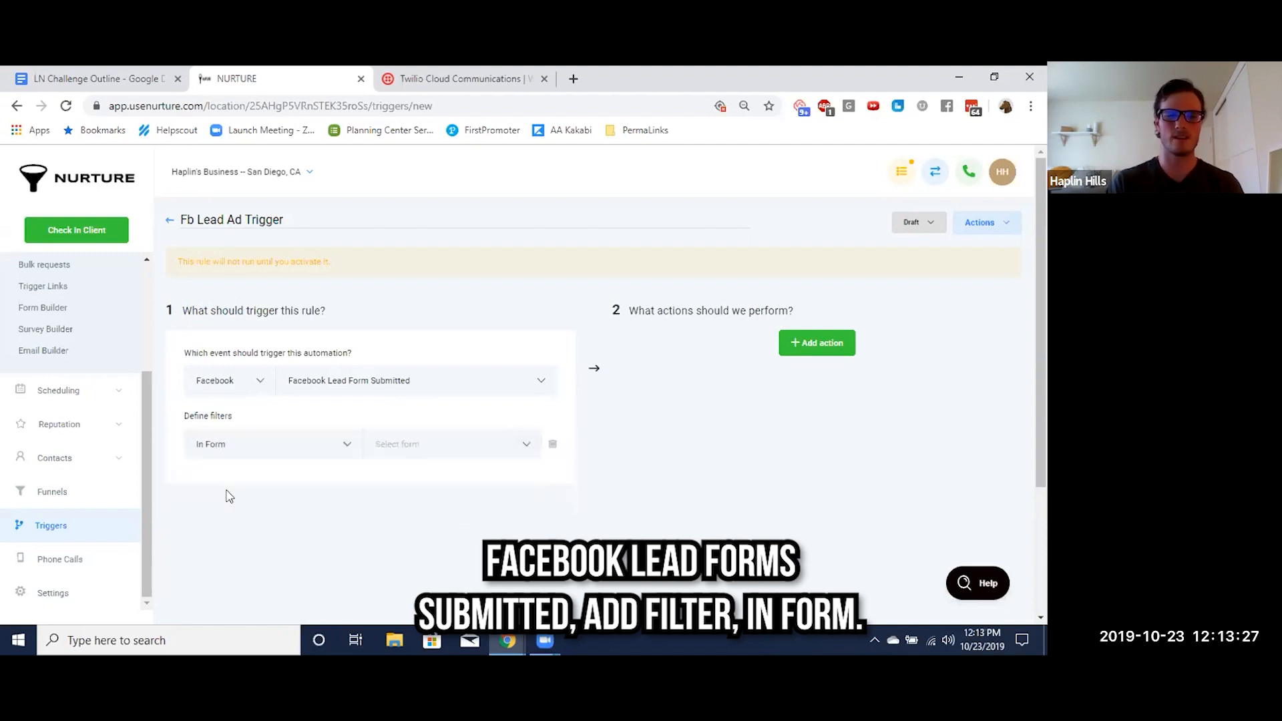
click(443, 444)
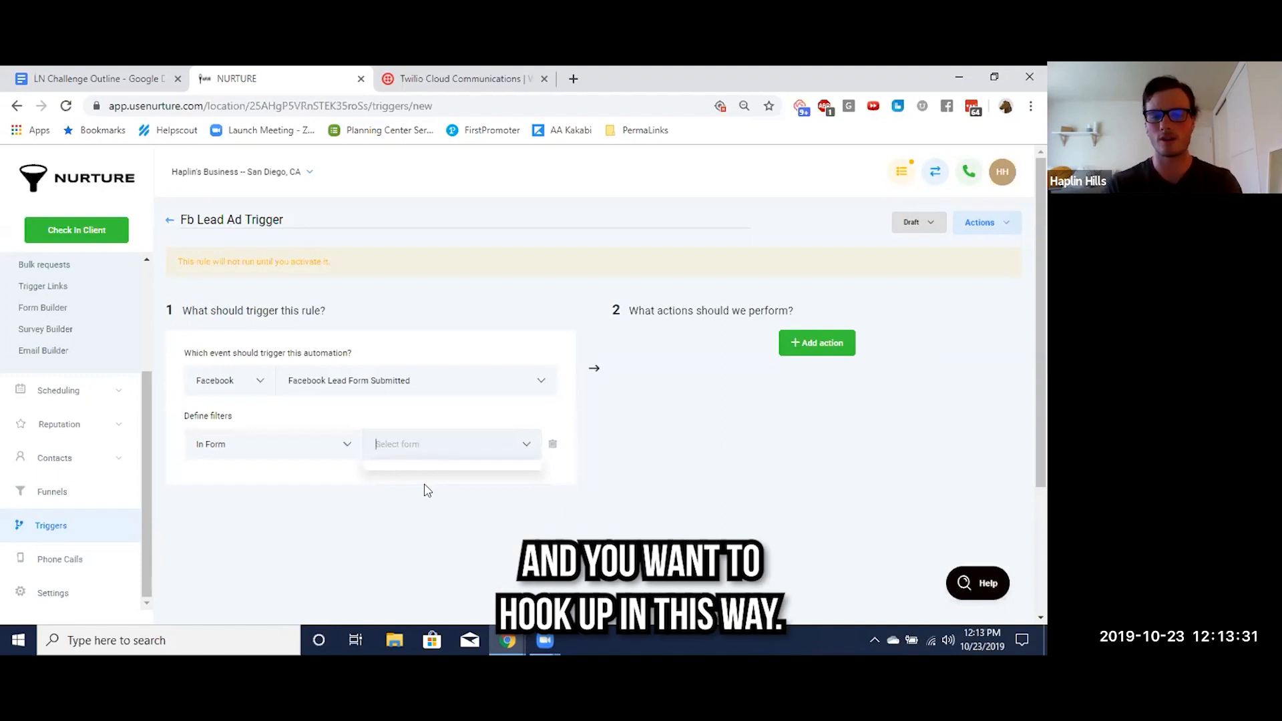
click(456, 490)
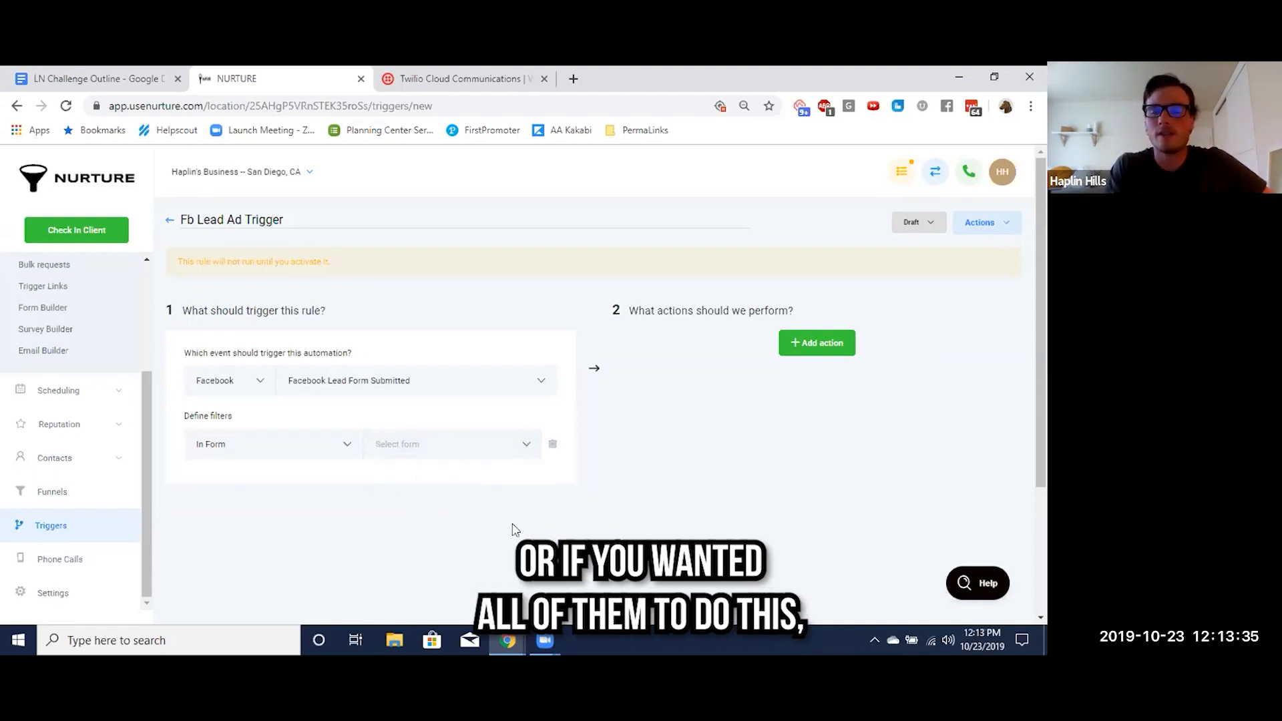
click(452, 442)
click(595, 513)
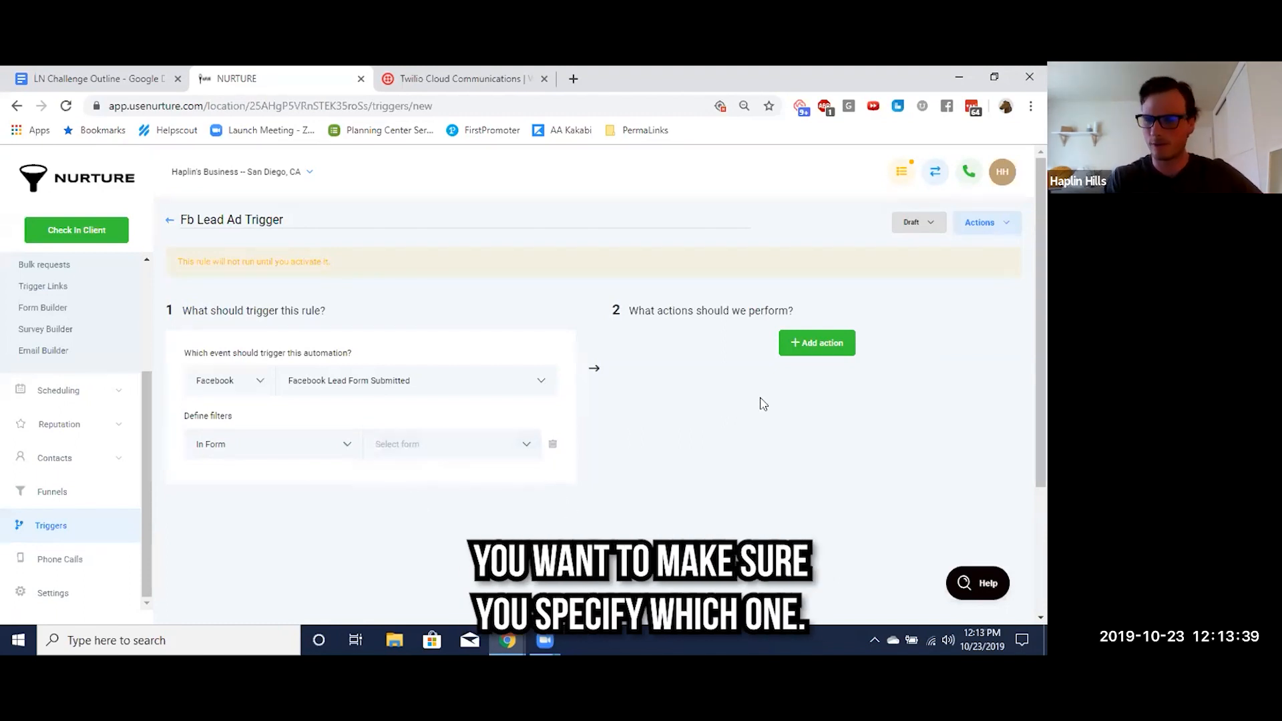
Add an Add To Campaign action using "Lead Nurturing Example for Snow Cones" and set the rule's status to Active
click(813, 349)
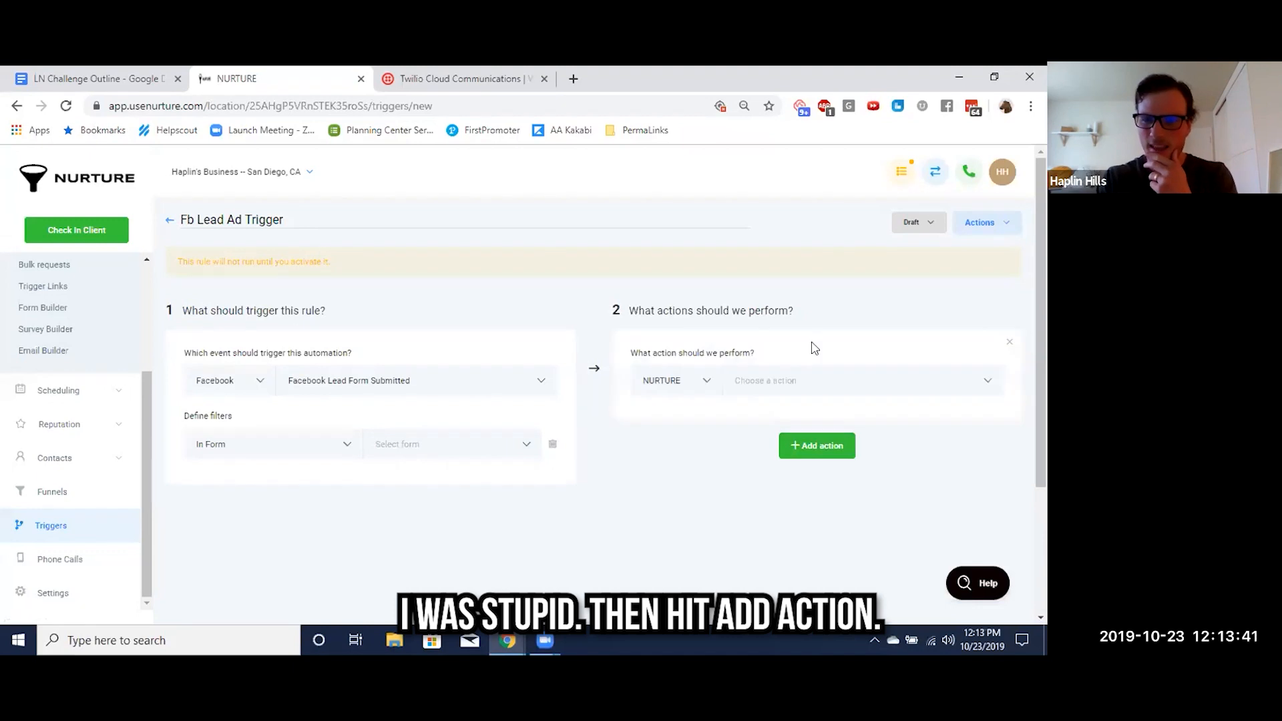
click(786, 371)
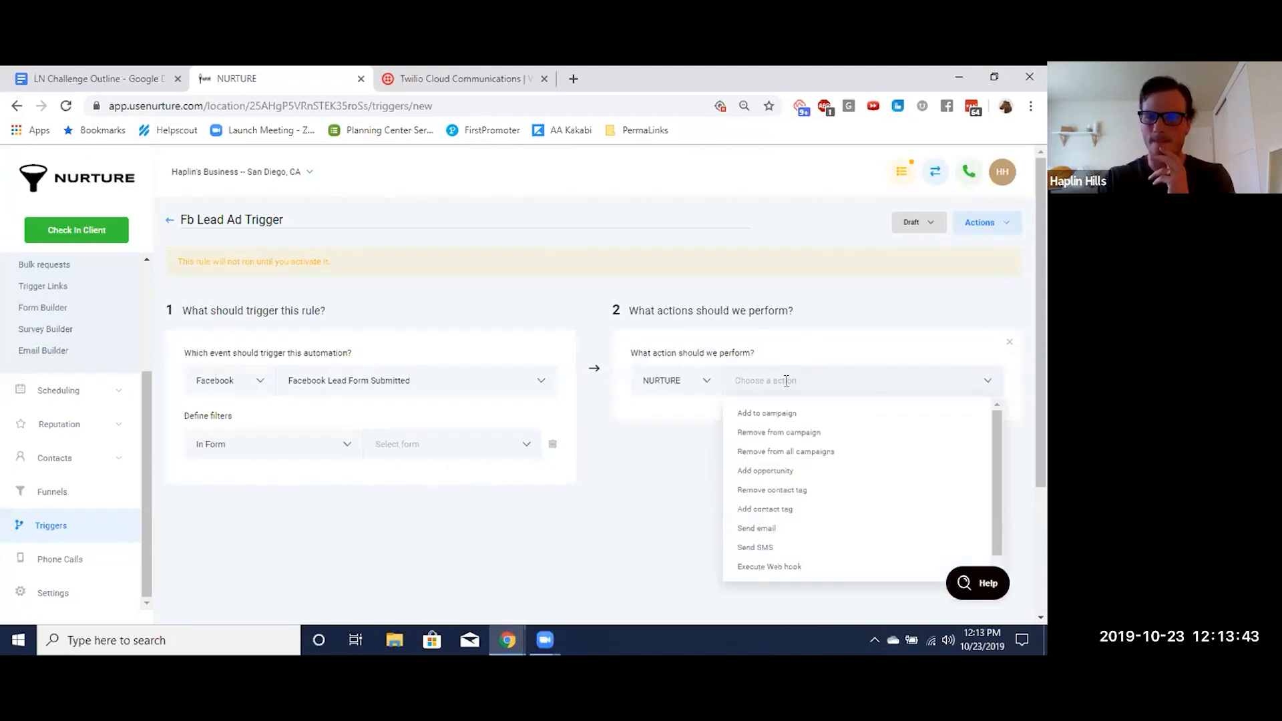
click(779, 415)
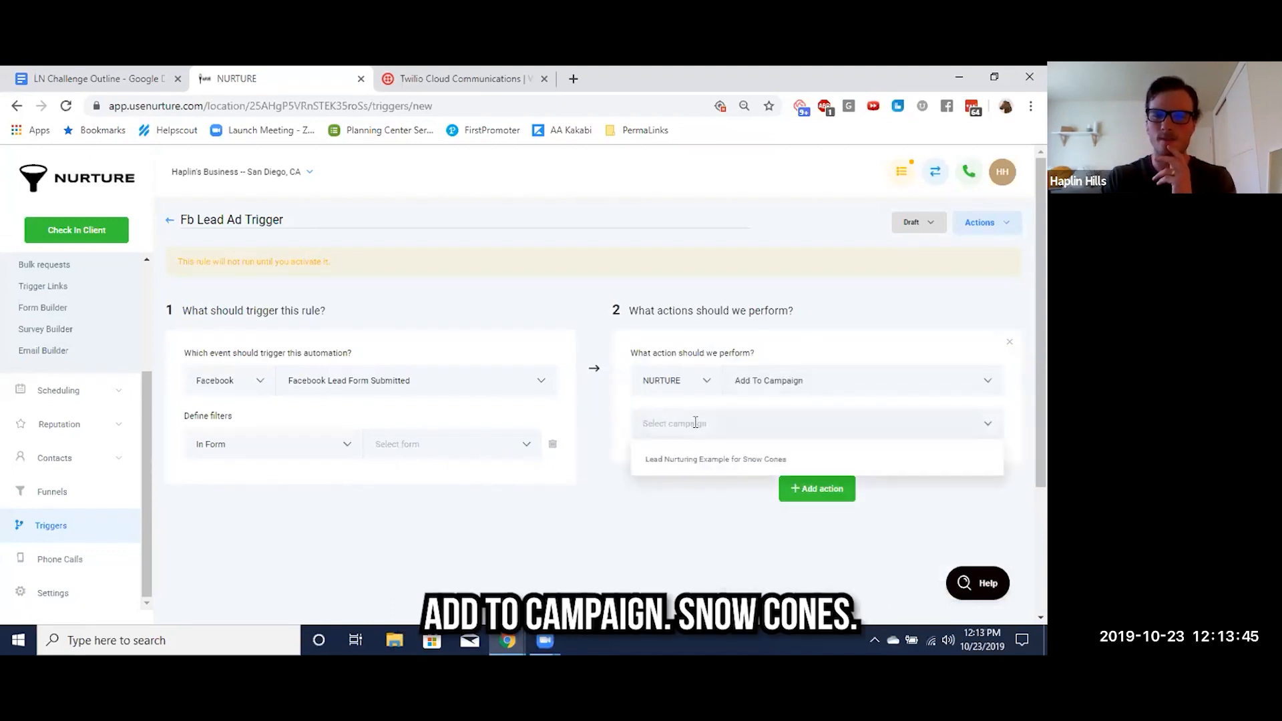
click(719, 462)
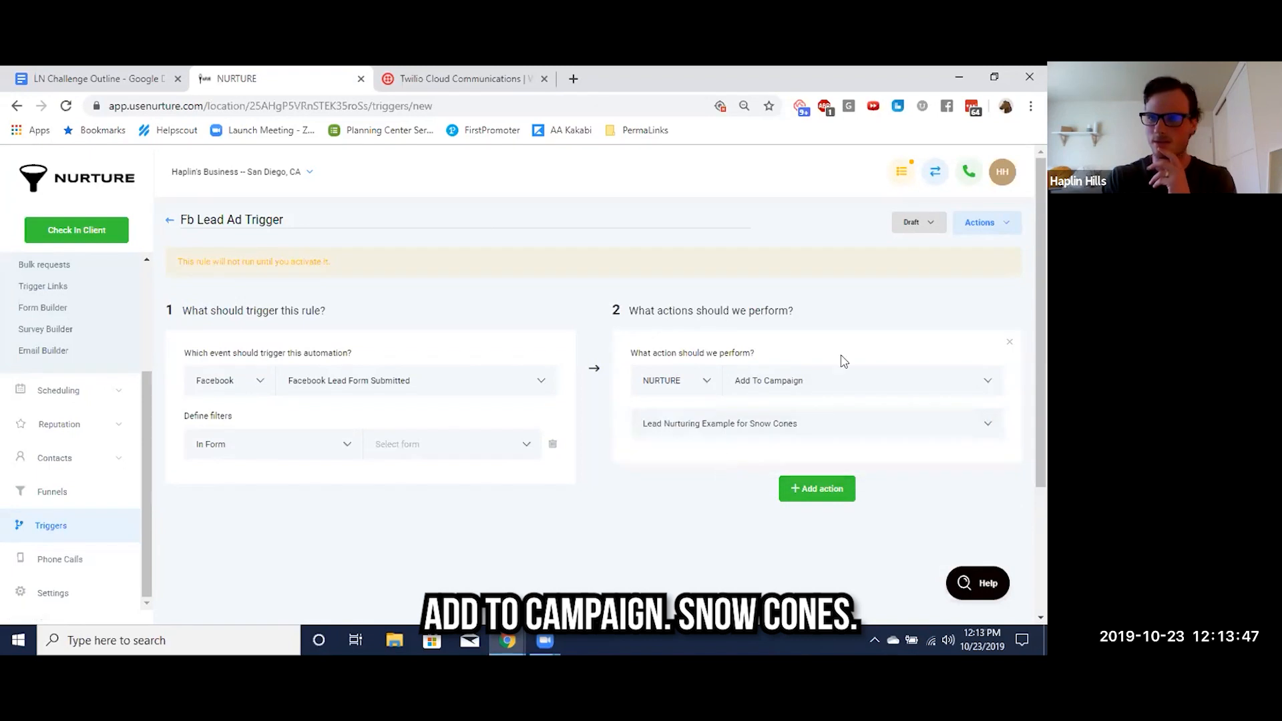
click(928, 234)
click(916, 256)
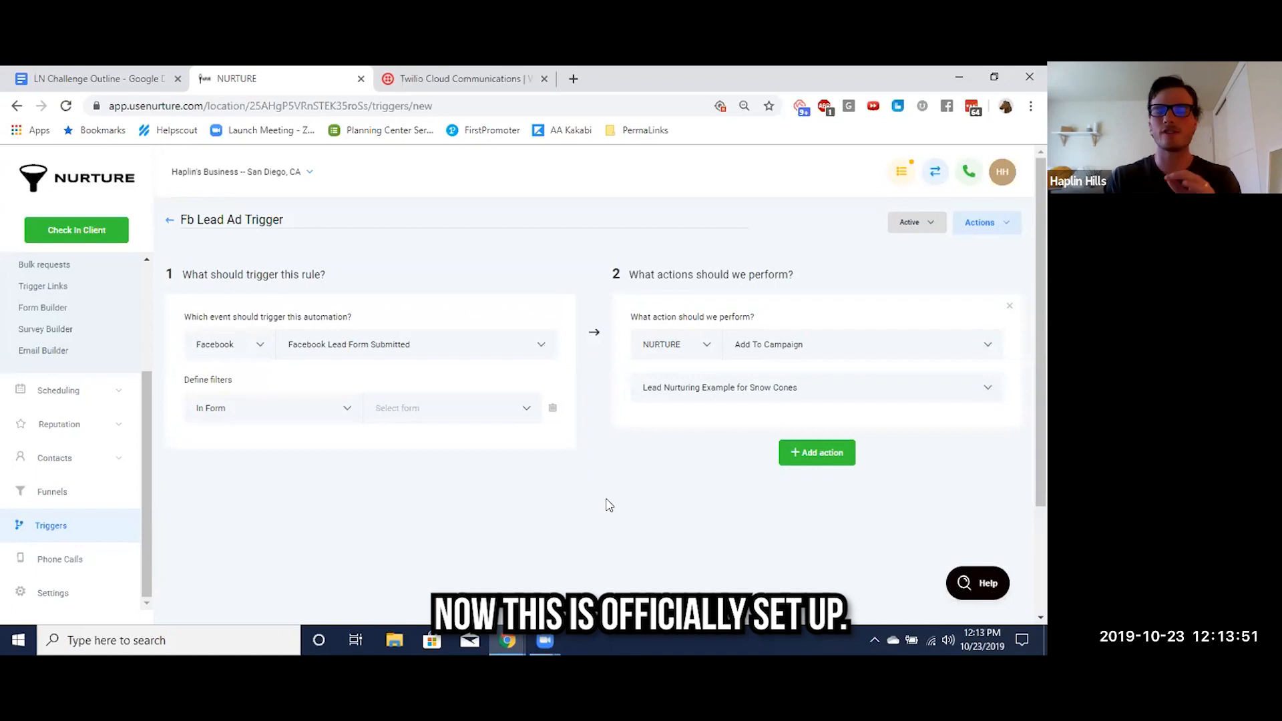
Highlight the Lead Ads item 6.3 "Build your opt in trigger" in yellow in the LN Challenge Outline, and return to the trigger in Nurture
click(50, 81)
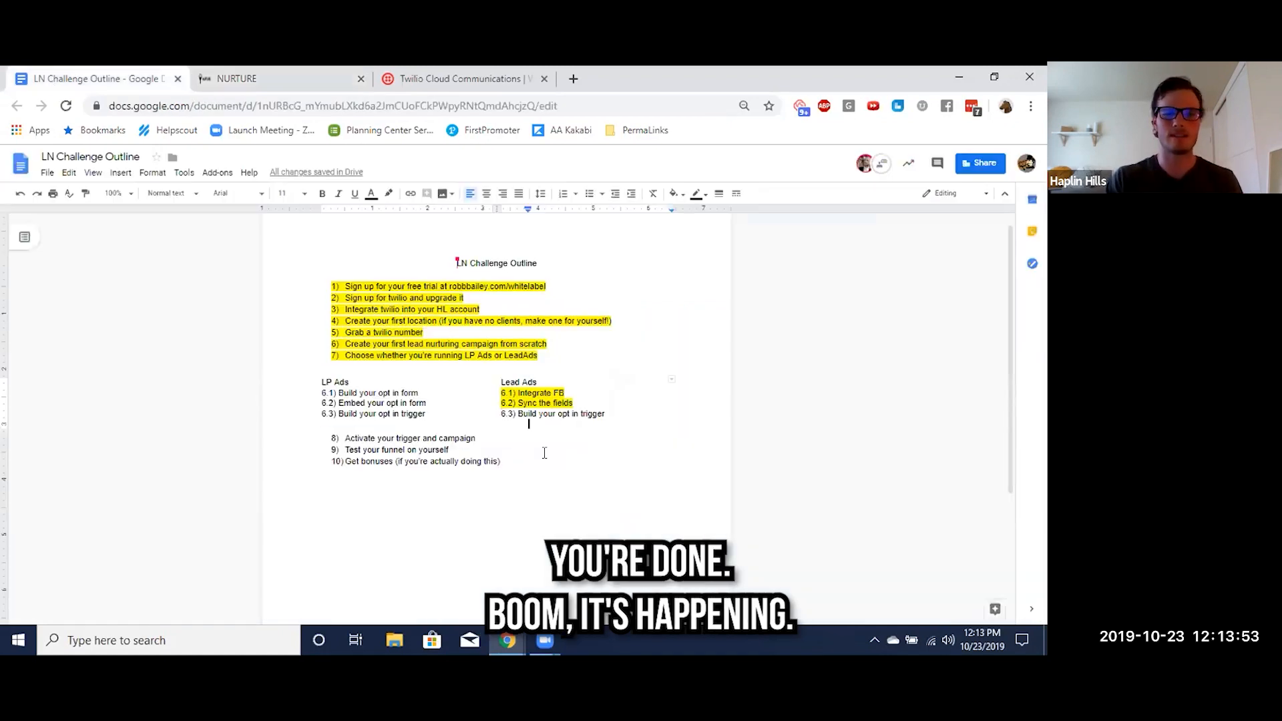
triple_click(549, 419)
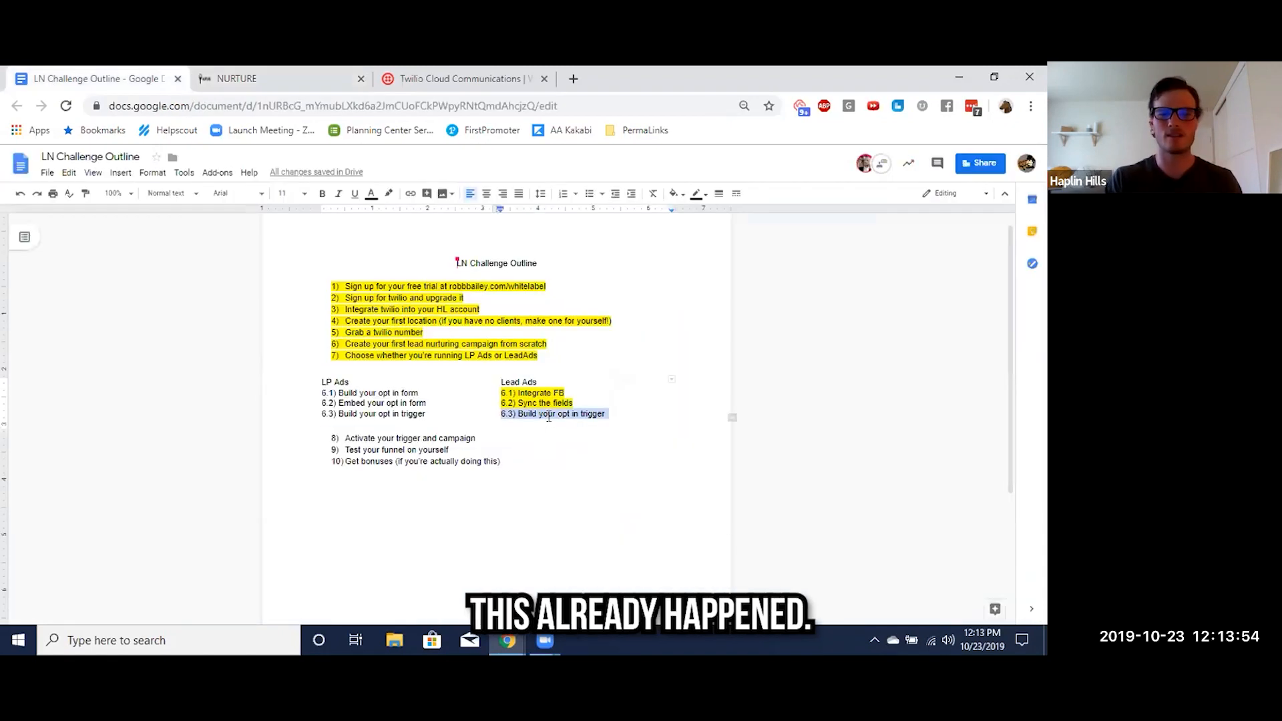
click(390, 194)
click(432, 247)
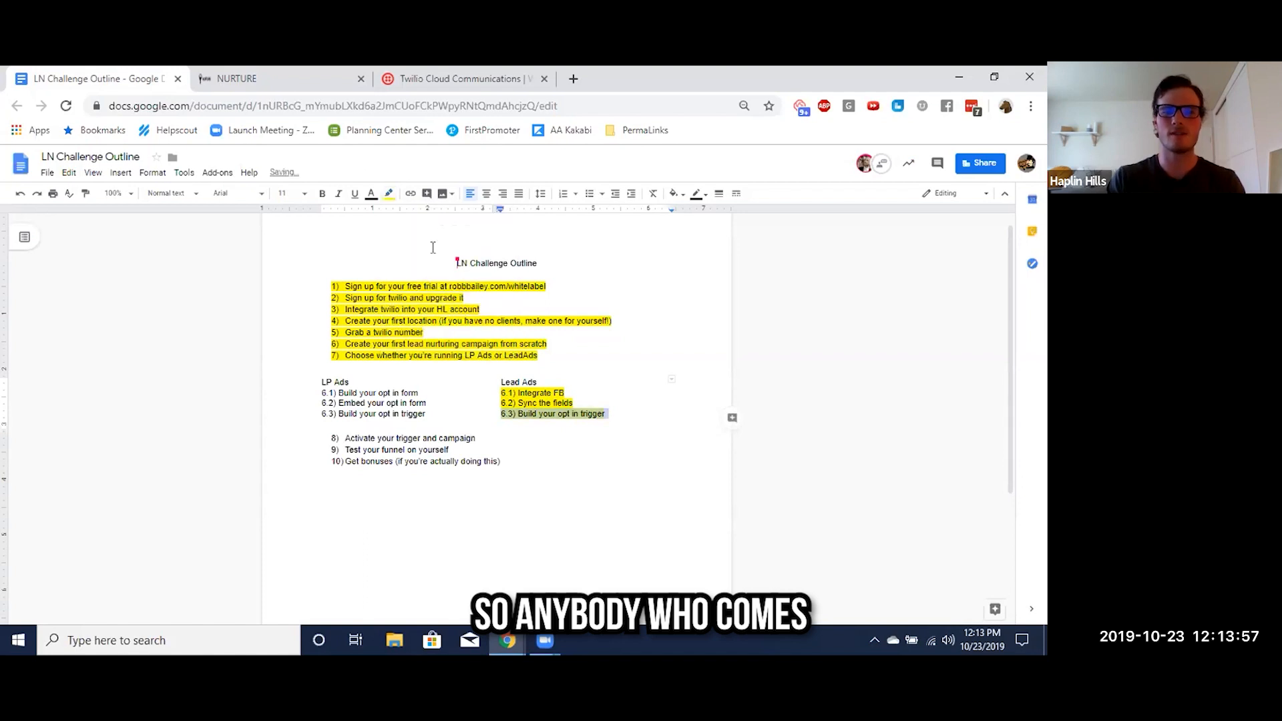
click(519, 414)
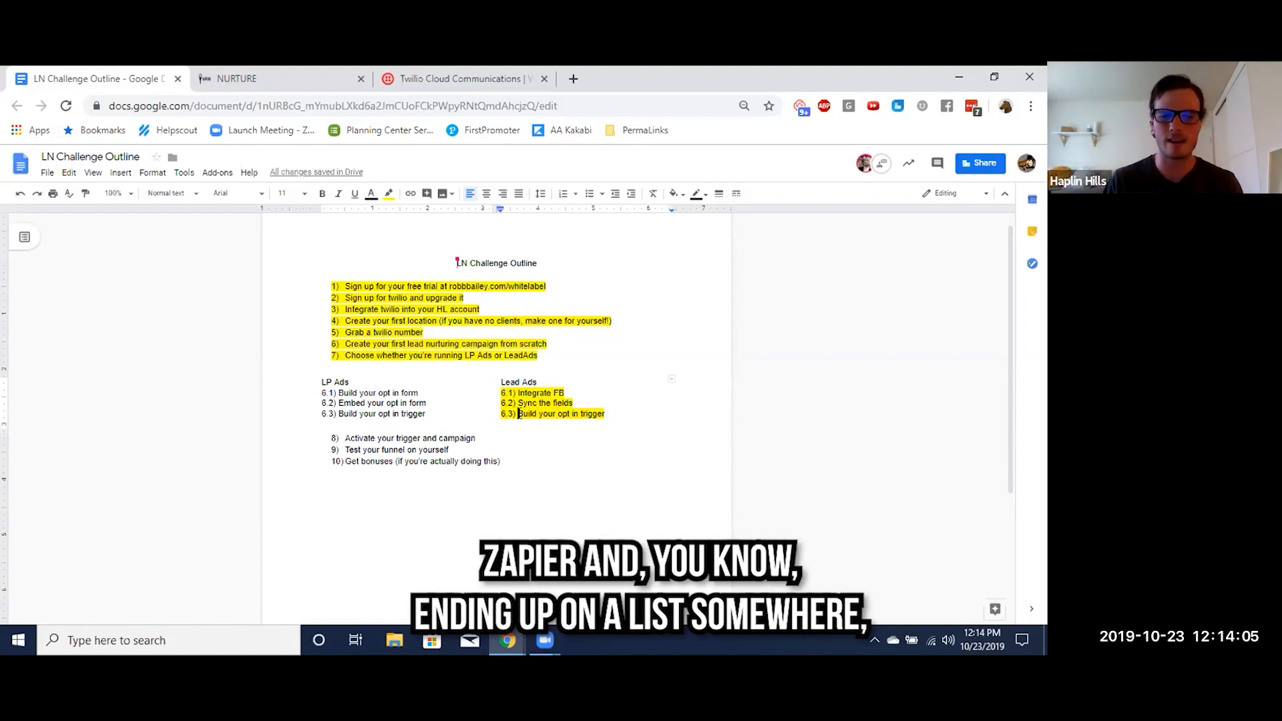
click(262, 75)
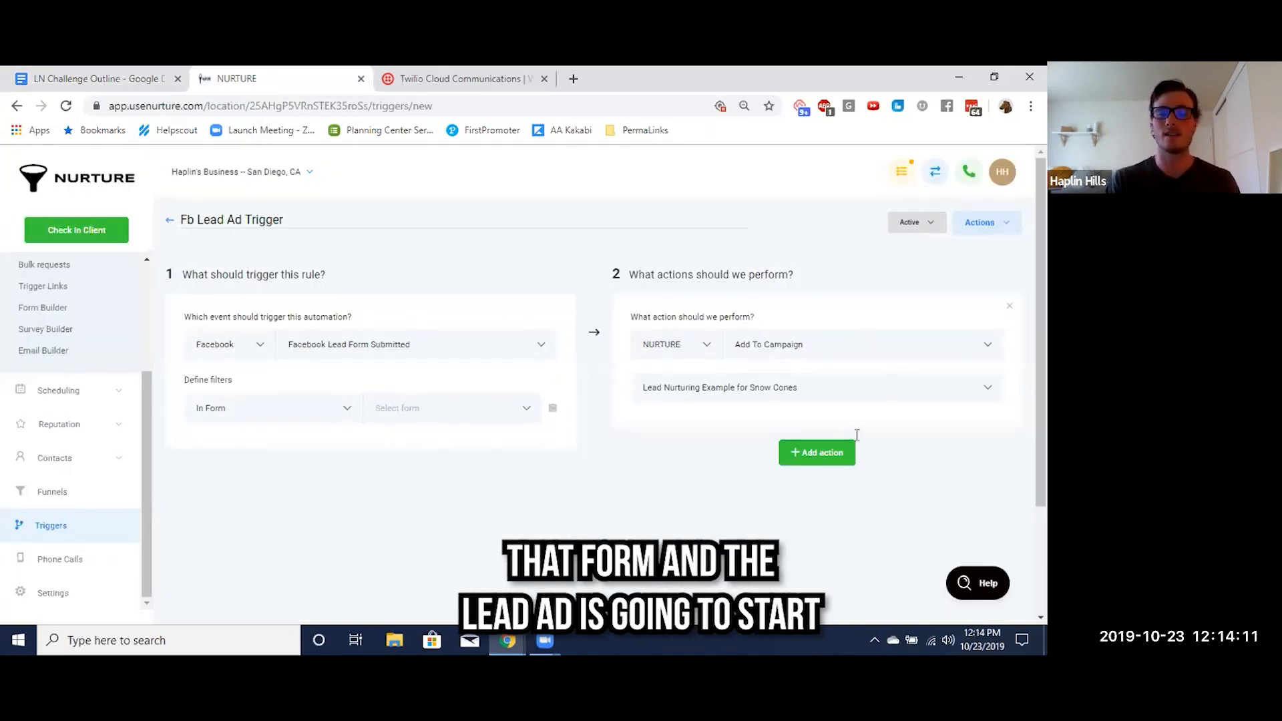
Open the "Lead Nurturing Example for Snow Cones" campaign and review its message events
scroll(43, 444, up, 3)
click(43, 413)
click(287, 410)
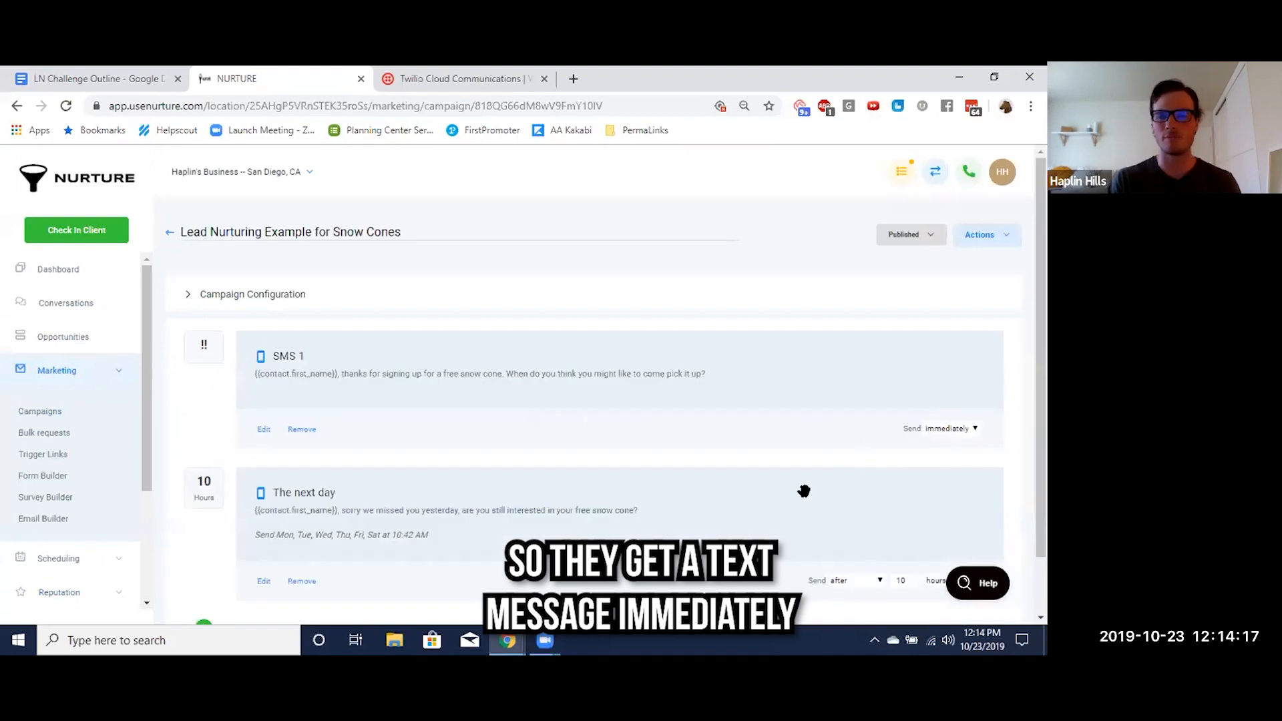
scroll(805, 476, down, 1)
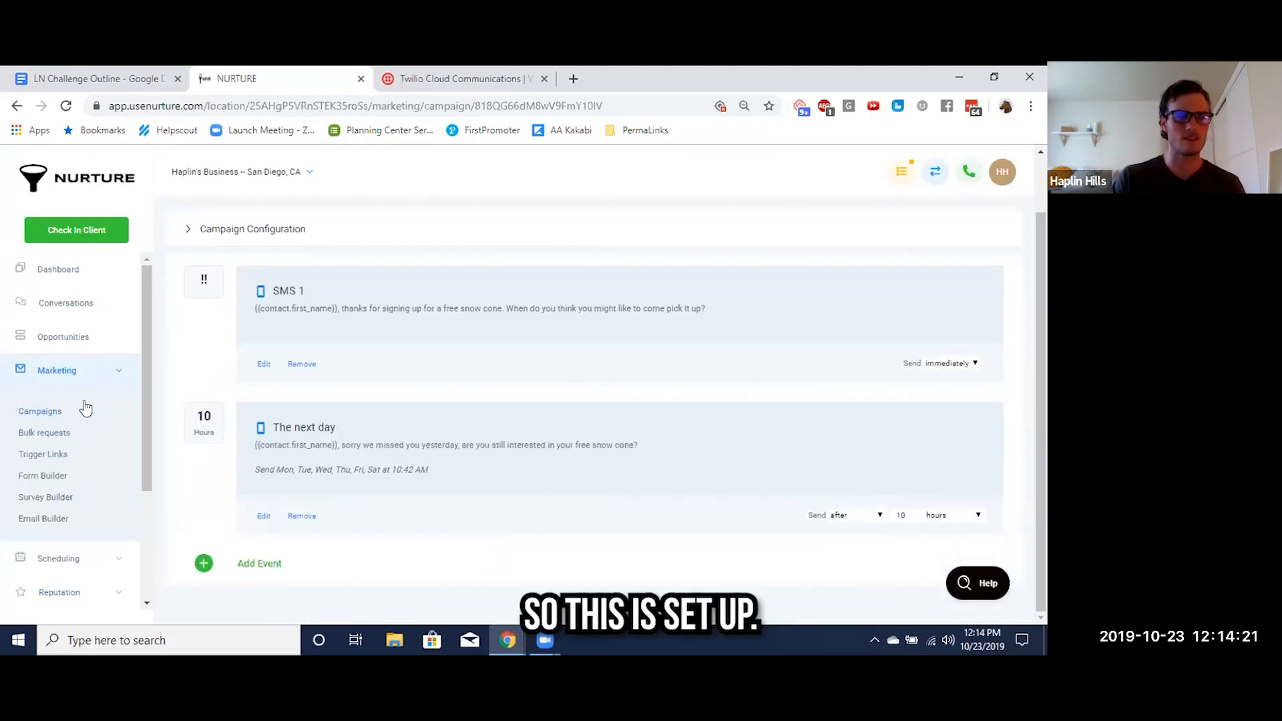
Switch to the LN Challenge Outline and go over the LP Ads items 6.1 to 6.3
click(100, 78)
drag(320, 381, 413, 418)
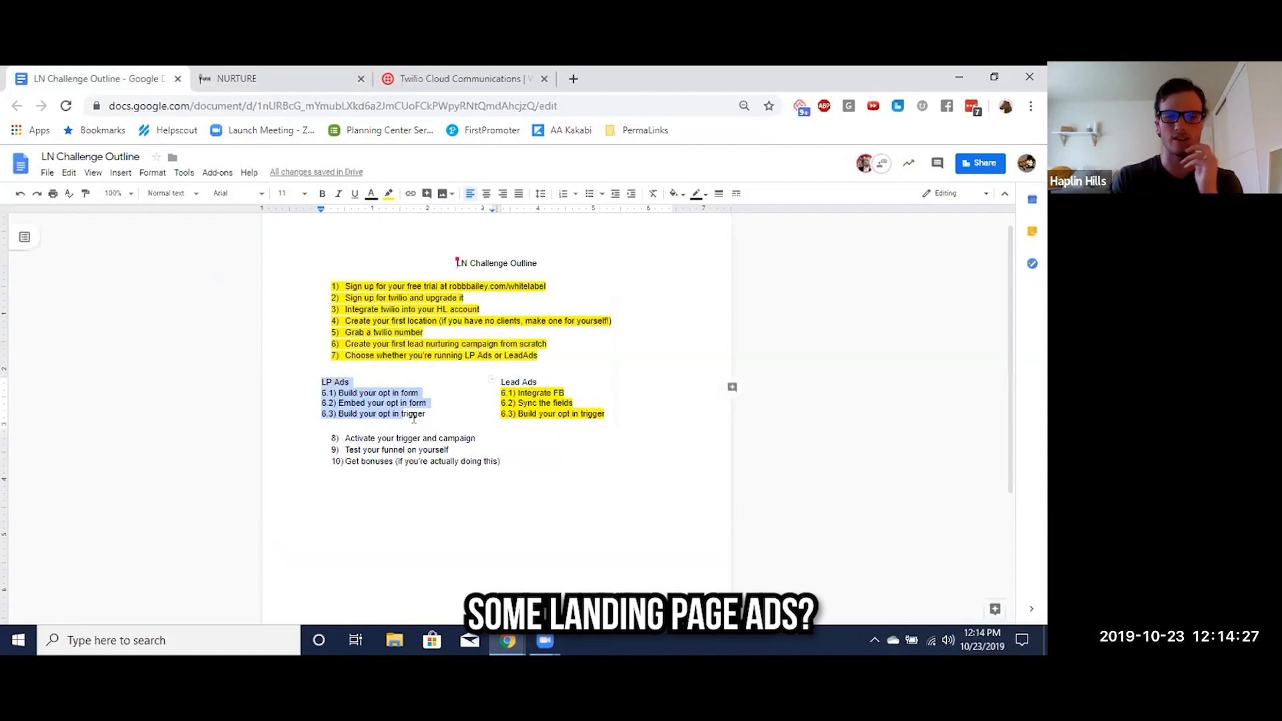
click(415, 415)
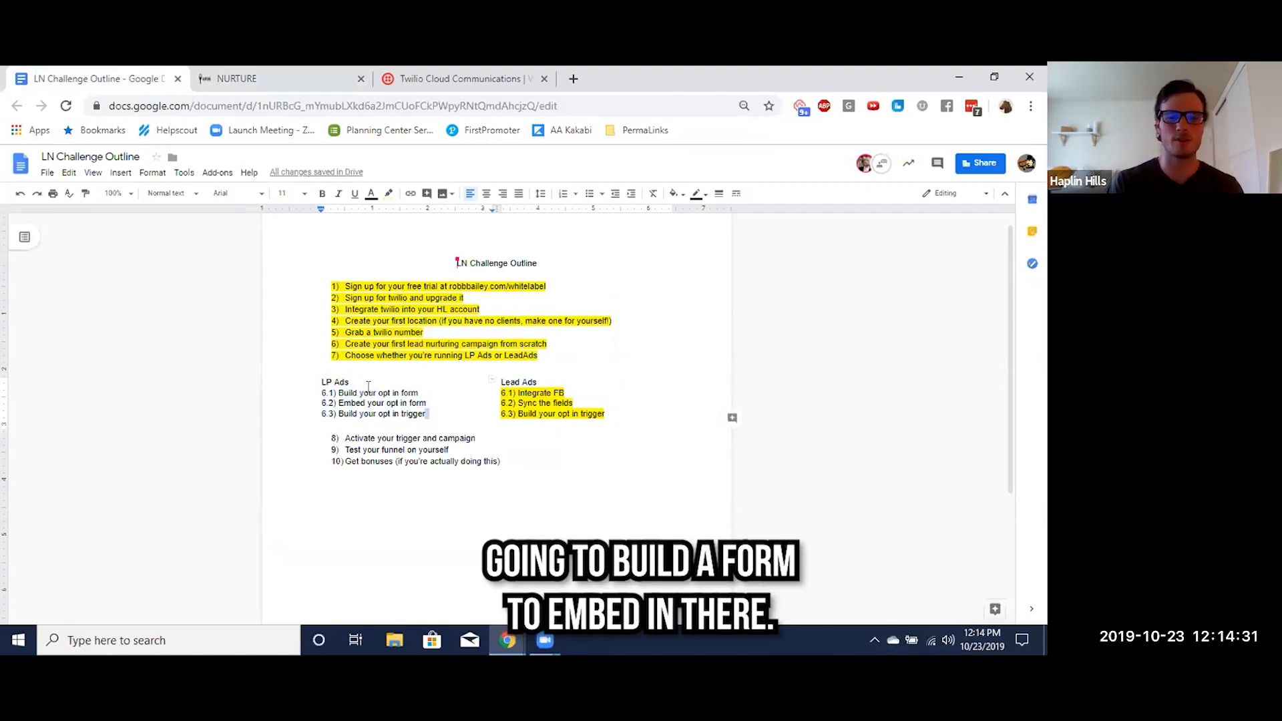
Switch to Nurture and create a new form in the Form Builder
click(244, 83)
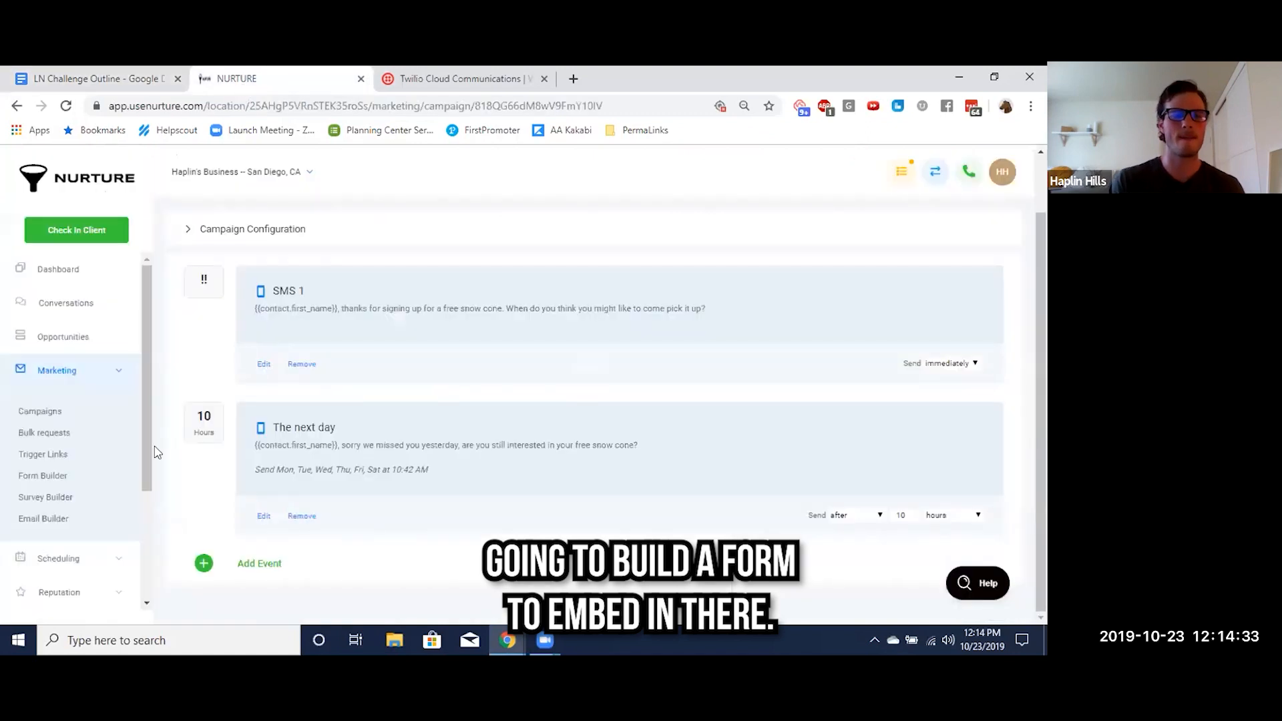
click(44, 477)
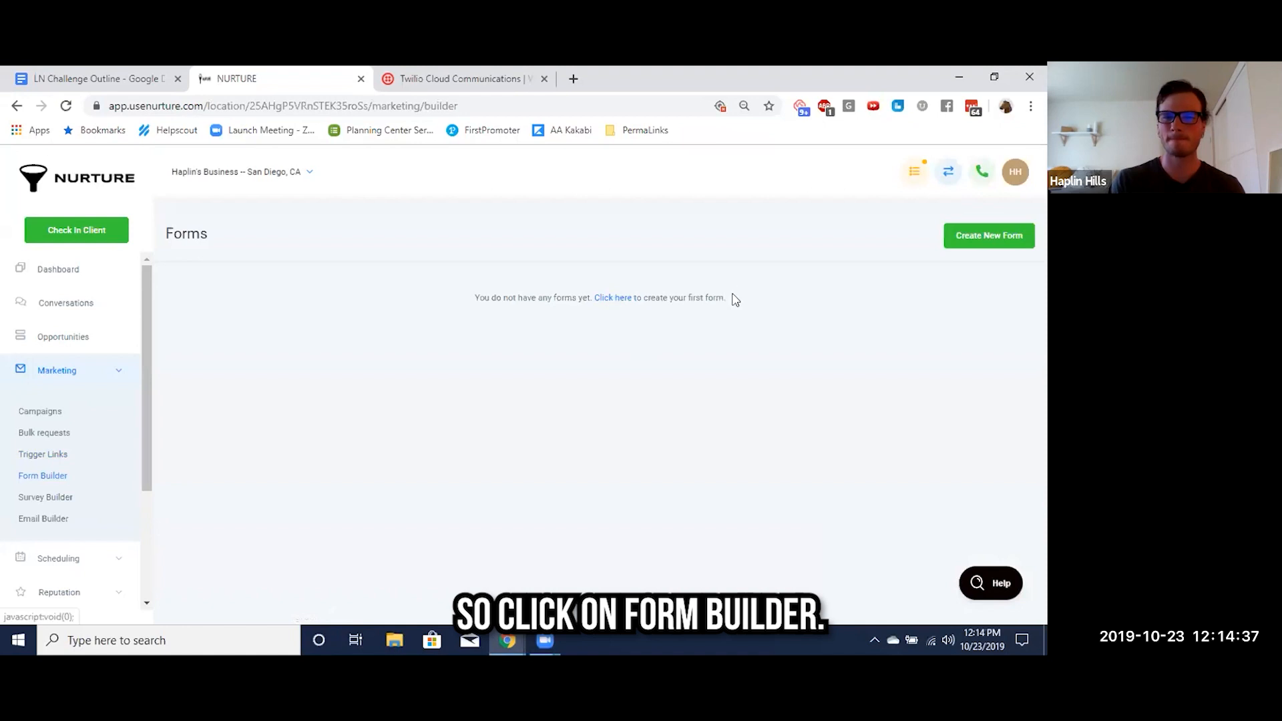
click(979, 242)
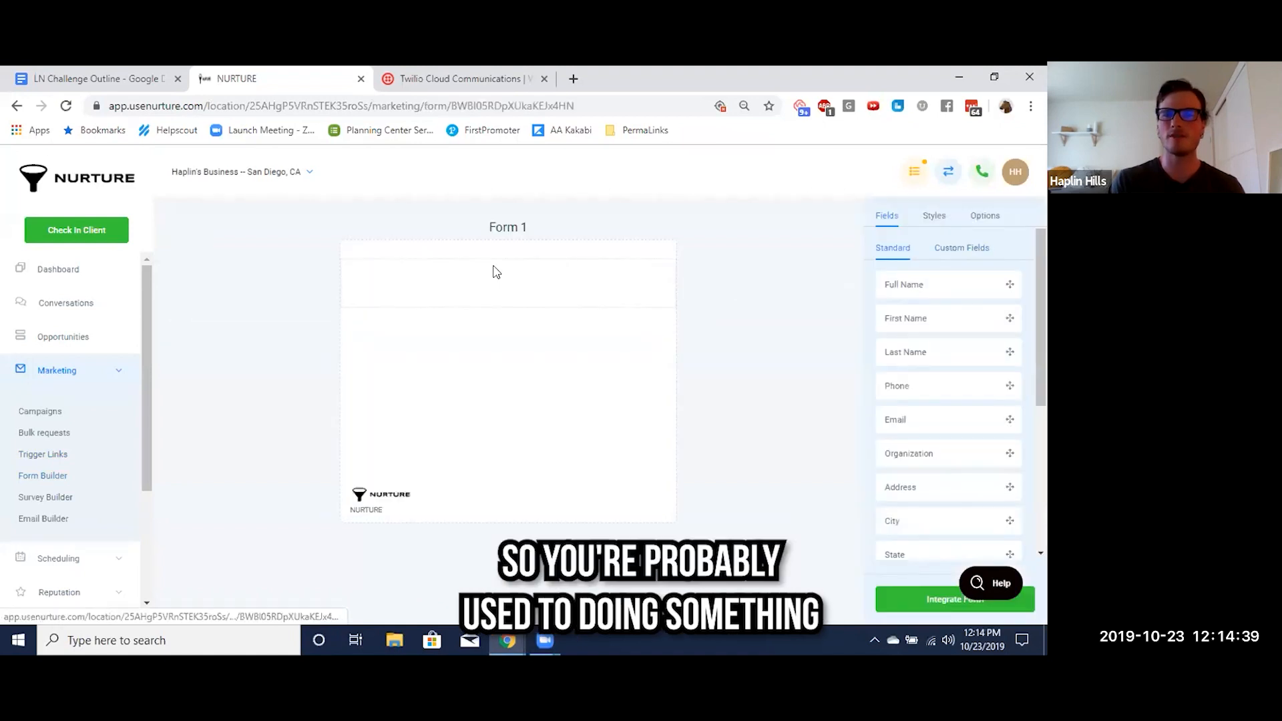
Turn off agency branding in the new form's styles
click(932, 218)
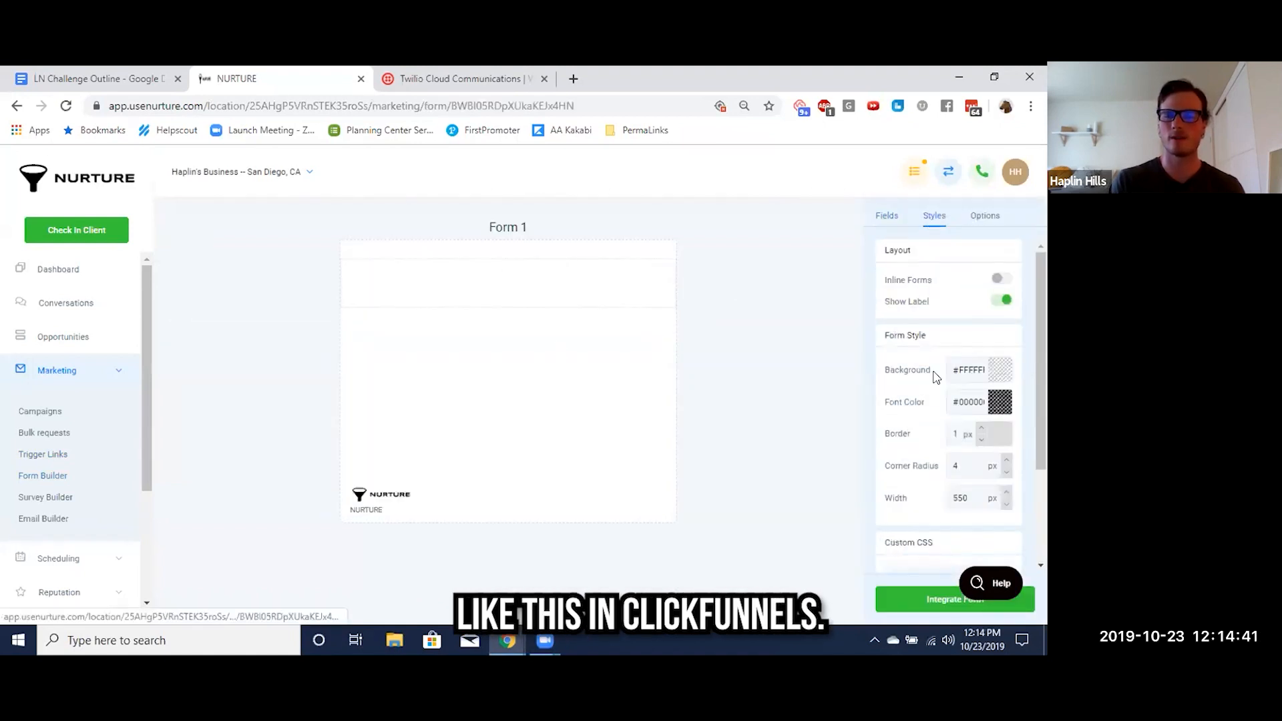
scroll(1038, 444, down, 3)
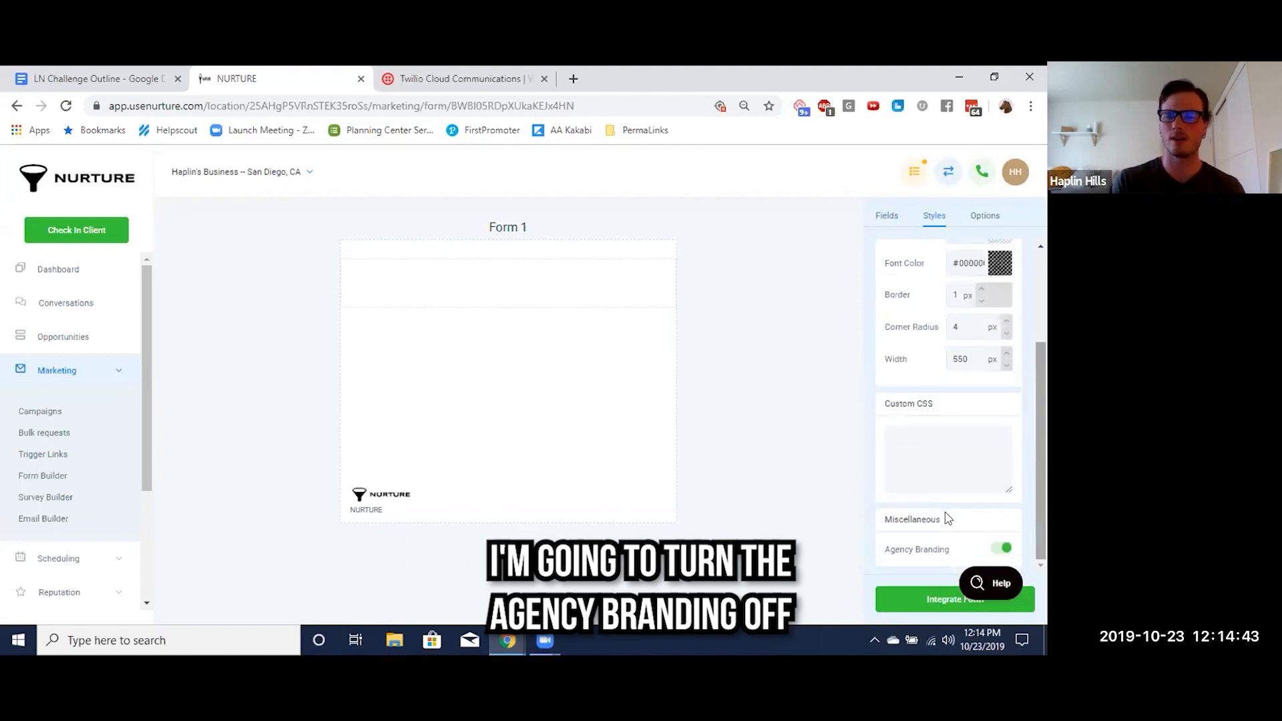
click(1002, 549)
scroll(951, 391, up, 3)
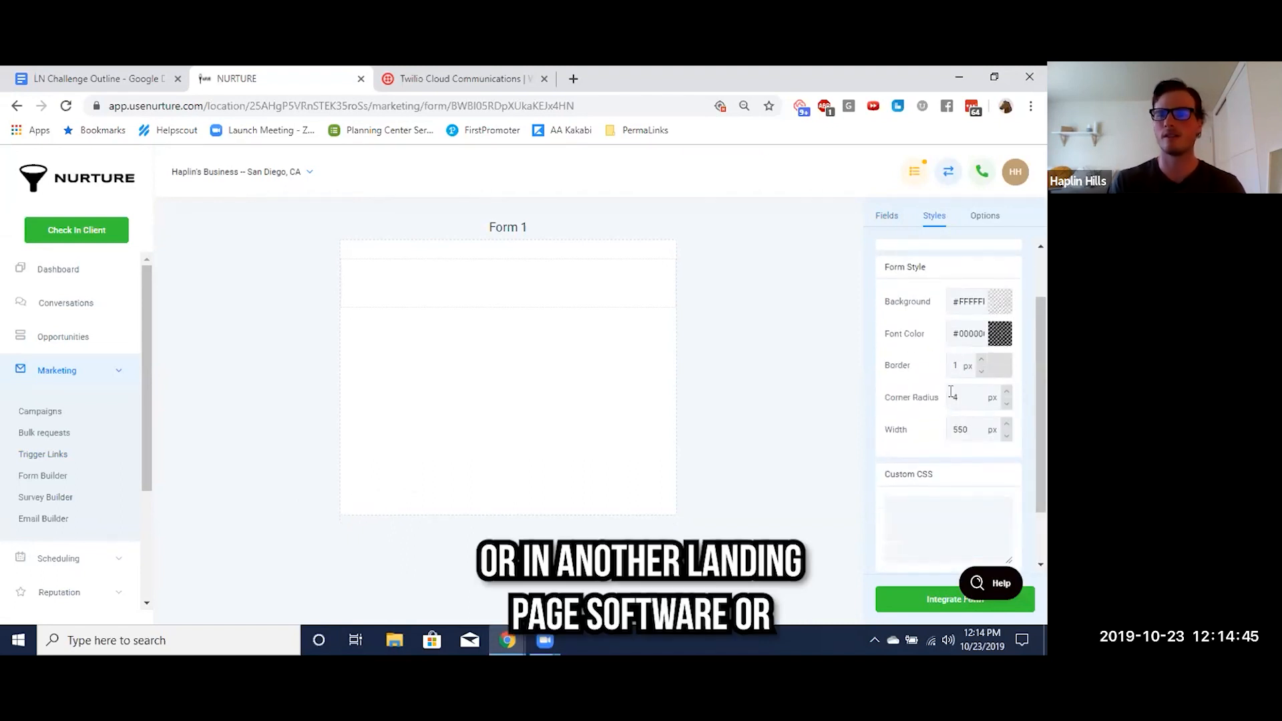
Add the standard First Name, Last Name, Phone and Email fields to the form, in that order
click(888, 216)
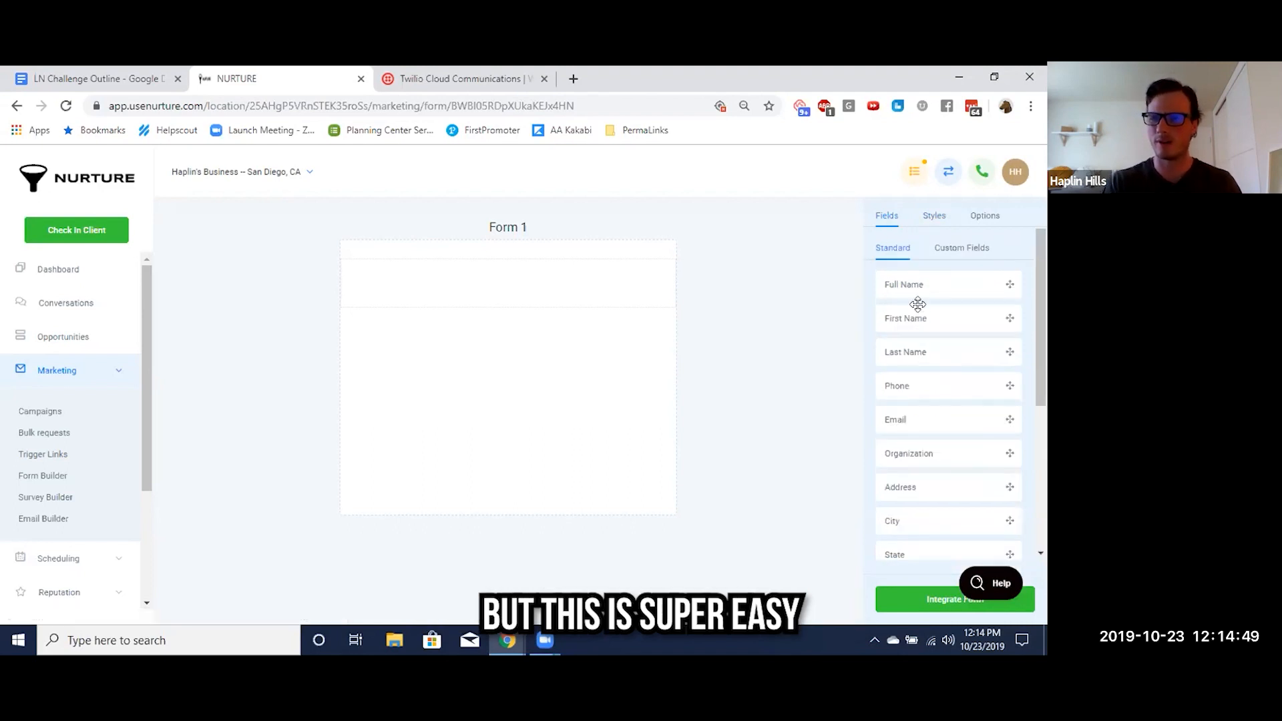
drag(908, 317, 561, 263)
drag(889, 341, 545, 333)
drag(904, 388, 508, 396)
drag(896, 421, 495, 481)
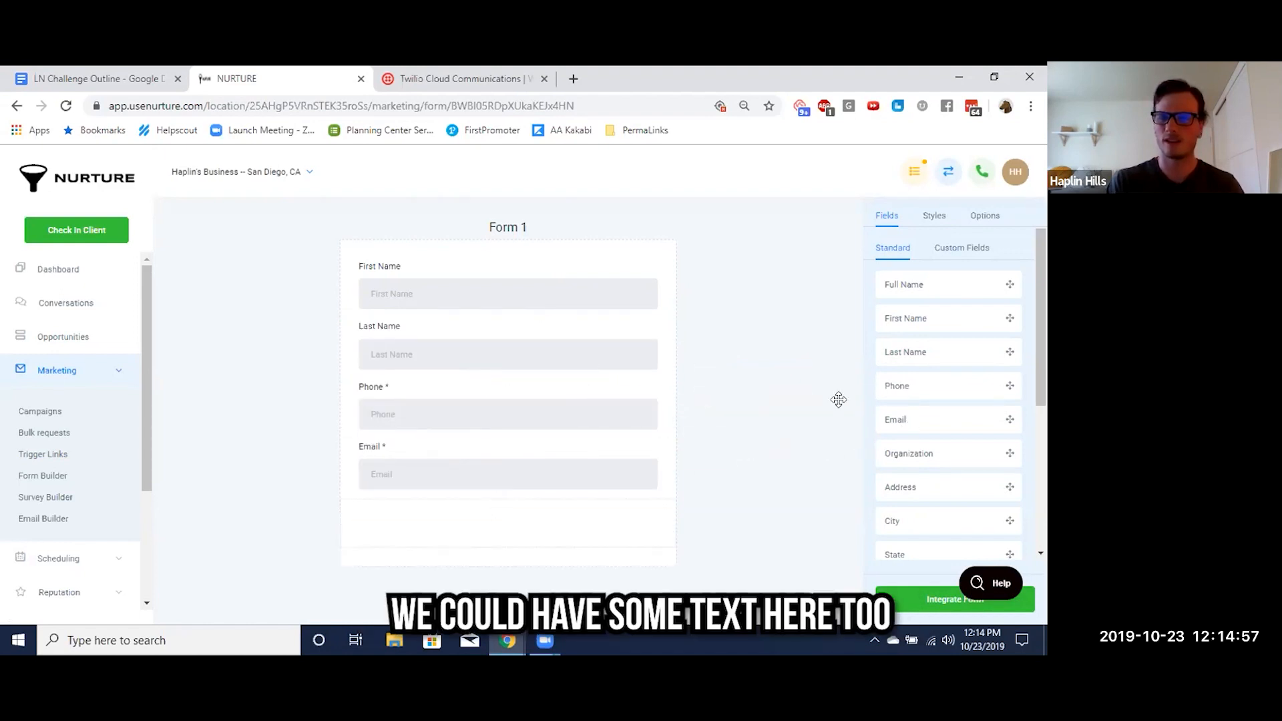
Add a centred text heading reading "Free Snow Cone" above the First Name field
scroll(924, 452, down, 3)
drag(924, 452, 410, 287)
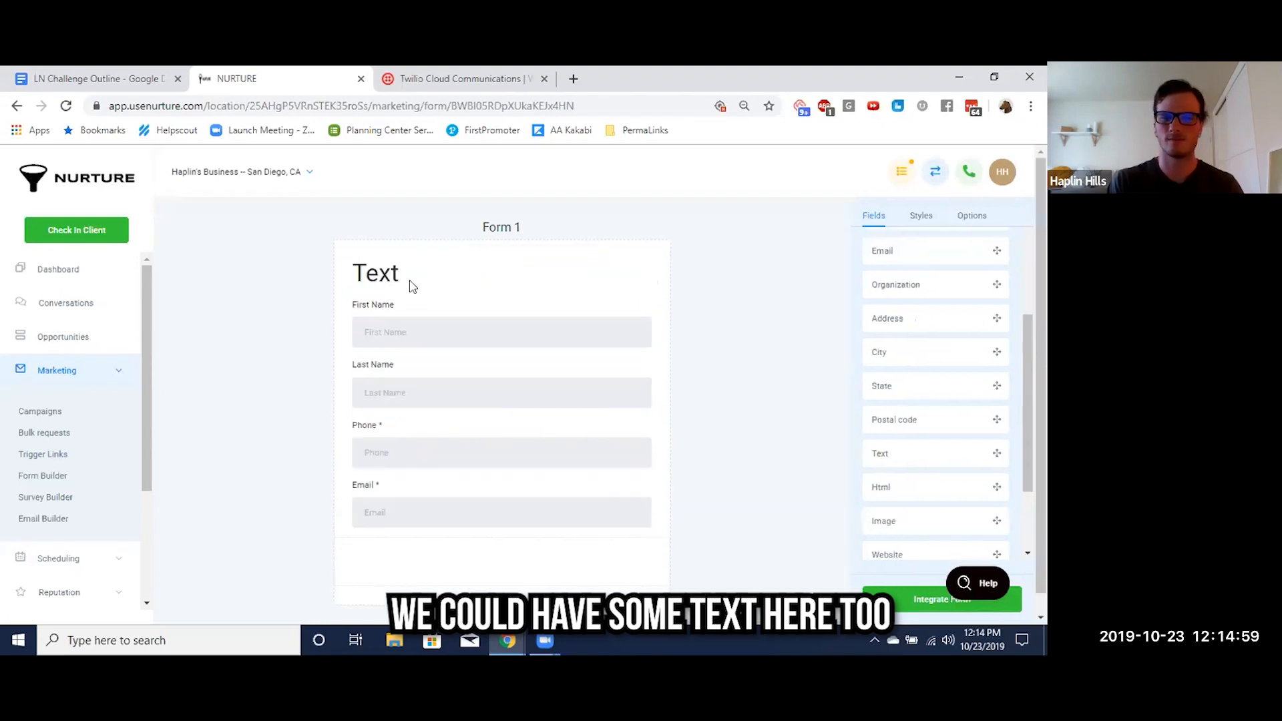
double_click(880, 302)
text(F)
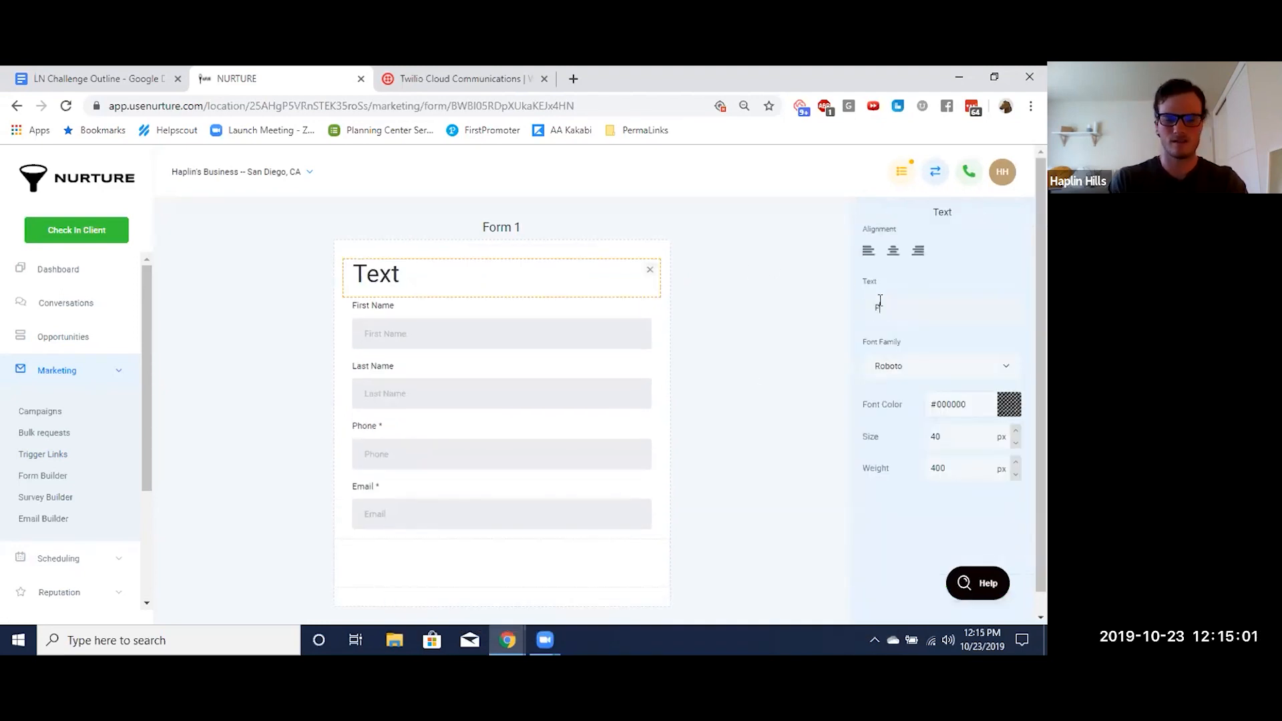
text(ree Snow Con)
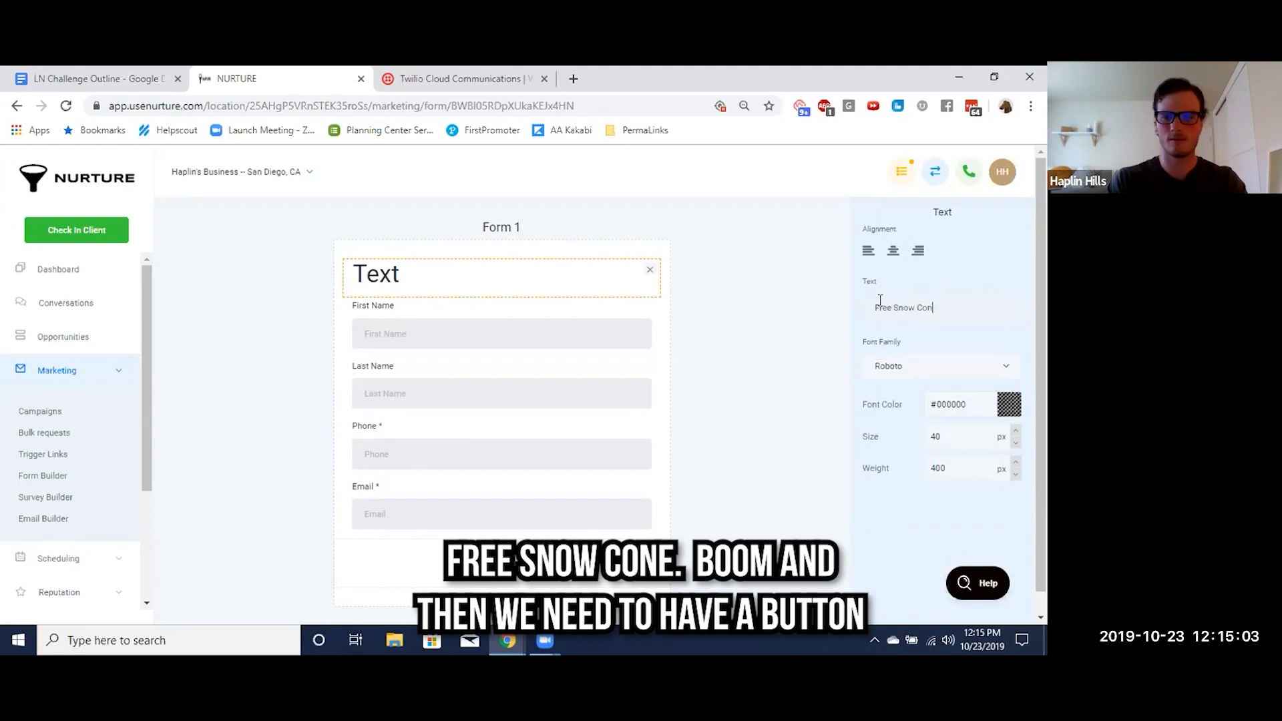
click(893, 253)
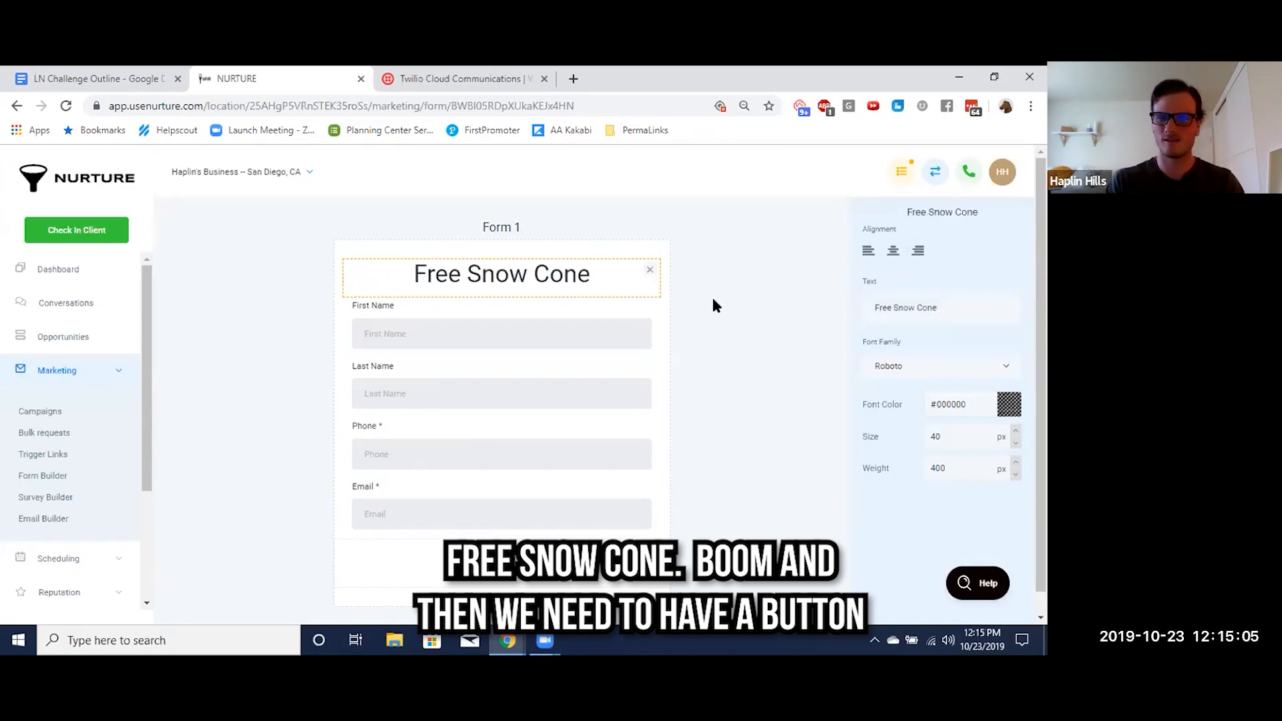
click(706, 332)
Add a centred button labelled "Give Me My Snow Cone" below the Email field
scroll(661, 421, down, 1)
scroll(866, 409, down, 3)
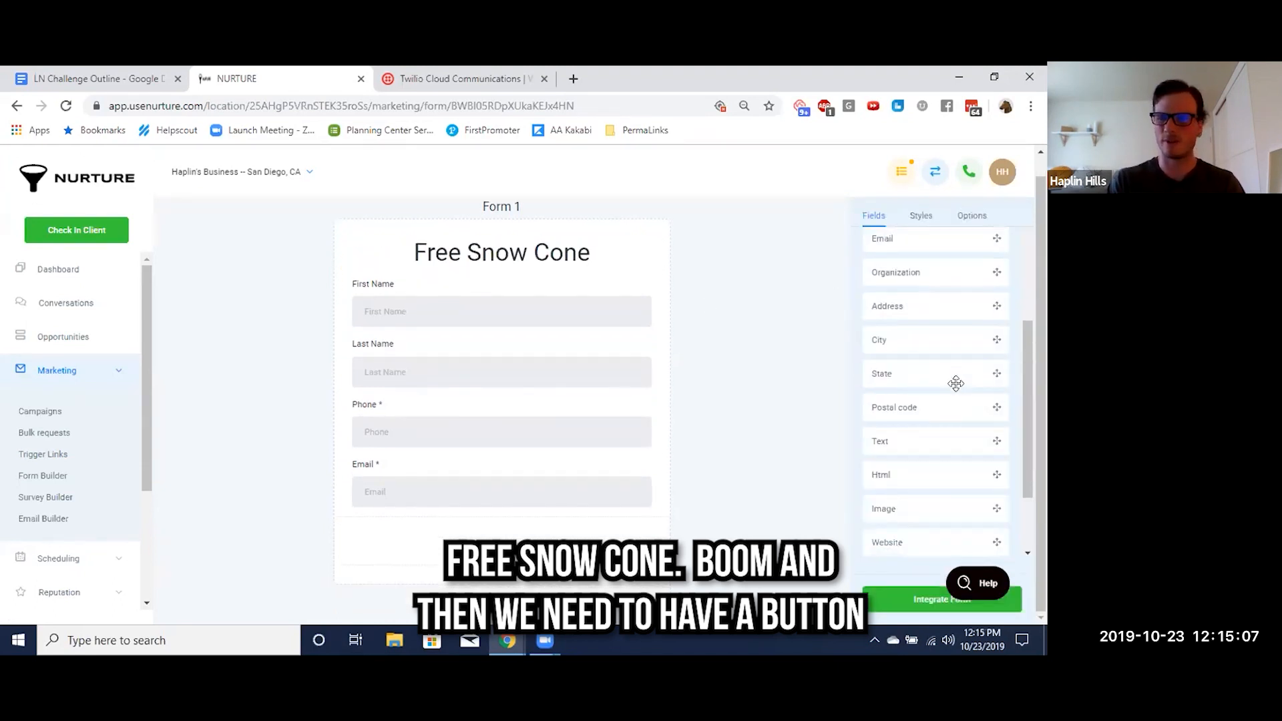
drag(883, 512, 422, 543)
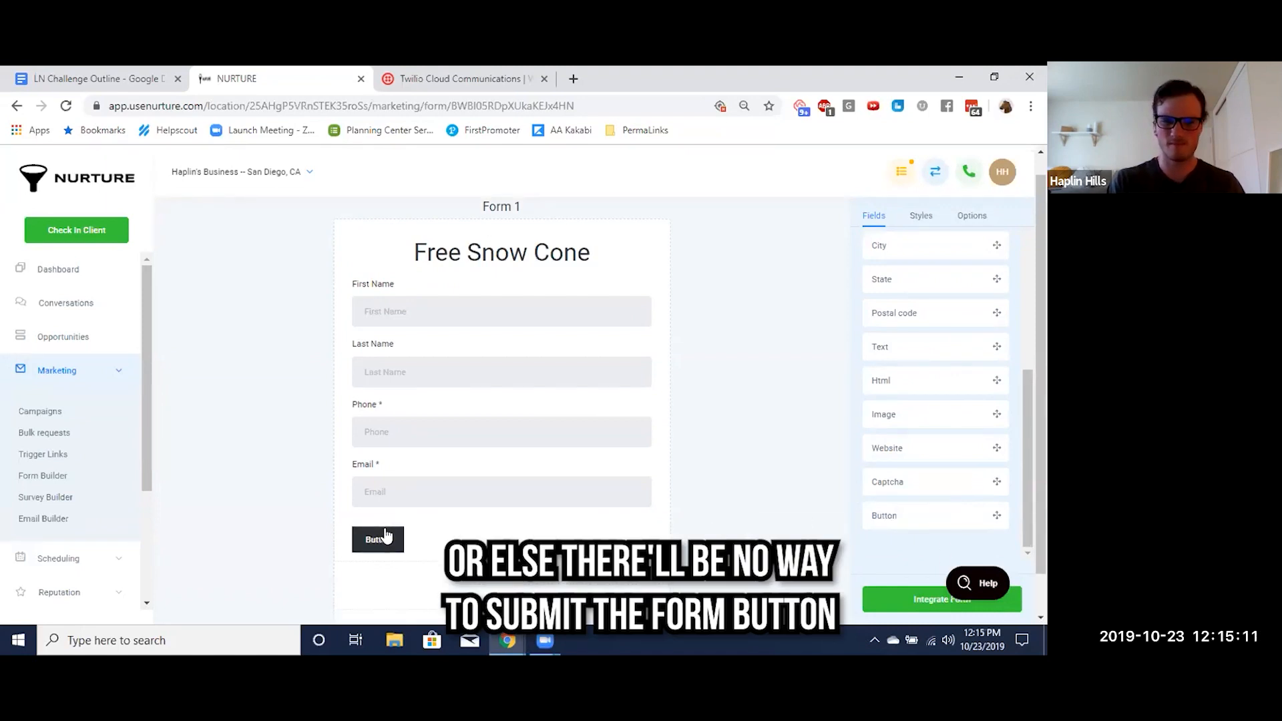
click(893, 252)
double_click(905, 307)
text(Give Me My Snow Come)
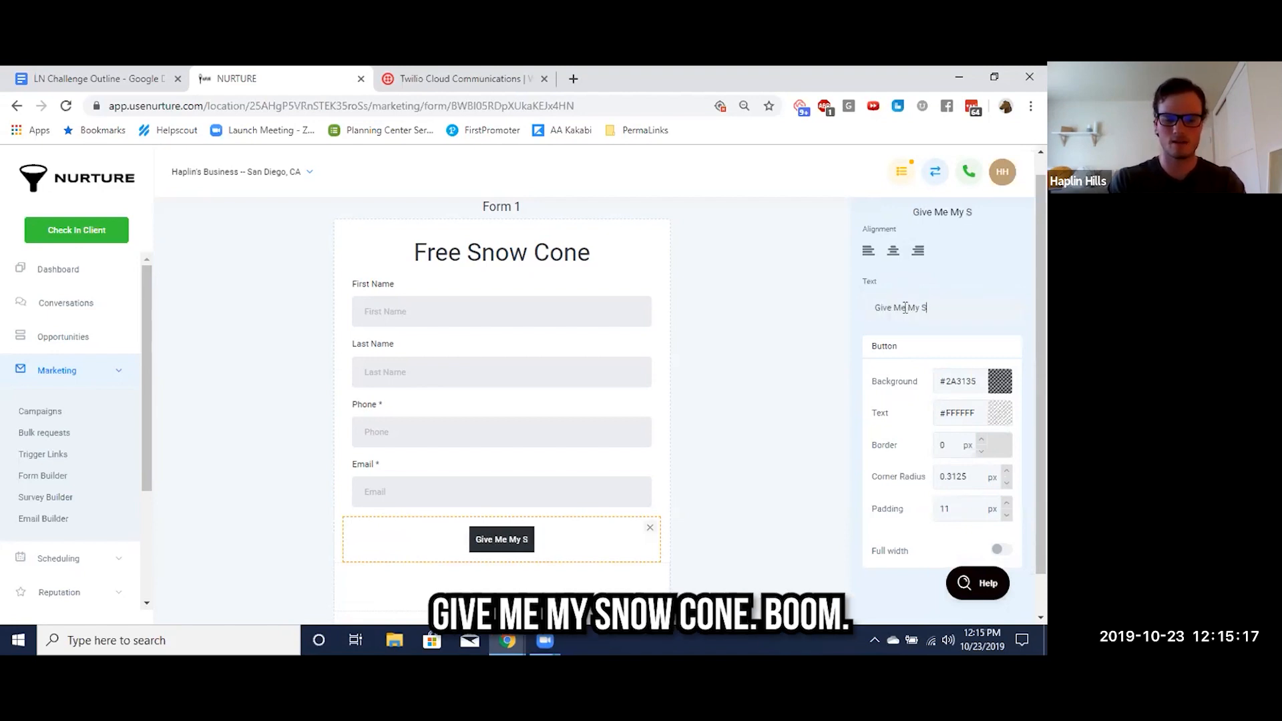
key(BackSpace)
key(BackSpace)
text(ne)
click(784, 373)
scroll(785, 373, down, 1)
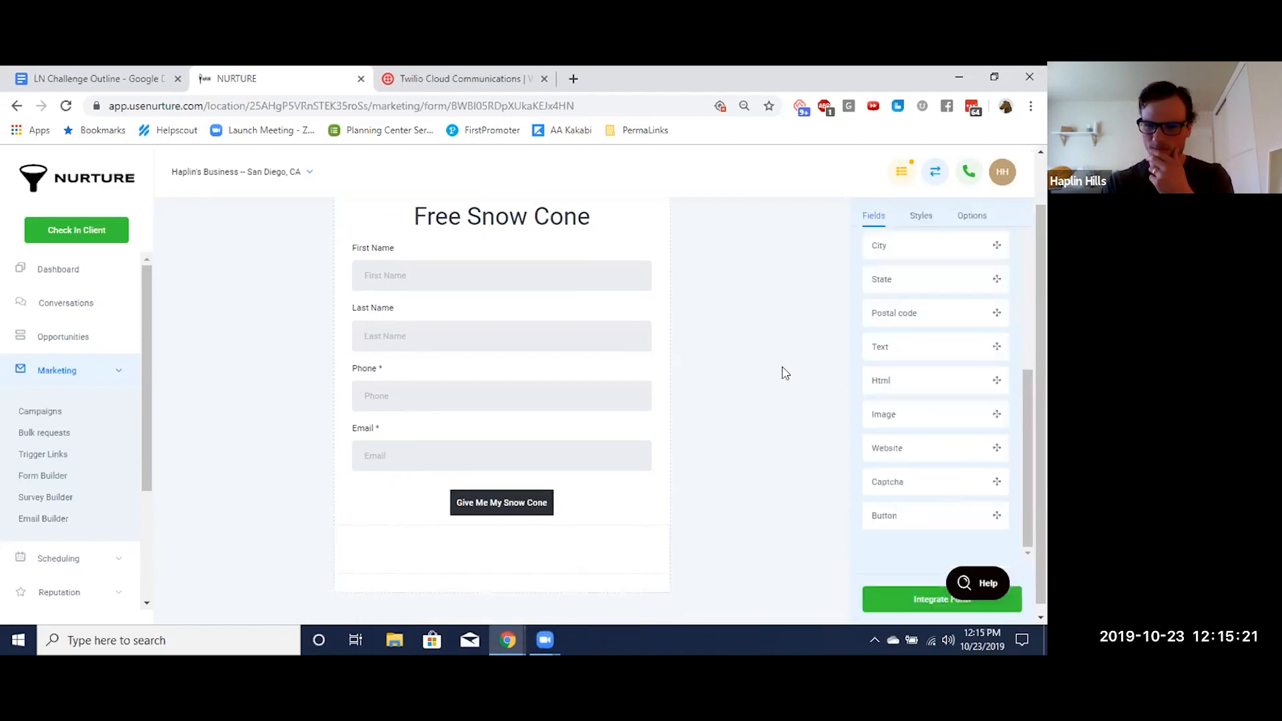
Inspect the submit button's style settings and look over the whole form layout
click(573, 509)
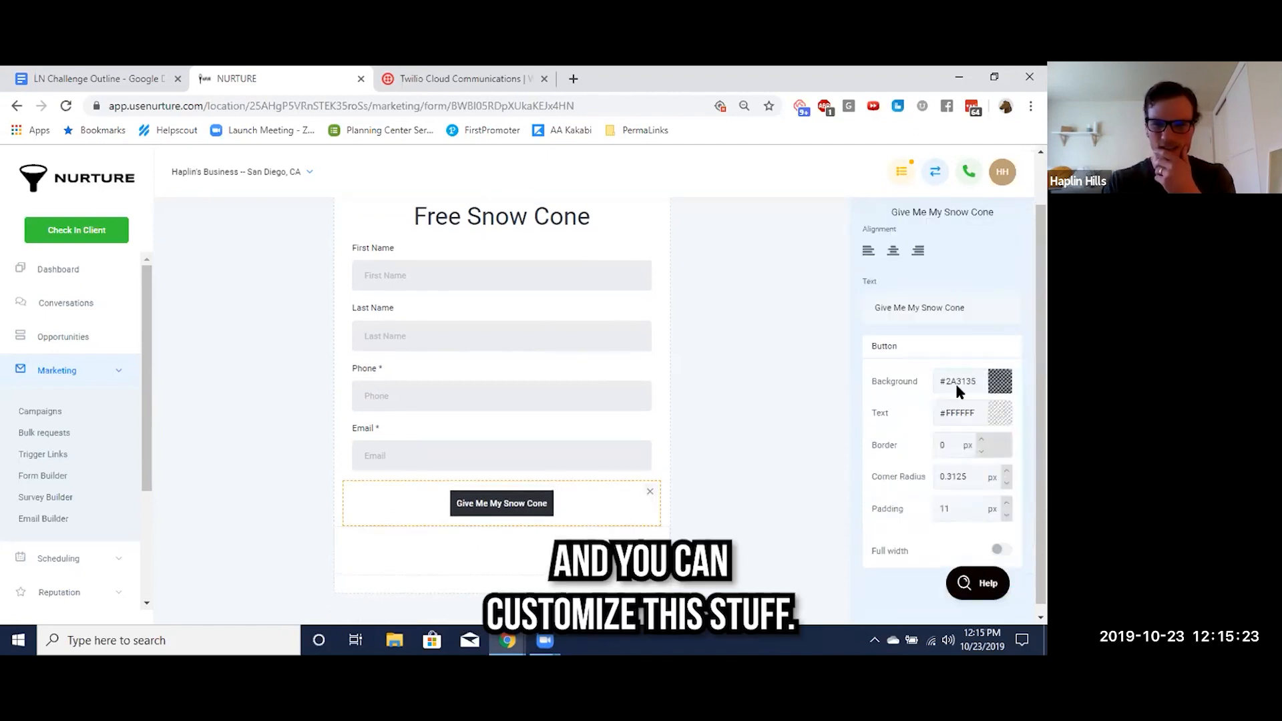
click(745, 428)
scroll(795, 382, up, 2)
scroll(781, 388, down, 2)
scroll(910, 434, up, 3)
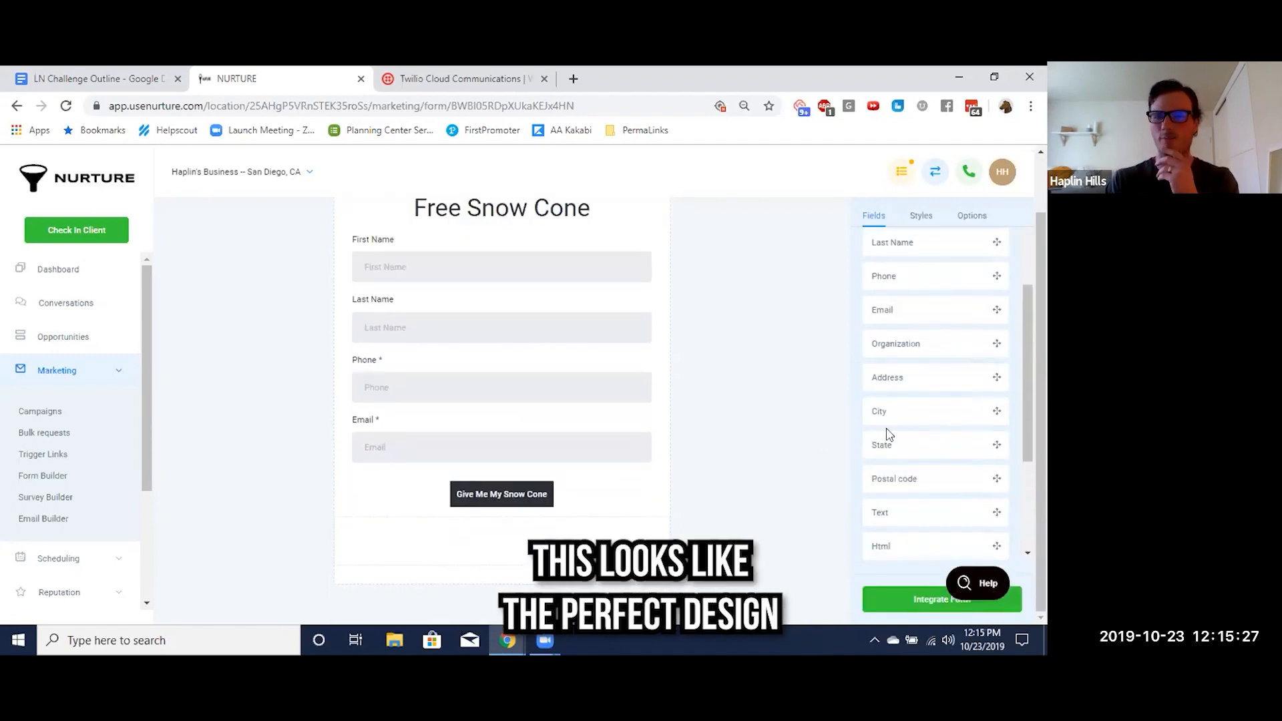
scroll(790, 415, up, 2)
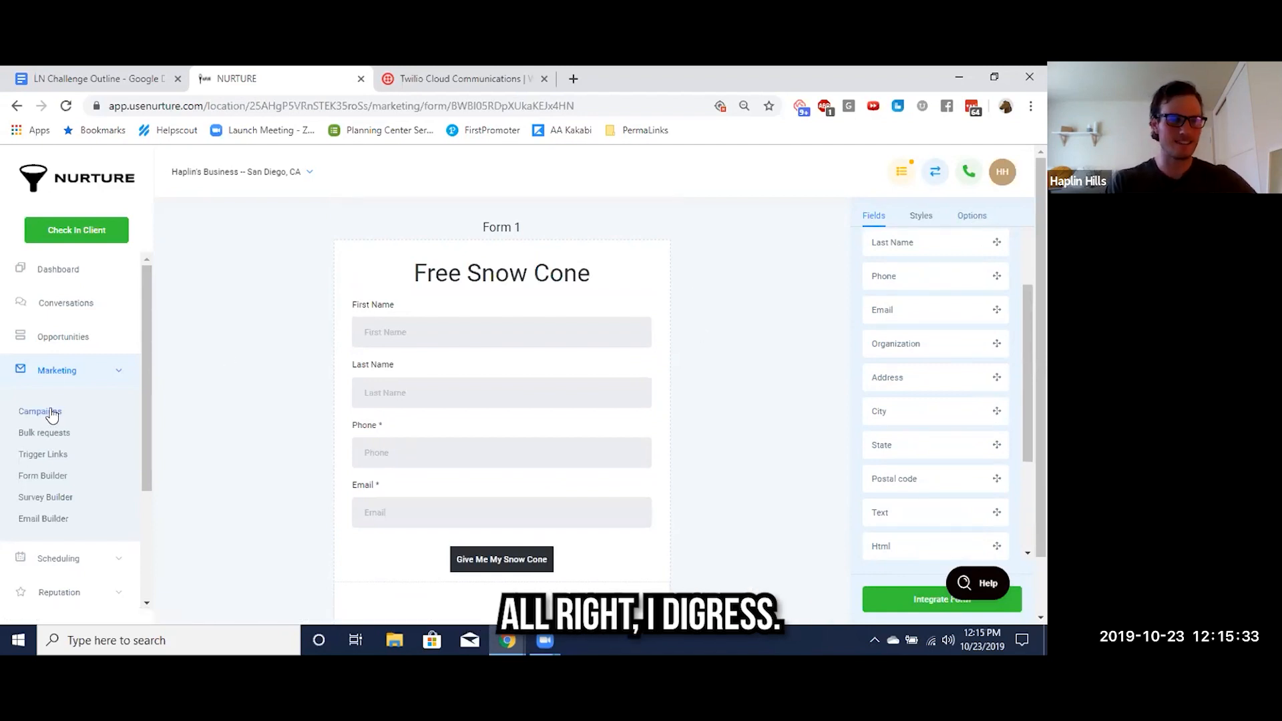
Name the form "Snow Cone", save it and exit to the forms list
click(972, 216)
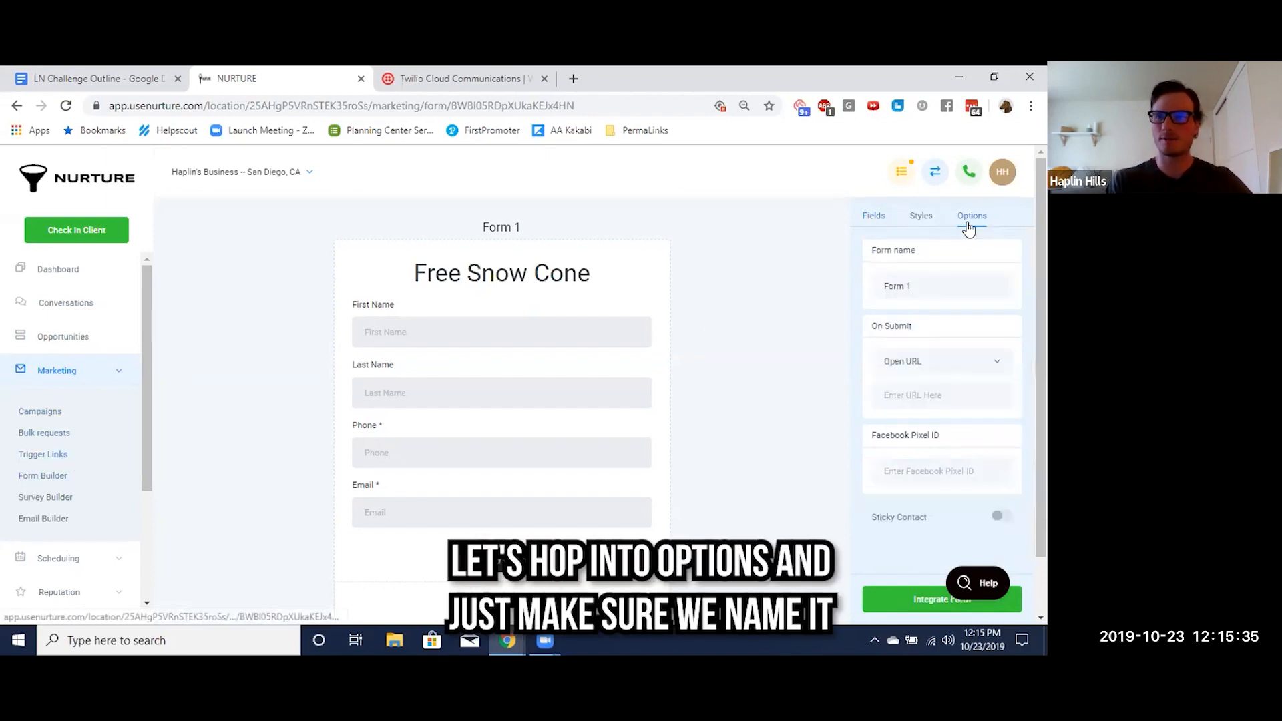
triple_click(901, 285)
text(Snow Cone)
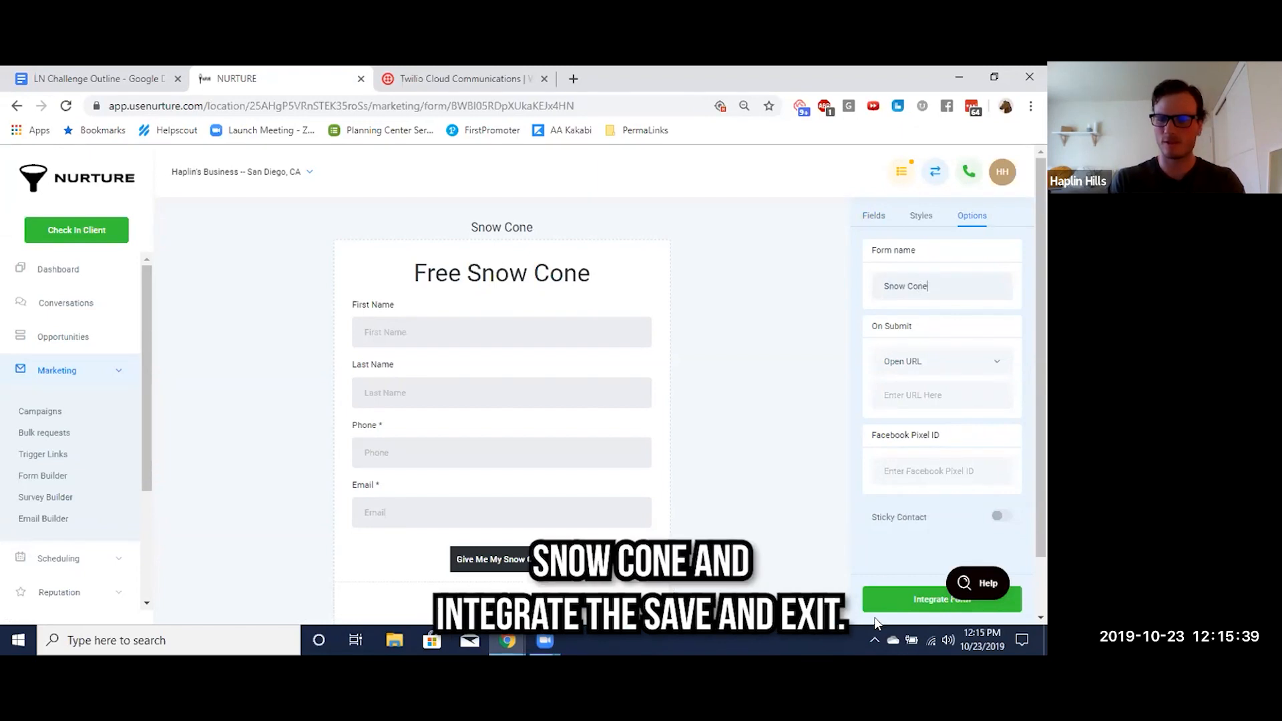
click(895, 601)
click(1028, 175)
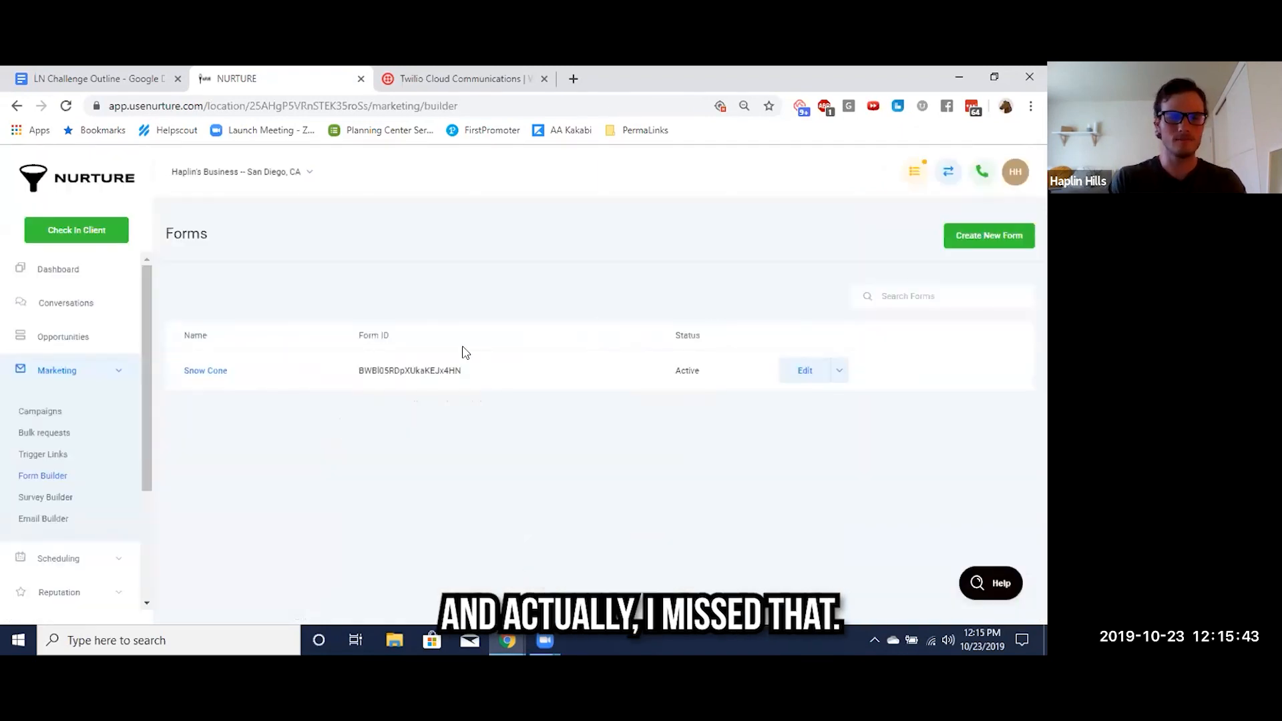
Reopen the Snow Cone form in the Form Builder
click(213, 372)
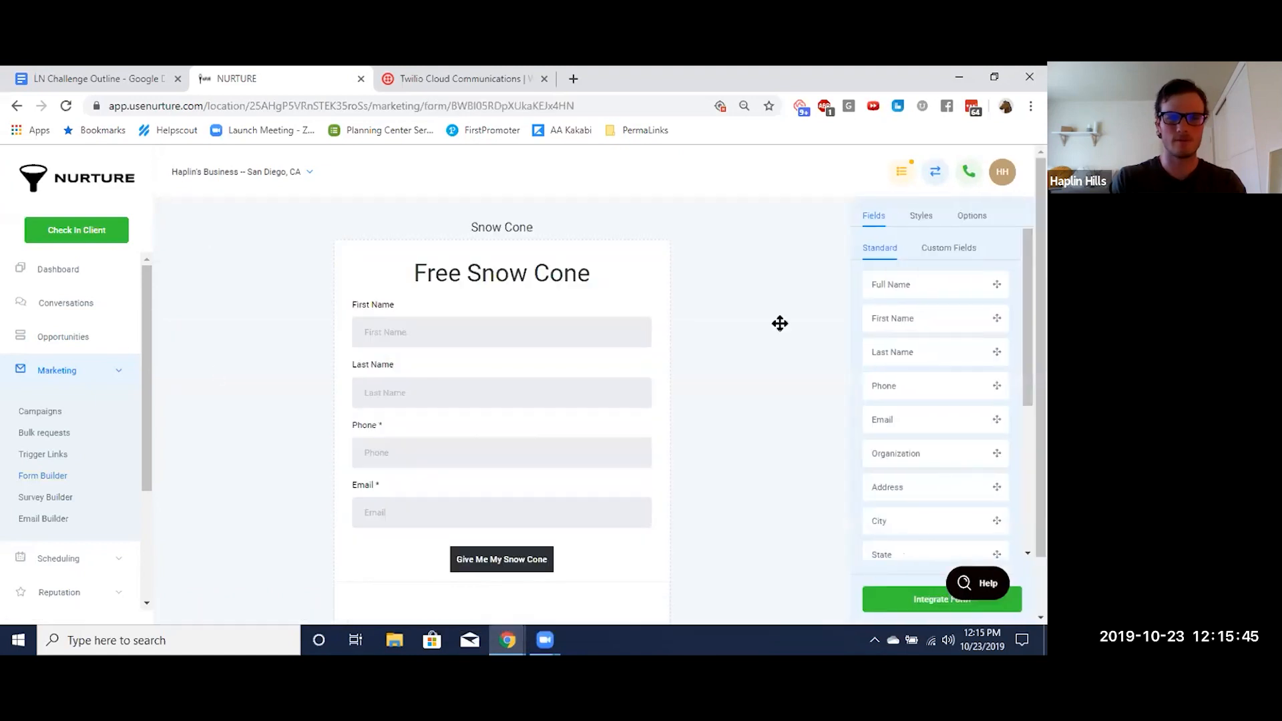
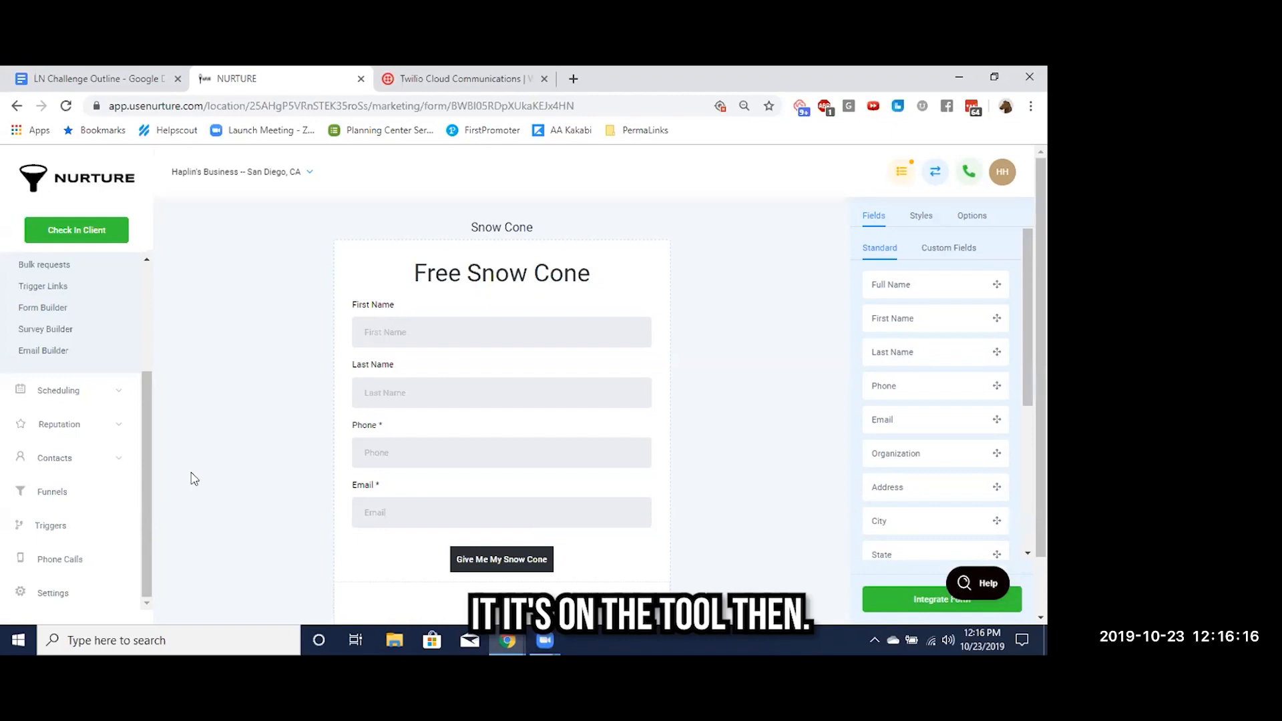
Create a new funnel named "baby's first snow cone funnel"
click(49, 493)
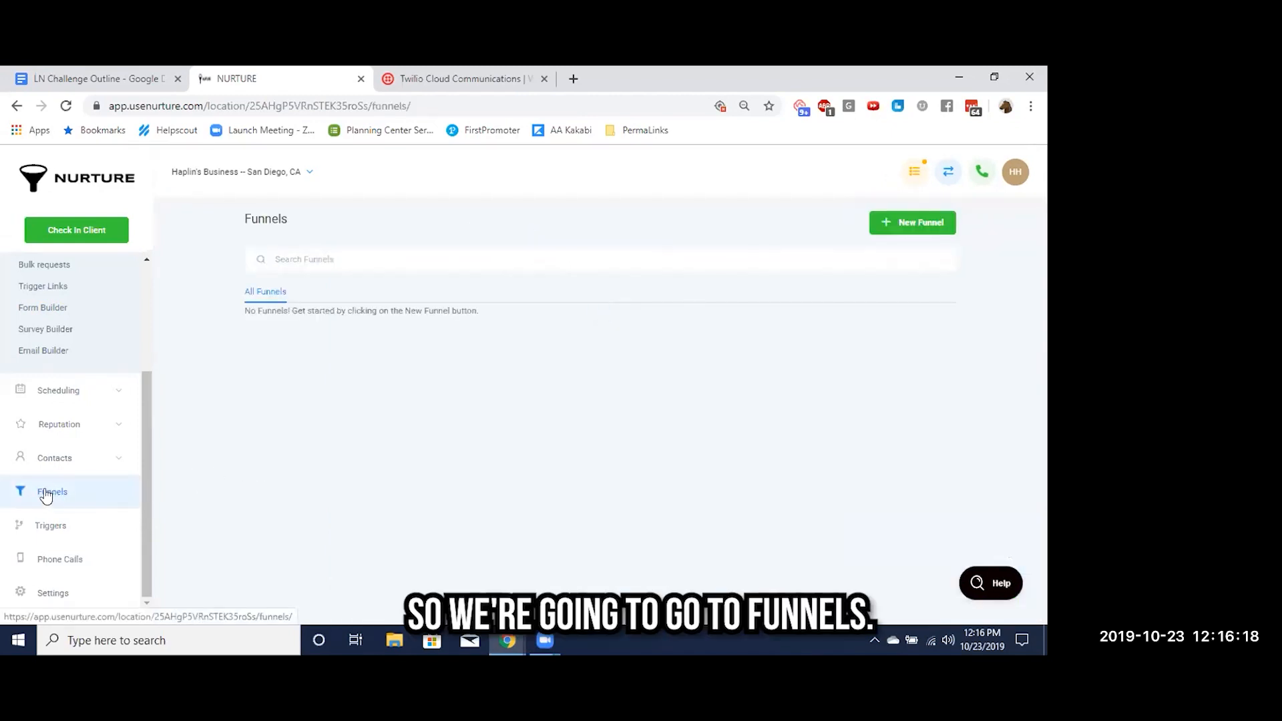
click(905, 227)
text(baby's first snow cone funnel)
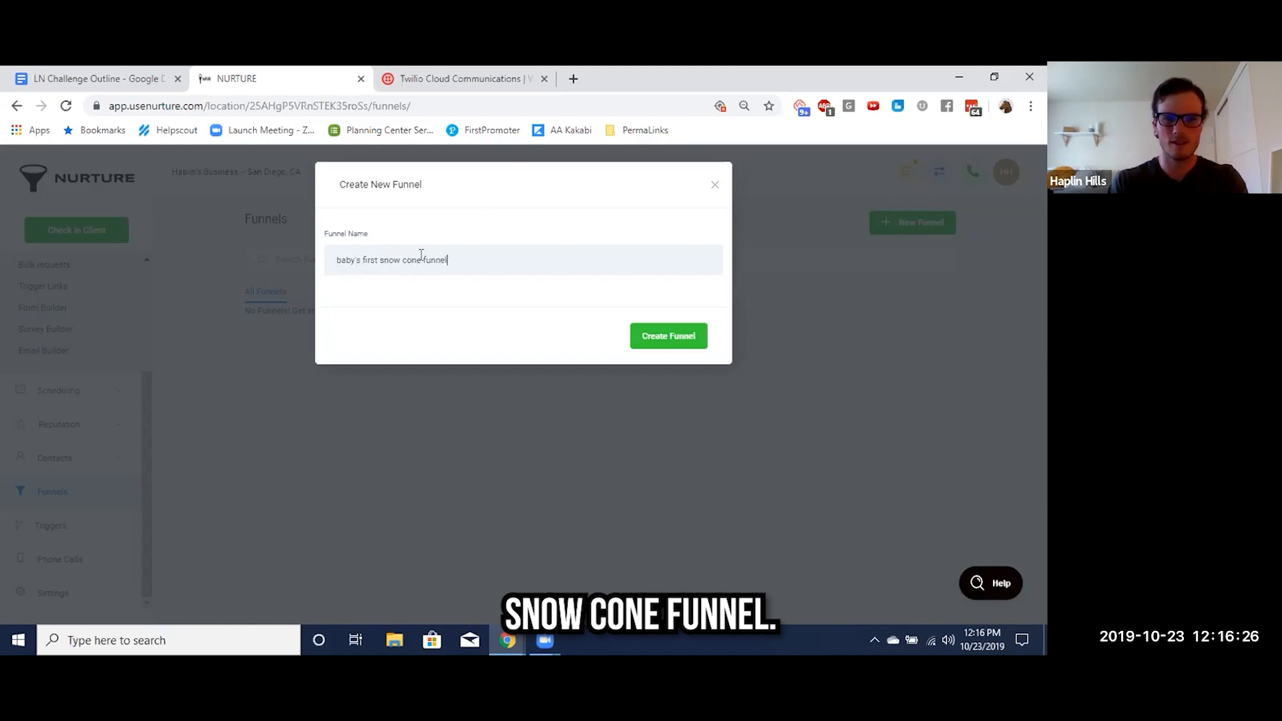
click(653, 344)
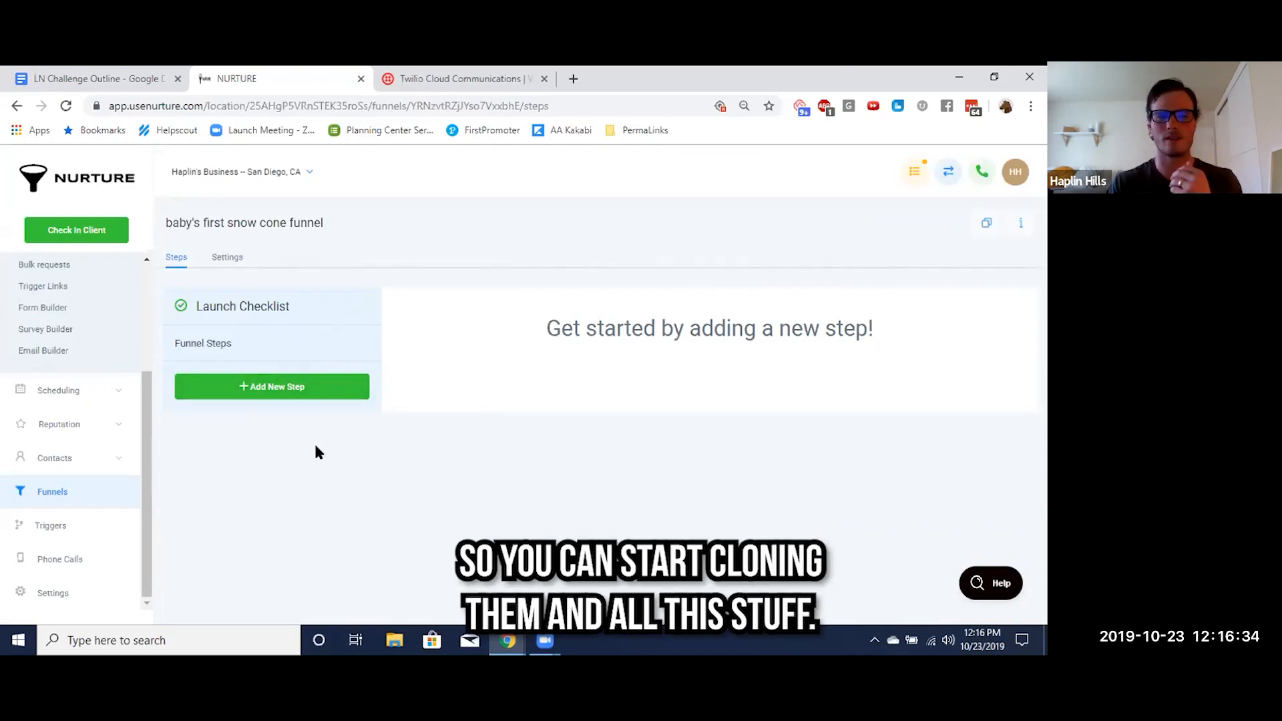
Add two steps to the snow cone funnel, named "optin" and "thank you"
click(271, 387)
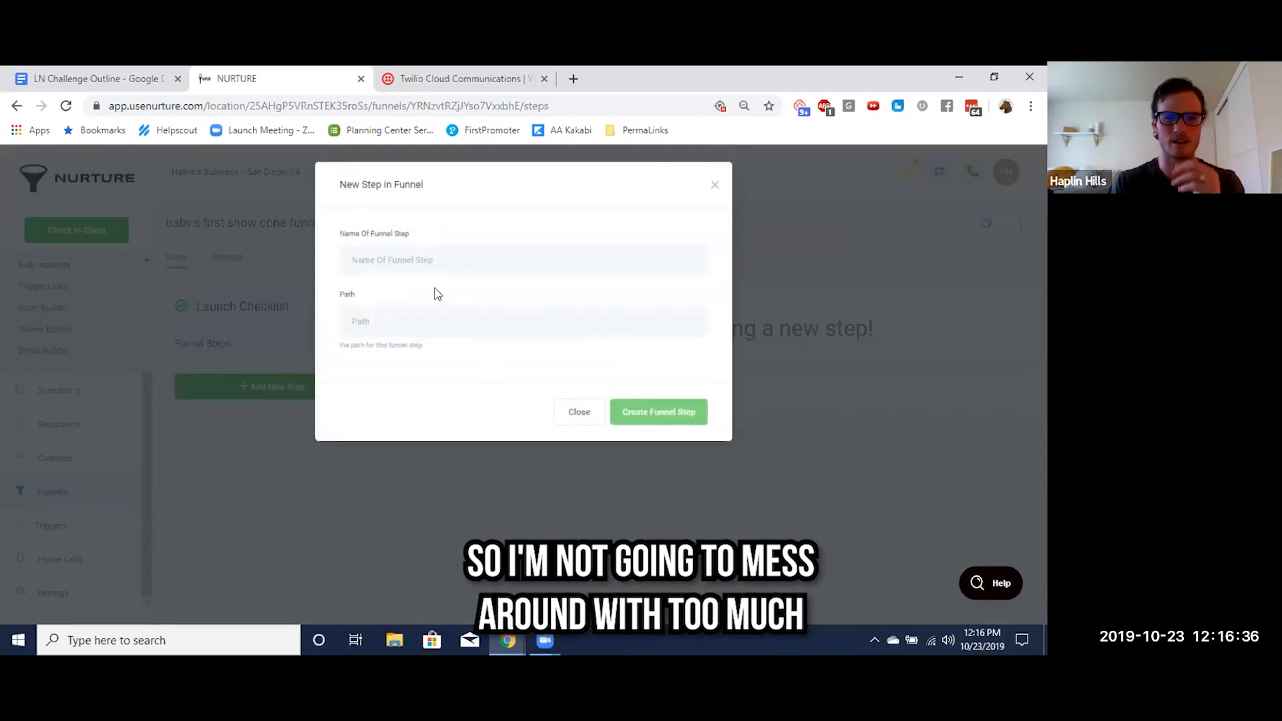
text(optin)
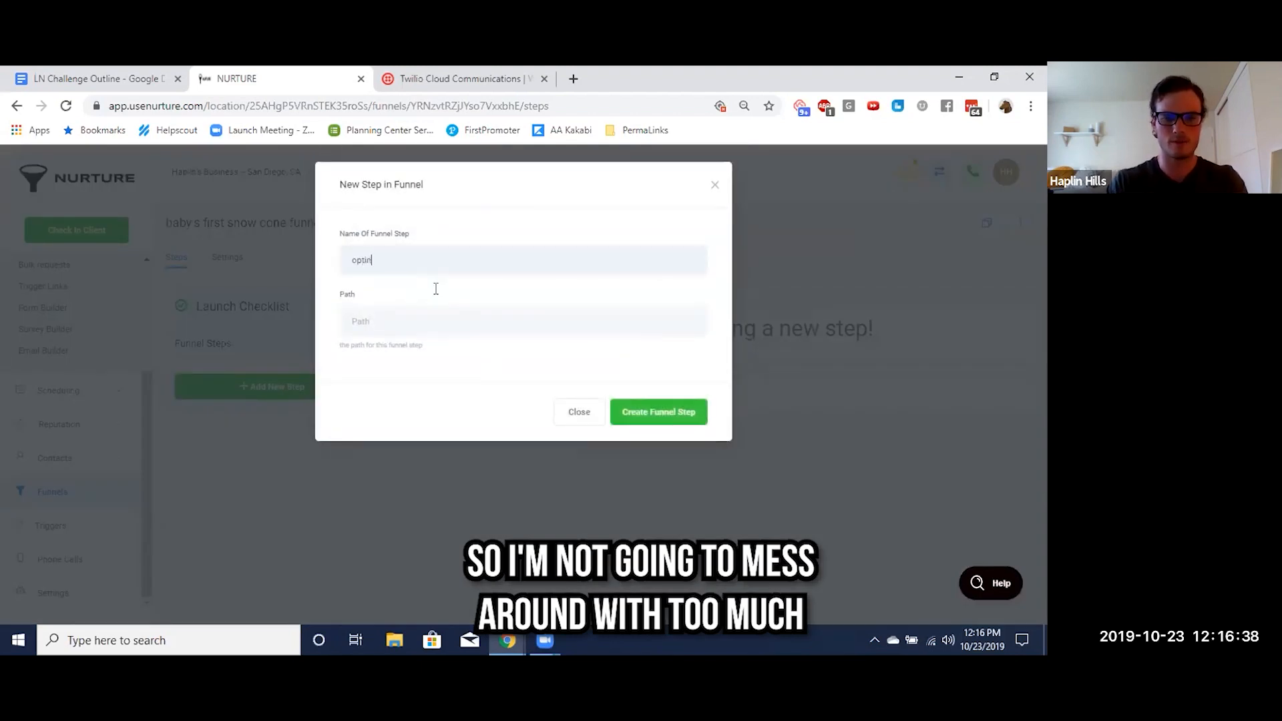
click(658, 416)
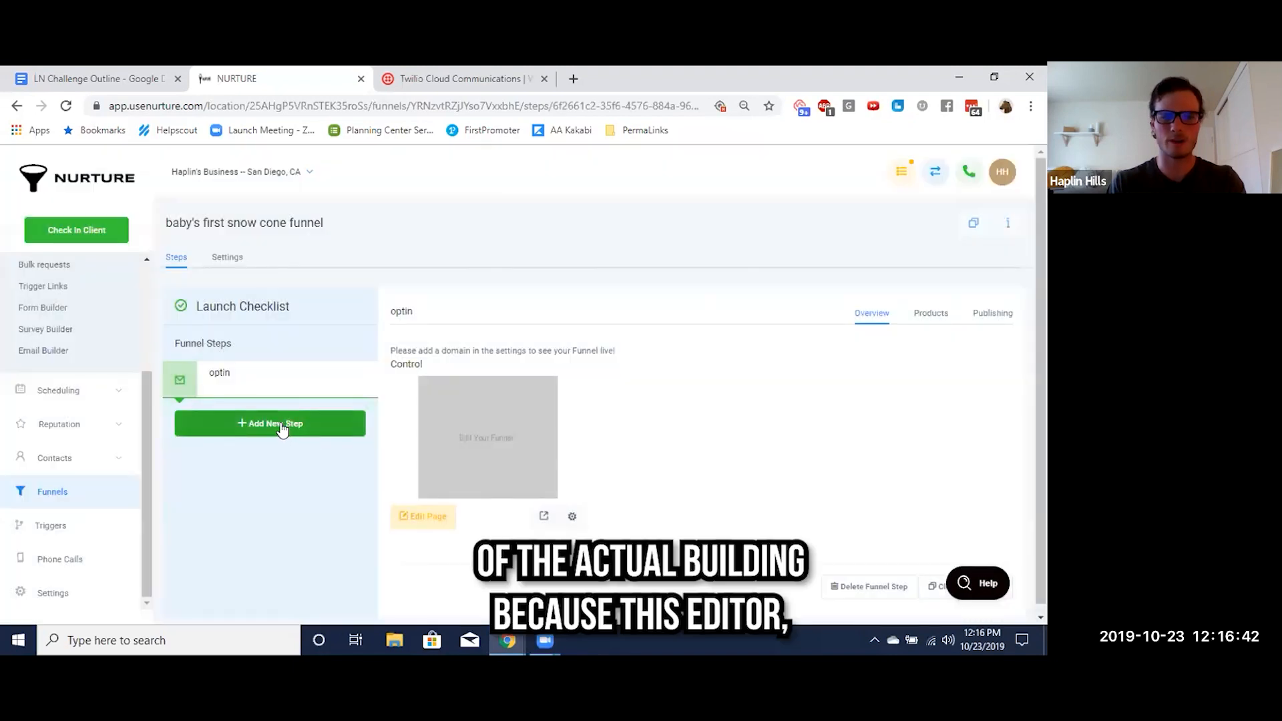
click(282, 427)
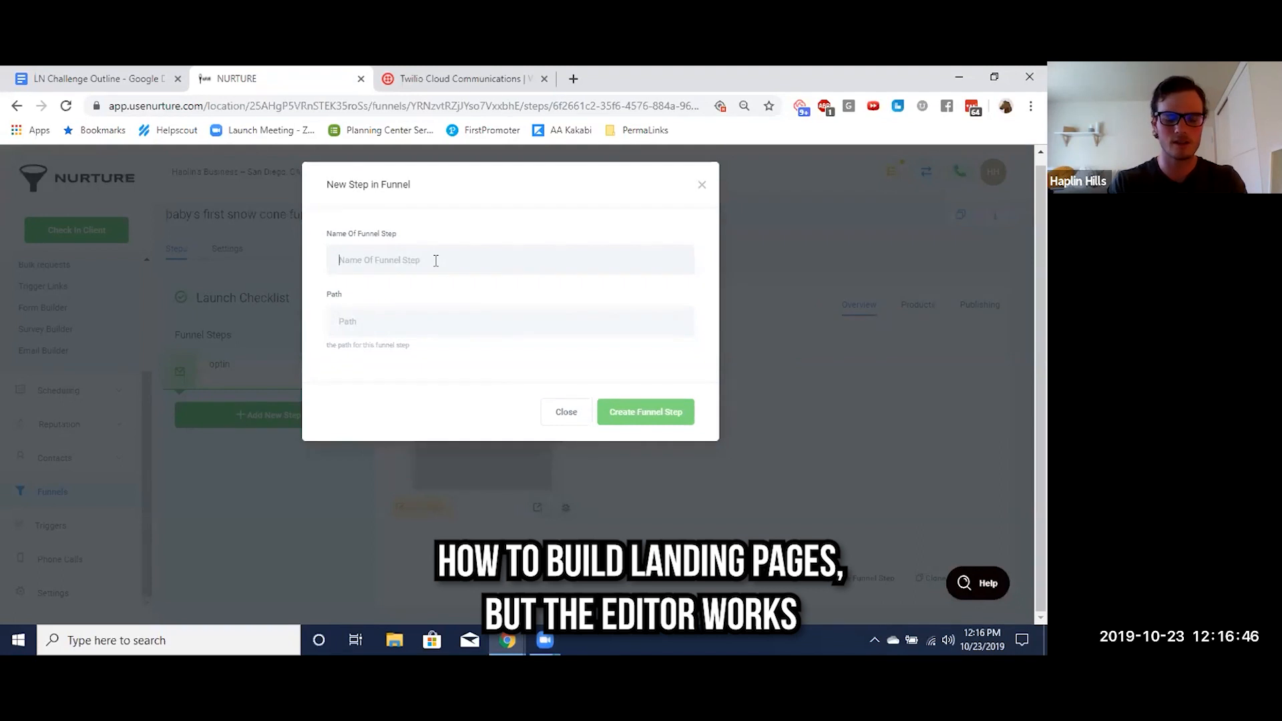
text(thank you)
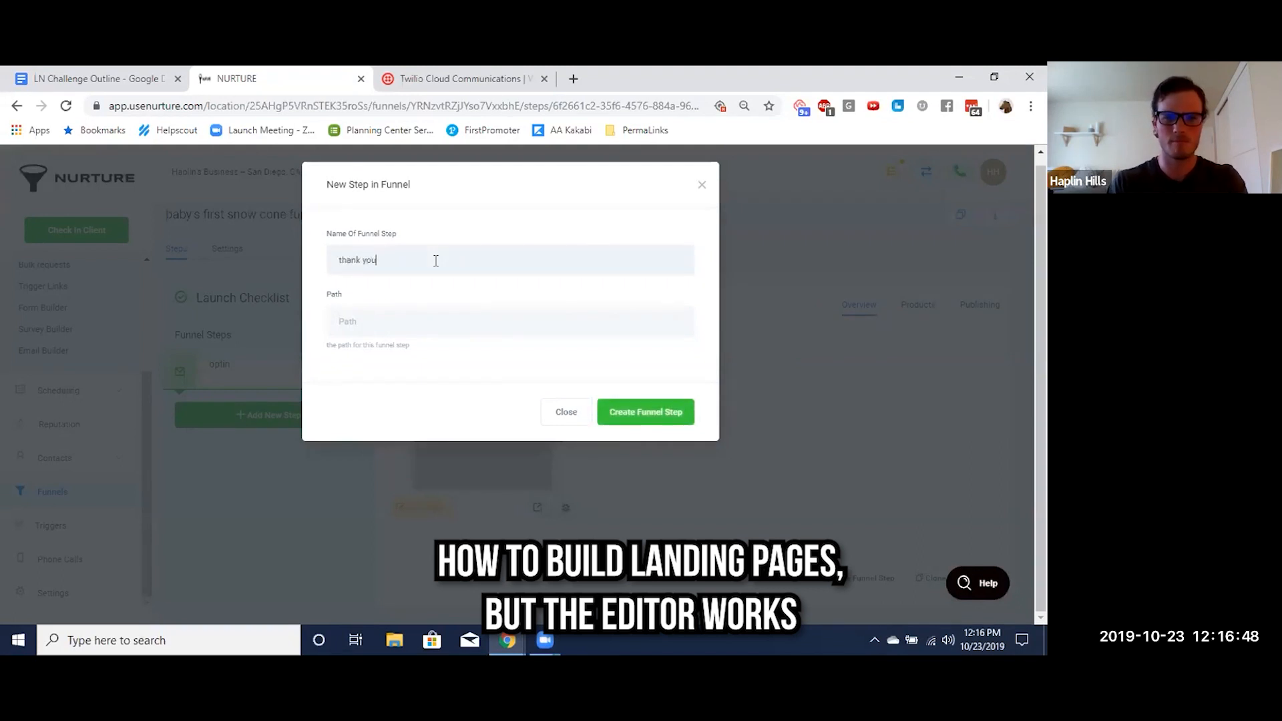
click(633, 415)
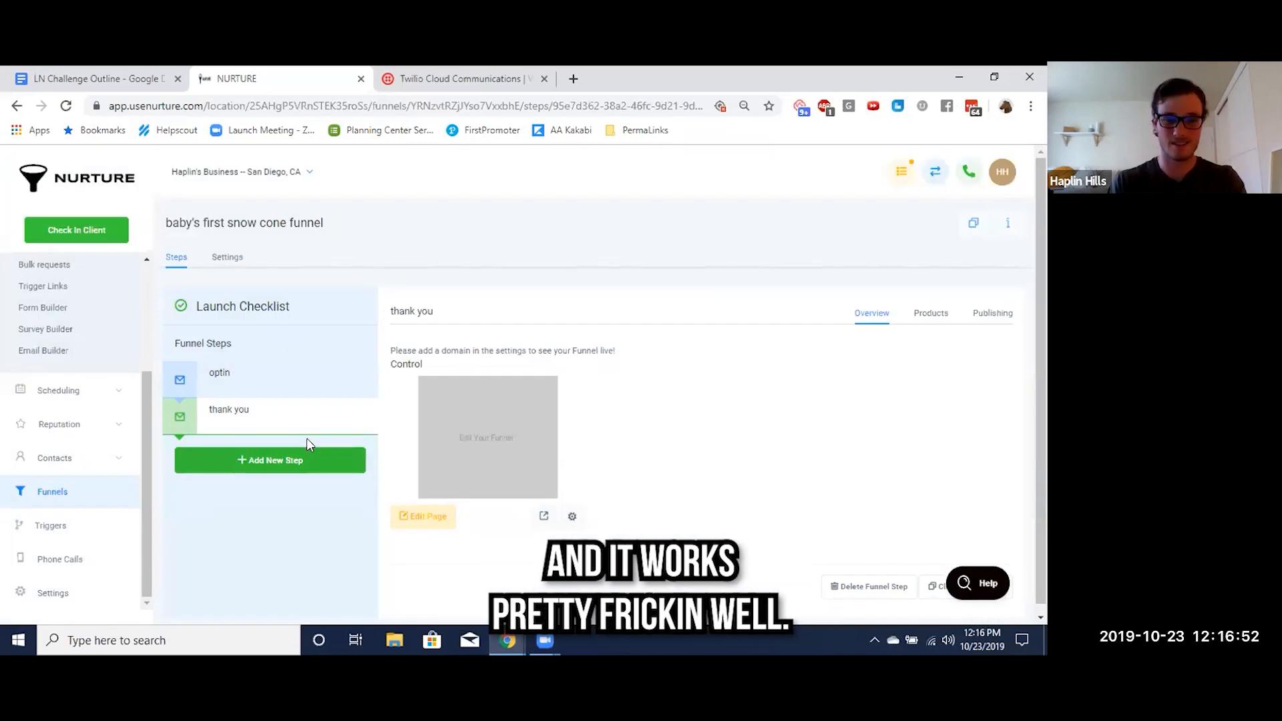
Open the thank you page for editing and add a full-width section containing a one-column row
click(422, 518)
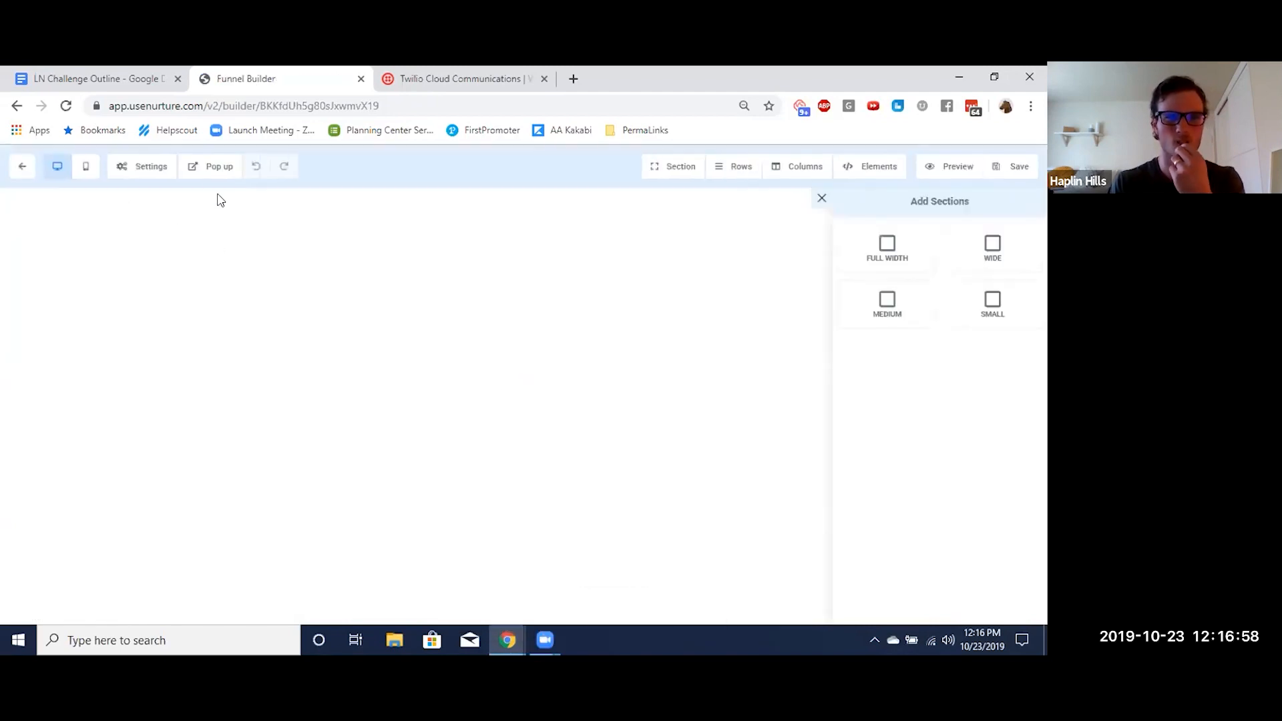
drag(884, 255, 515, 251)
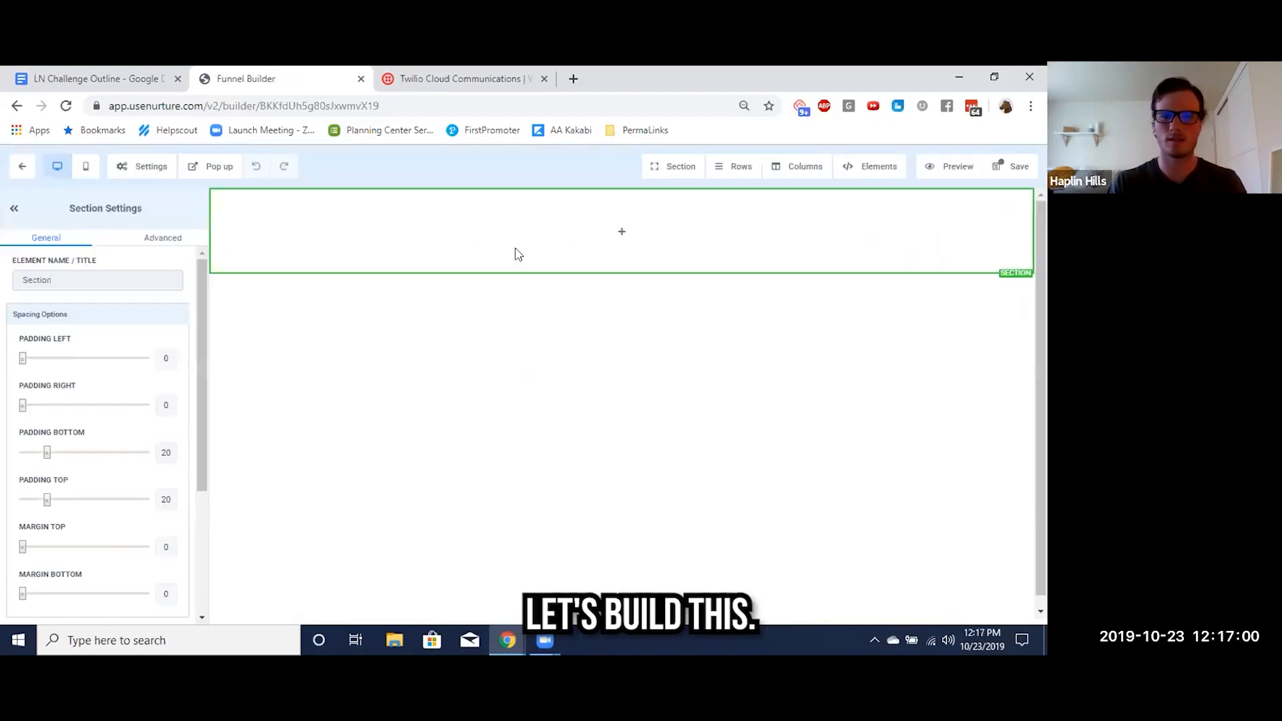
click(646, 232)
click(898, 268)
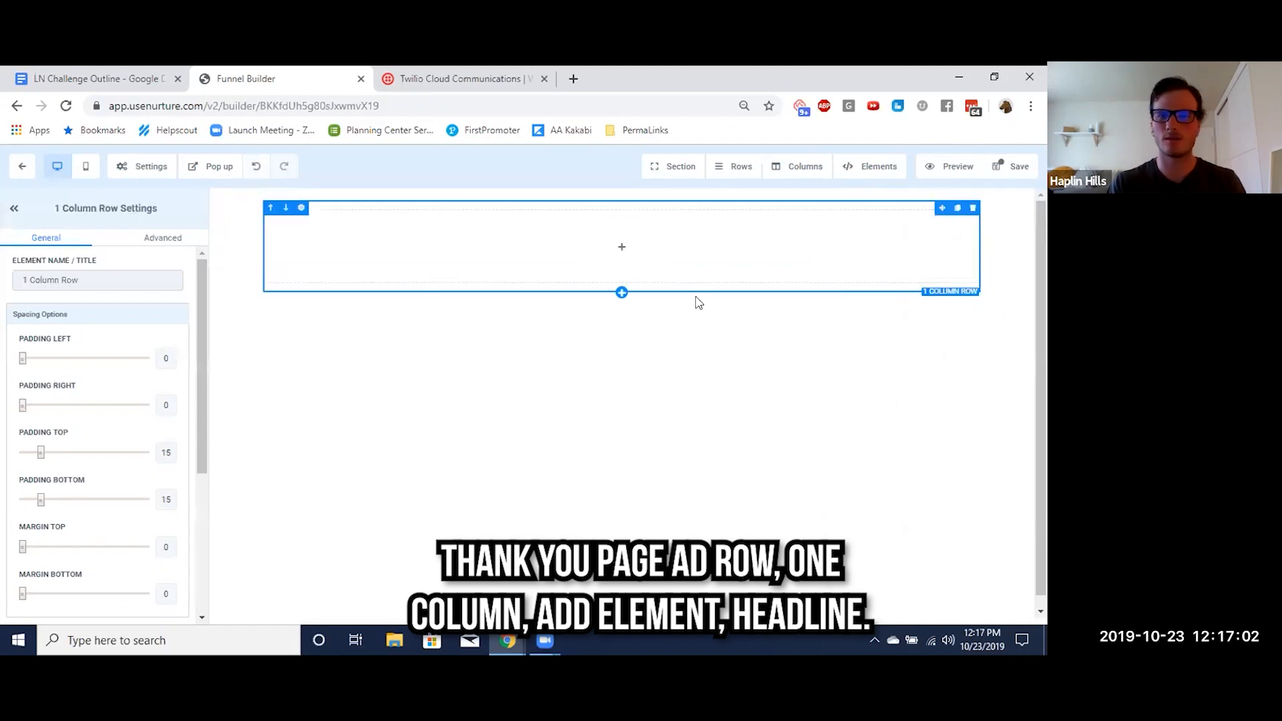
Add a headline to the thank you page's row reading "THANK YOU!!! Check your phone for a text"
click(619, 247)
click(831, 292)
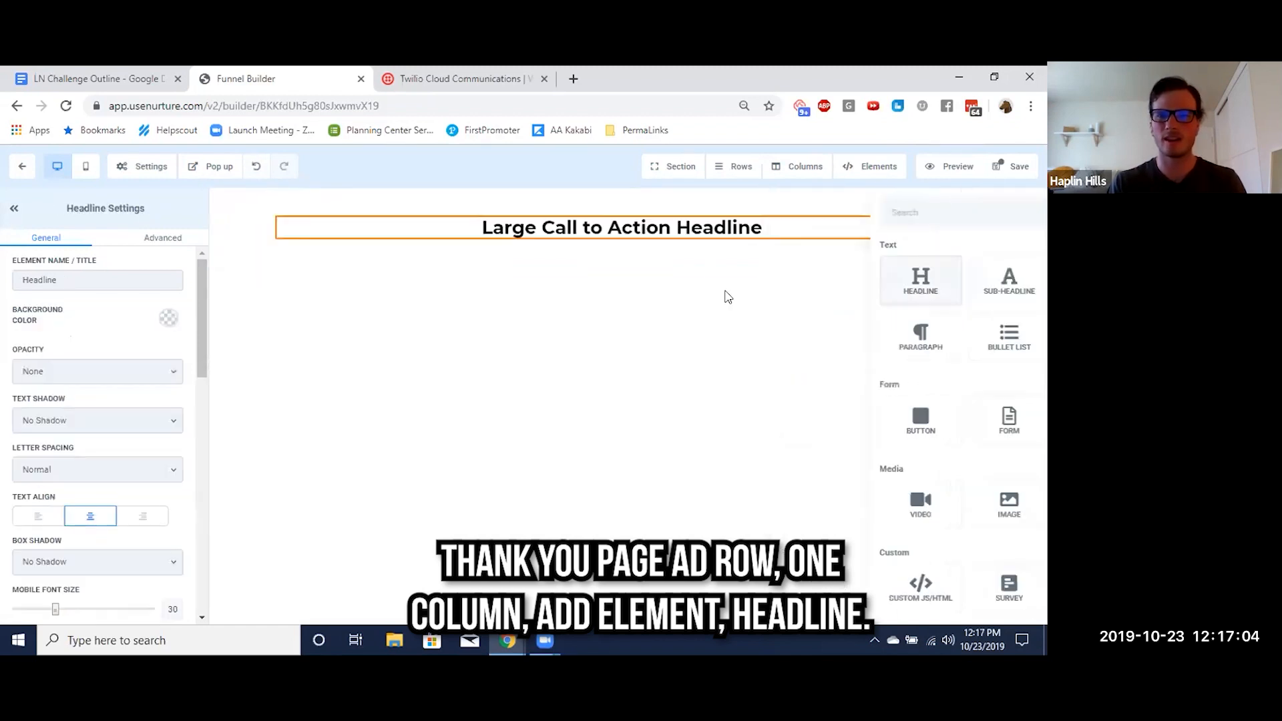
triple_click(603, 227)
text(THAN YOU)
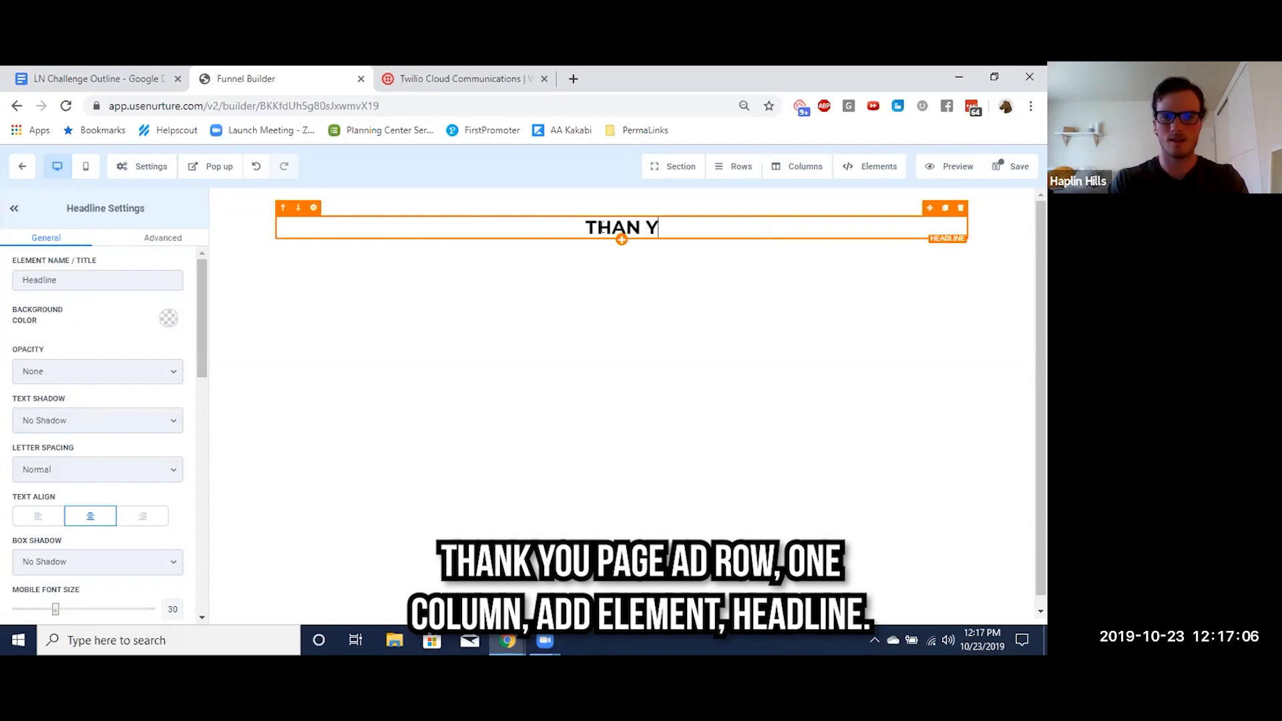
key(BackSpace)
key(BackSpace)
key(BackSpace)
key(BackSpace)
text(K YOU)
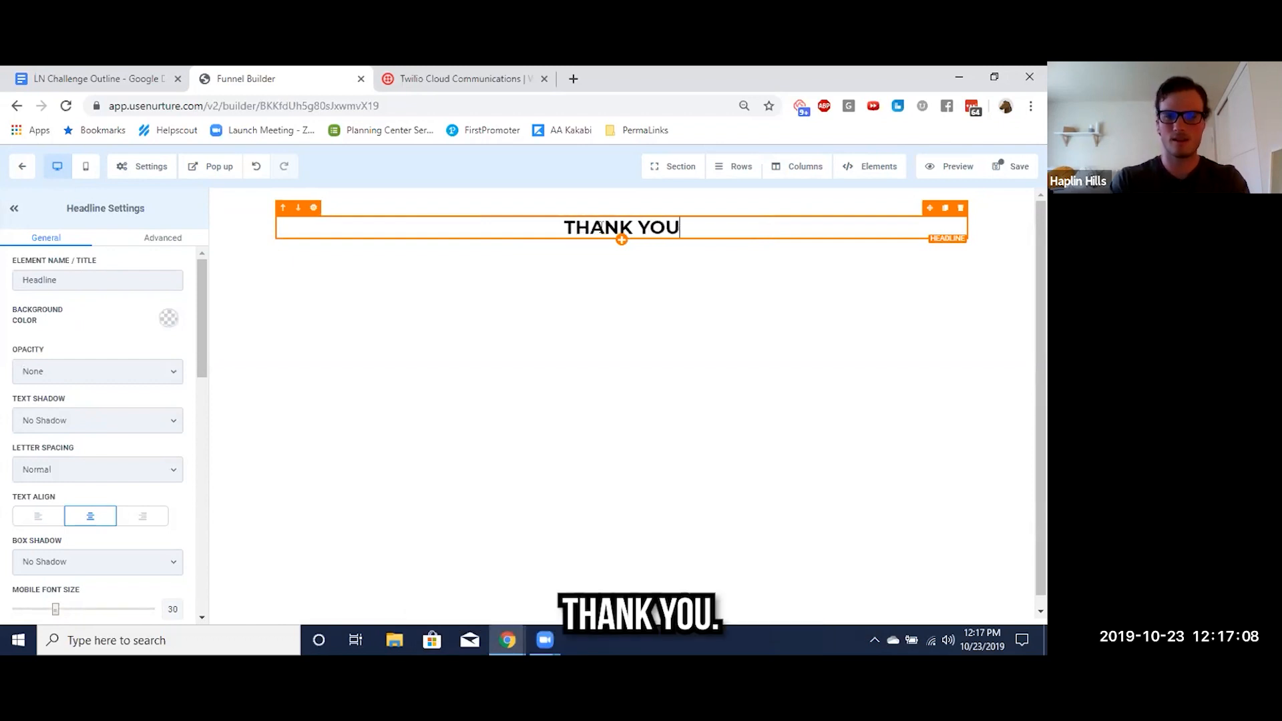
text(!!! Check y)
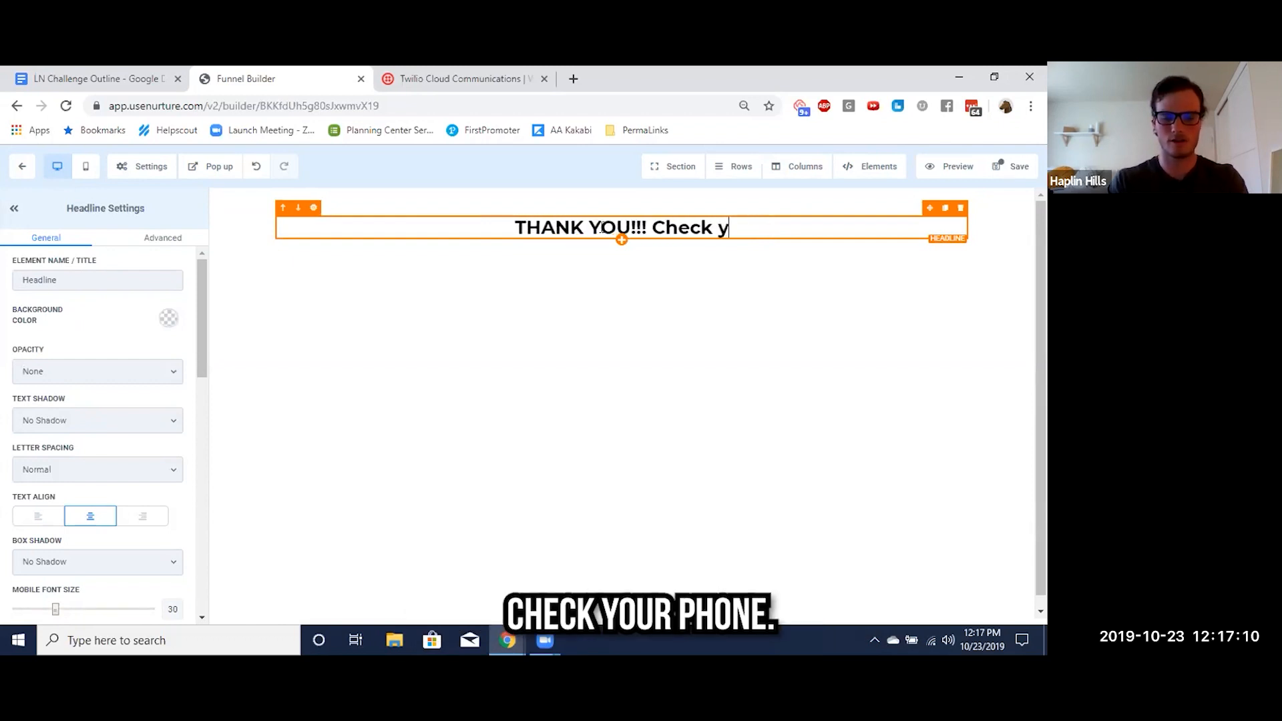
text(our pho)
key(BackSpace)
text(h)
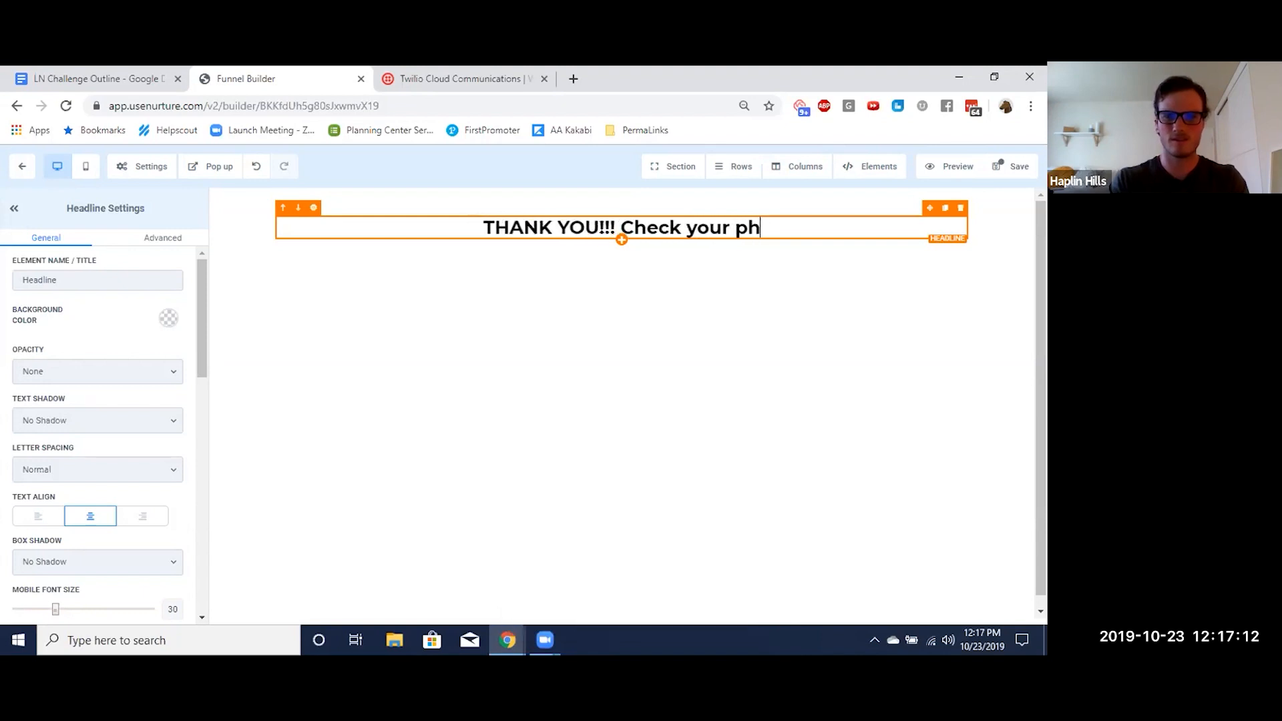
text(one for a text)
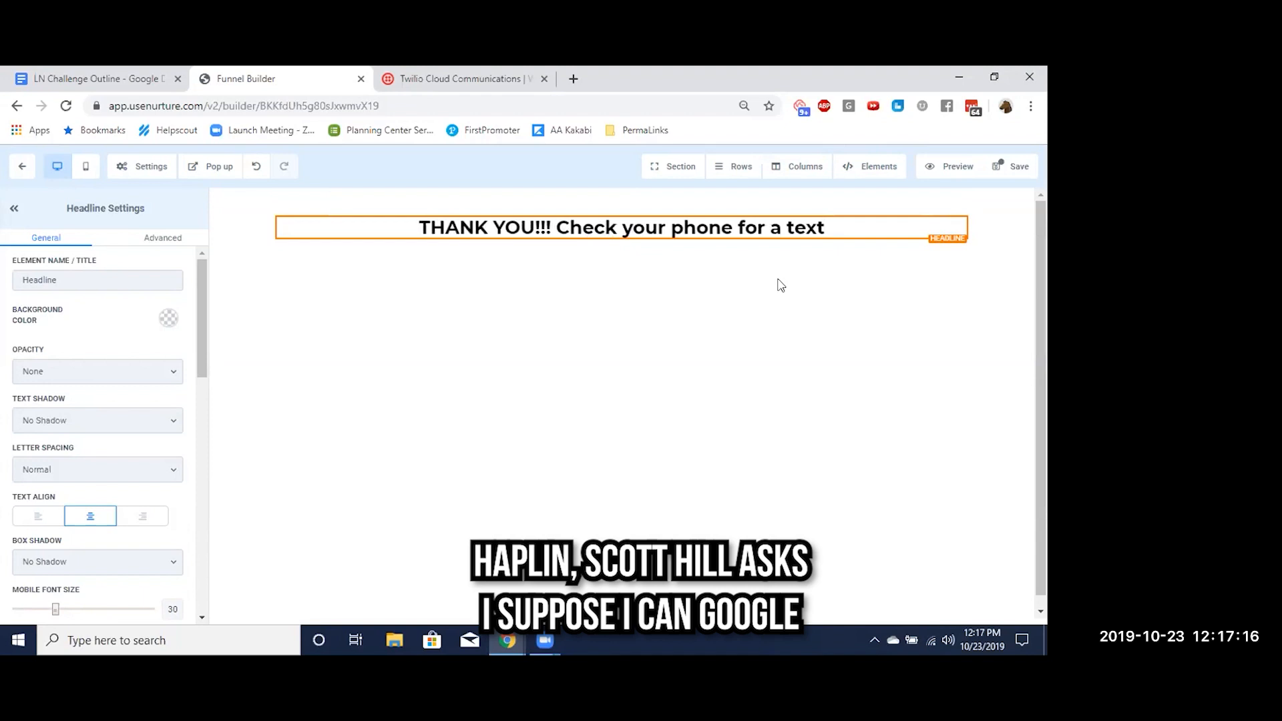
Set the thank you page's SEO title and description to "snow cone", save the page and return to the funnel steps
click(1015, 167)
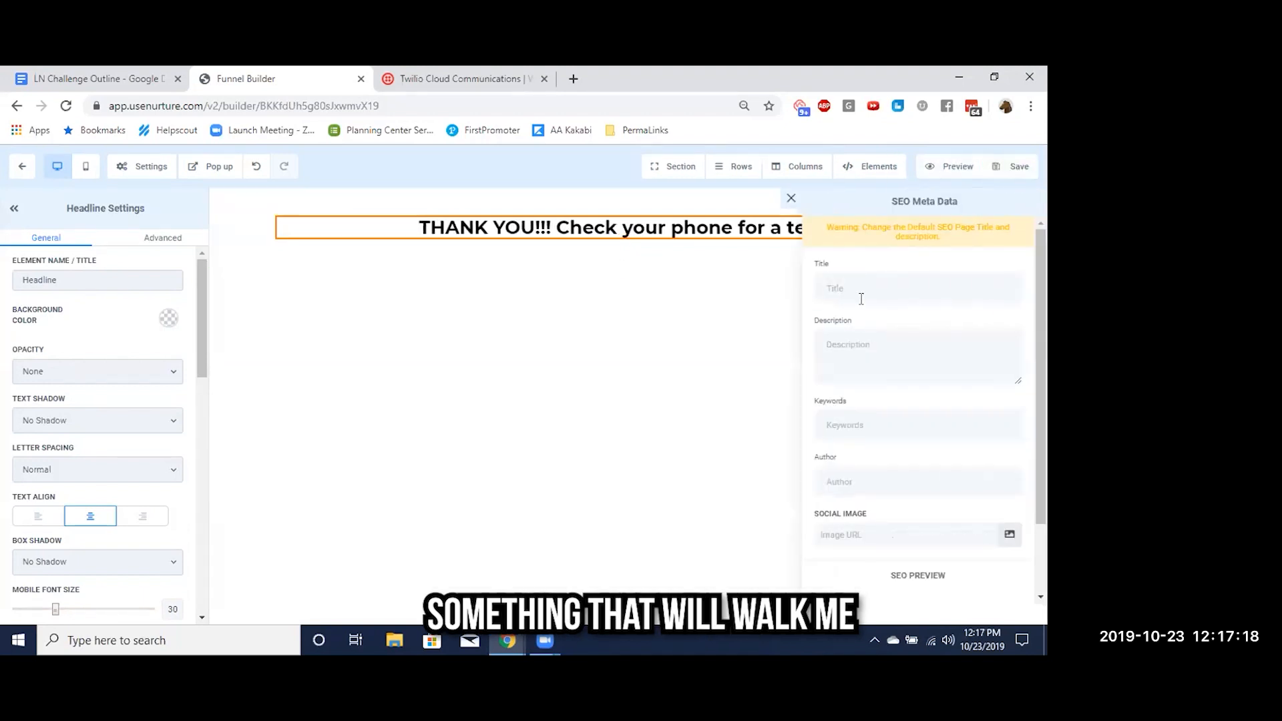
text(snow cone)
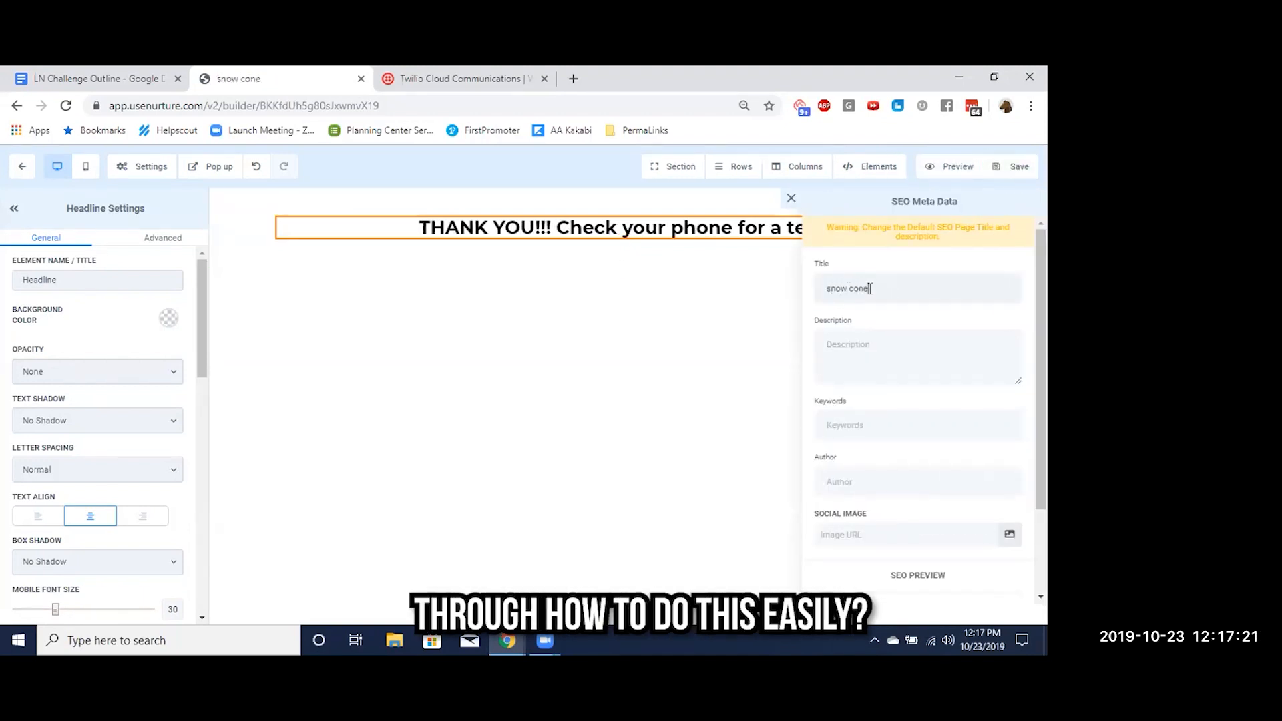
key(Tab)
text(sno)
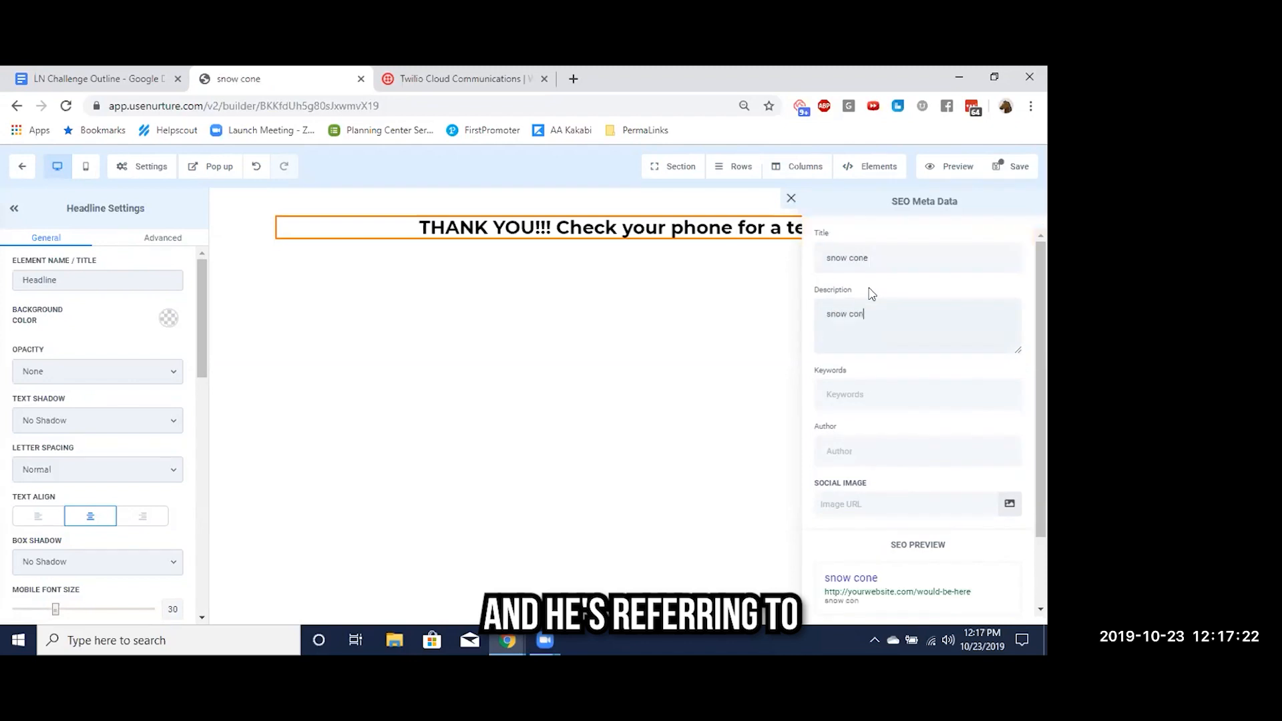
scroll(861, 404, down, 1)
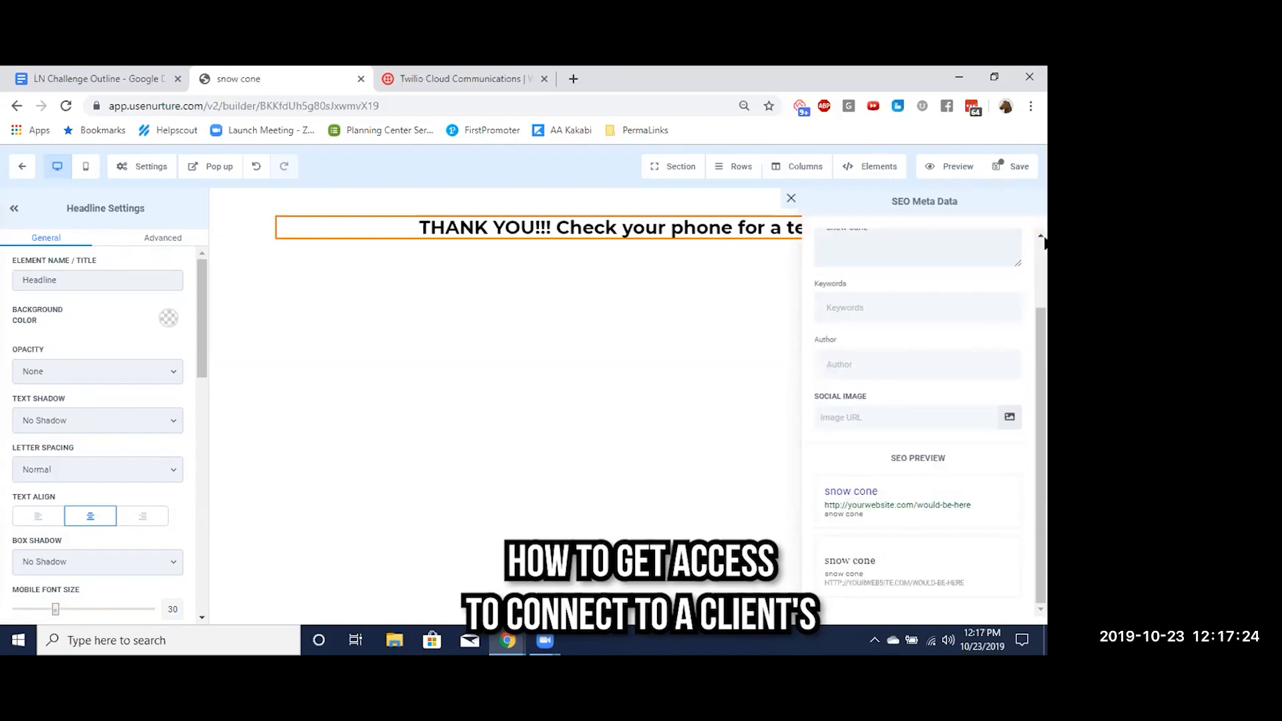
click(1013, 176)
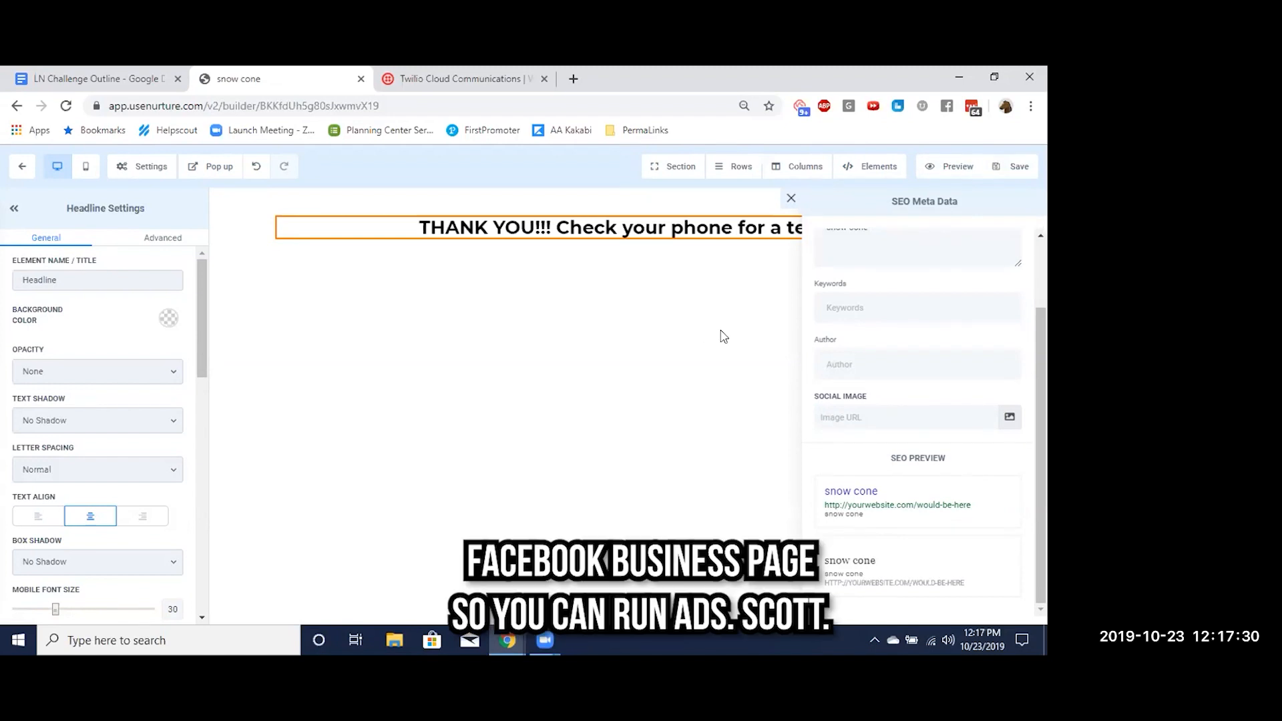
click(792, 201)
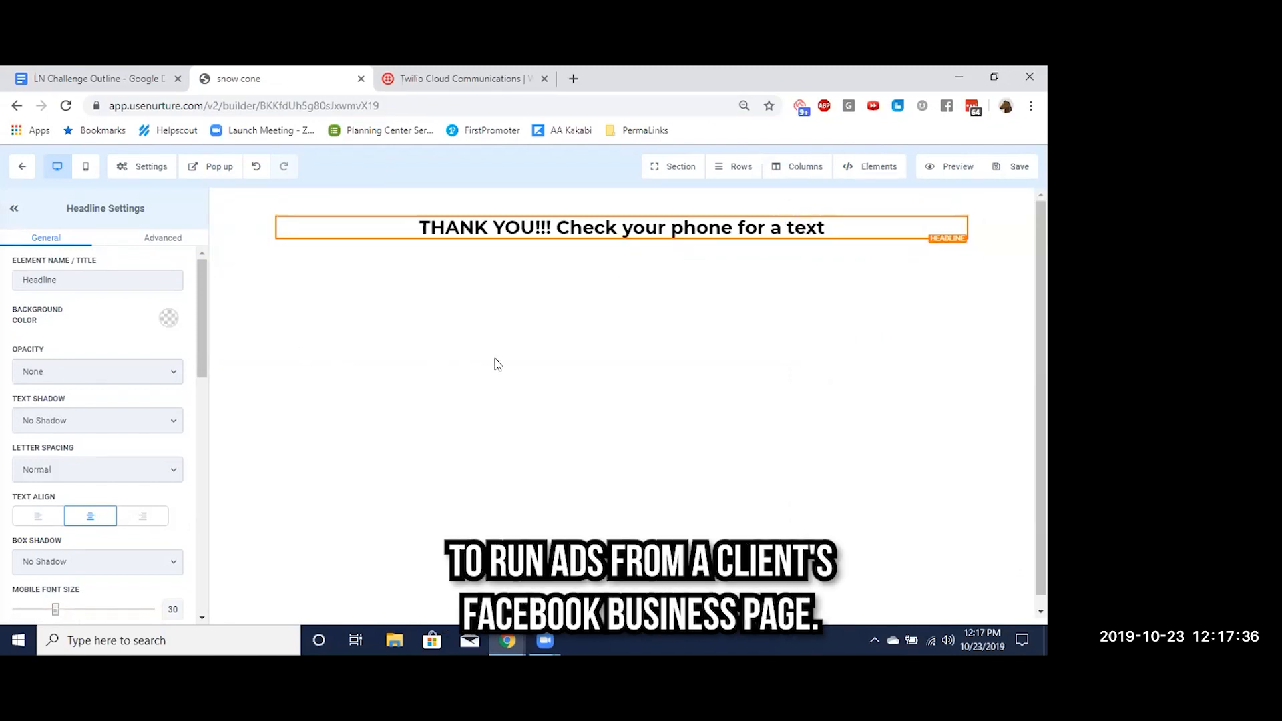
click(22, 166)
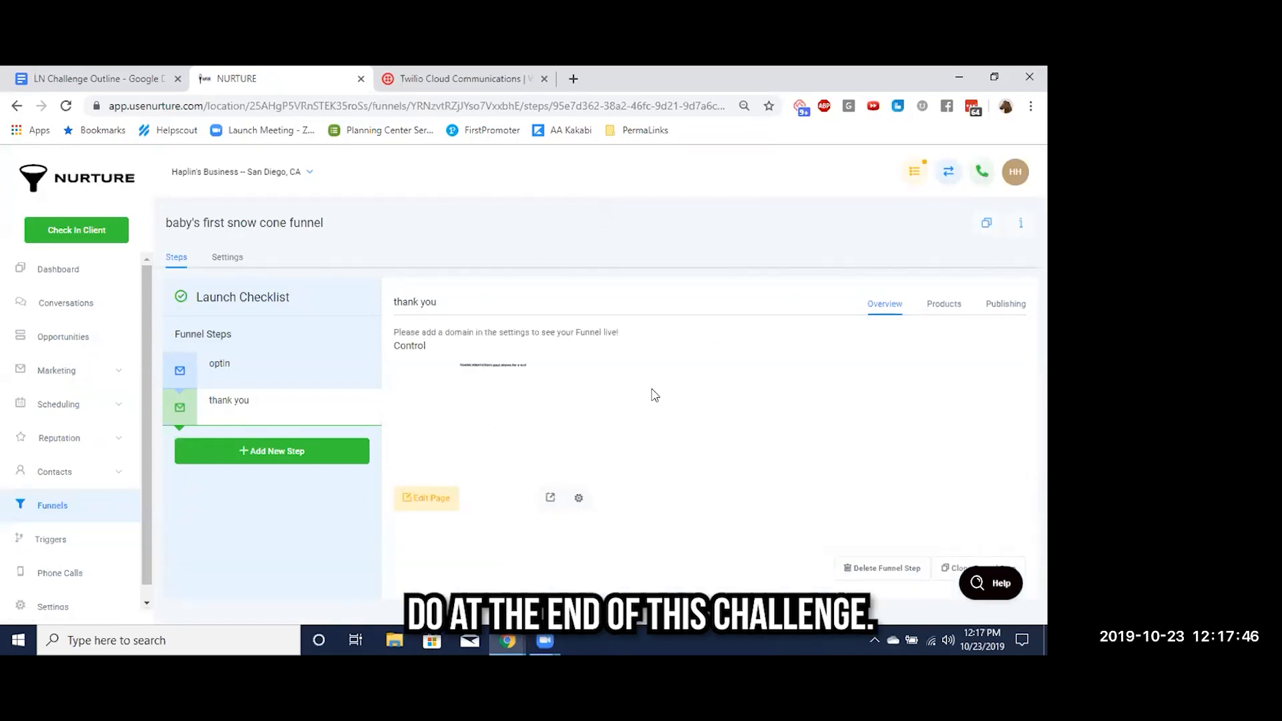
Open the optin page for editing and add a full-width section containing a one-column row
click(222, 366)
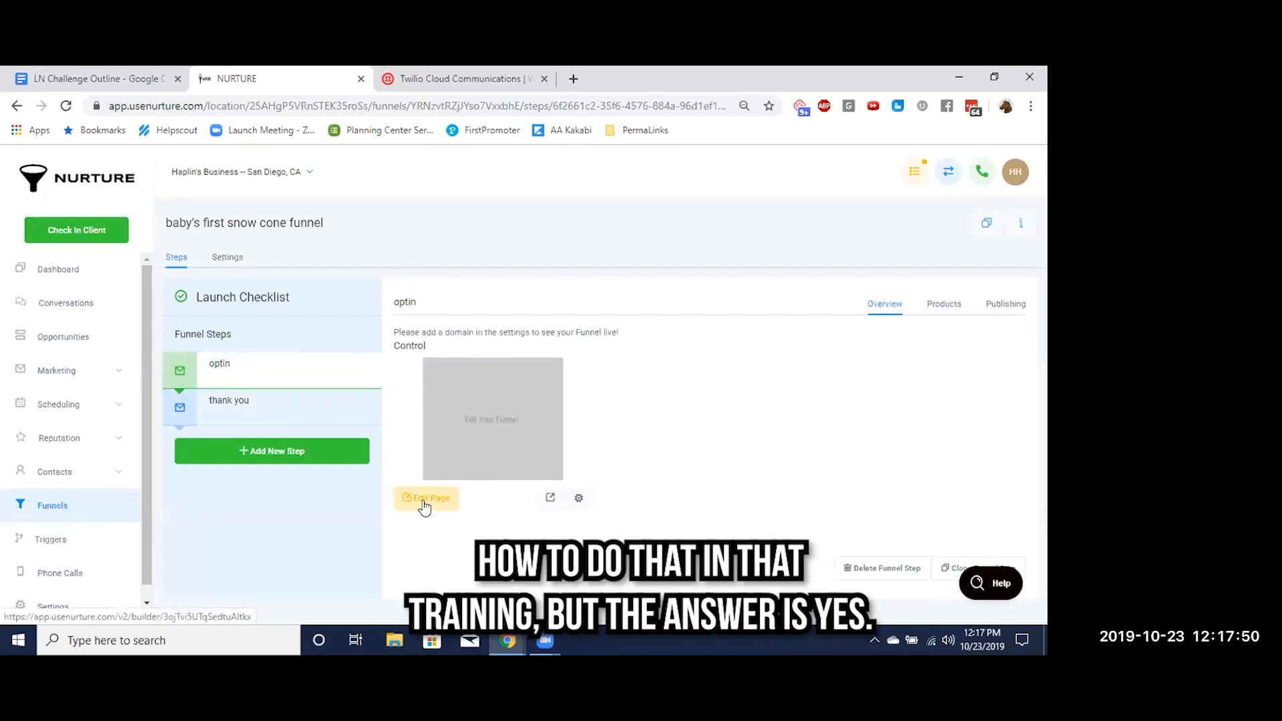
click(425, 506)
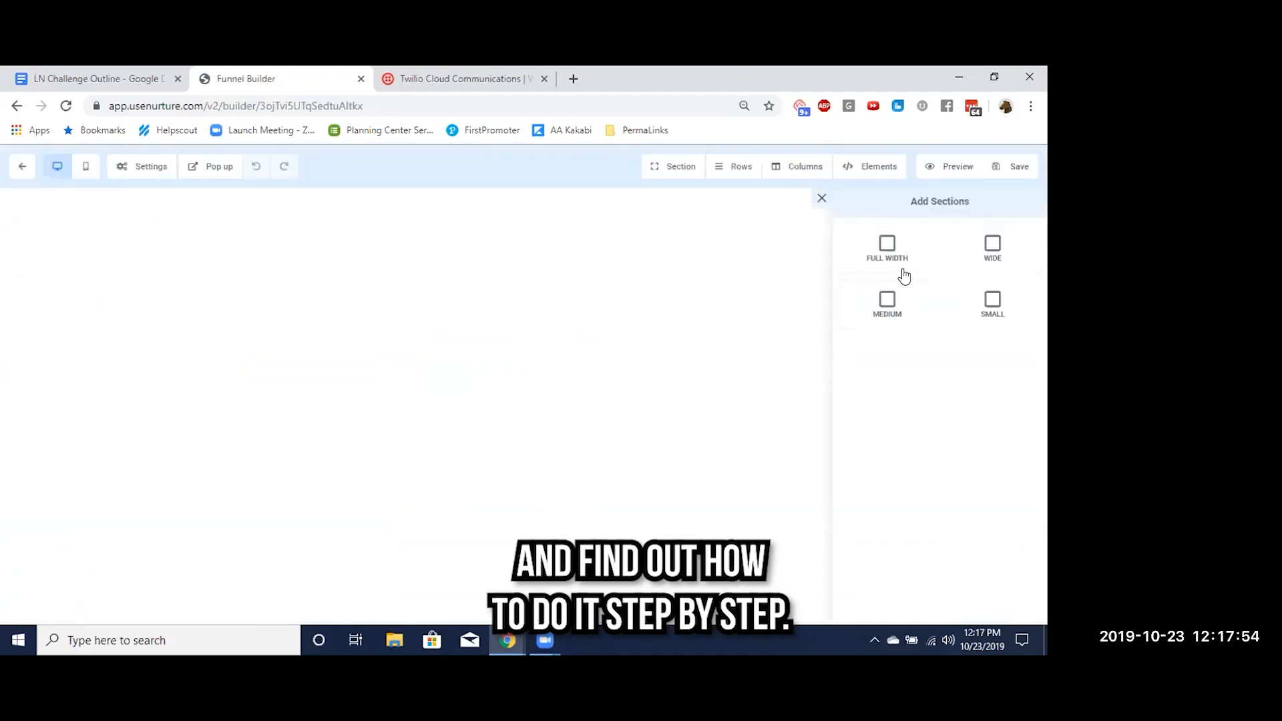
click(893, 263)
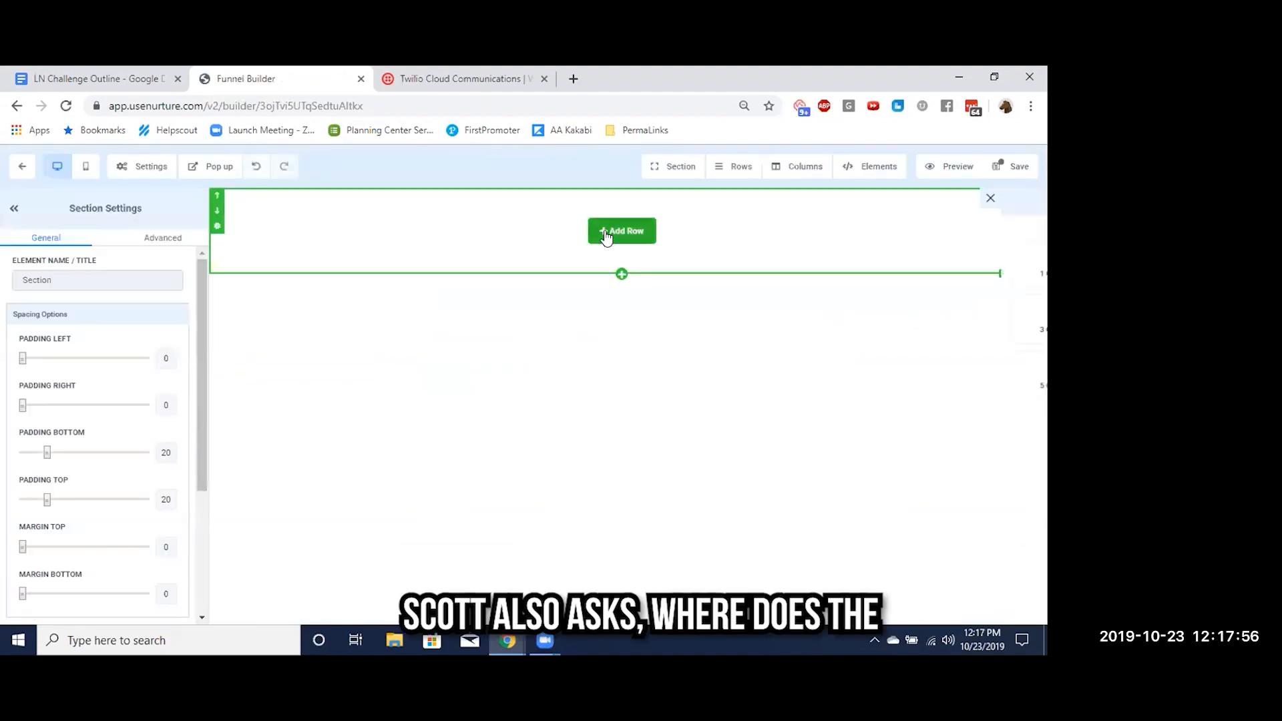
click(606, 235)
click(895, 271)
Add a headline to the optin page's row reading "Fill Out the Form"
click(642, 250)
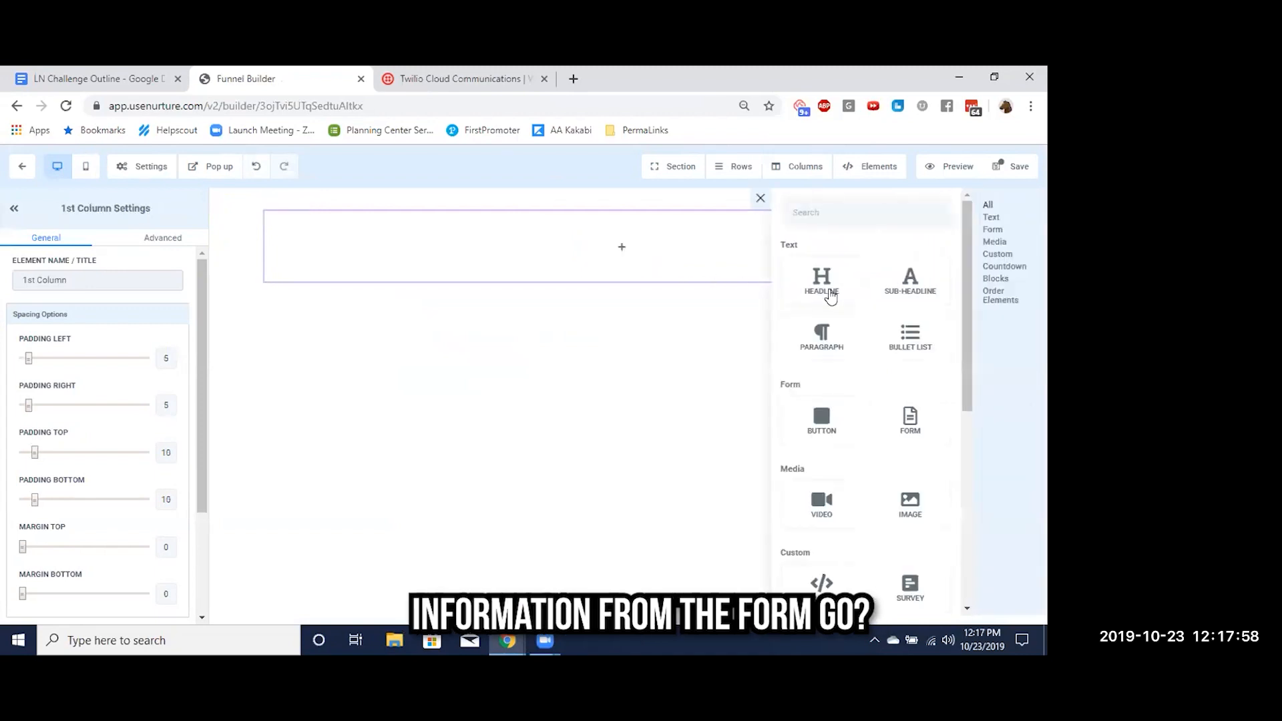
click(821, 284)
triple_click(622, 227)
text(Fill Out the )
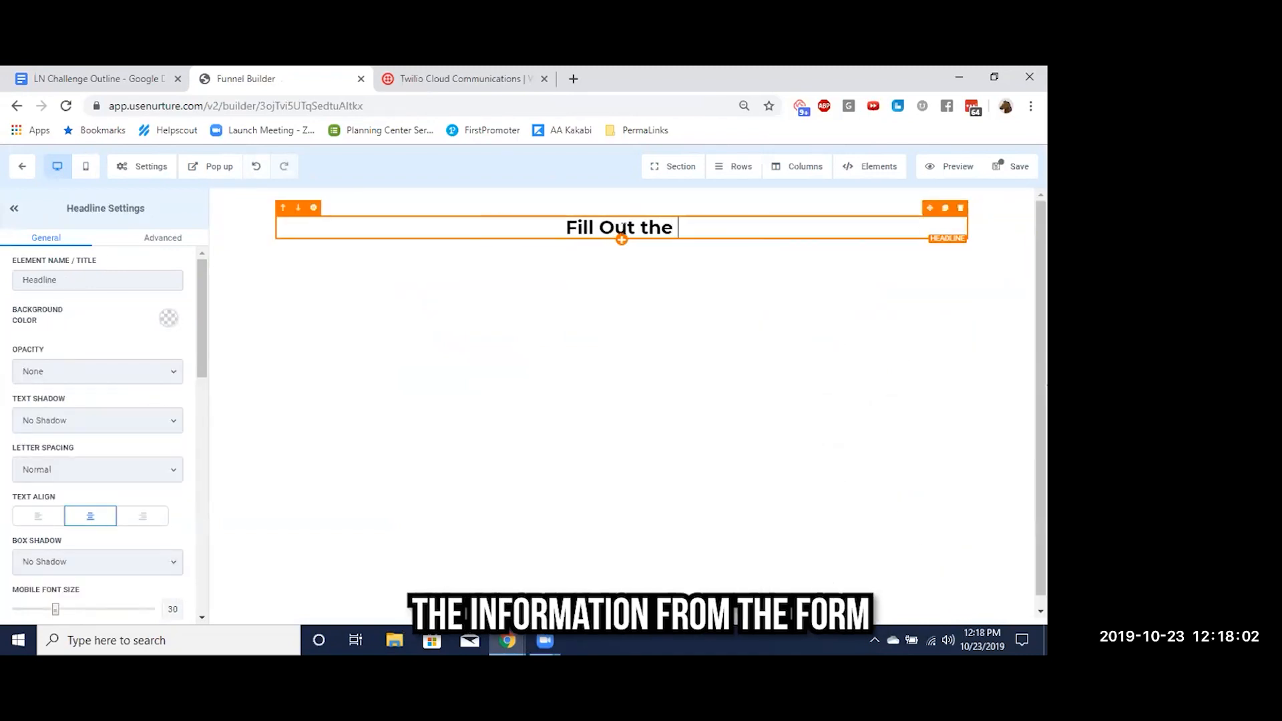
text(Form)
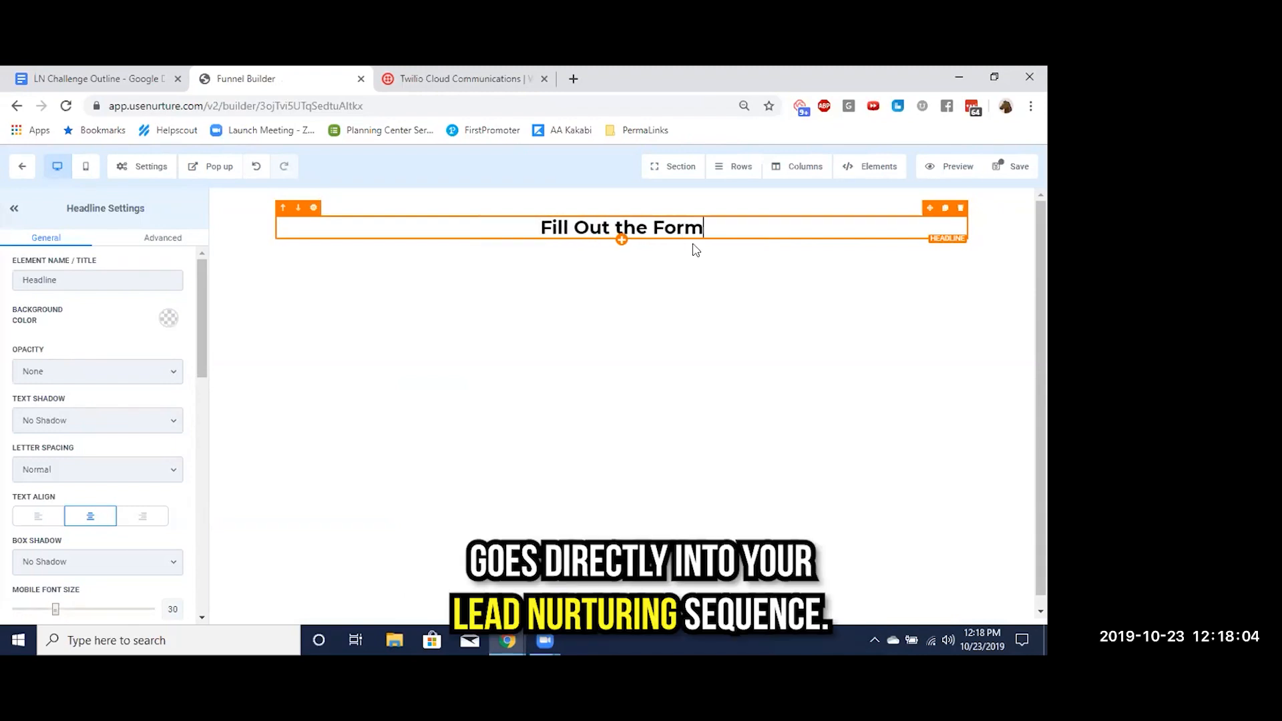
text( vvvvvv)
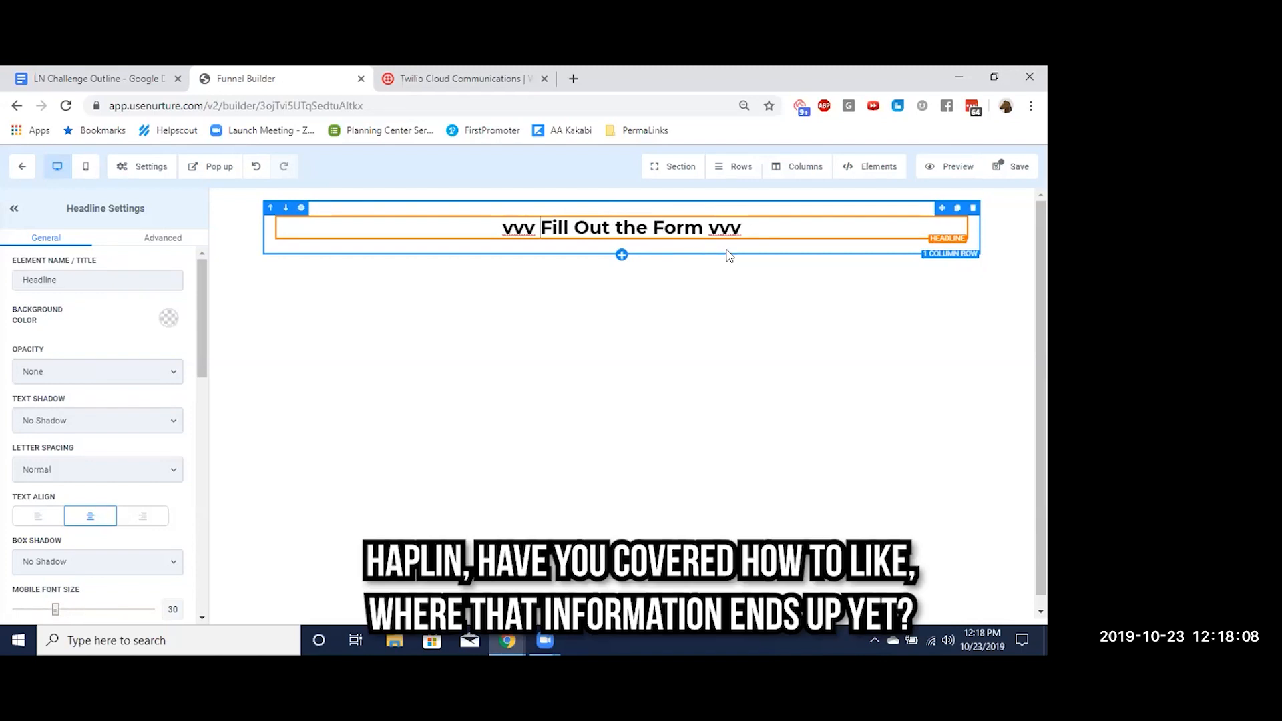
Try flanking the headline text with "vvv" on both sides, and remove the added letters again
key(BackSpace)
key(BackSpace)
key(BackSpace)
key(BackSpace)
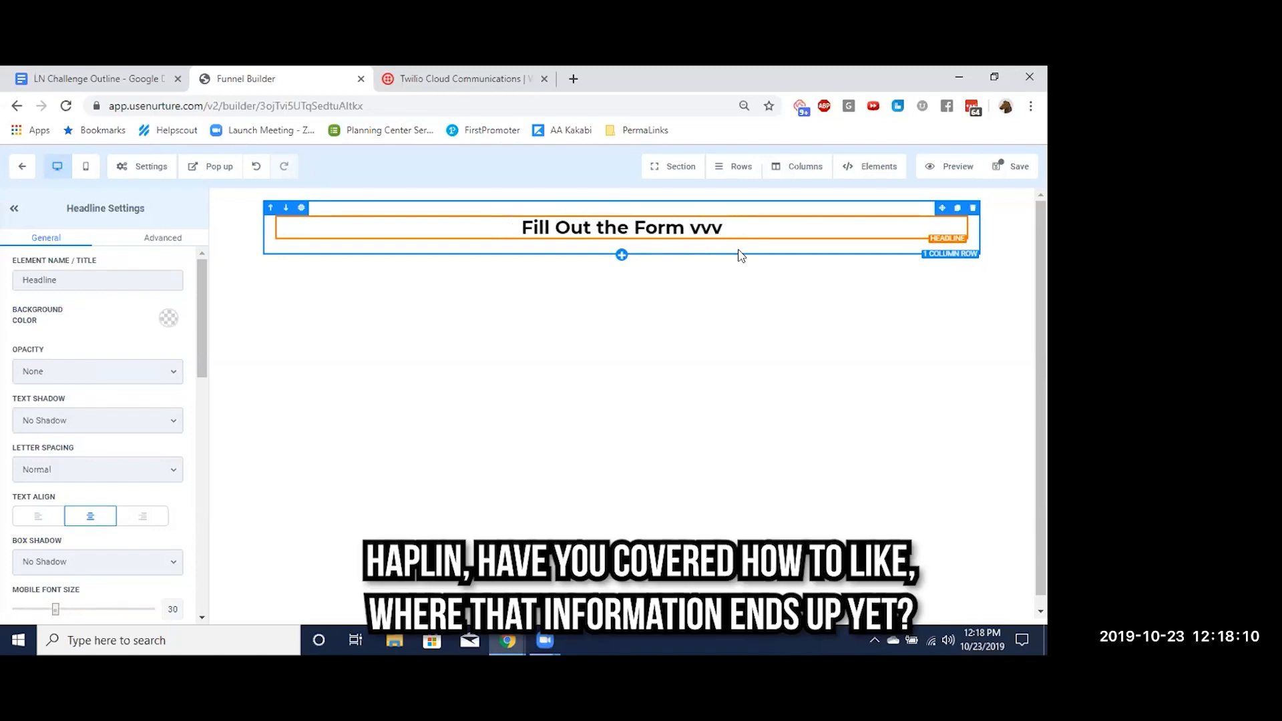
key(BackSpace)
key(BackSpace)
key(BackSpace)
key(BackSpace)
Add a second line "vvvvvvvvvvvvvv" beneath "Fill Out the Form" in the headline as downward arrows
key(Return)
text(vvvvvvvvvvvvvv)
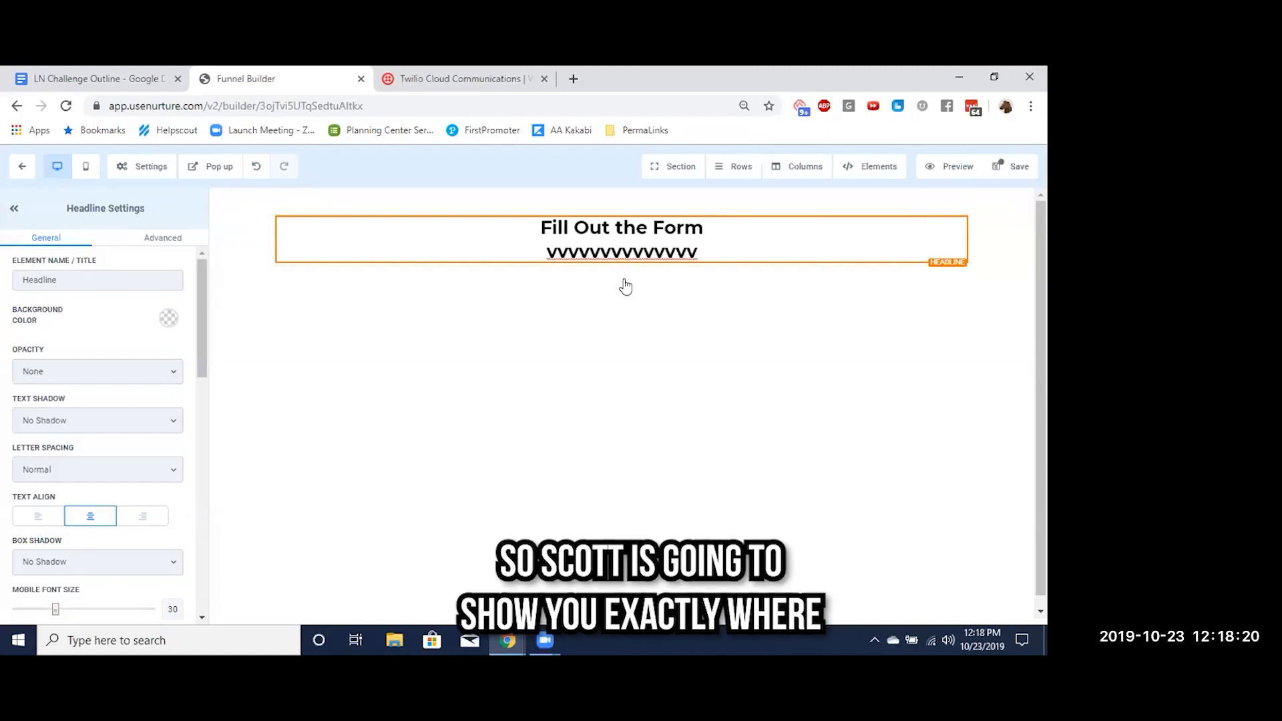
mouse_move(621, 264)
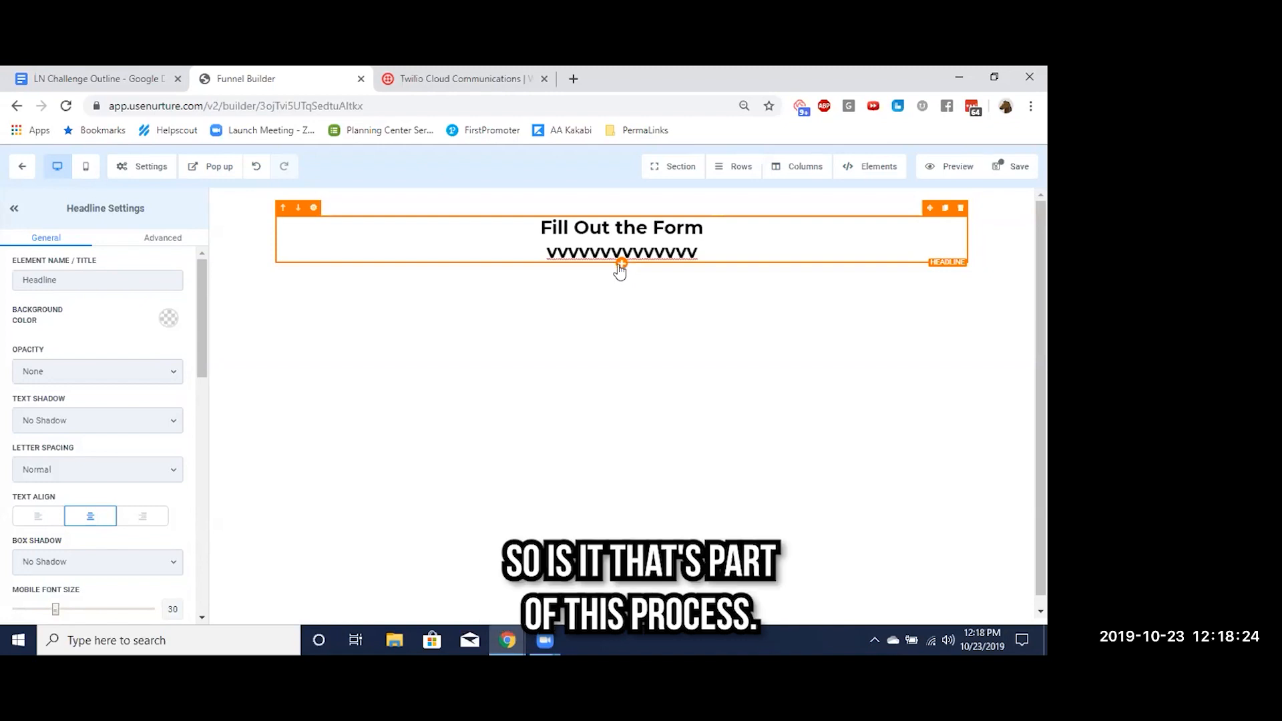
Replace the row of v's beneath "Fill Out the Form" in the headline with a single vertical bar
double_click(643, 251)
key(BackSpace)
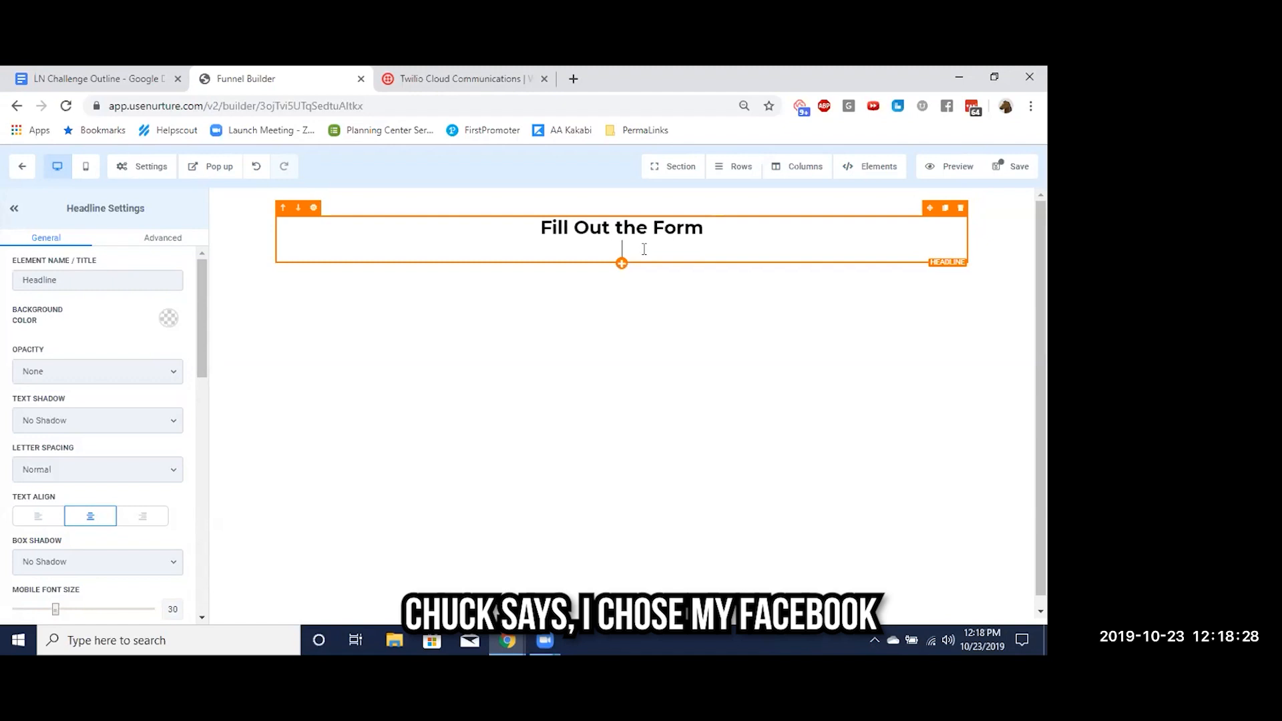
text(llllll)
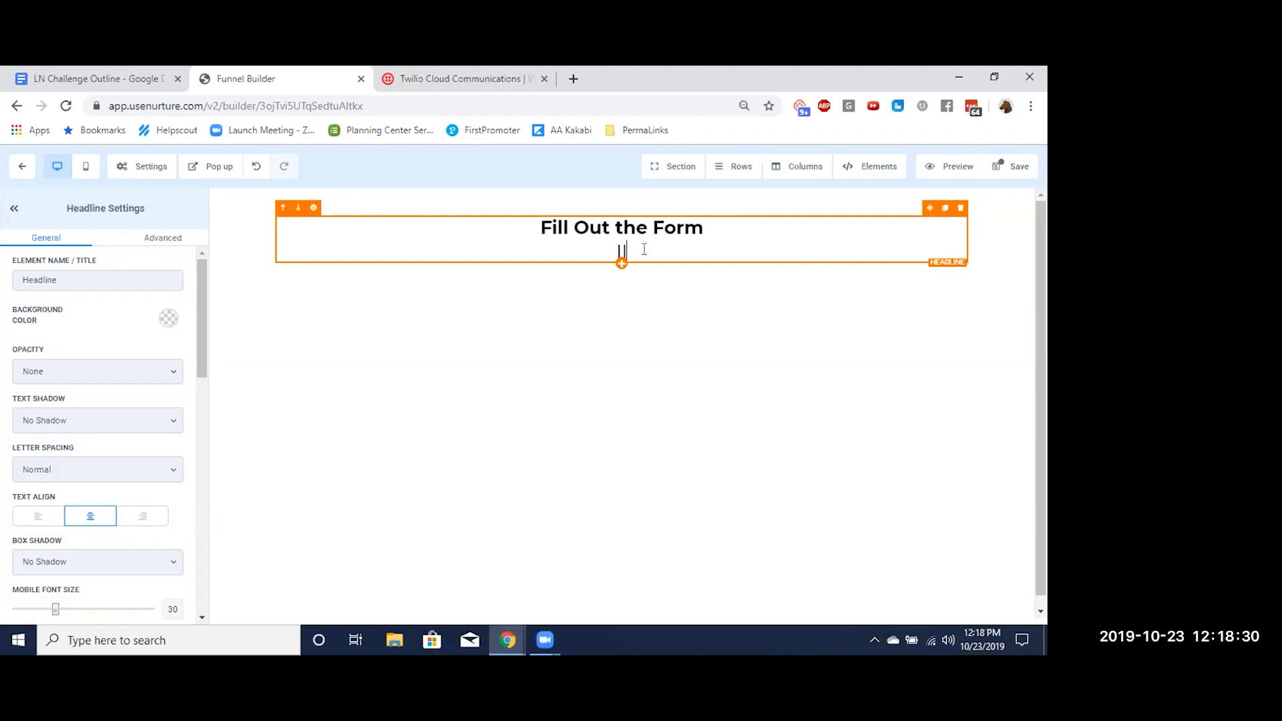
key(BackSpace)
key(BackSpace)
key(BackSpace)
key(BackSpace)
key(BackSpace)
key(BackSpace)
key(BackSpace)
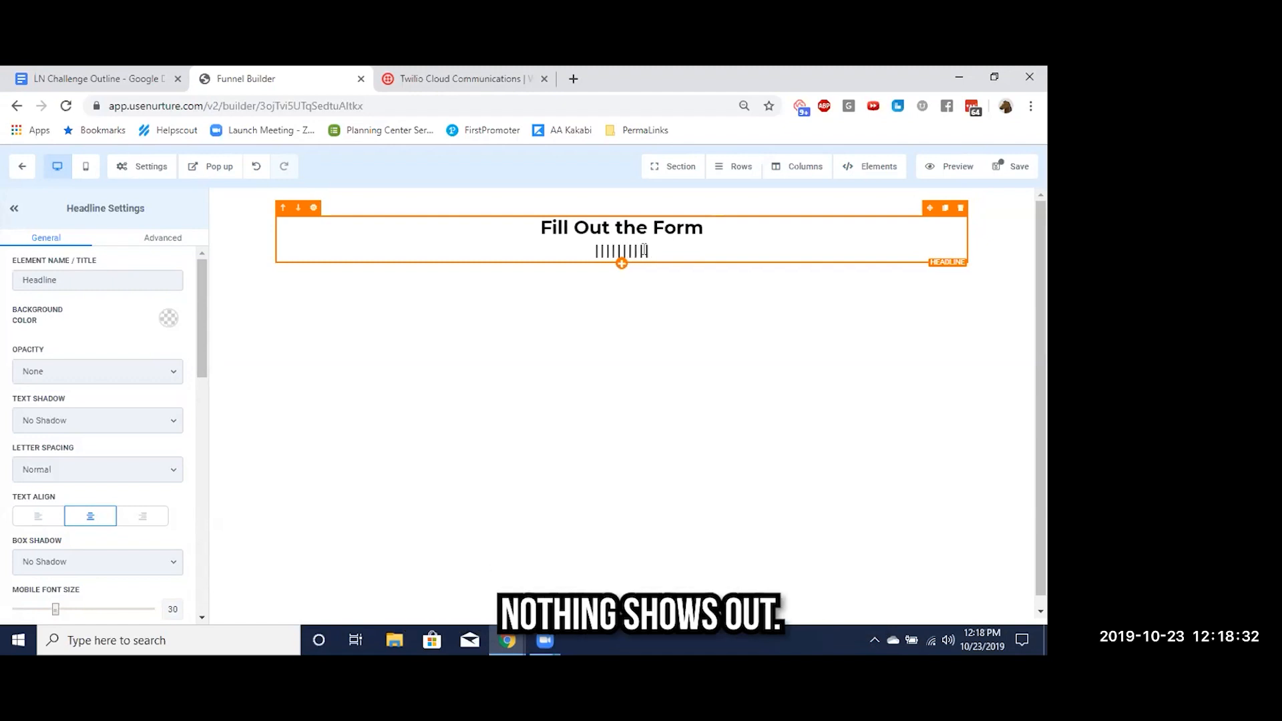
key(BackSpace)
key(BackSpace)
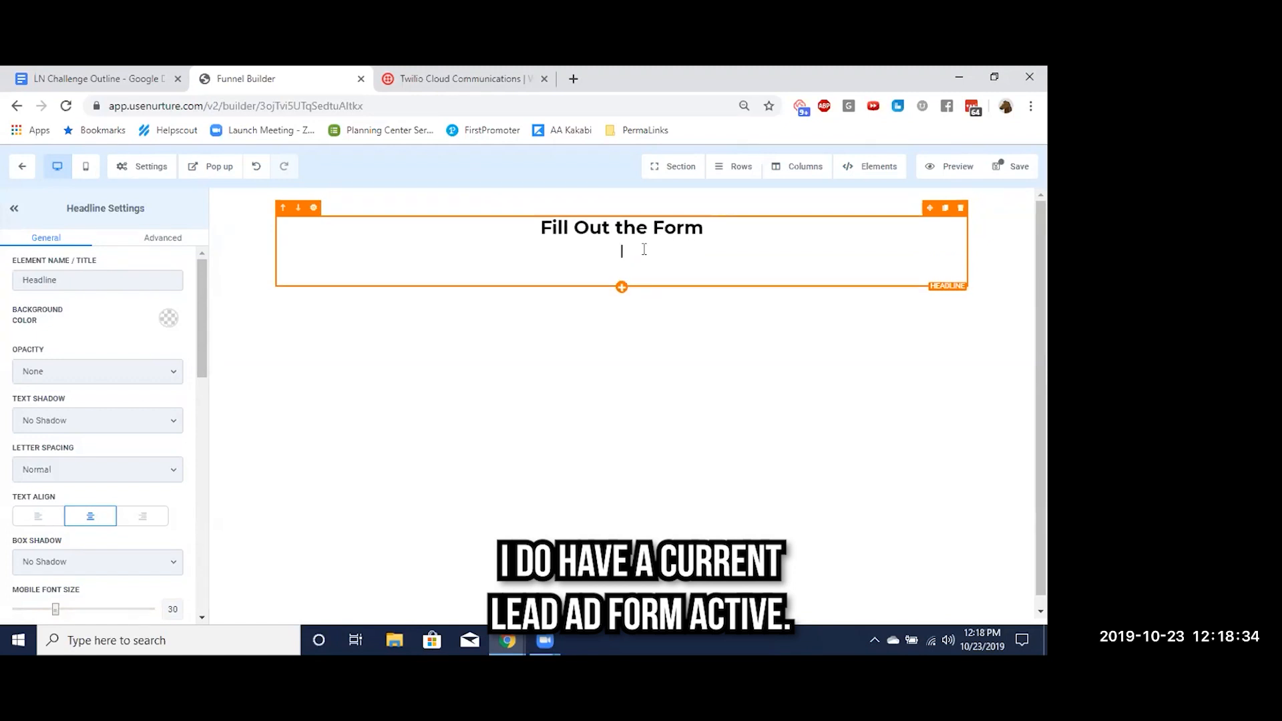
Complete the downward arrow in the headline by adding a second vertical bar and a "V" tip on separate lines
text(V)
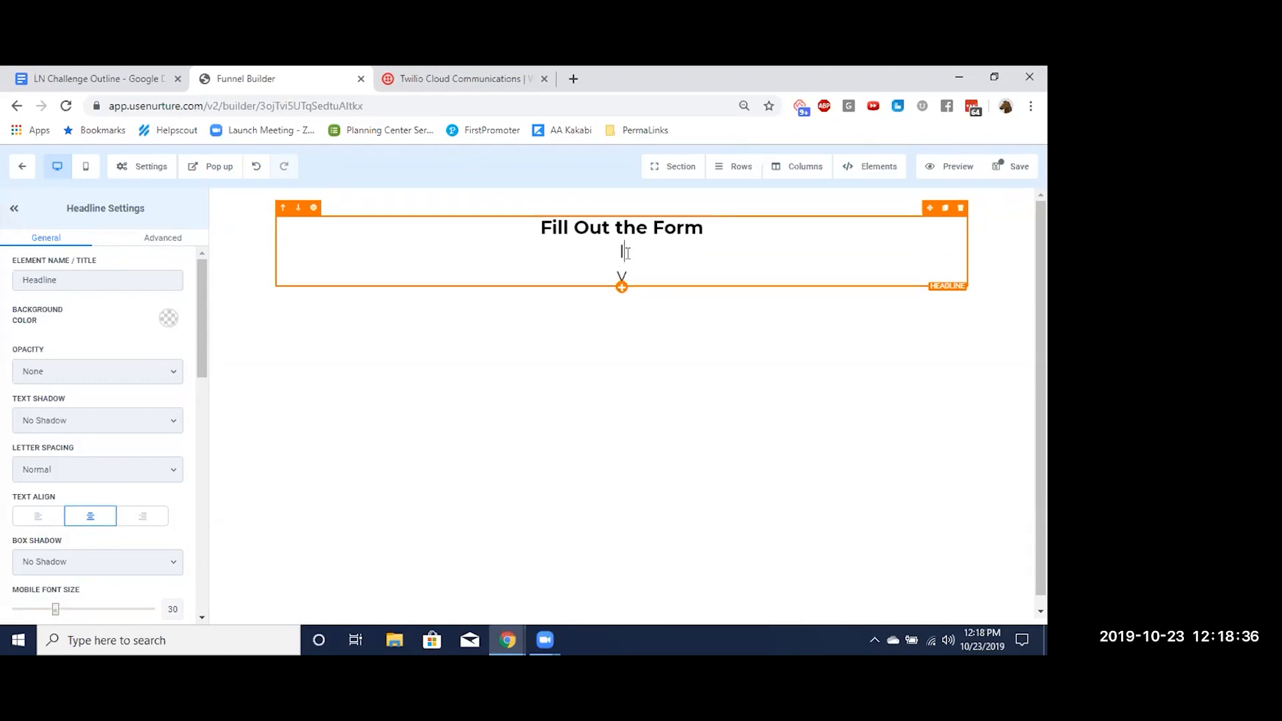
key(Return)
text(V)
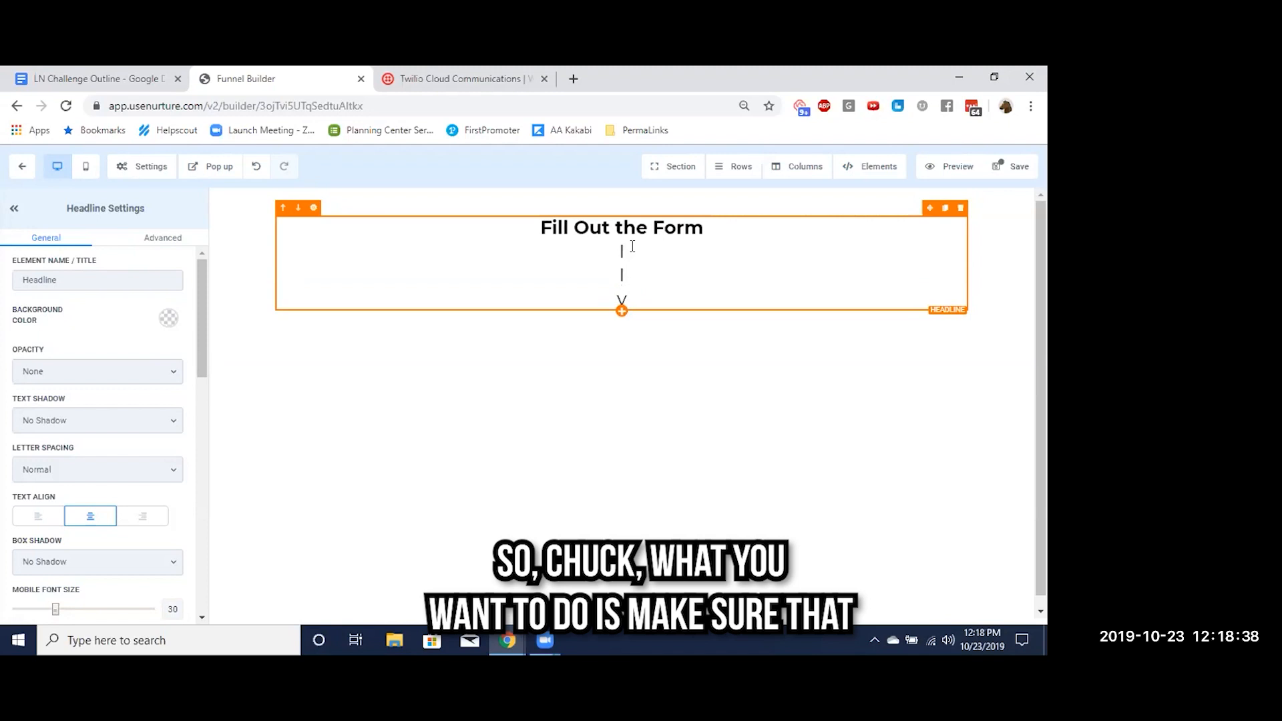
click(622, 311)
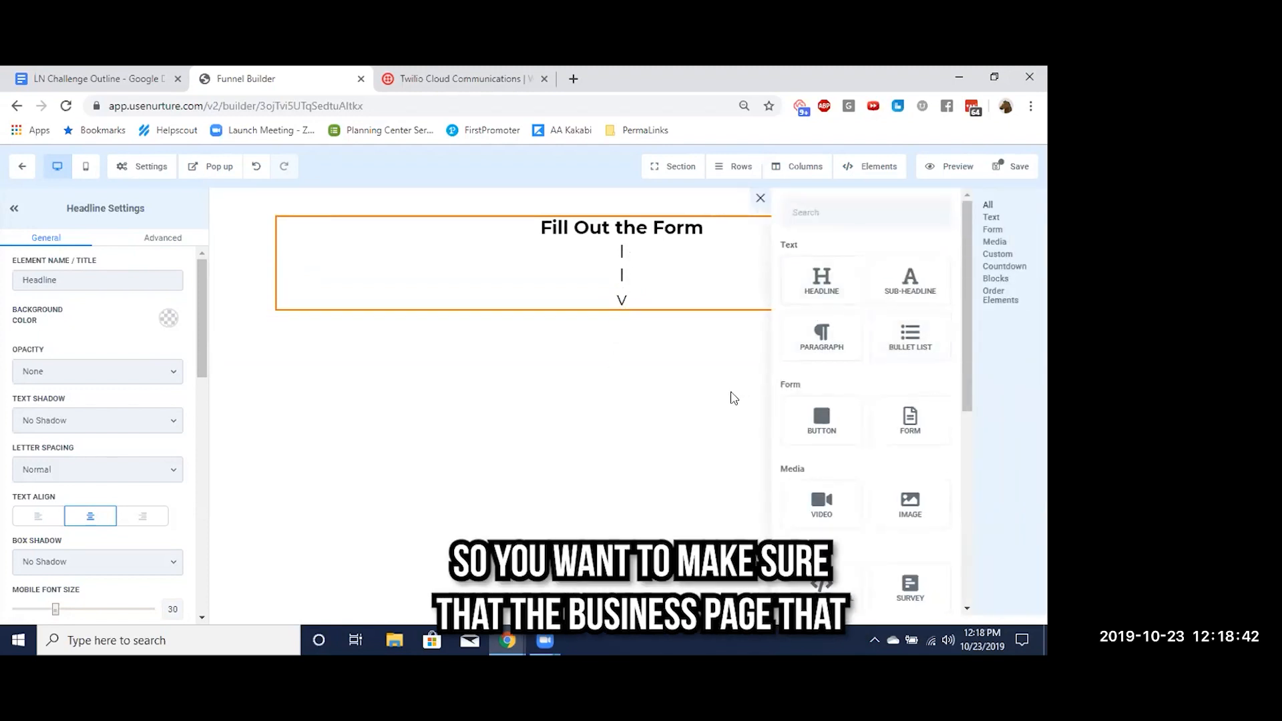
click(734, 398)
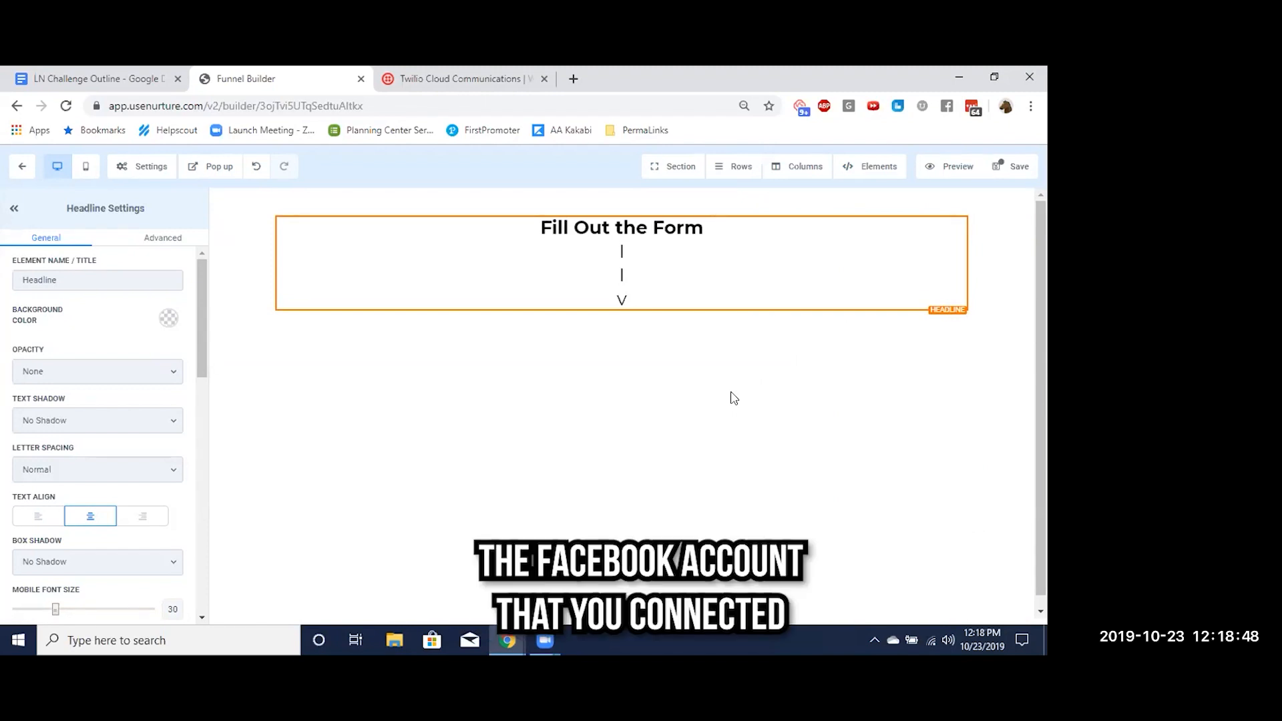
Open the HighLevel help site in a new browser tab and search its articles for "fb lead ads"
click(573, 79)
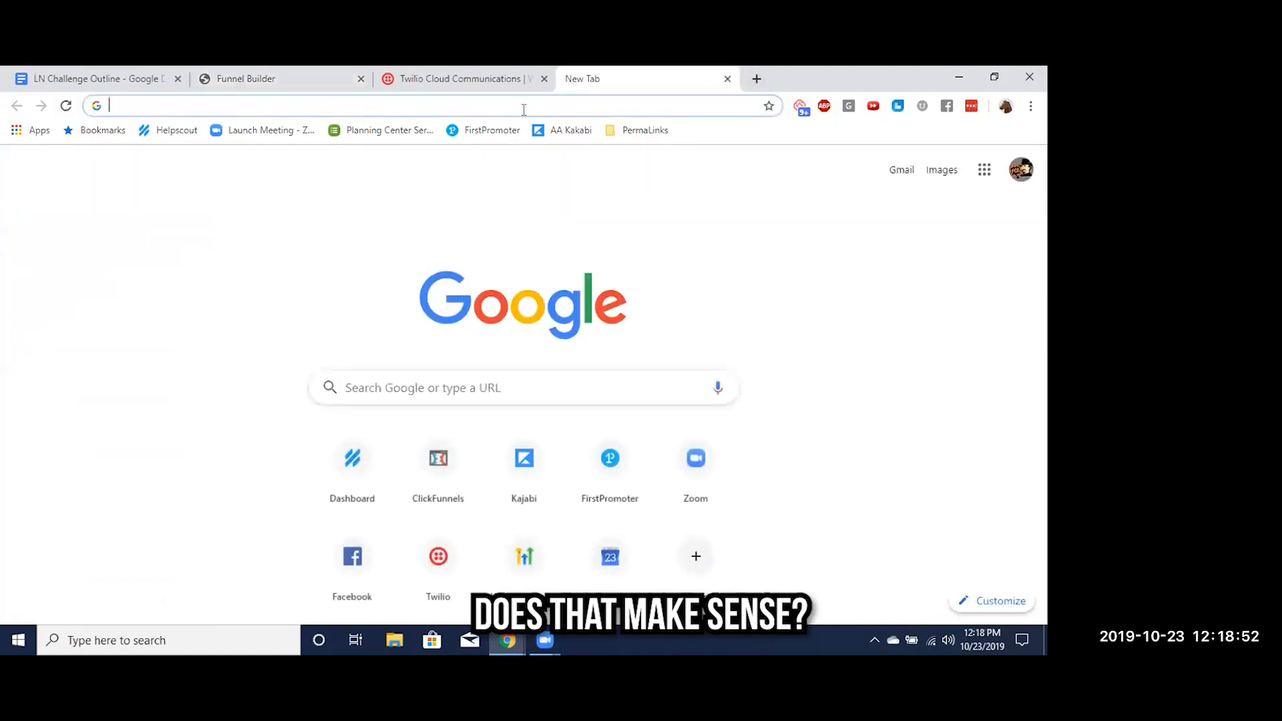
text(help)
key(Return)
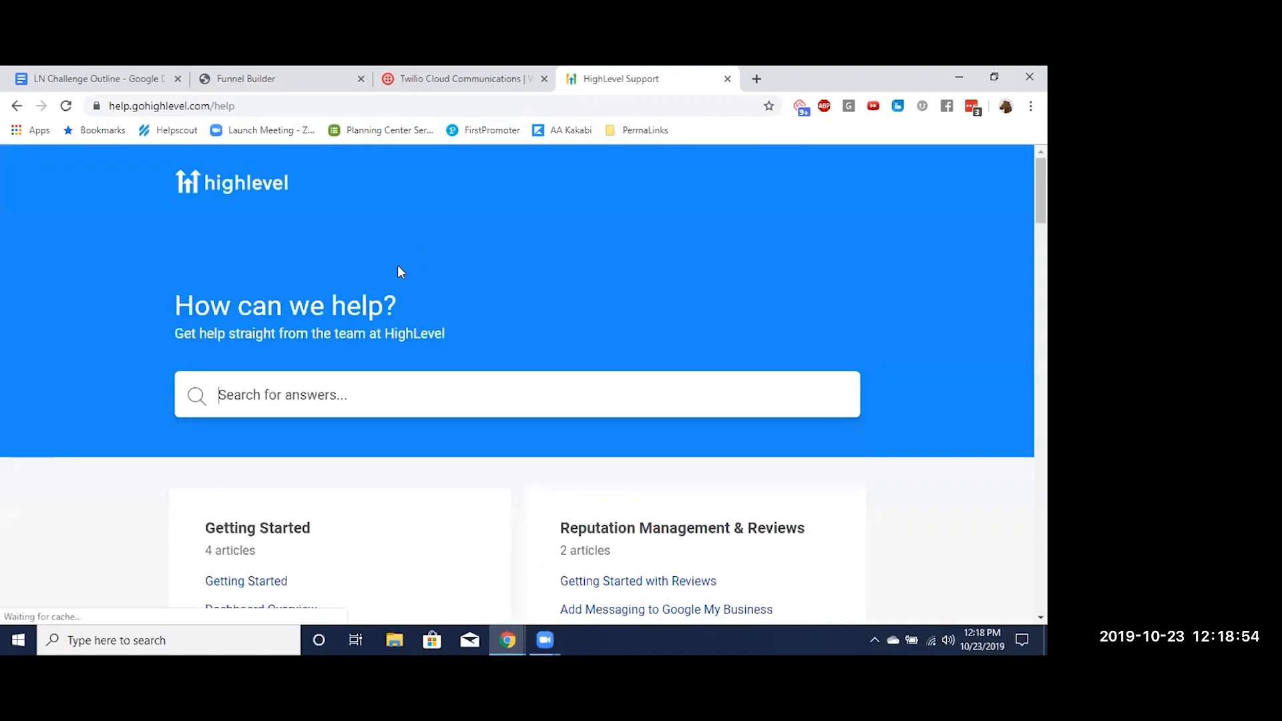
scroll(360, 384, down, 4)
scroll(362, 384, up, 4)
click(367, 369)
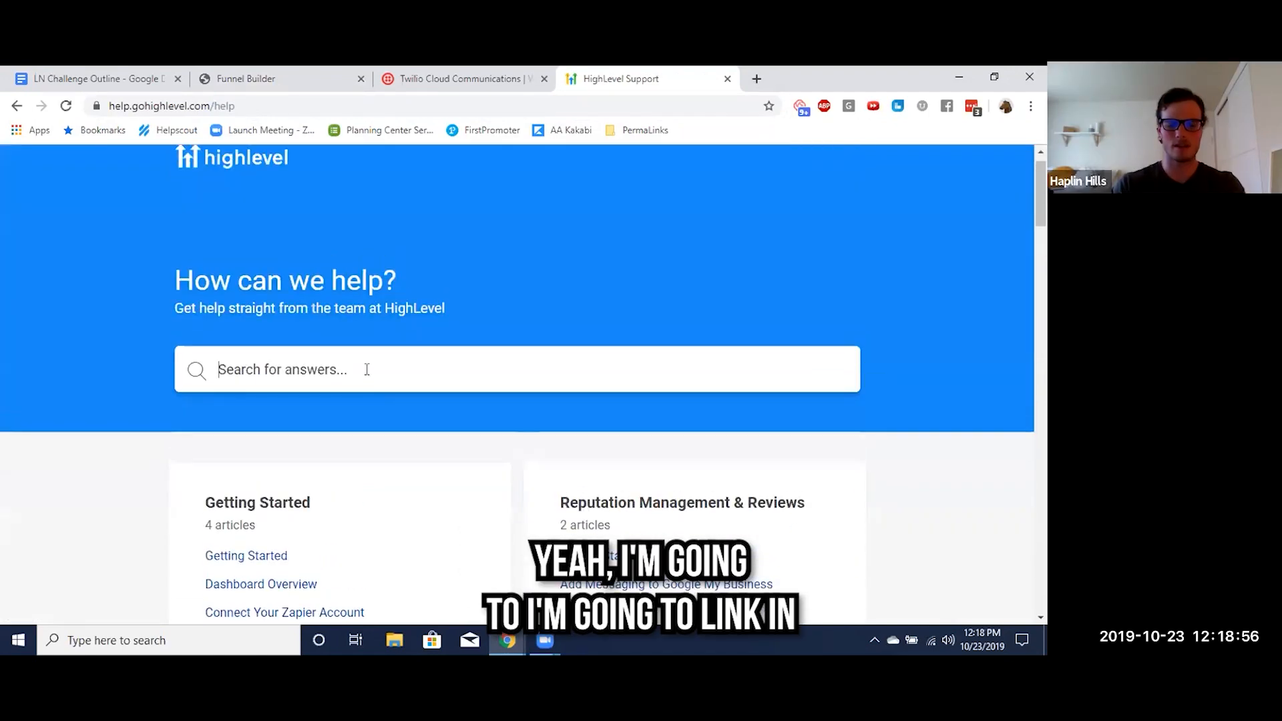
text(fb lead ads)
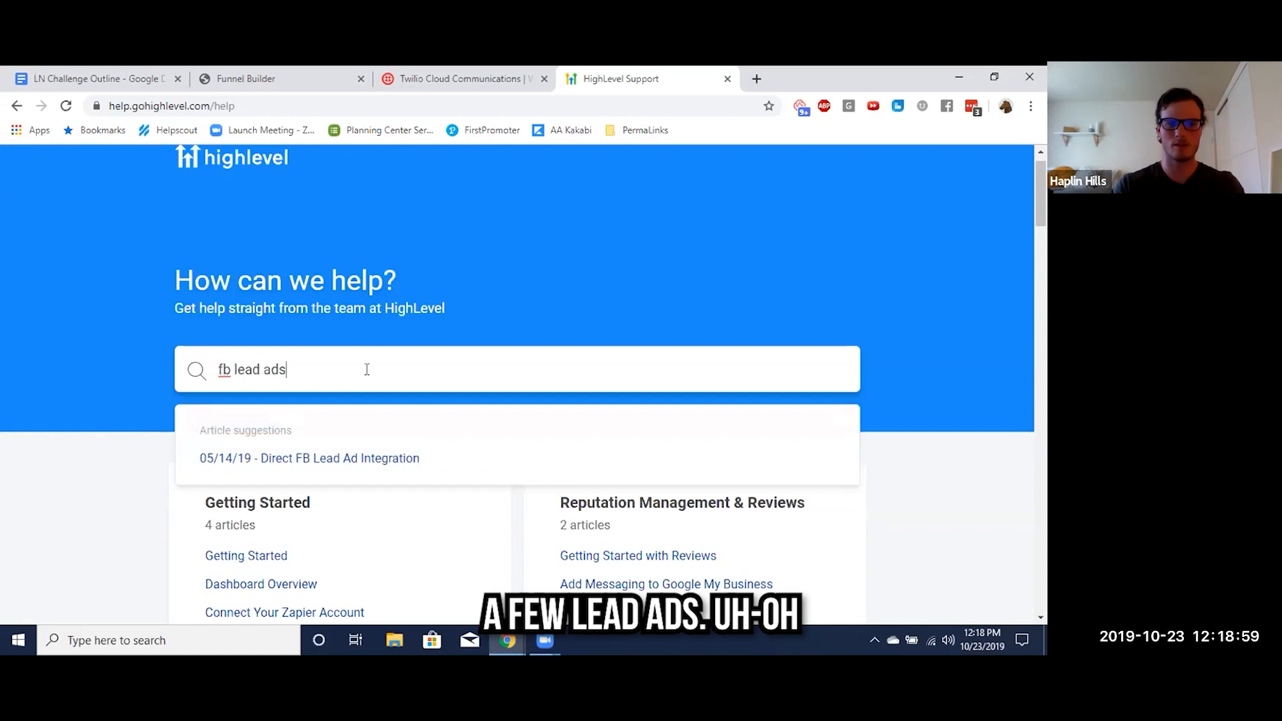
key(Return)
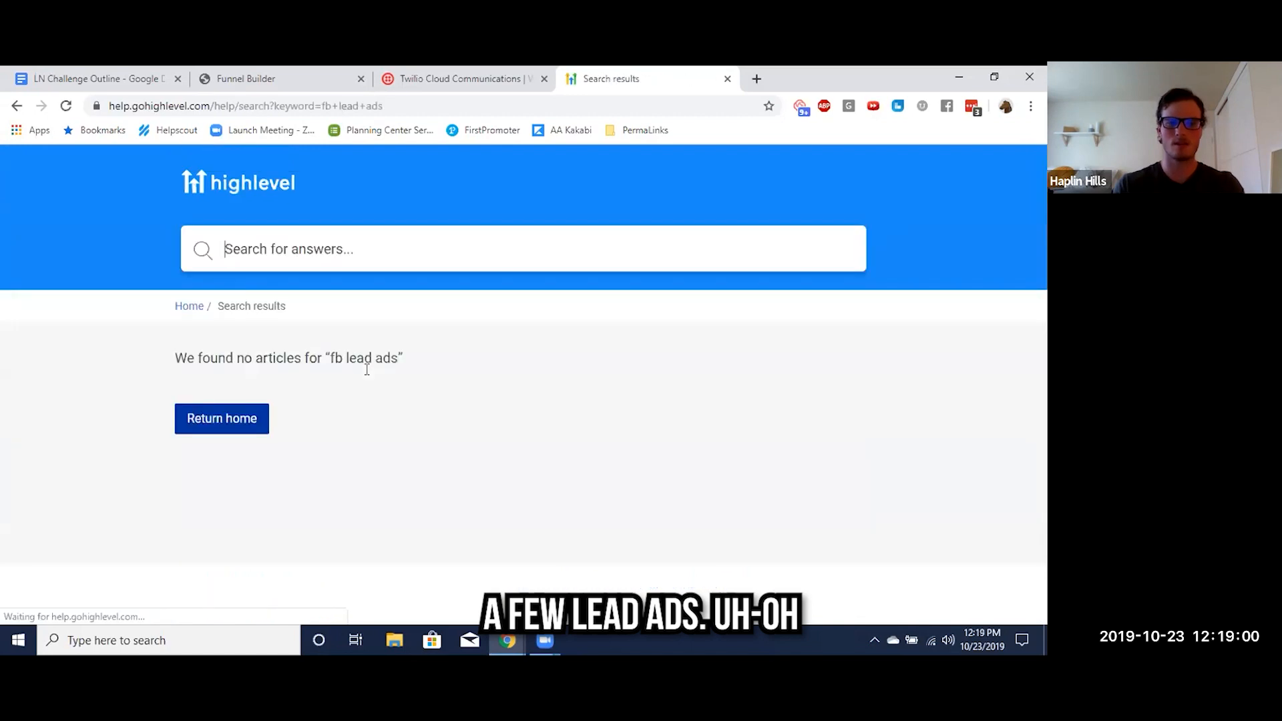
Search the help articles for "lead ads" and open the "Facebook Lead Ad Integration" article
text(lead ads)
key(Return)
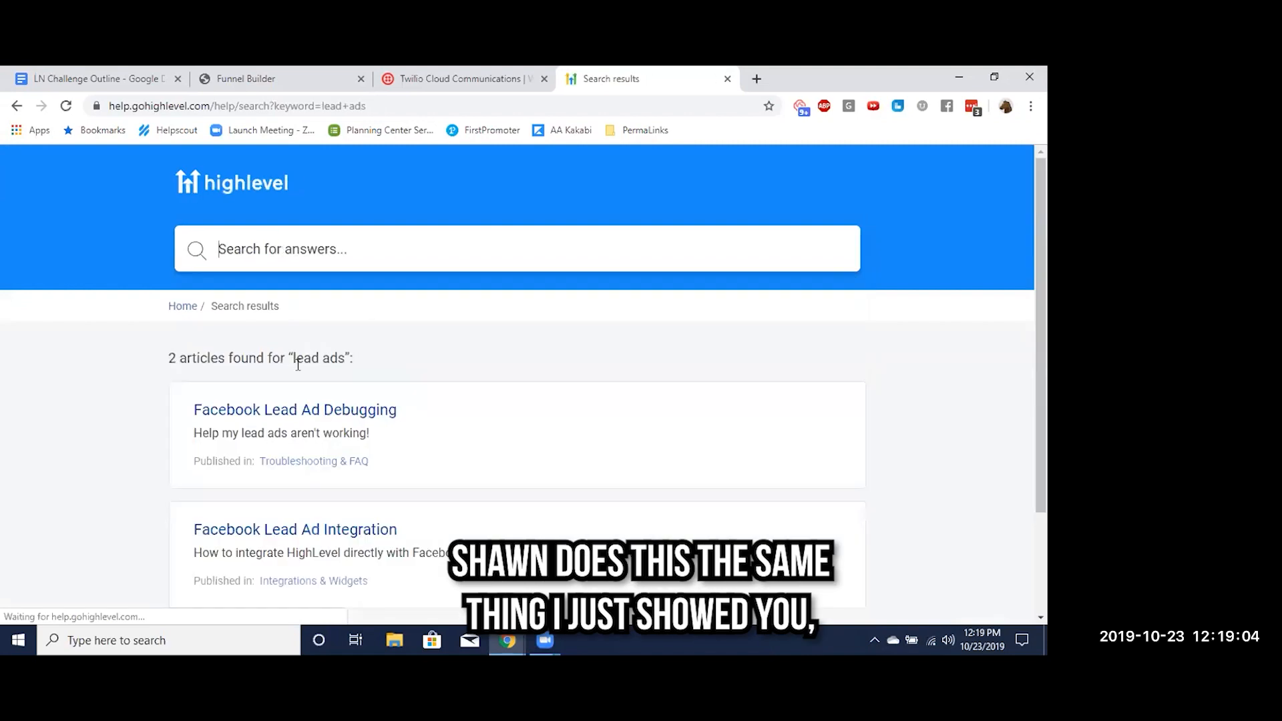
scroll(291, 414, down, 1)
click(294, 461)
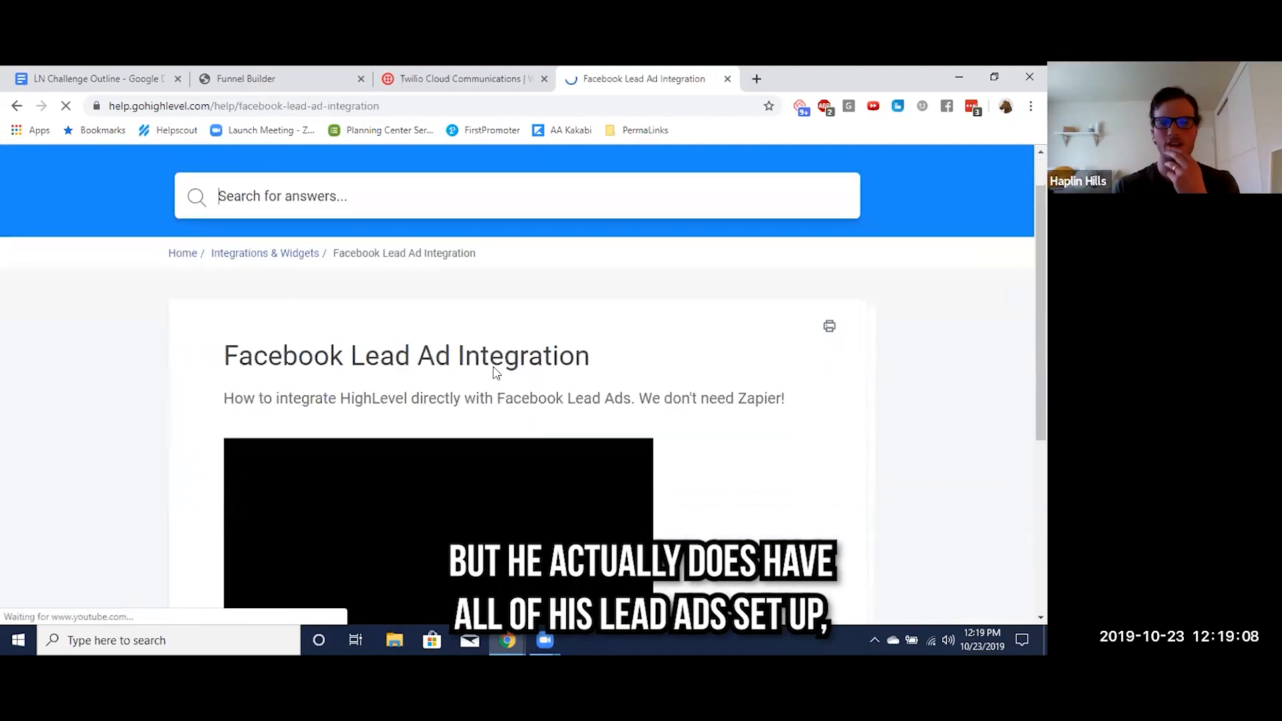
Look through the Facebook Lead Ad Integration article, including its web address and embedded video
scroll(392, 515, down, 3)
scroll(439, 463, up, 2)
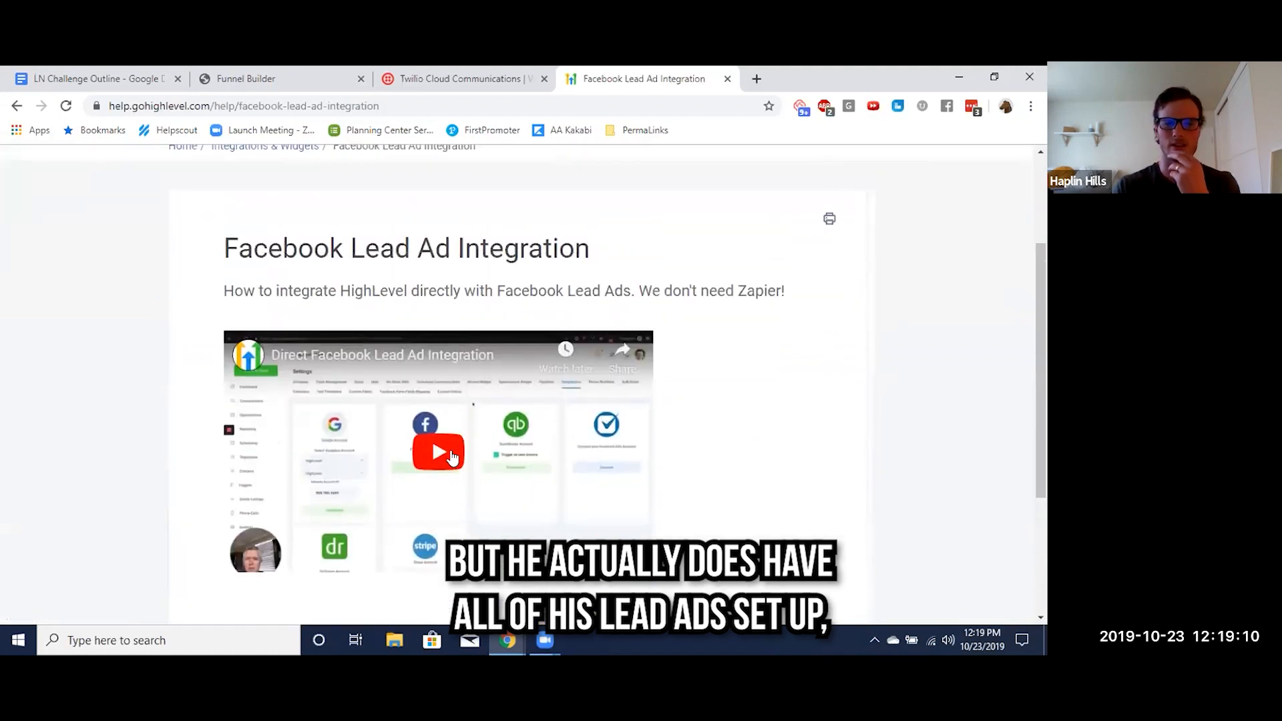
scroll(452, 458, up, 2)
scroll(423, 285, down, 4)
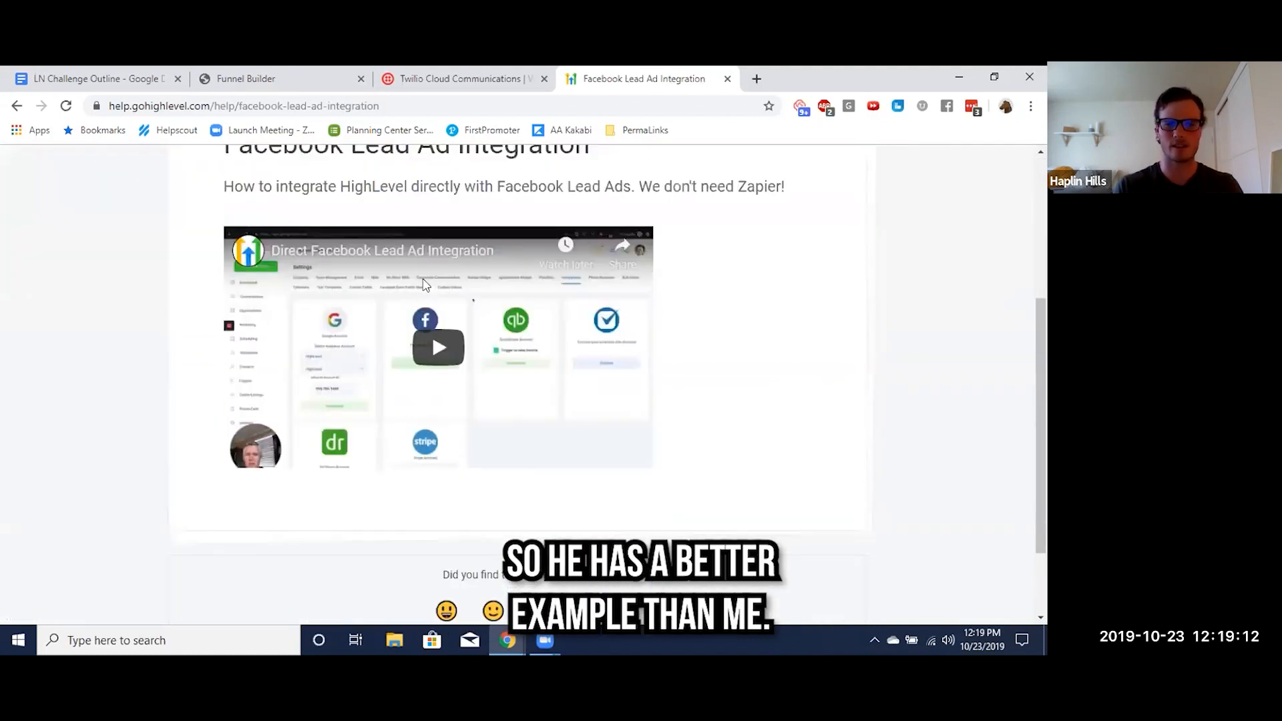
scroll(422, 285, up, 3)
click(326, 107)
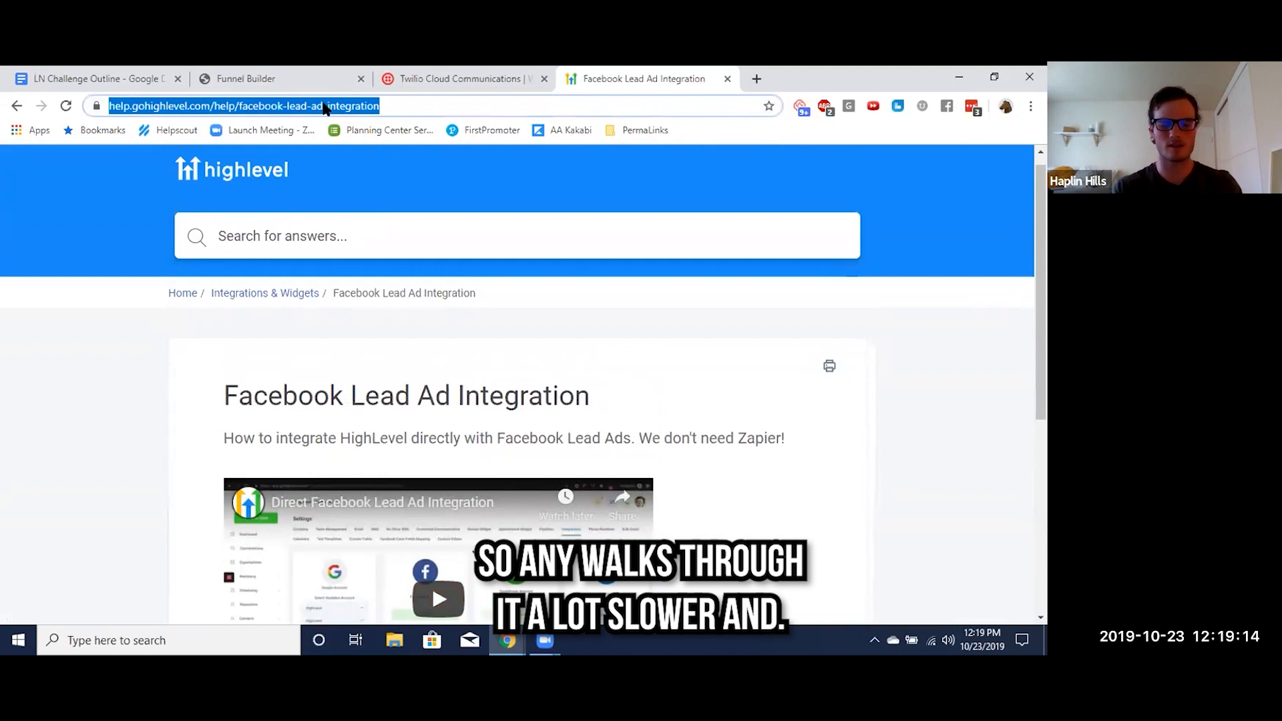
click(459, 337)
scroll(449, 354, down, 2)
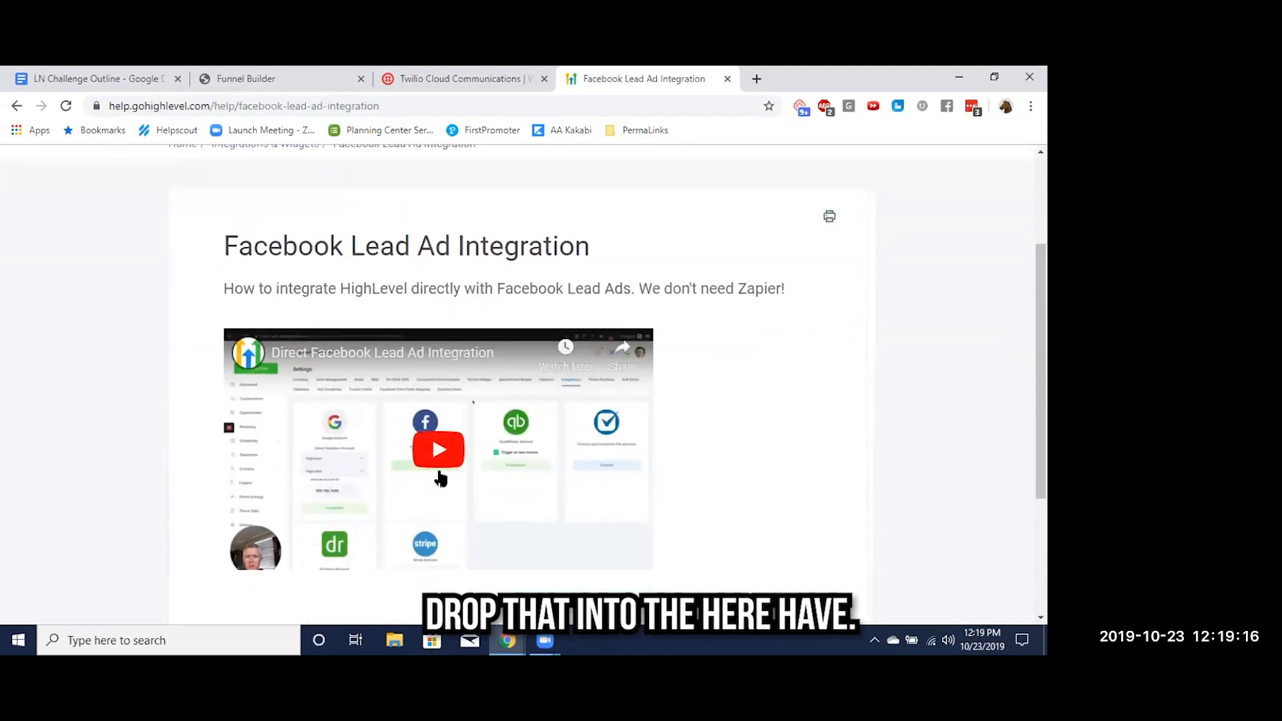
Play the Direct Facebook Lead Ad Integration video briefly, pause it, and close the help article
click(438, 464)
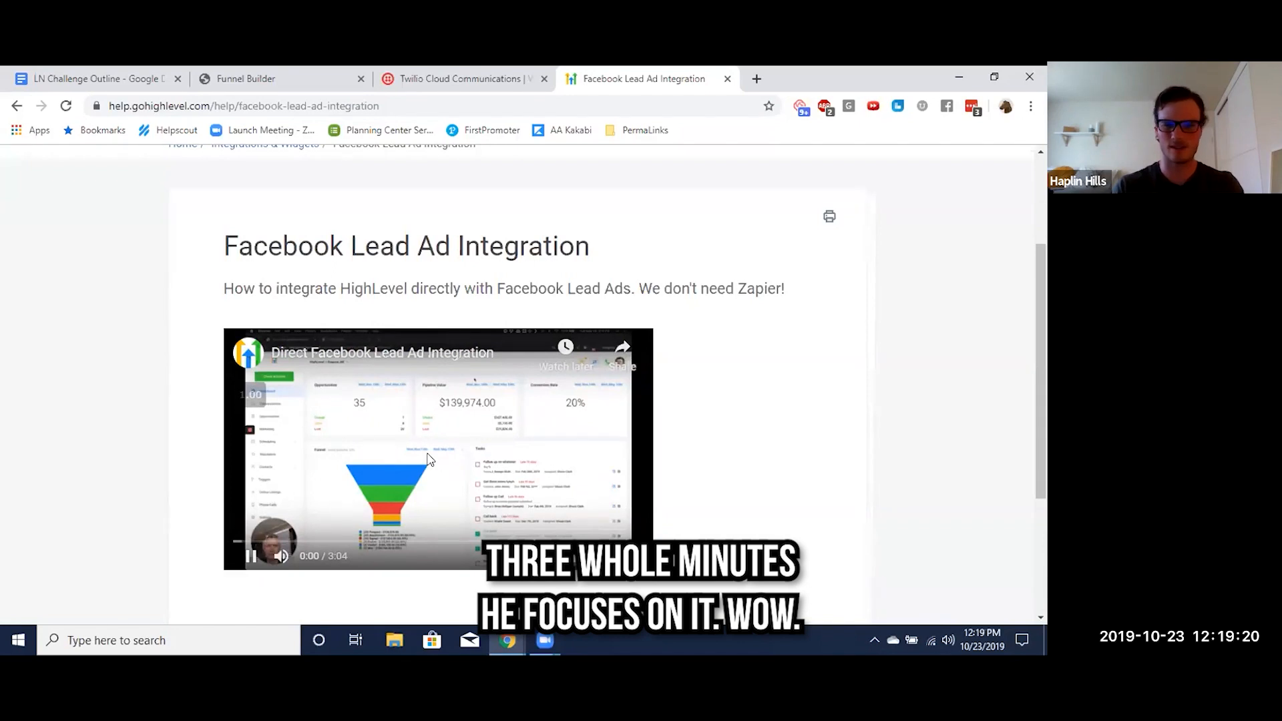
click(429, 458)
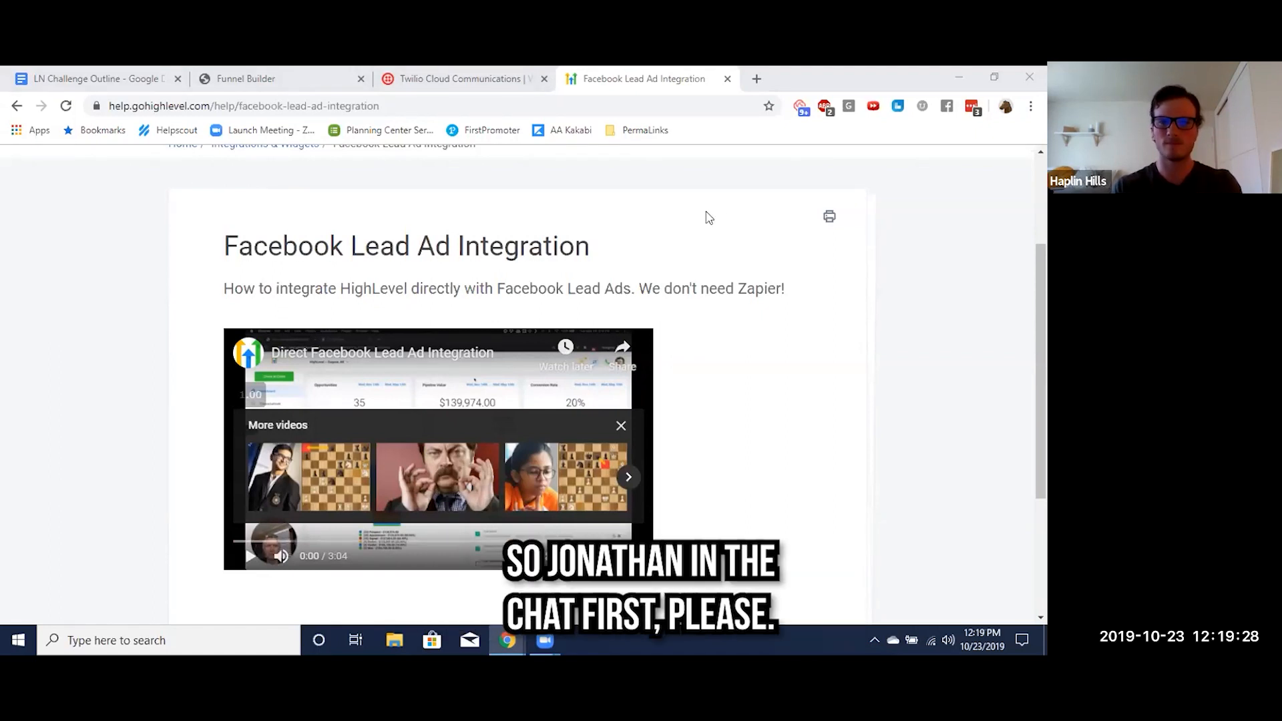
scroll(581, 223, up, 1)
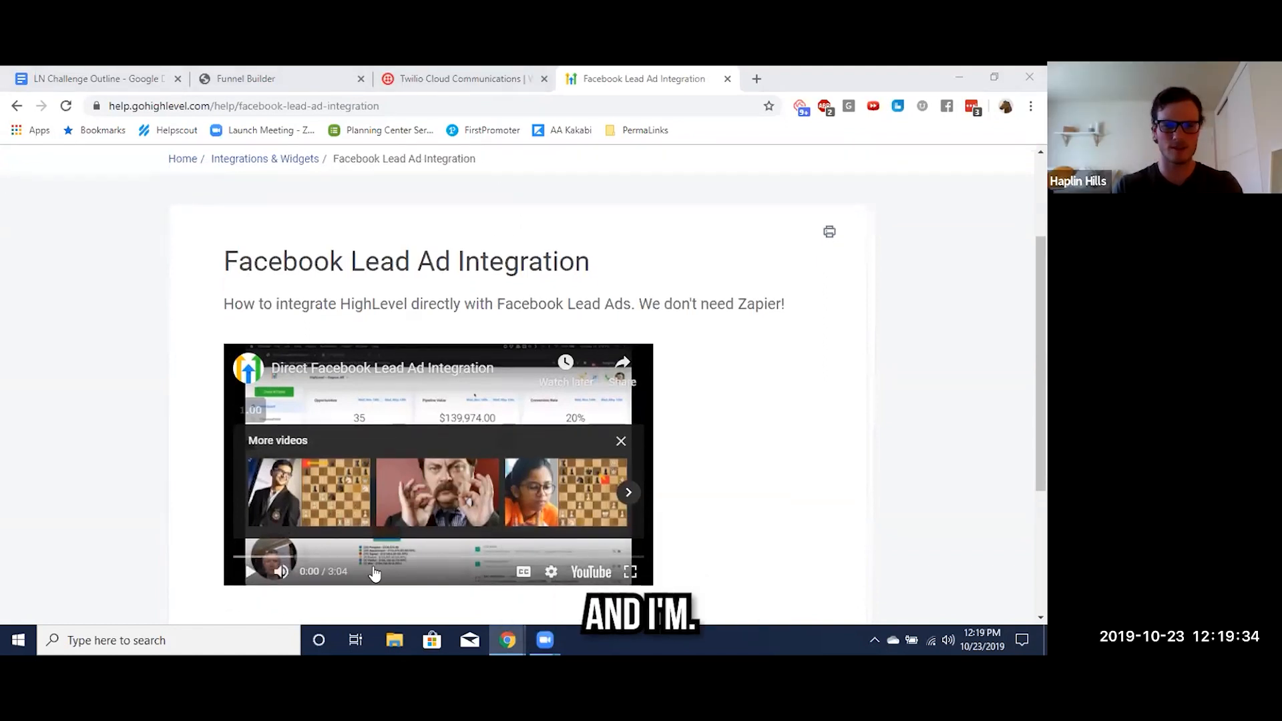
click(728, 79)
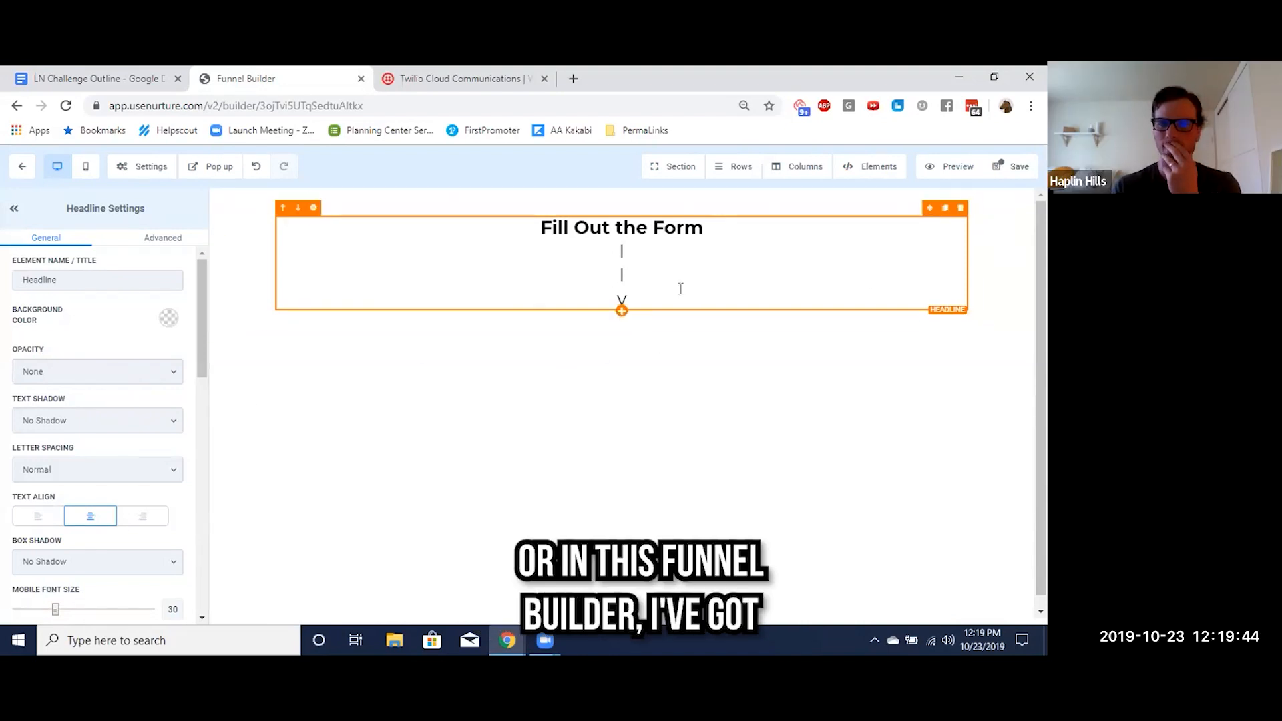
Add a form element beneath the headline on the optin page and assign the Snow Cone form to it
click(621, 311)
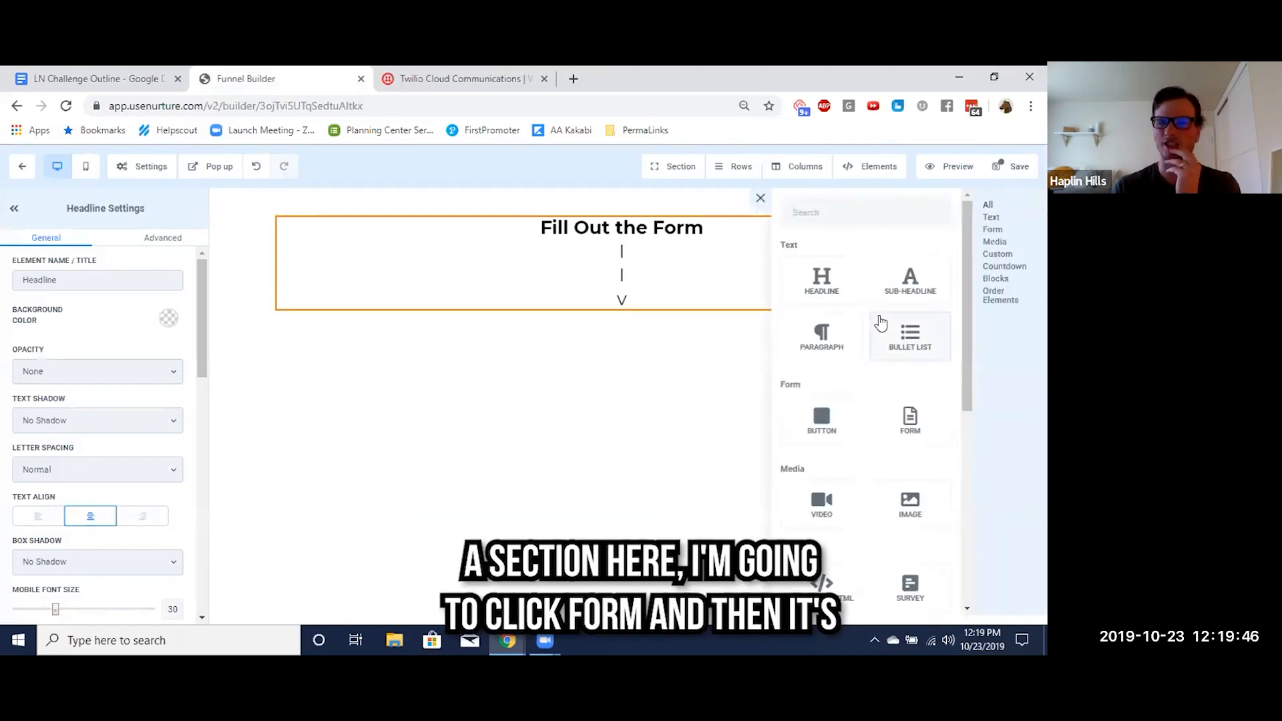
click(910, 421)
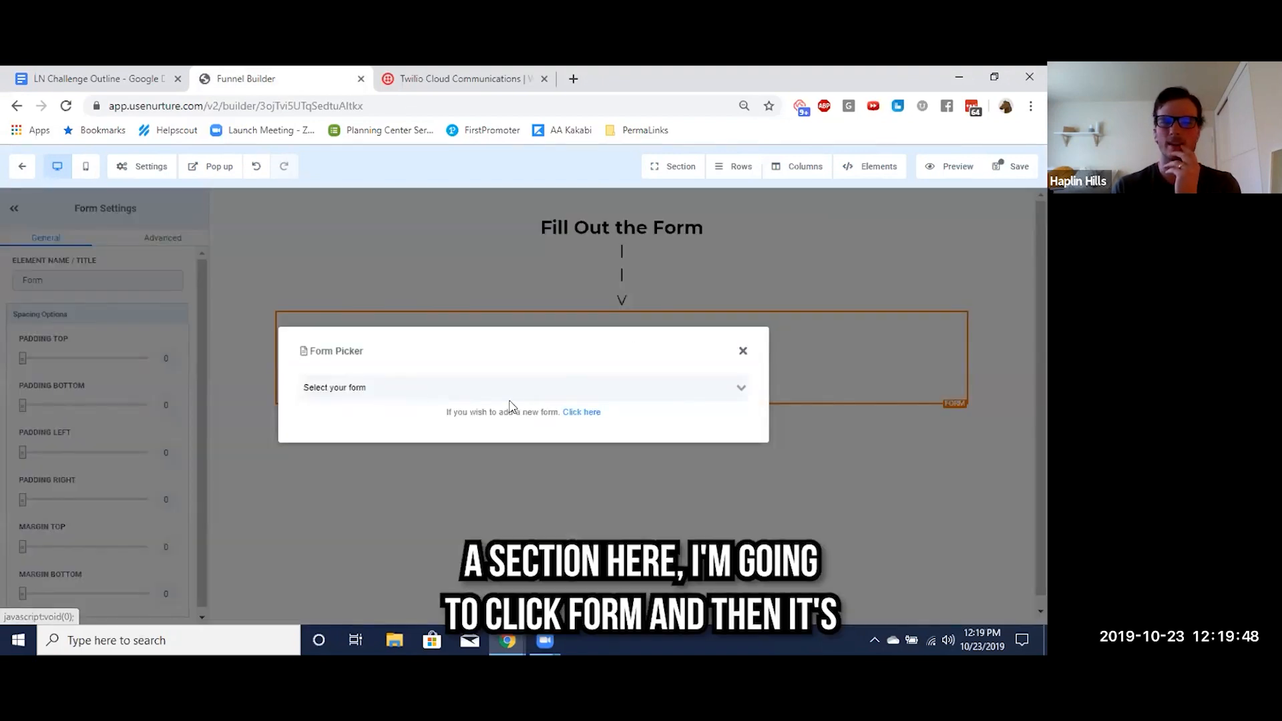
click(424, 384)
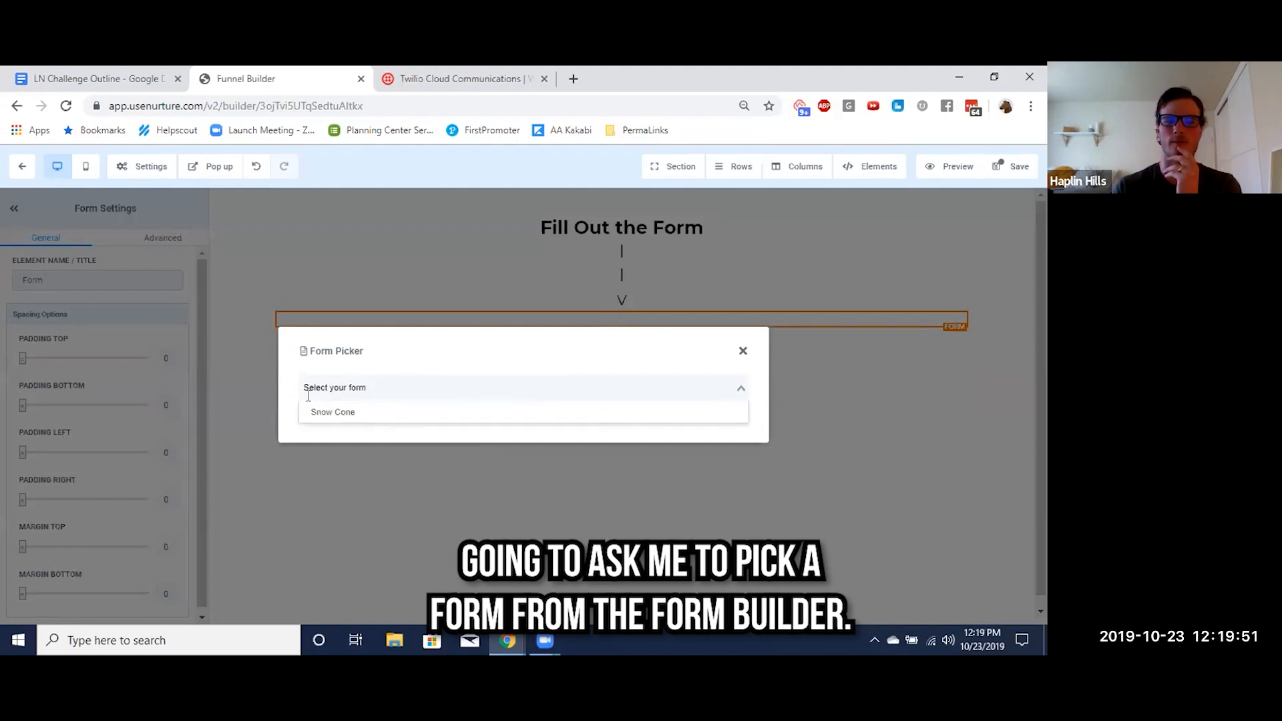
click(351, 413)
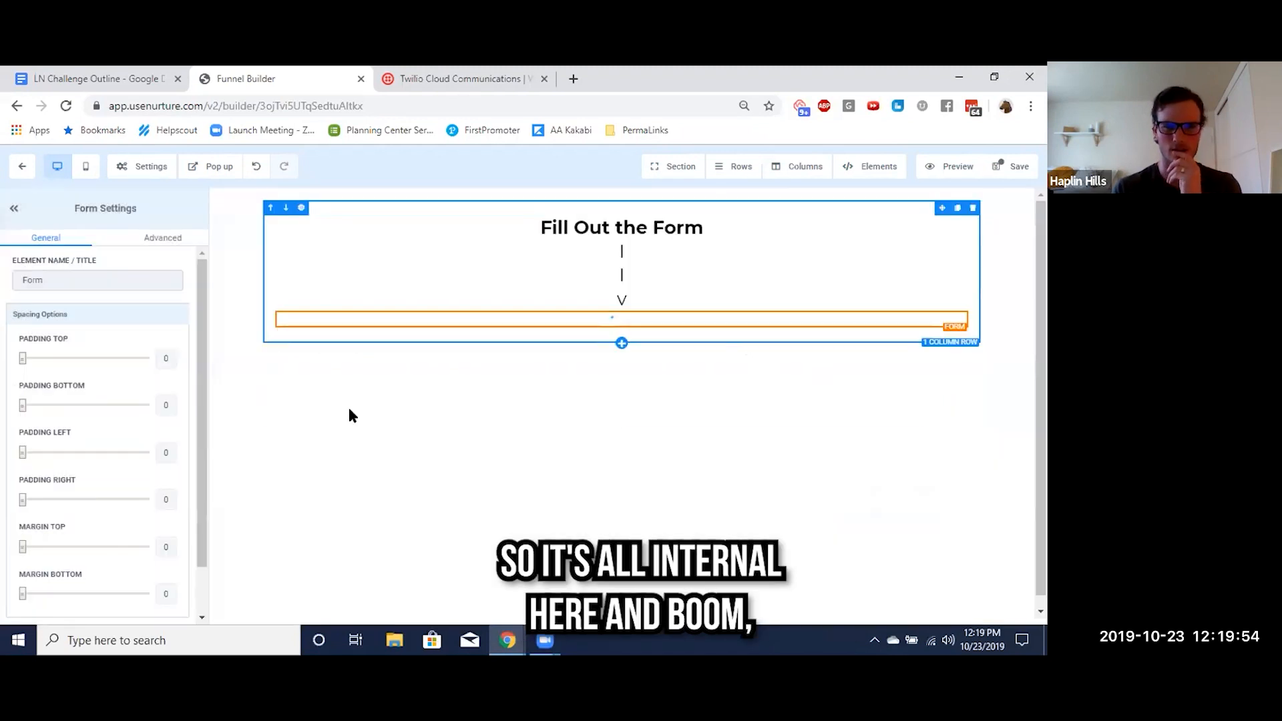
scroll(546, 401, down, 1)
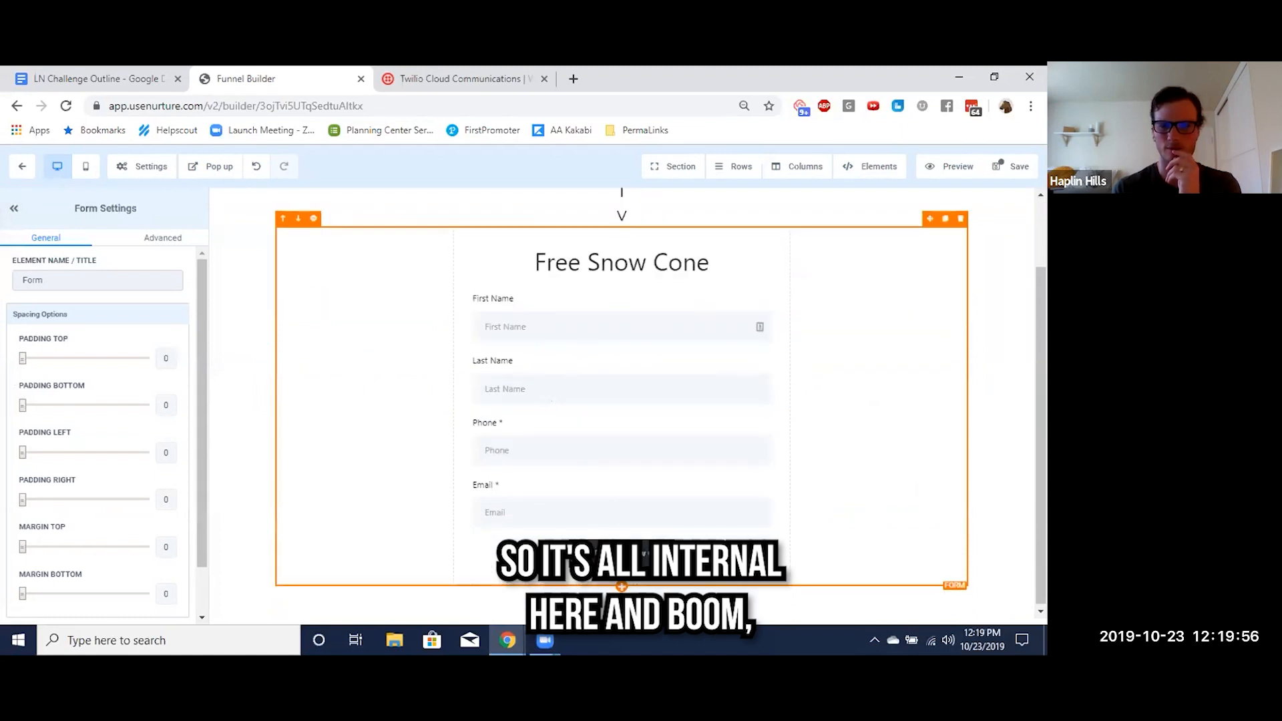
scroll(661, 370, up, 1)
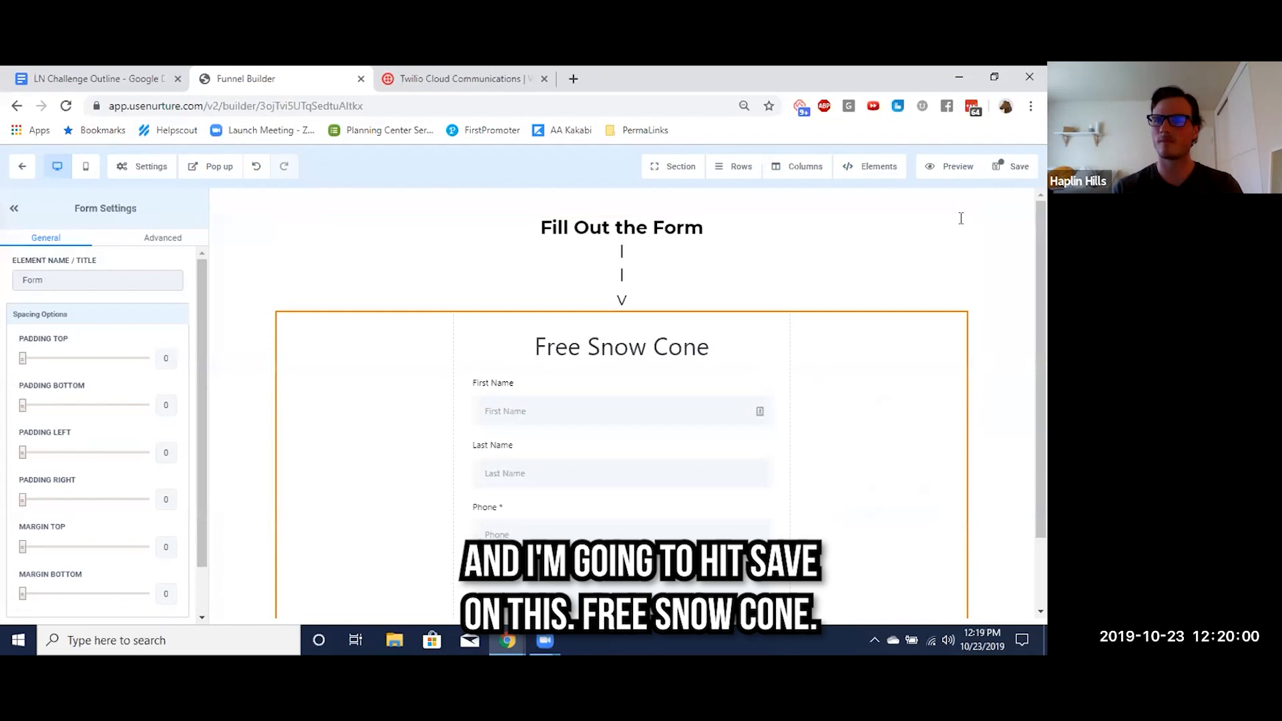
Save the optin page with the SEO title "free snow cone" and description "snow cone", and return to the funnel's steps
click(1015, 166)
click(853, 289)
text(f)
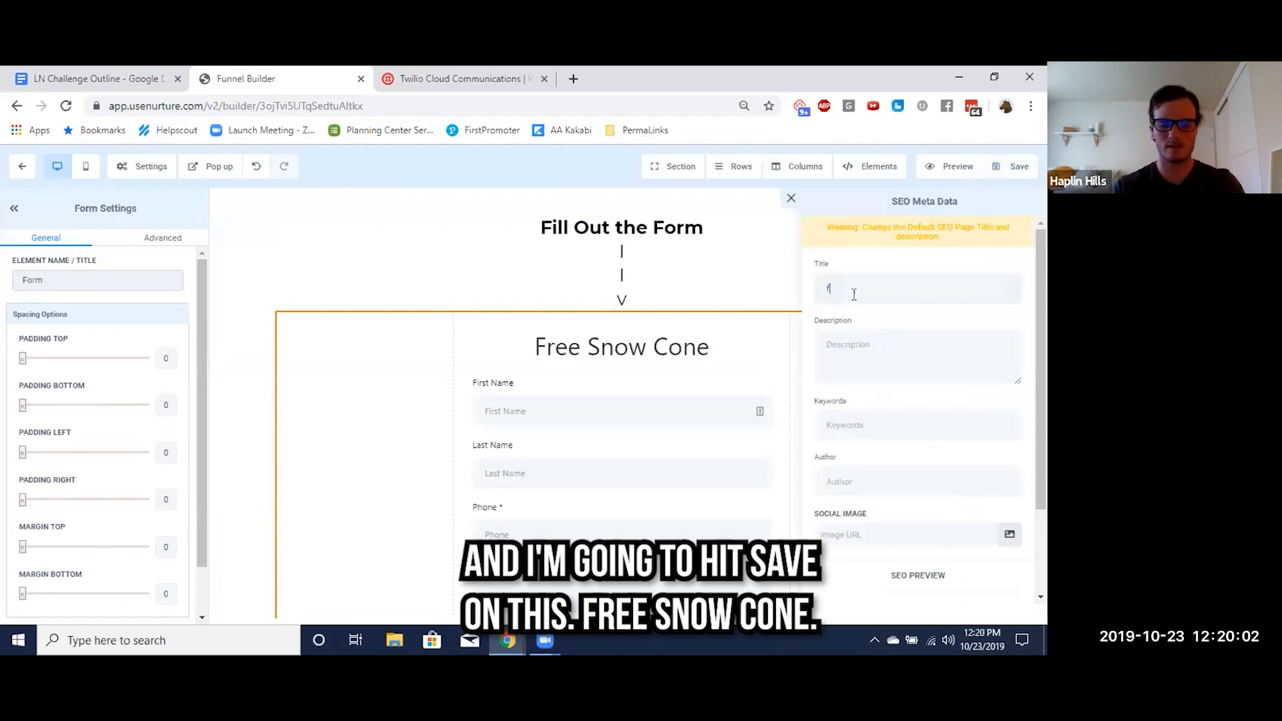
text(ree snow cone)
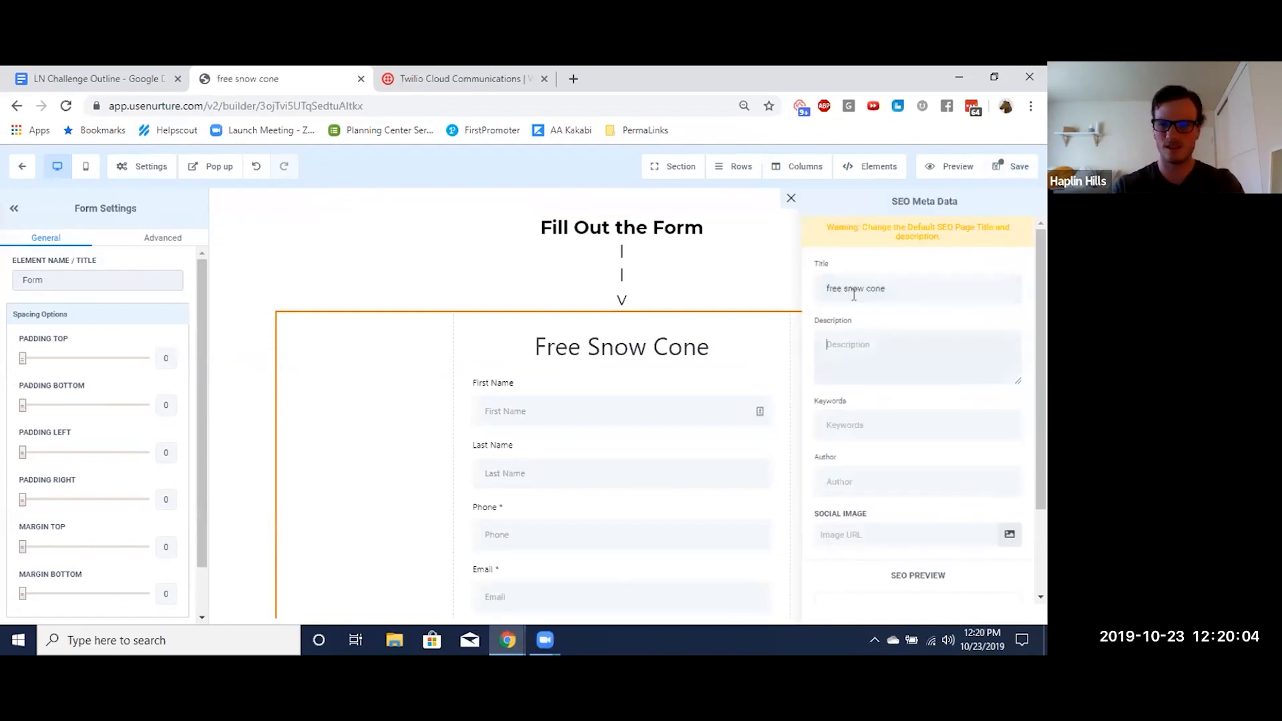
text(snow)
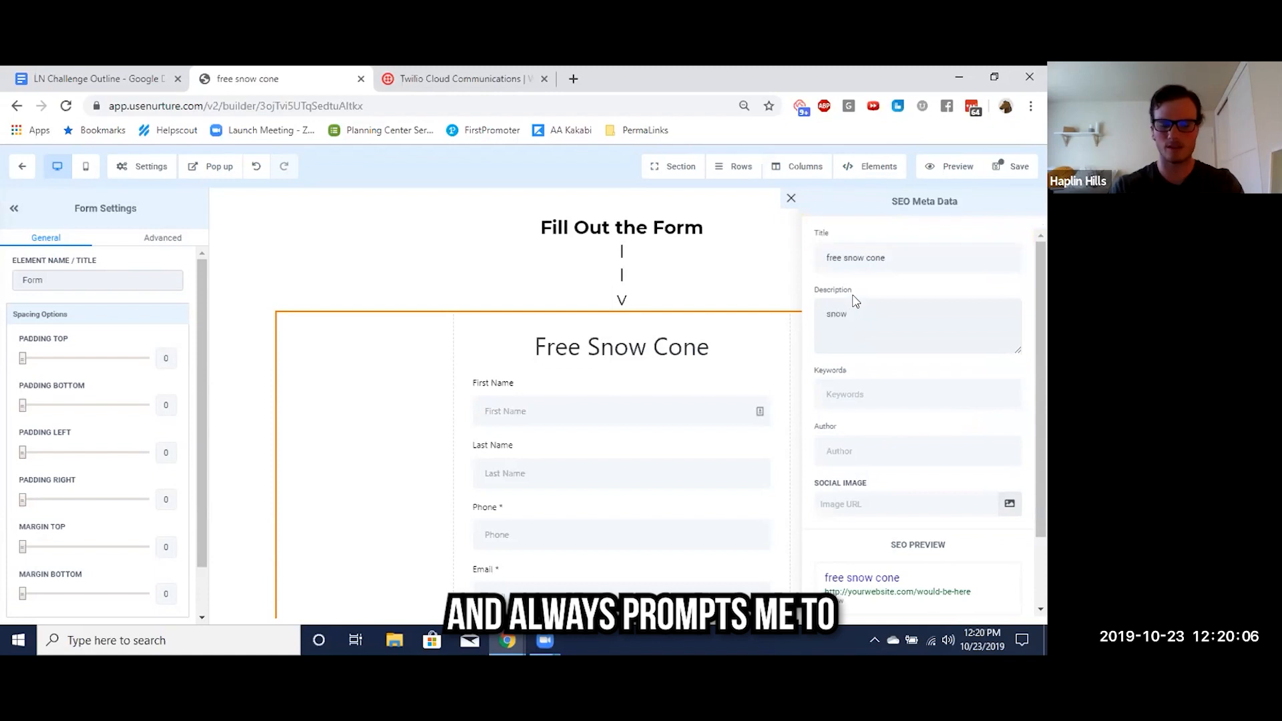
text( cone)
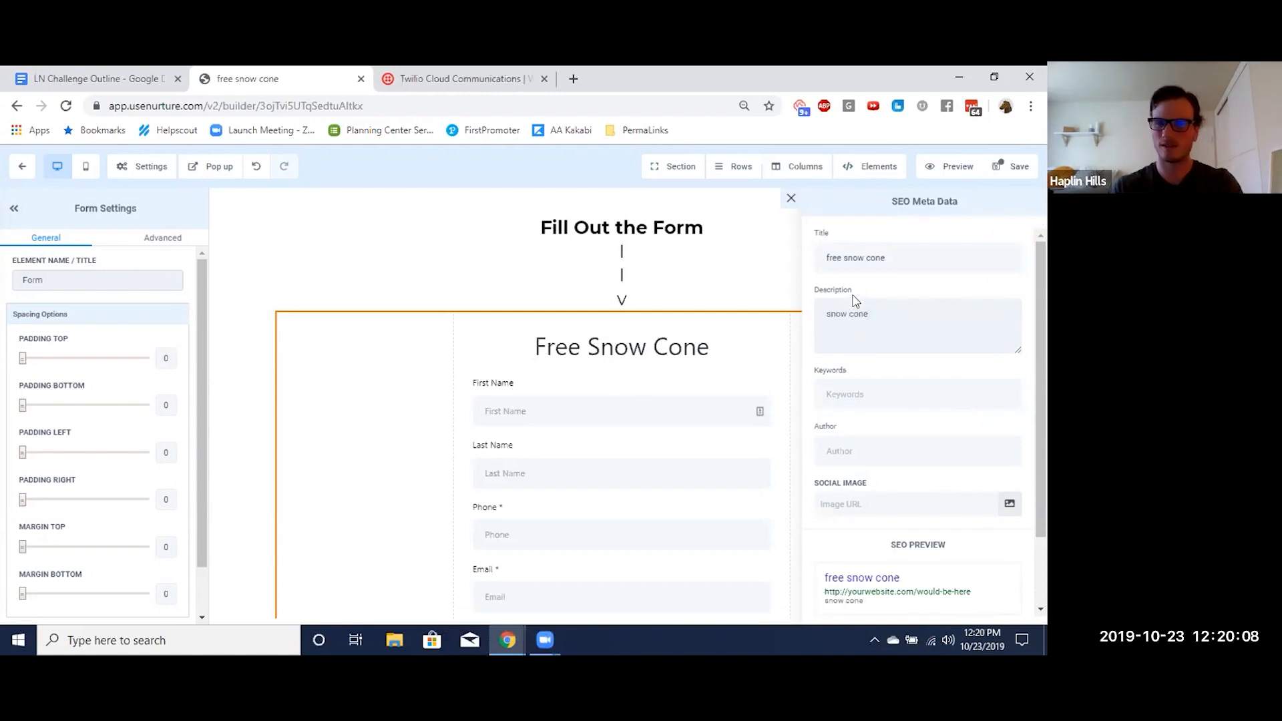
click(1011, 166)
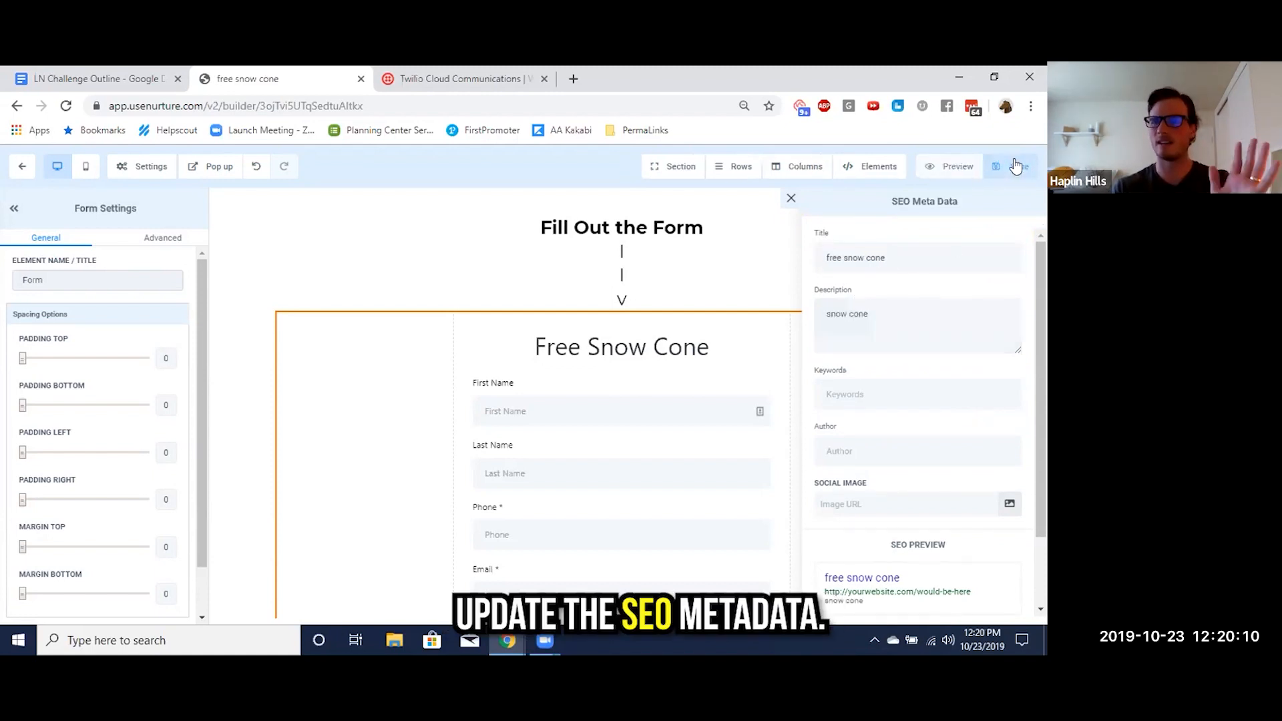
click(22, 169)
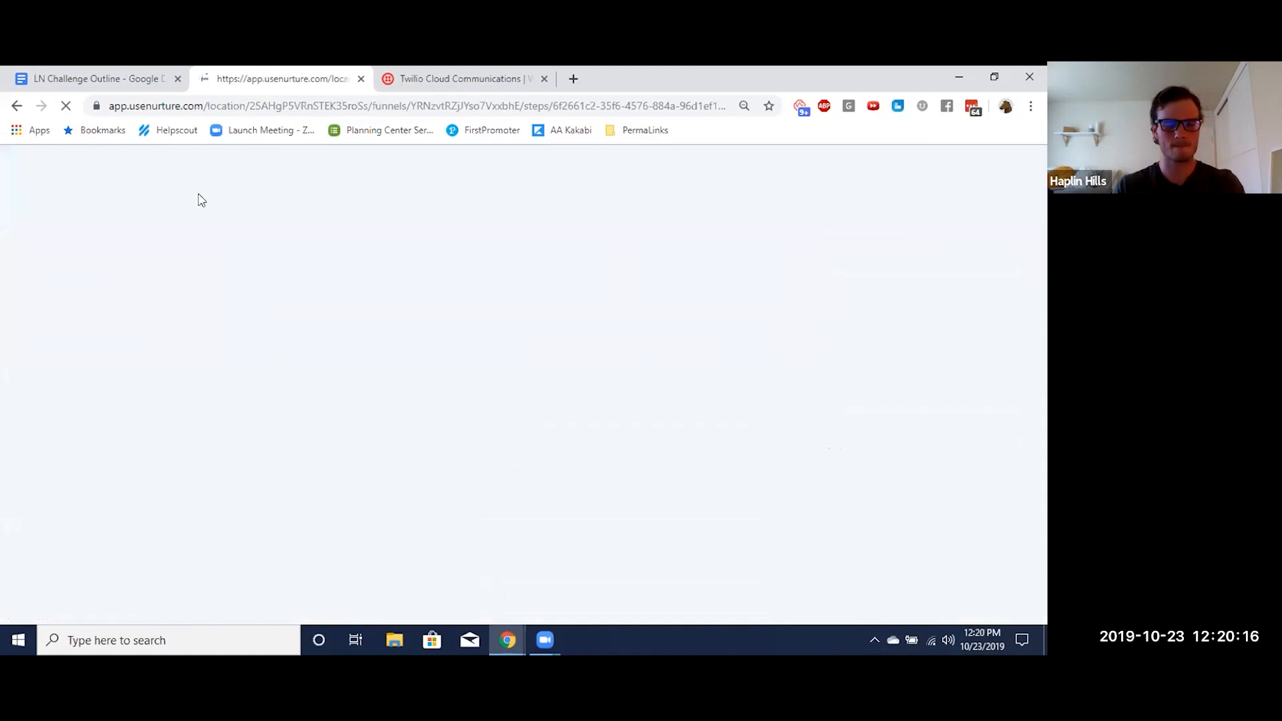
Switch to the LN Challenge Outline document and highlight items 6.1 and 6.2 under LP Ads in yellow
key(ctrl+shift+Tab)
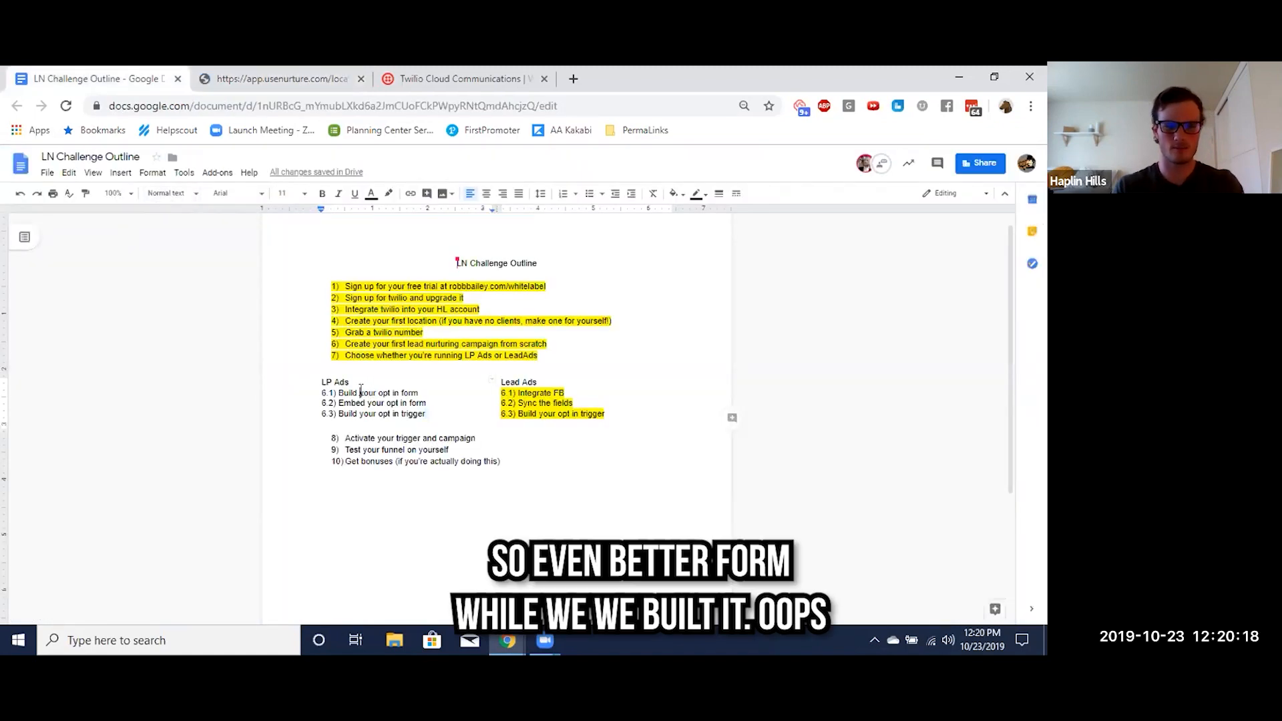
triple_click(360, 392)
key(BackSpace)
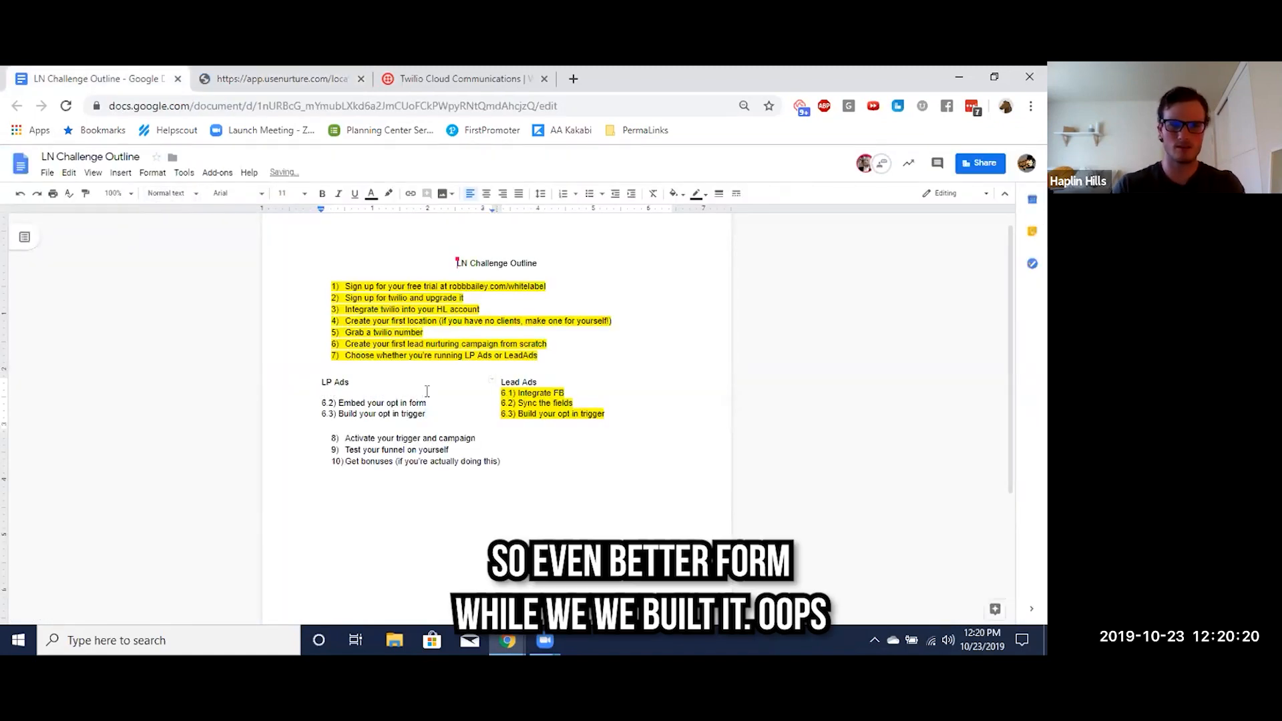
key(ctrl+z)
click(386, 197)
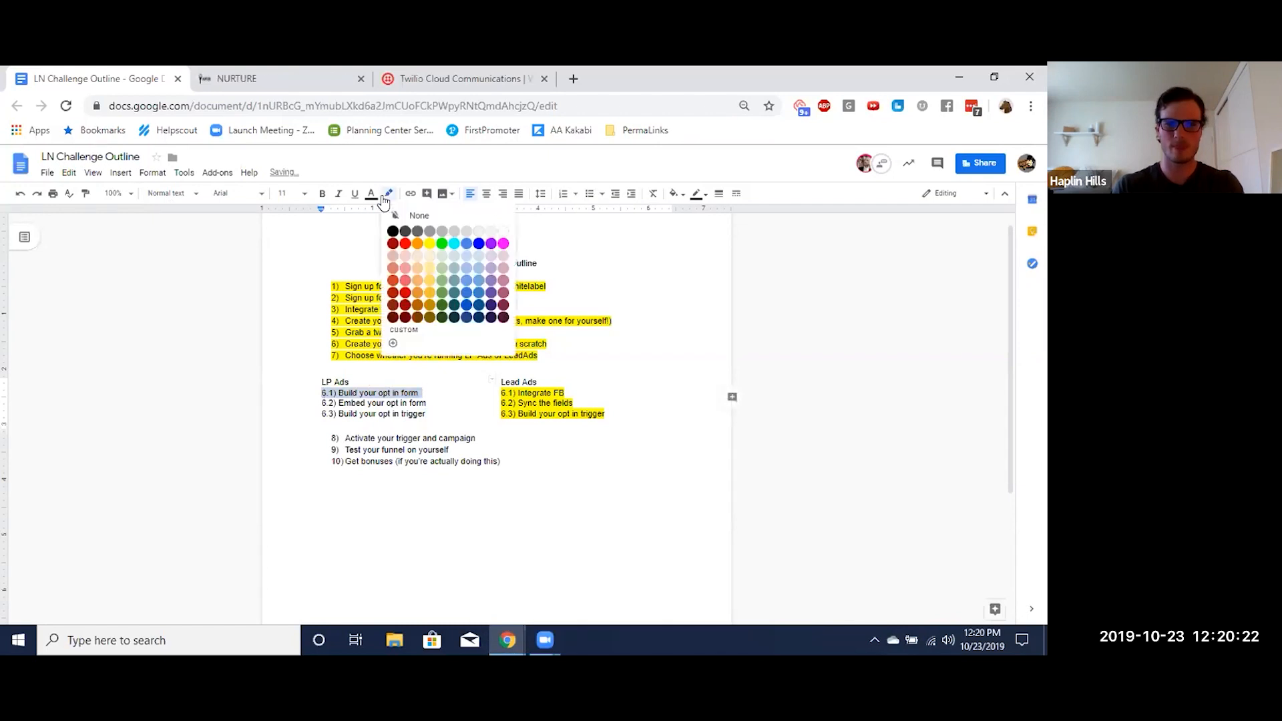
click(430, 243)
triple_click(371, 403)
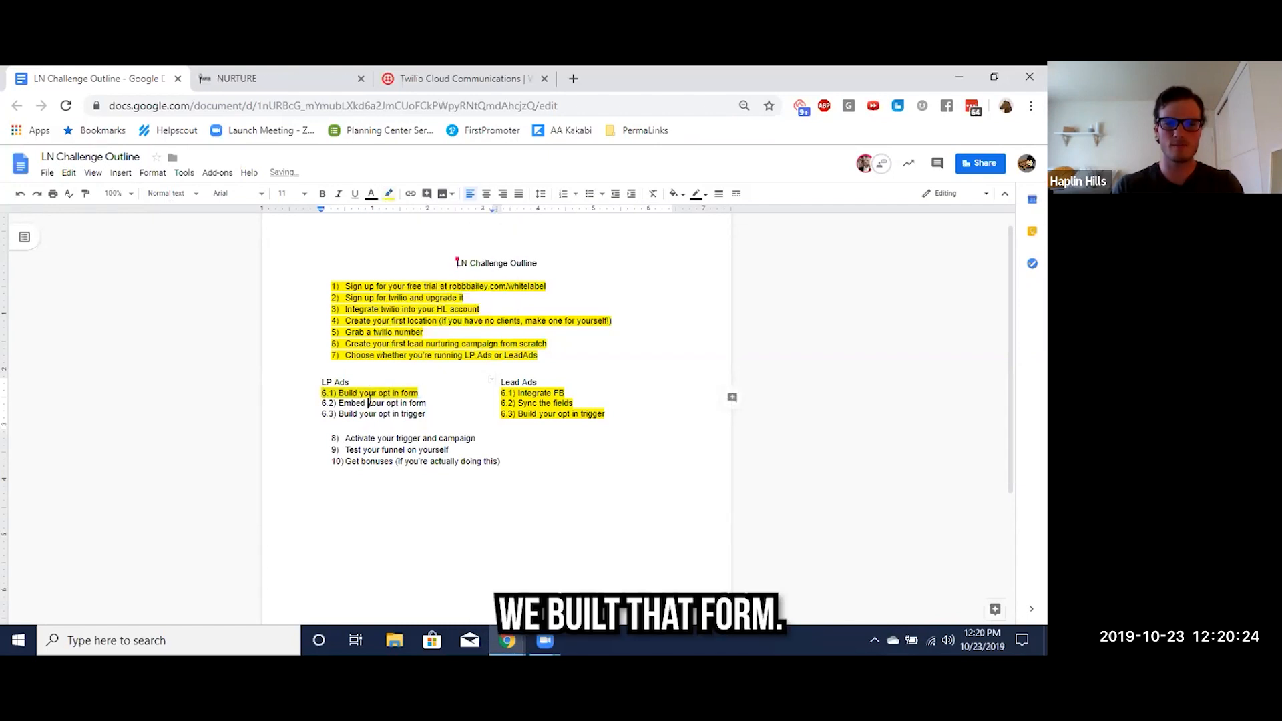
click(388, 194)
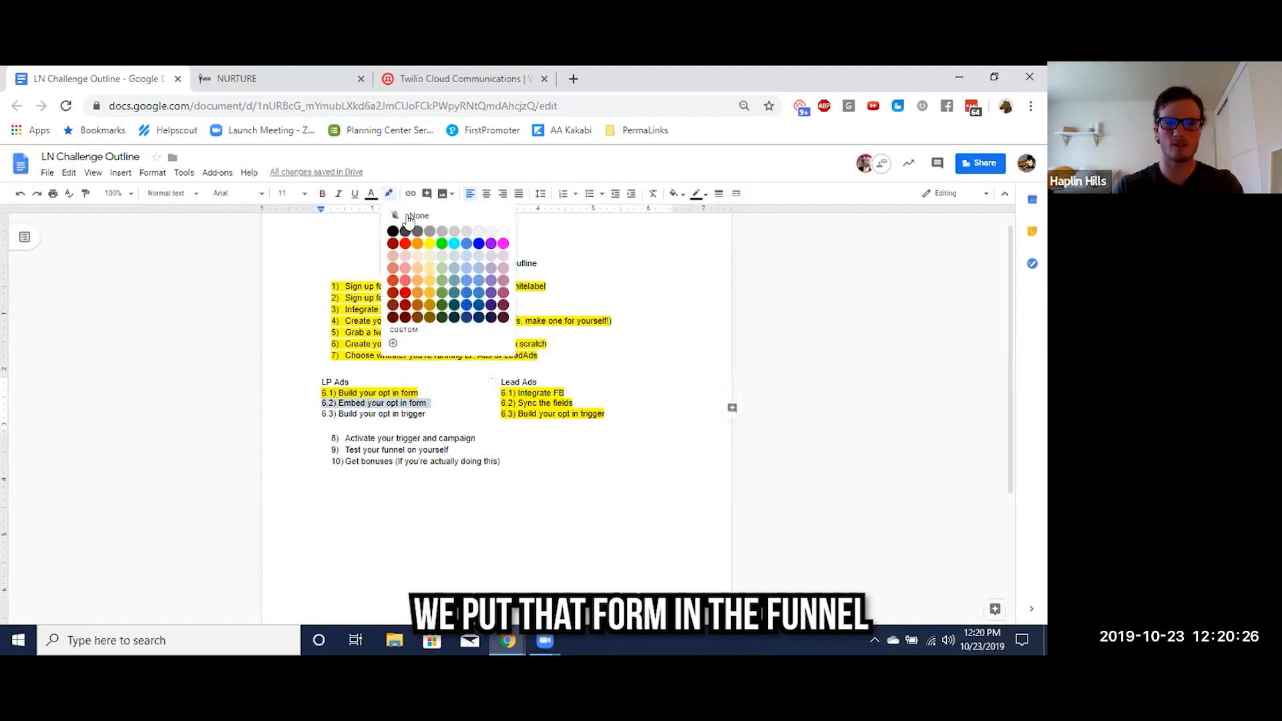
click(432, 243)
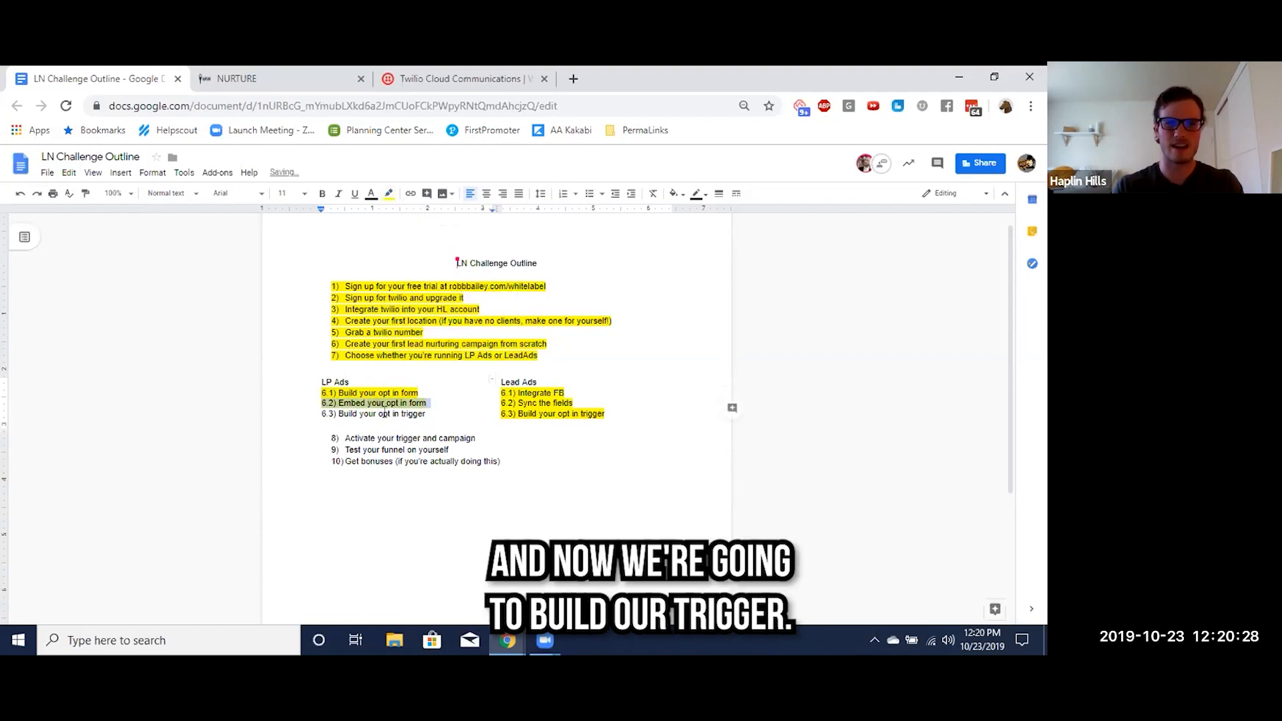
Return to Nurture and create a new basic trigger rule named "LP Snow Cone Trigger"
click(237, 78)
click(51, 539)
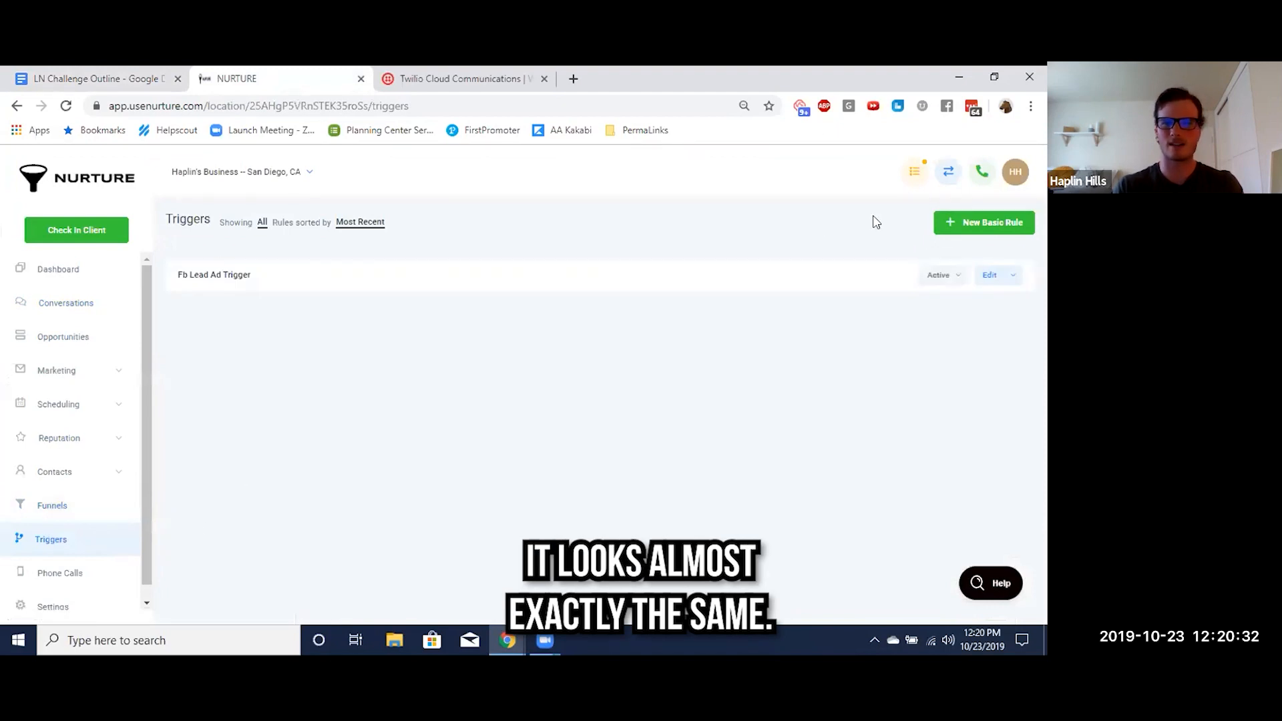
click(951, 221)
text(LP Snow Cone Trigger)
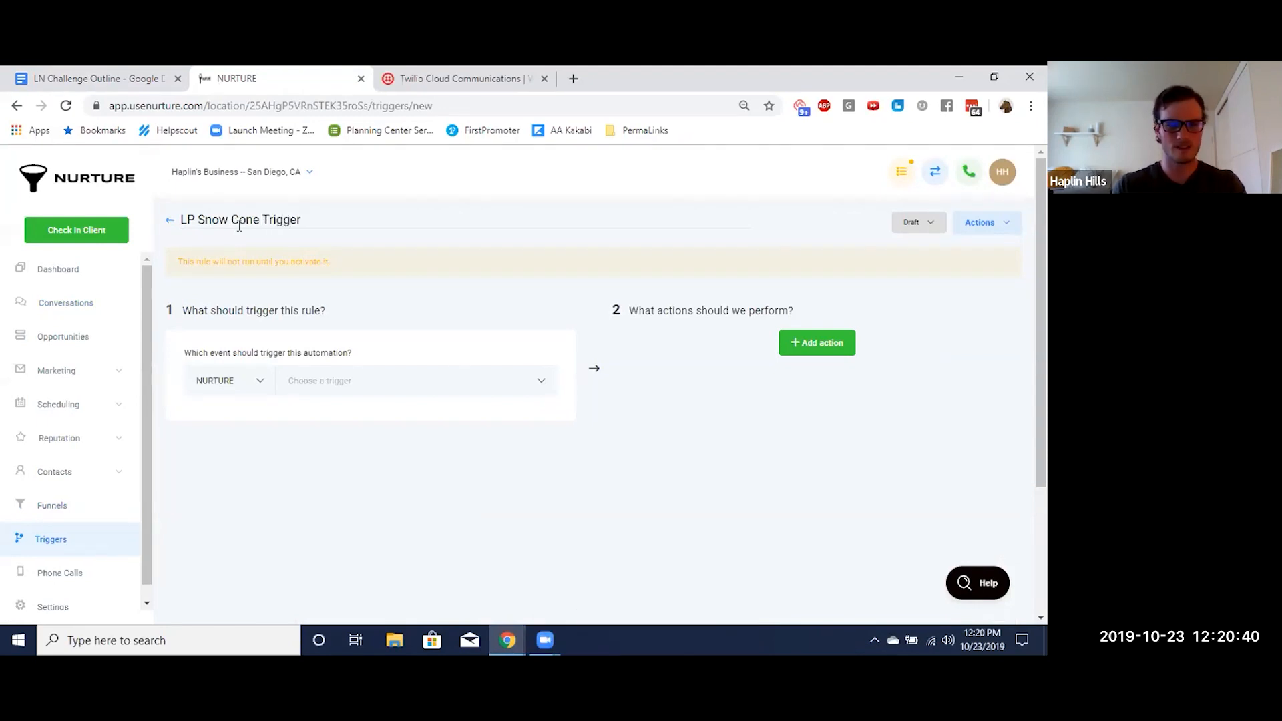
Set the rule's trigger event to Form Submitted with the filter Form Is set to Snow Cone
click(329, 377)
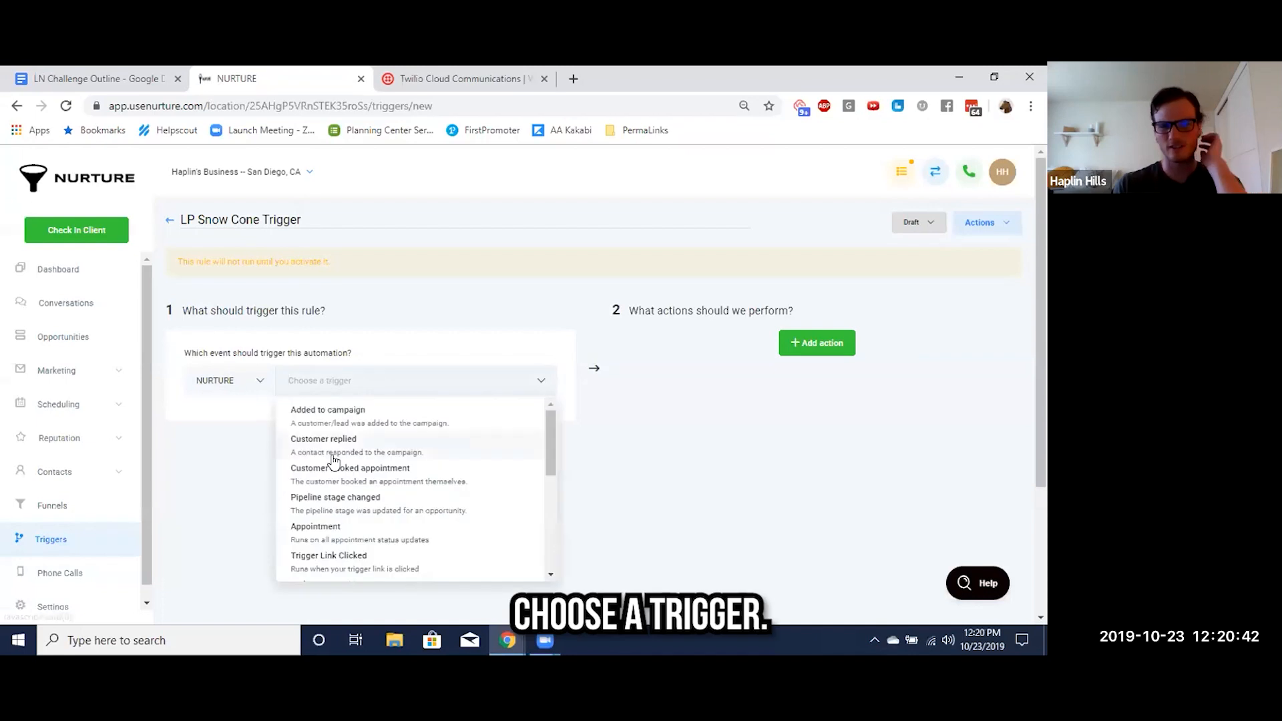
scroll(332, 458, down, 3)
scroll(332, 460, down, 2)
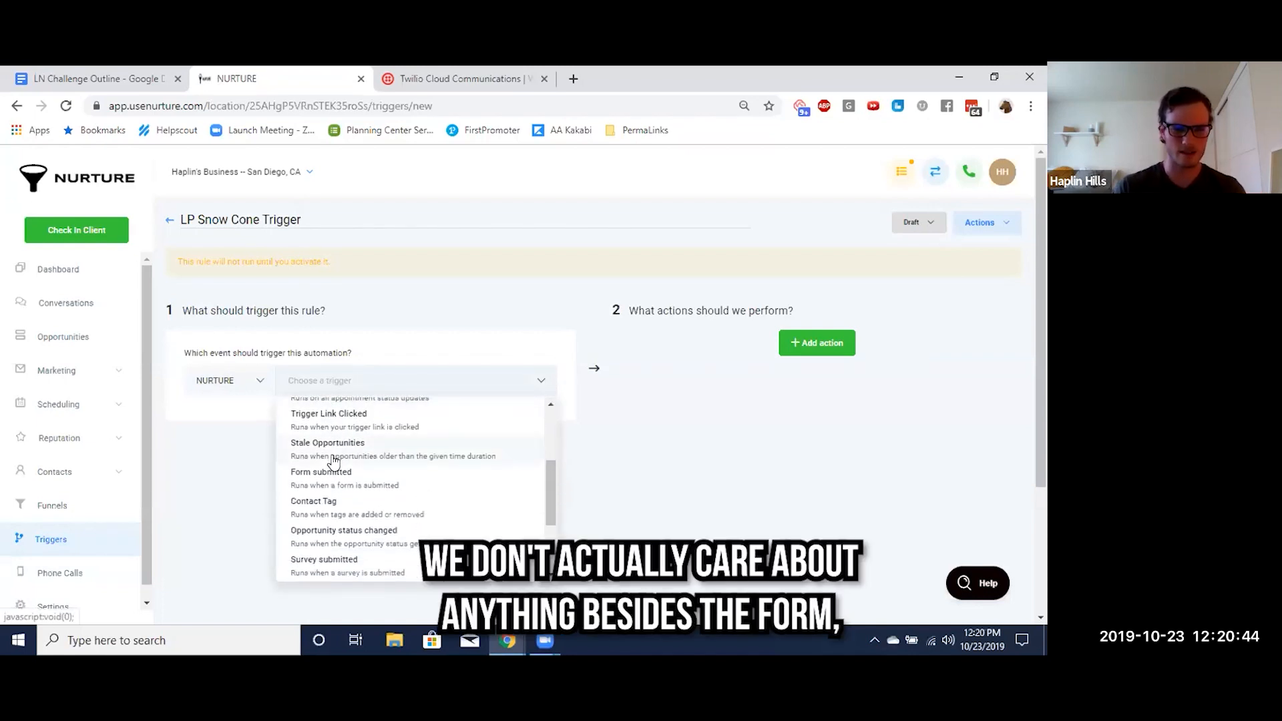
click(316, 471)
click(213, 417)
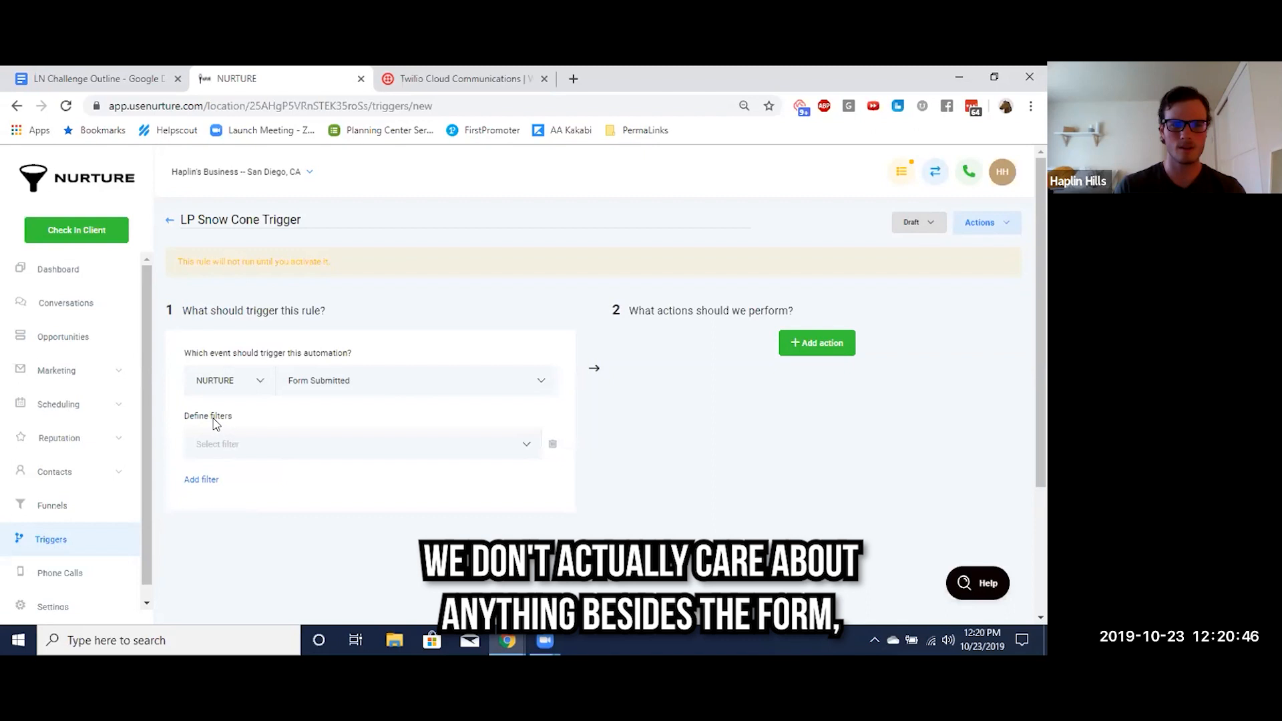
click(237, 452)
click(219, 491)
click(236, 457)
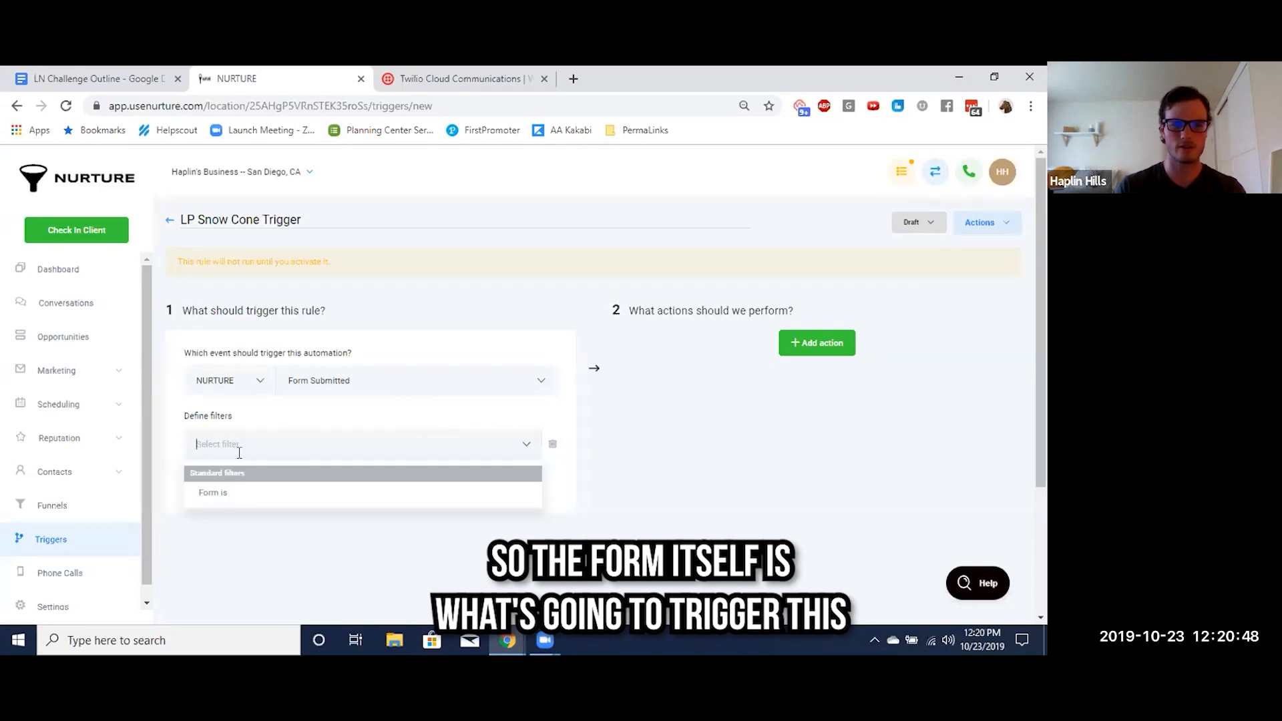
click(225, 492)
click(432, 455)
click(399, 477)
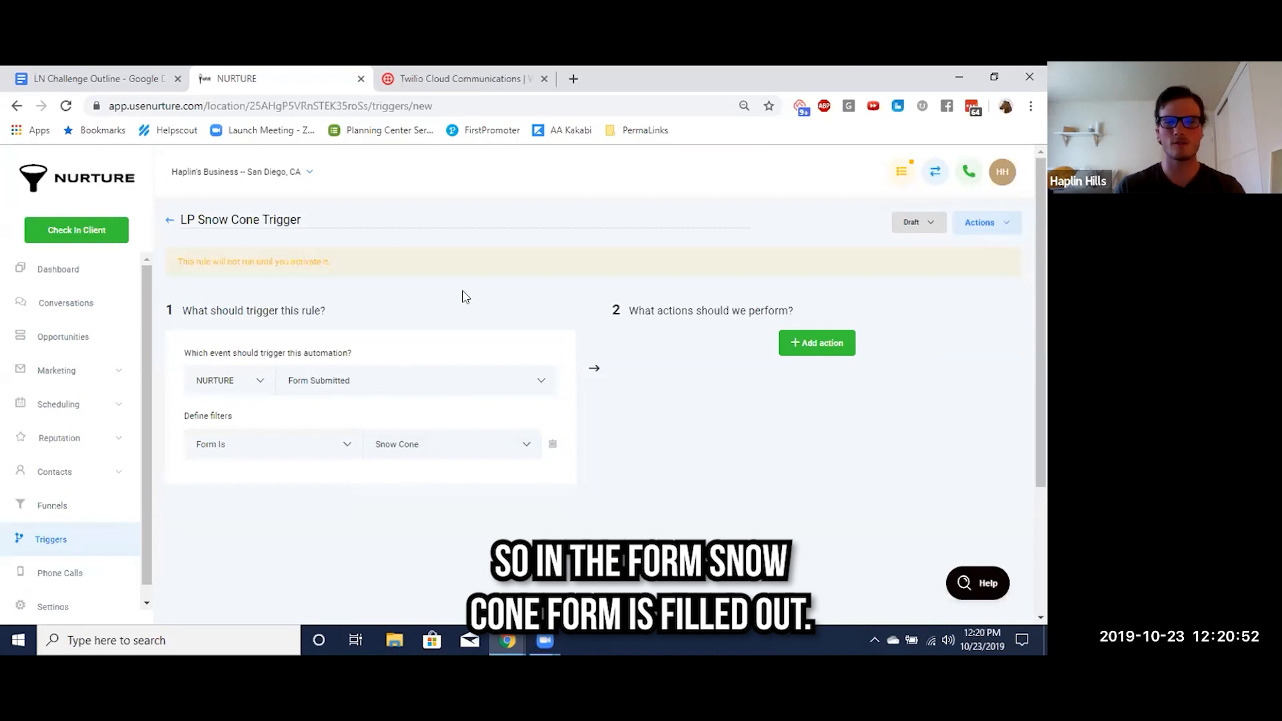
Add an Add To Campaign action to the rule, using the Lead Nurturing Example for Snow Cones campaign
click(816, 344)
click(772, 382)
click(775, 410)
click(712, 423)
click(695, 466)
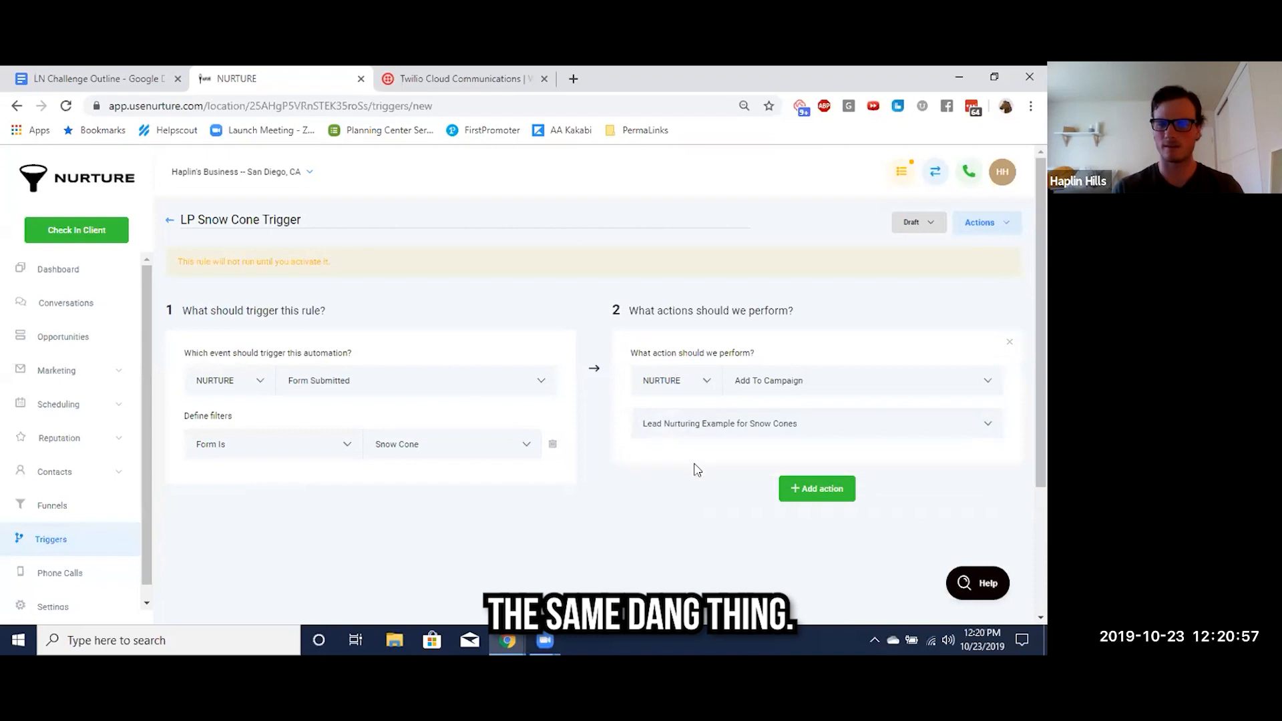
Change the LP Snow Cone Trigger's status to Active and return to the list of triggers
click(910, 230)
click(916, 252)
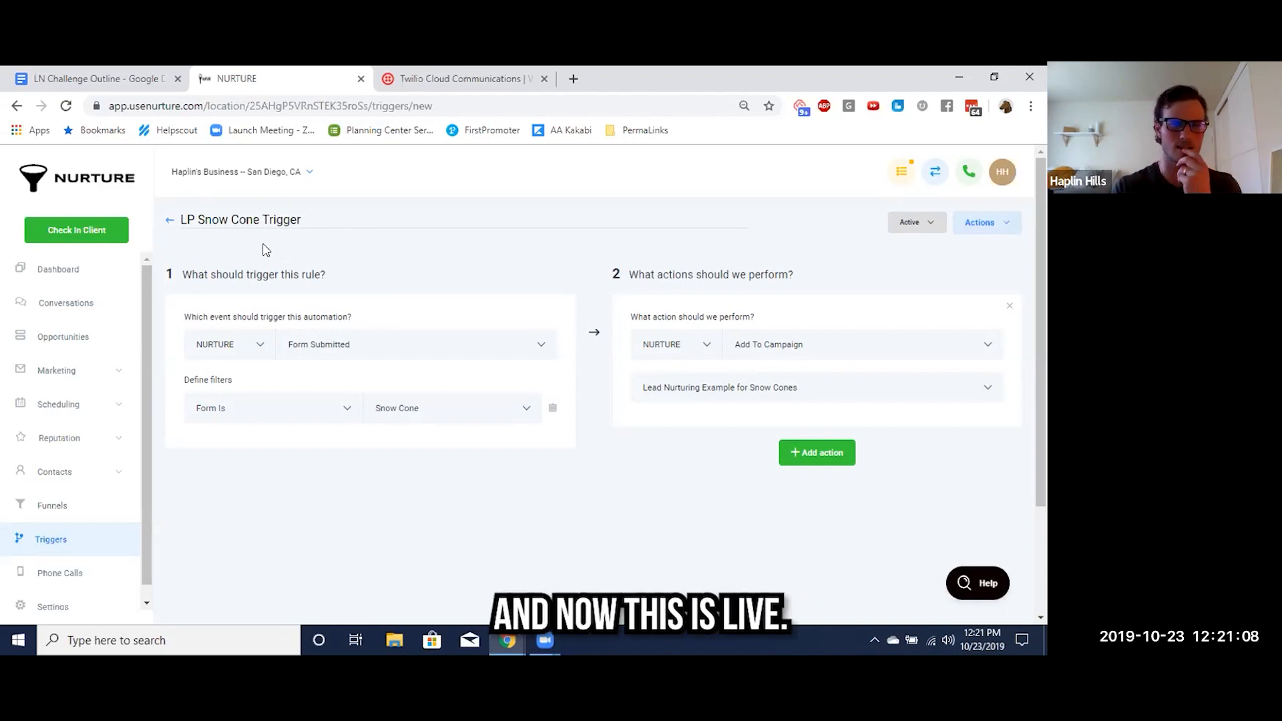
click(172, 227)
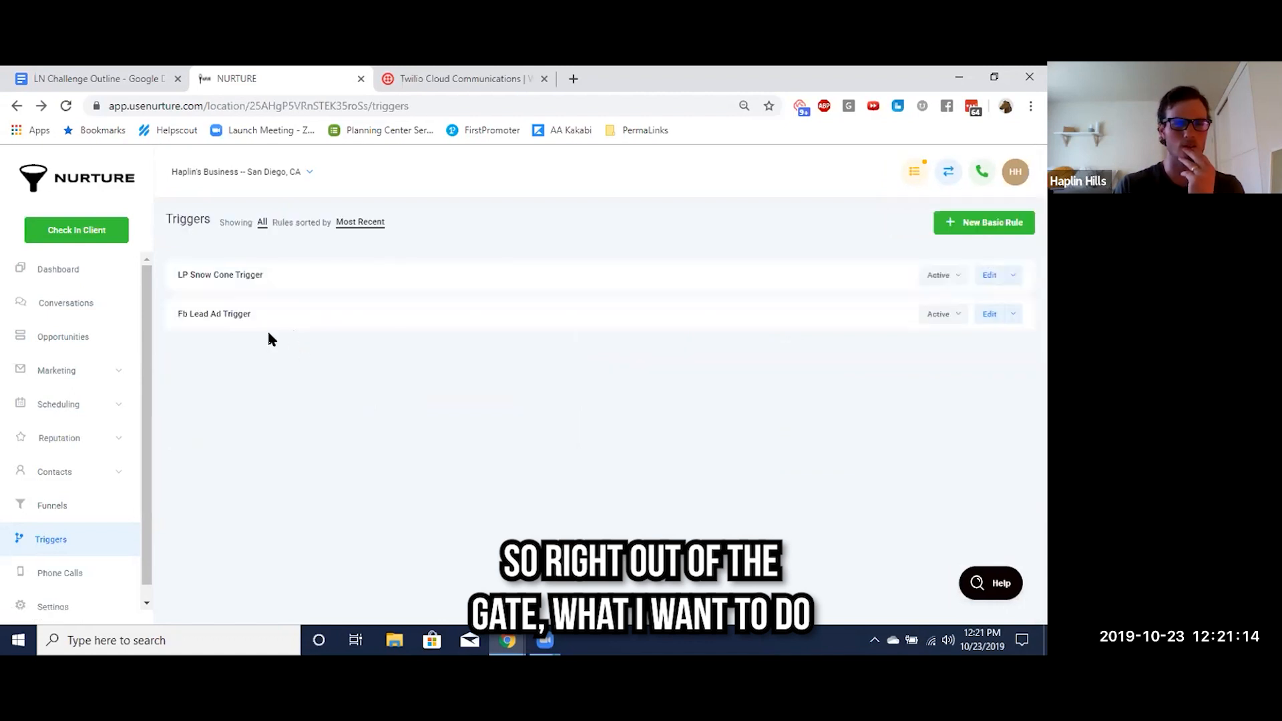
scroll(58, 401, down, 1)
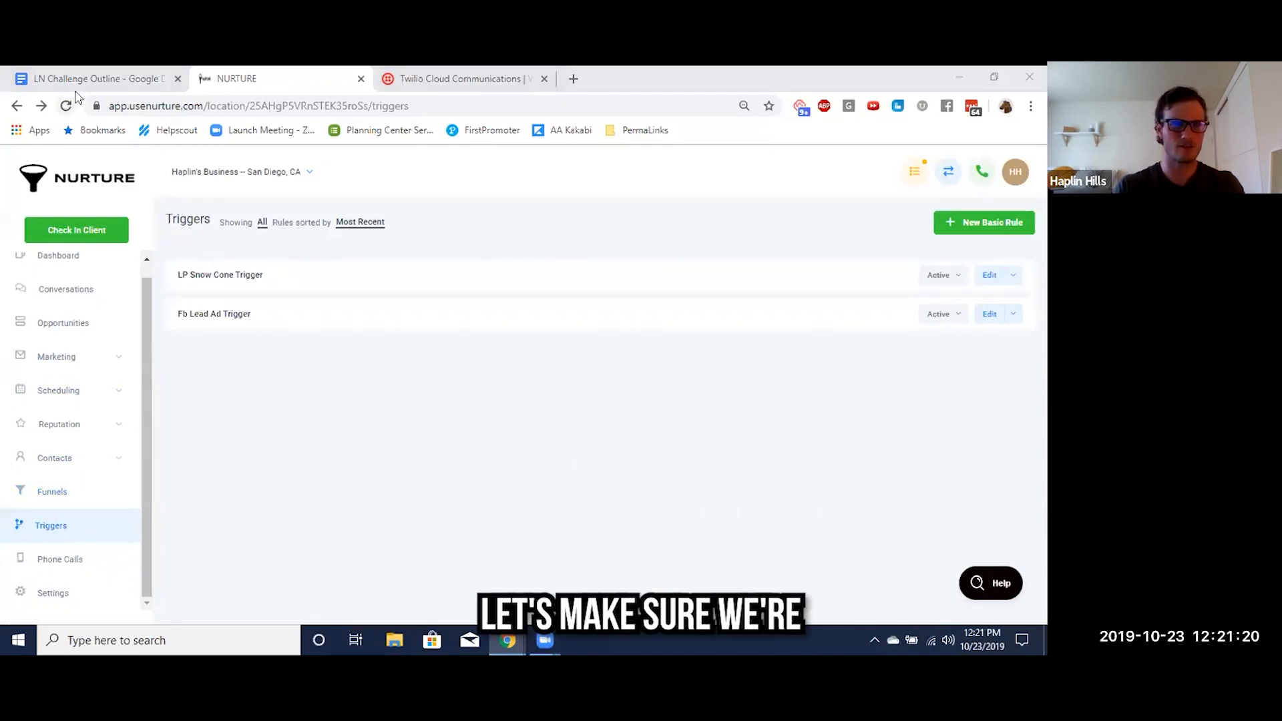
Highlight item 6.3, "Build your opt in trigger", under LP Ads in yellow in the LN Challenge Outline document
click(96, 79)
triple_click(354, 414)
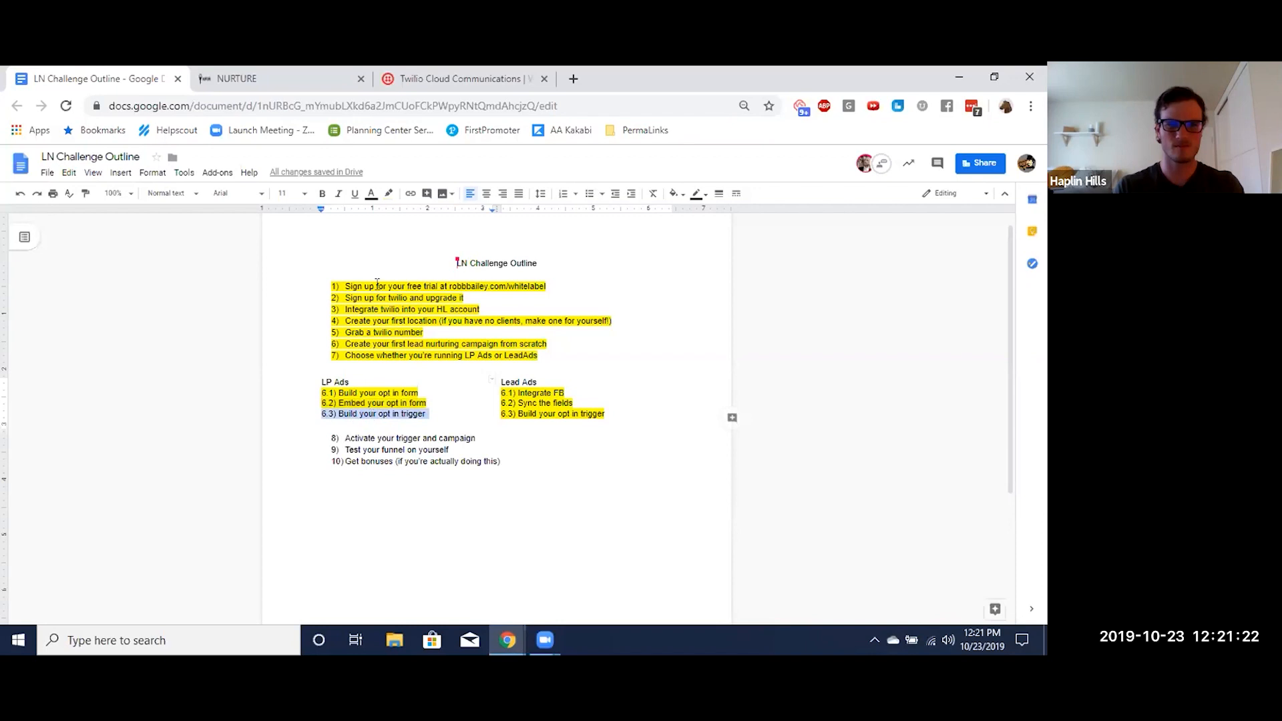
click(388, 193)
click(425, 233)
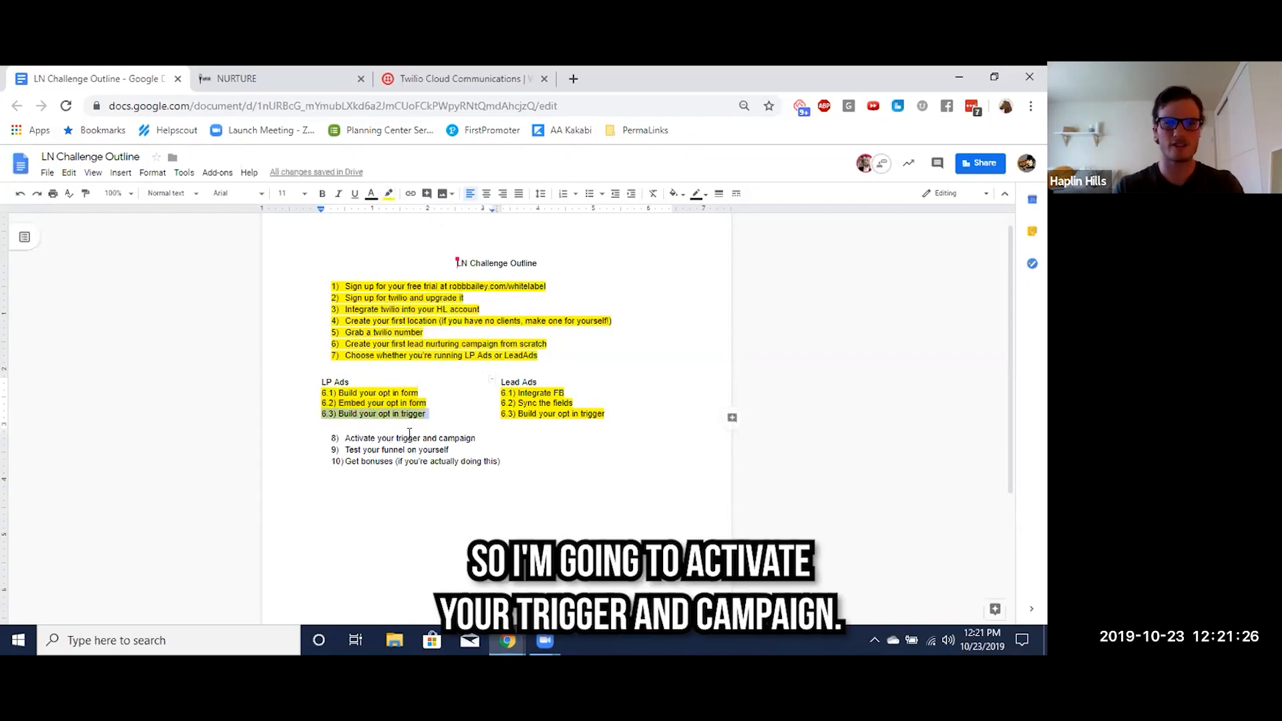
Back in Nurture's trigger list, switch the LP Snow Cone Trigger to Draft and restore it to Active
key(ctrl+Tab)
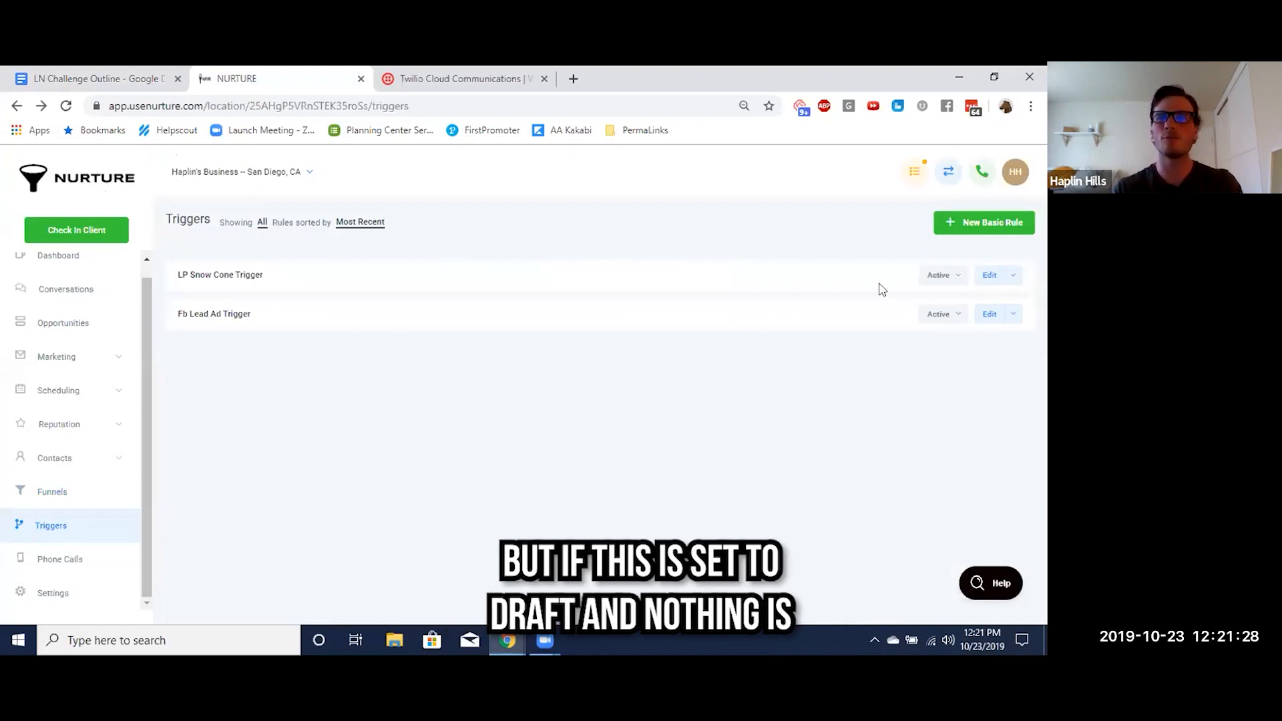
click(948, 281)
click(914, 304)
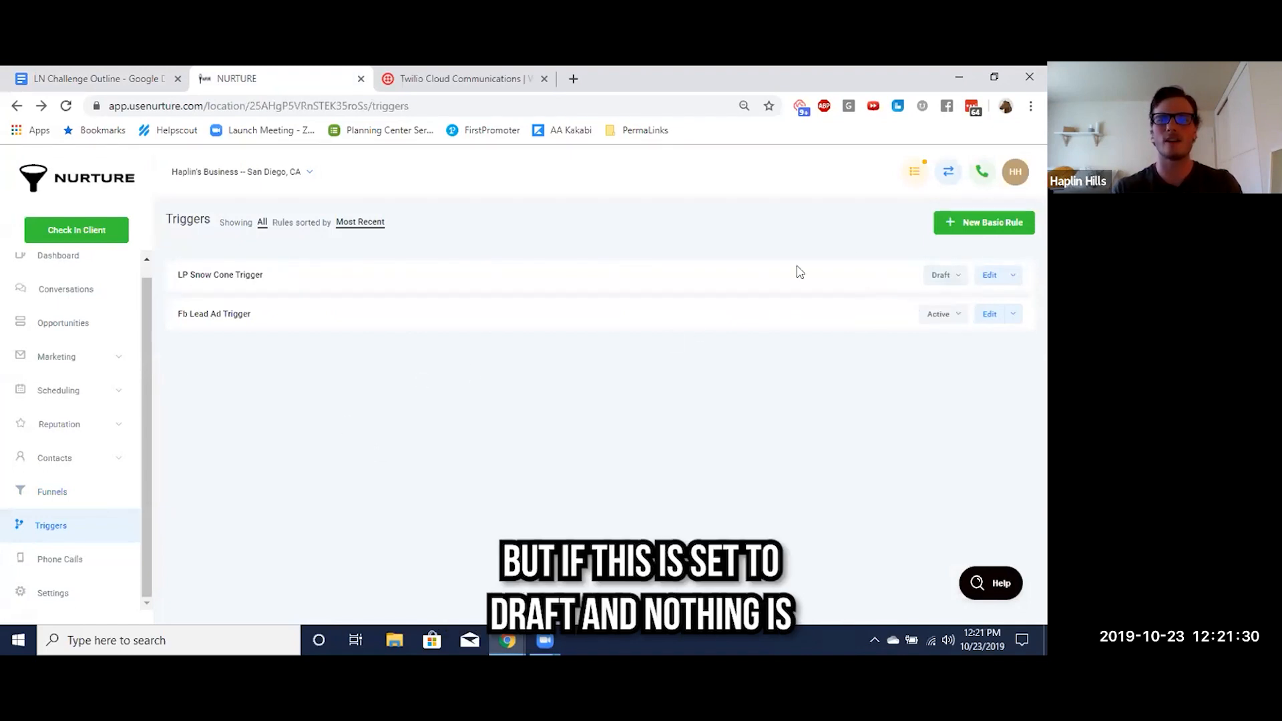
click(949, 280)
click(905, 308)
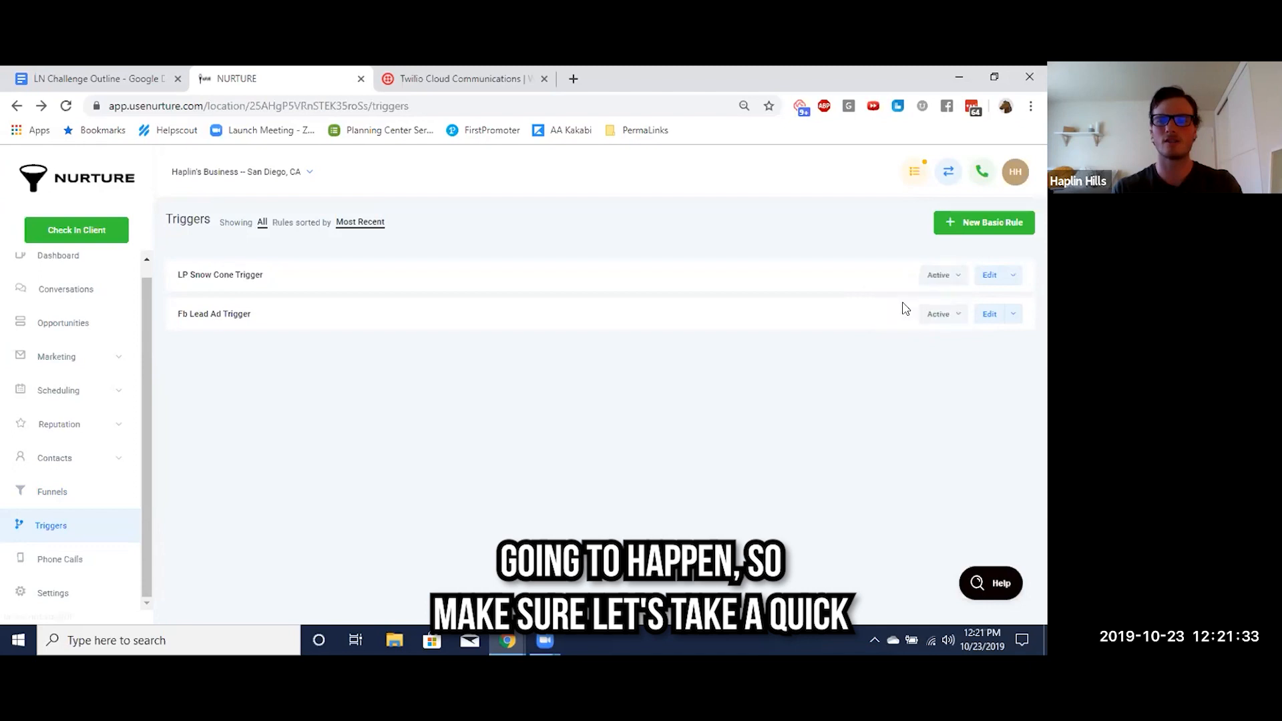
Open the Lead Nurturing Example for Snow Cones campaign, switch it to Draft and set it back to Published
click(57, 355)
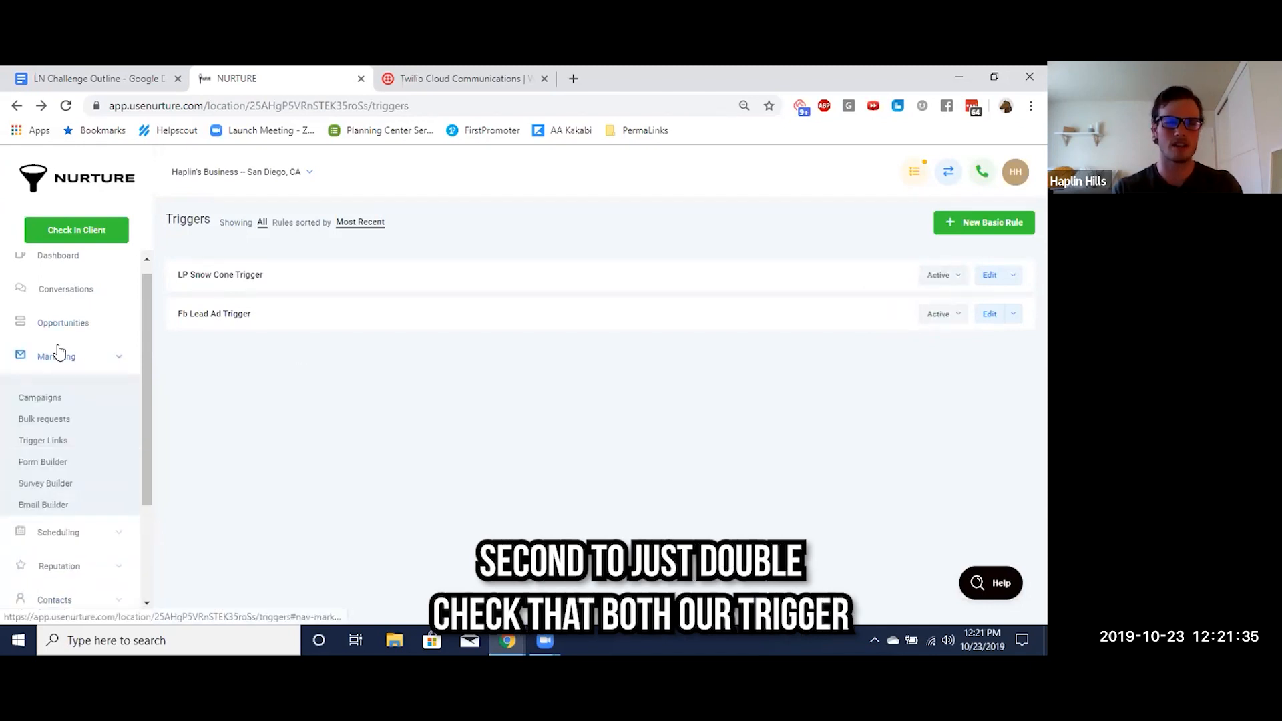
click(32, 399)
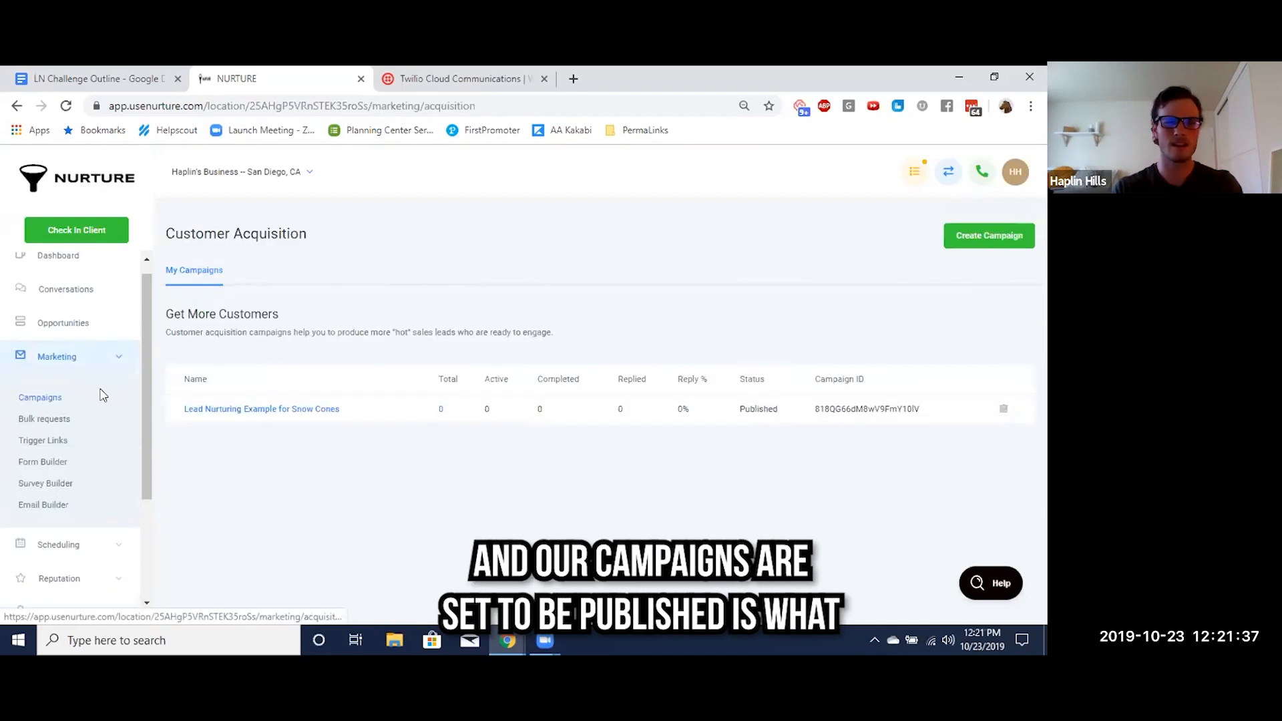
click(311, 412)
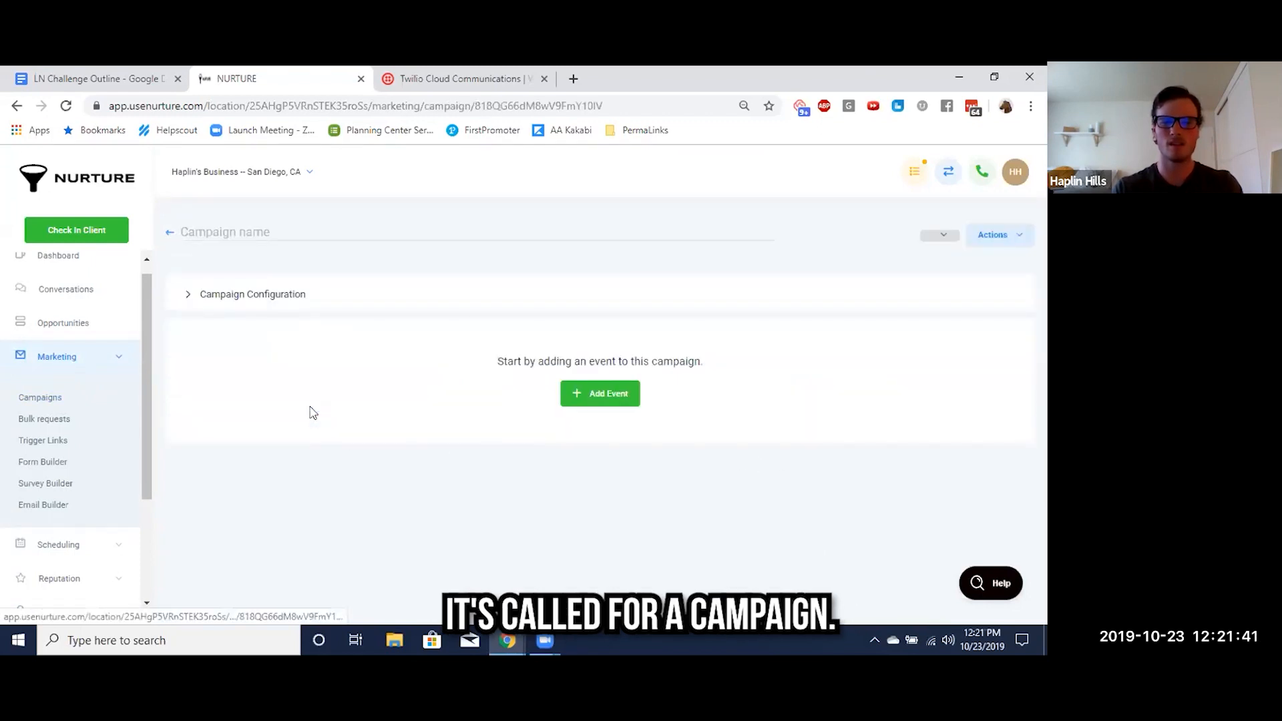
click(920, 245)
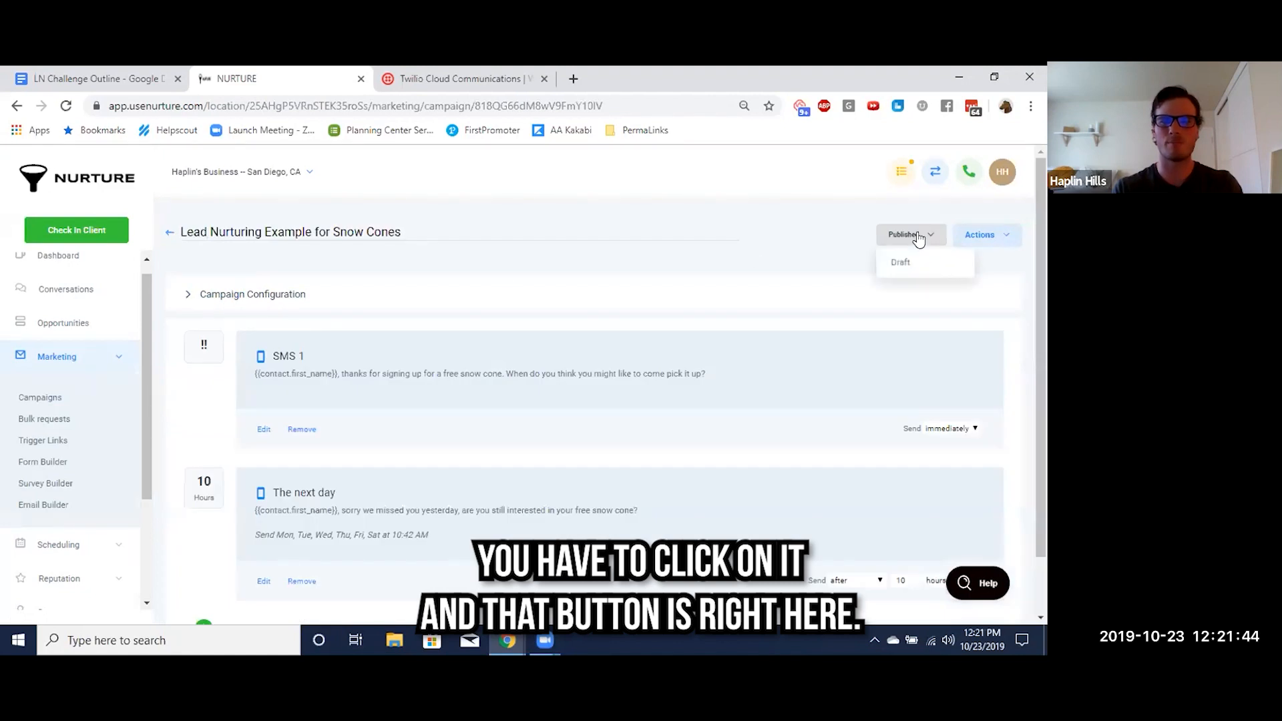
click(907, 266)
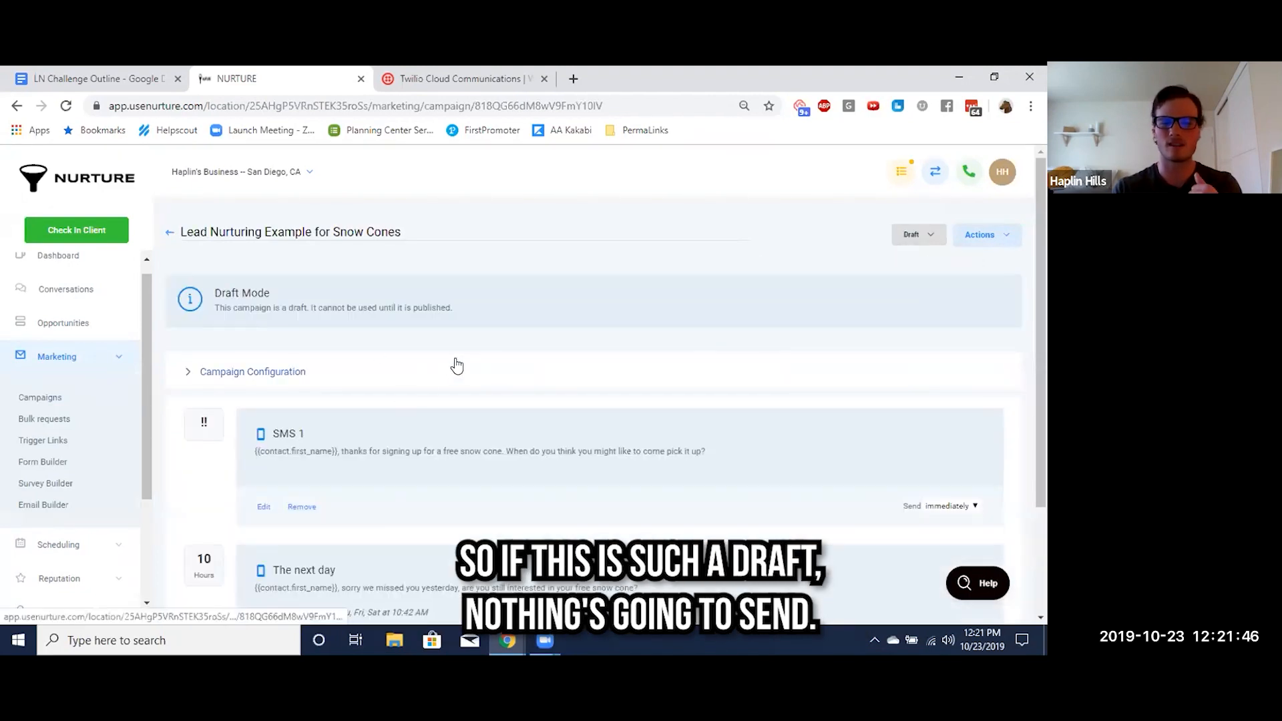
click(916, 235)
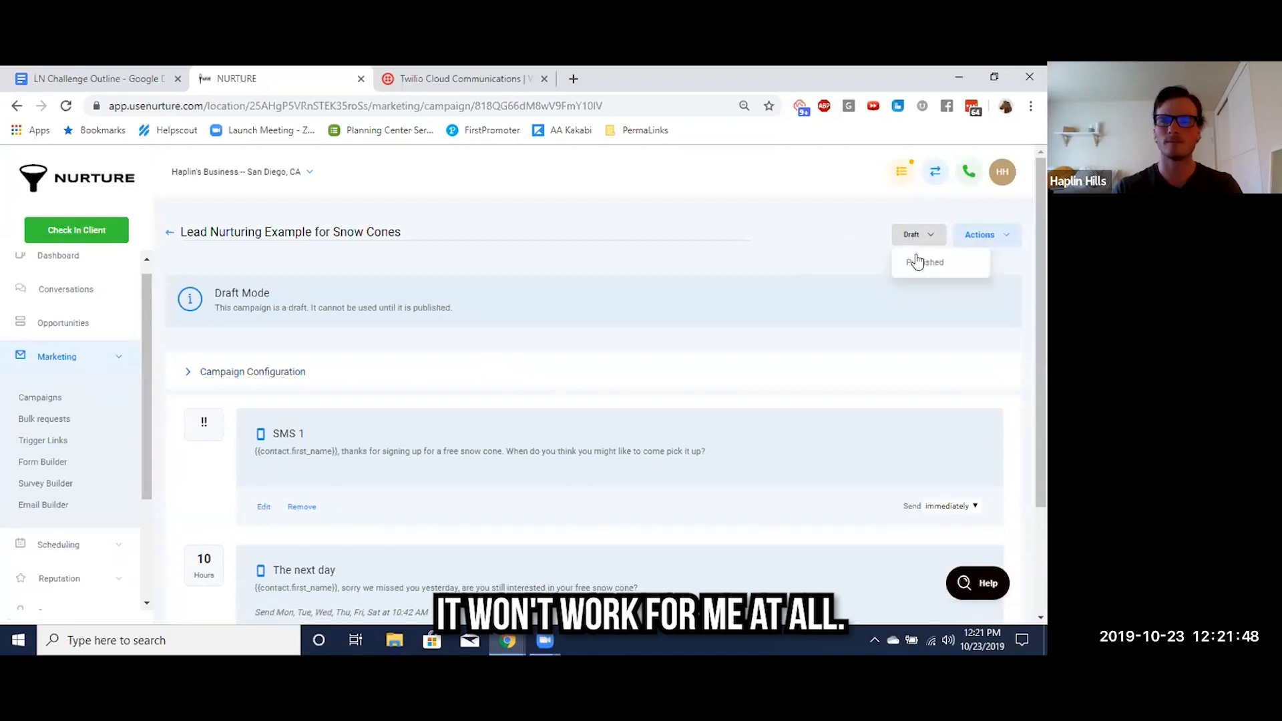
click(917, 266)
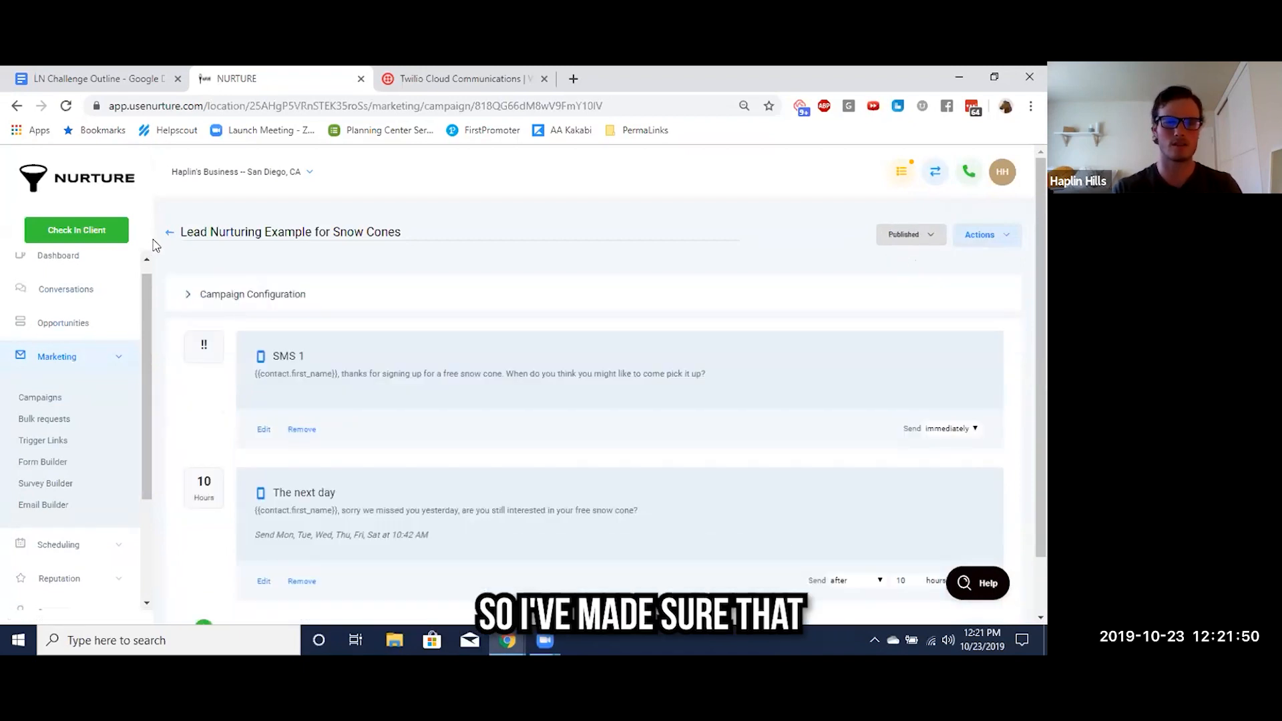
Highlight item 8, "Activate your trigger and campaign", in yellow in the LN Challenge Outline document
click(100, 79)
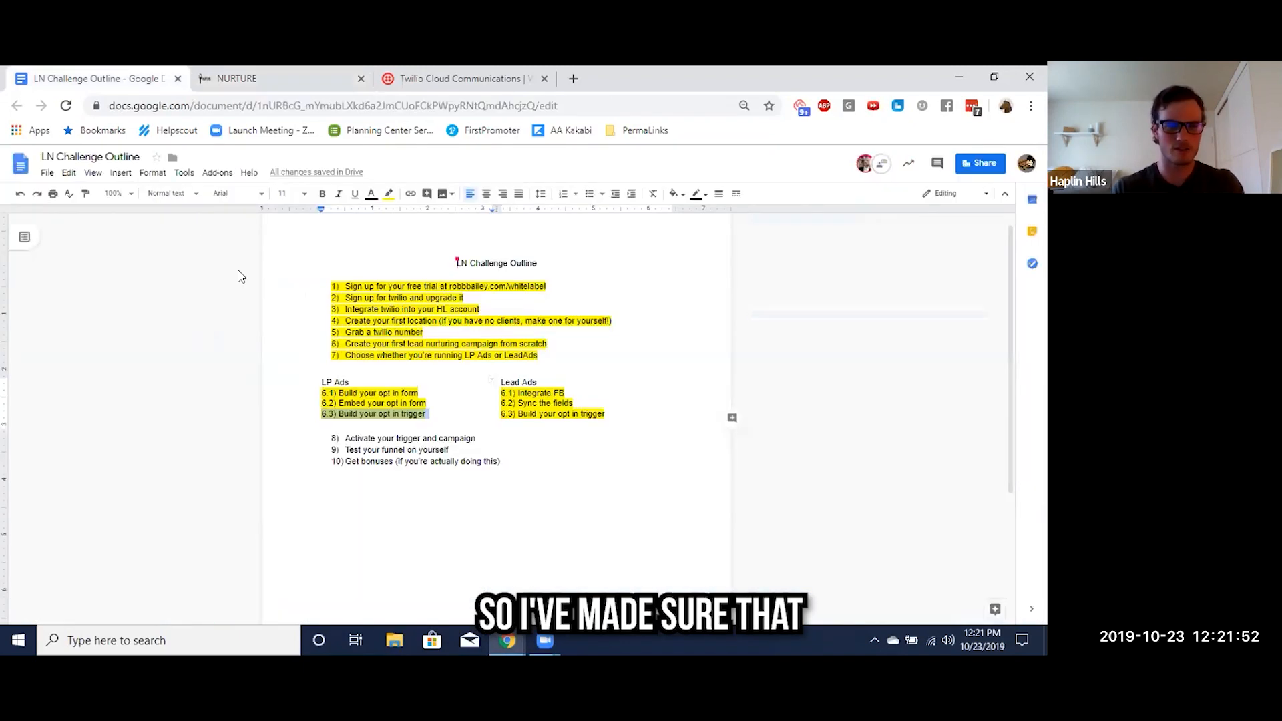
triple_click(387, 439)
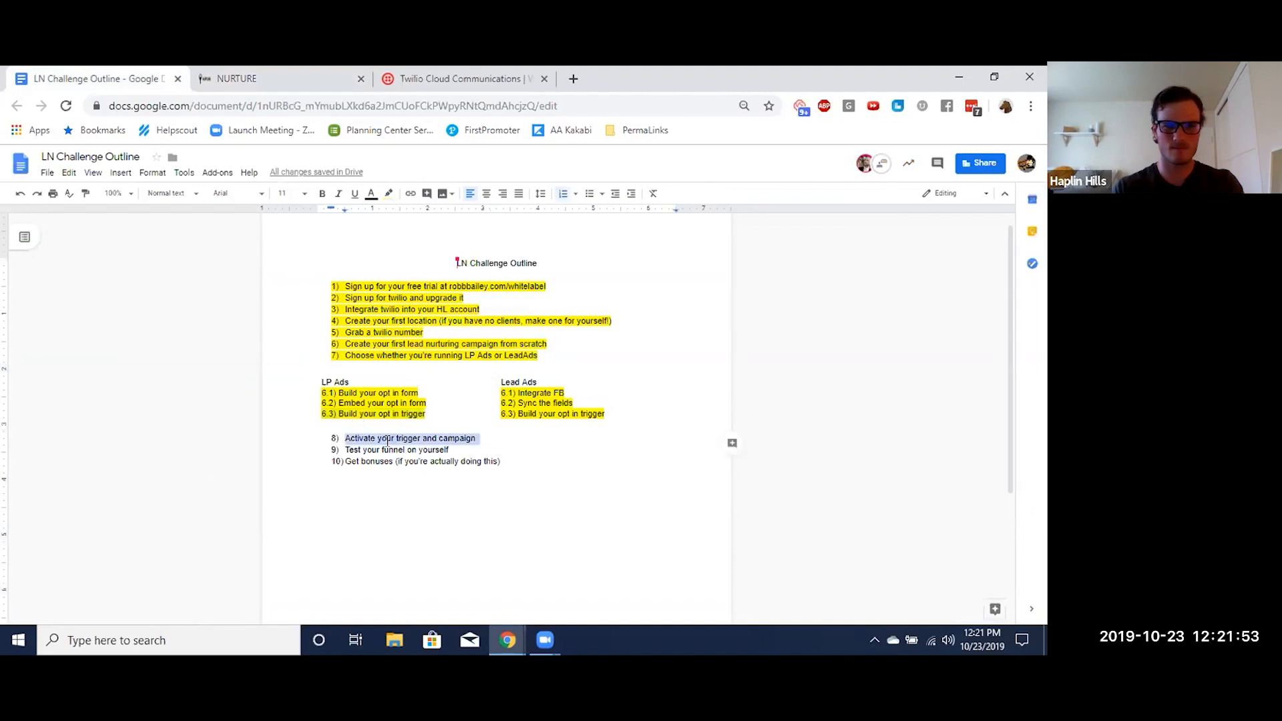
click(386, 194)
click(433, 246)
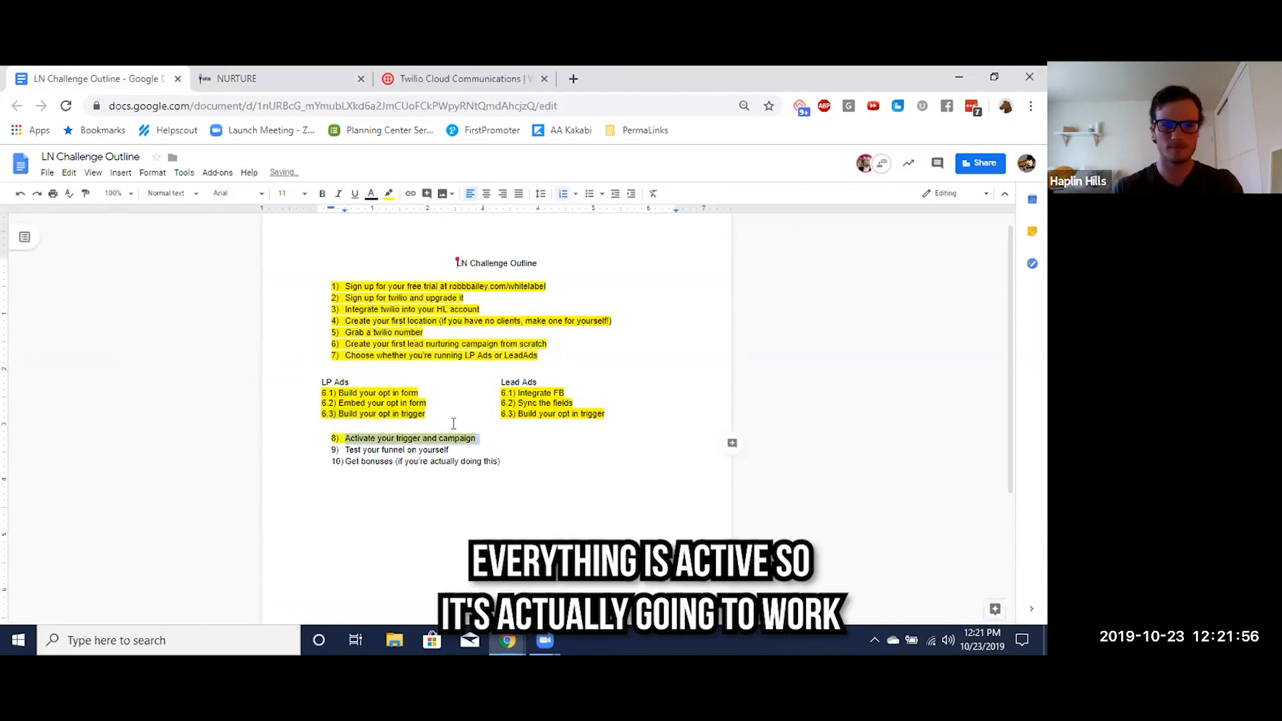
Return to Nurture and open the steps of the "baby's first snow cone funnel" funnel
key(ctrl+Tab)
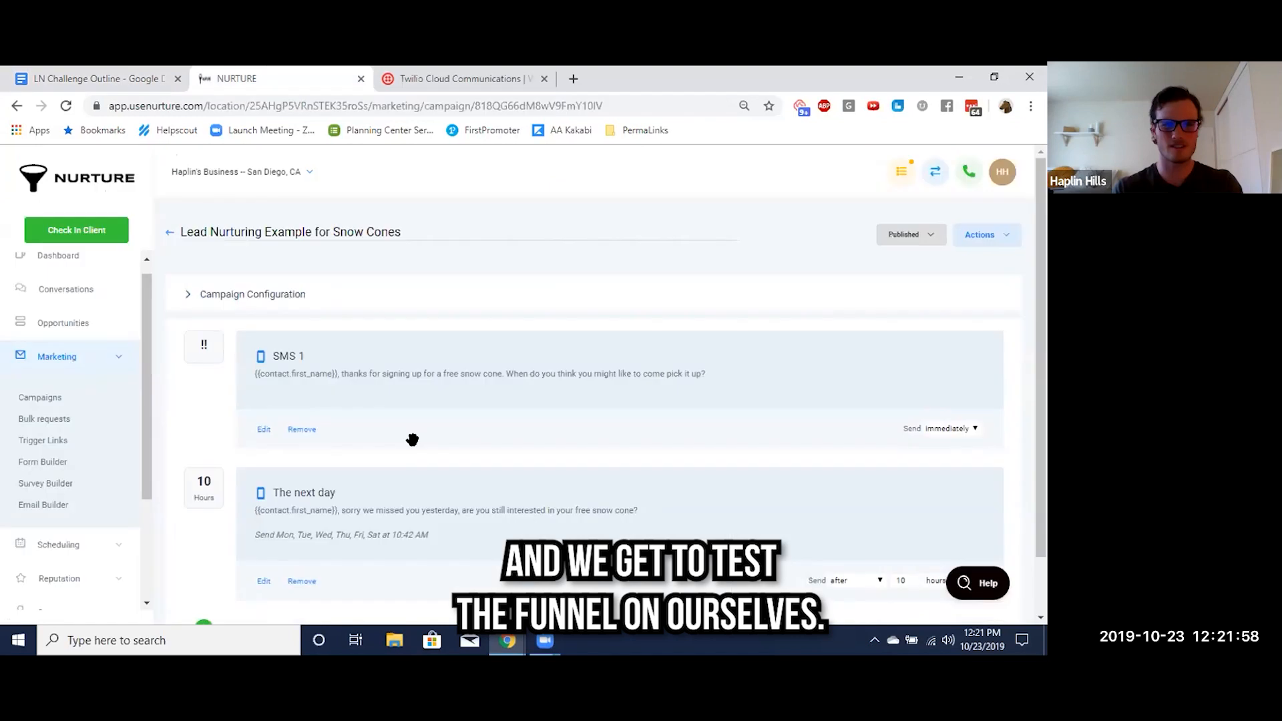
scroll(71, 476, down, 3)
click(57, 491)
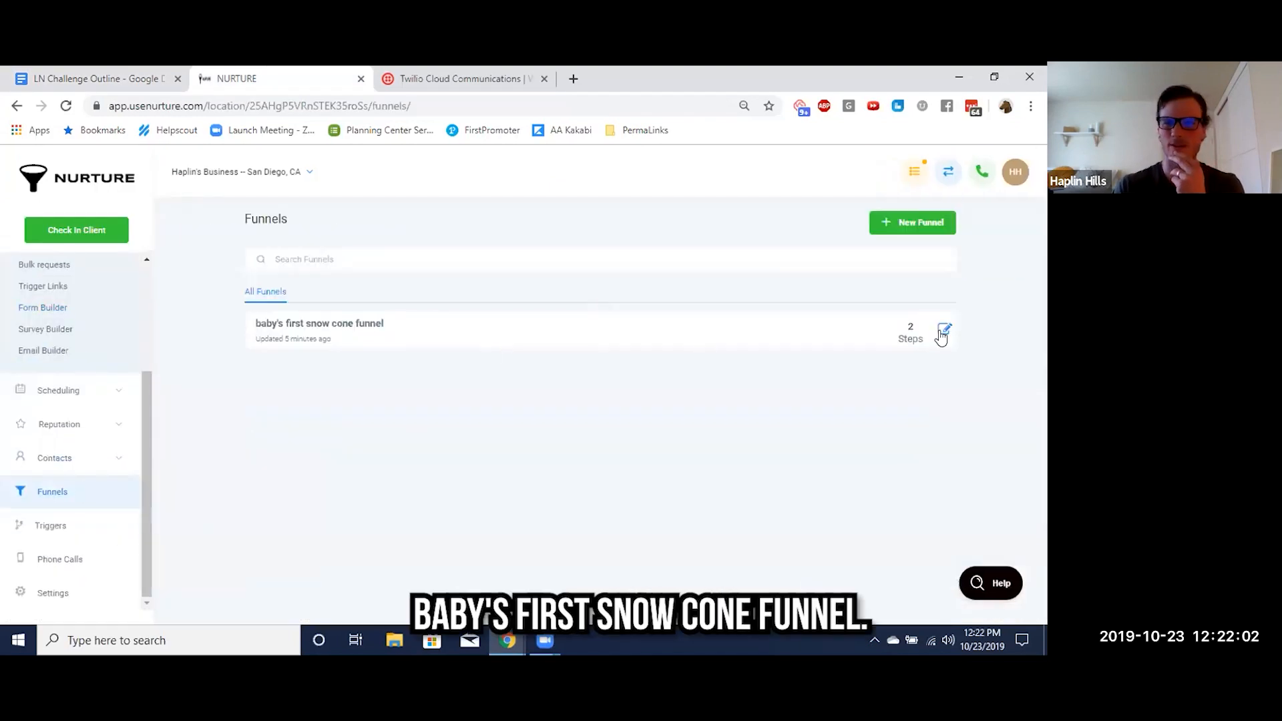
click(940, 331)
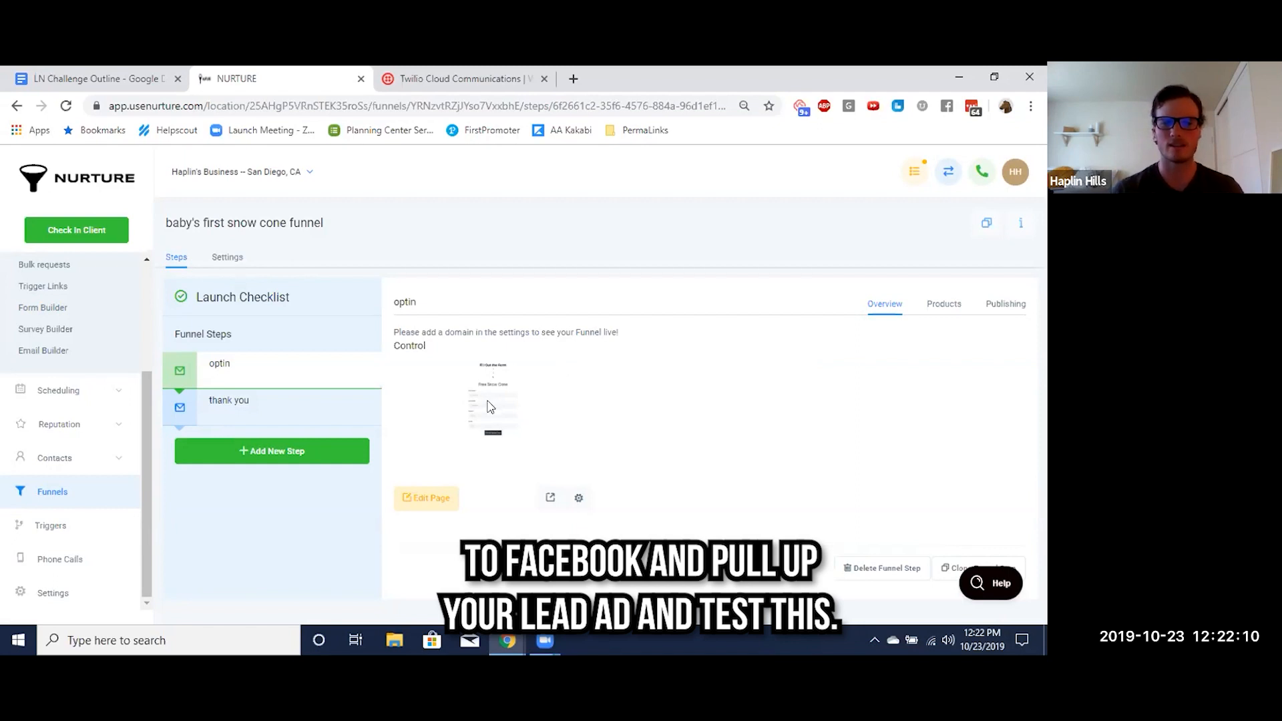
Preview the funnel's optin page and enter the tester's first and last name in the Free Snow Cone form
click(550, 499)
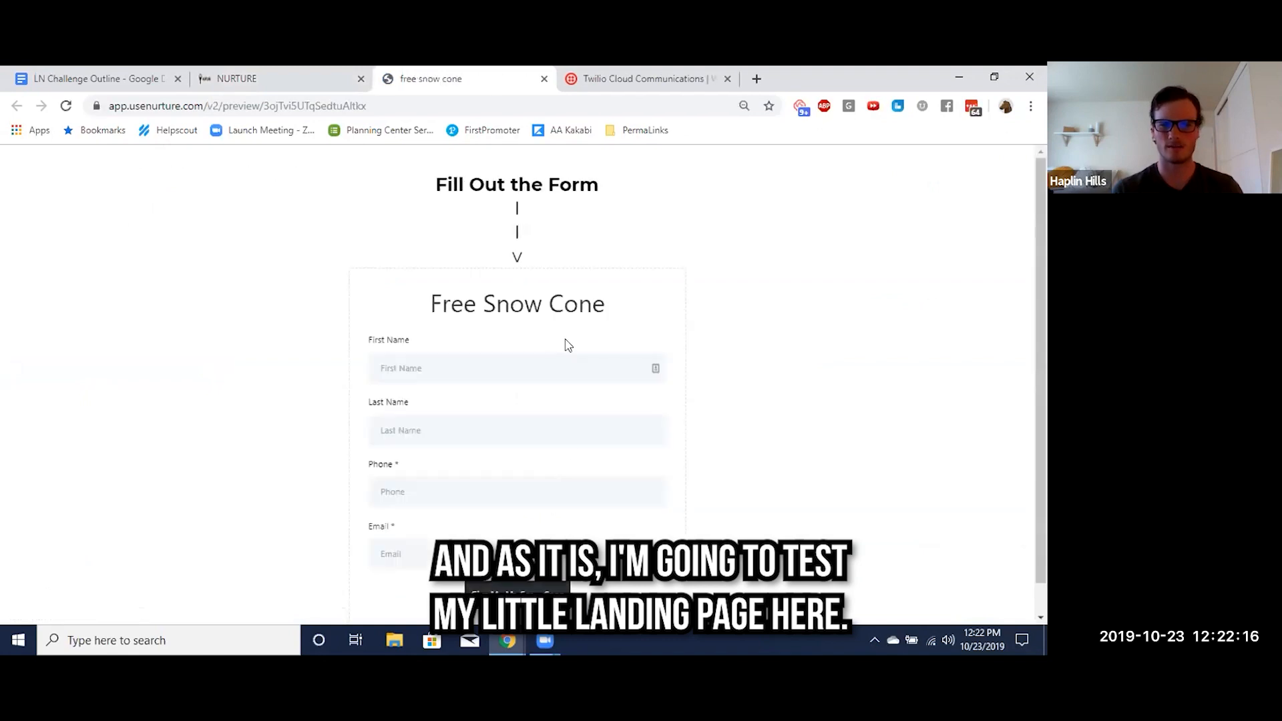
scroll(601, 334, down, 1)
scroll(610, 327, up, 1)
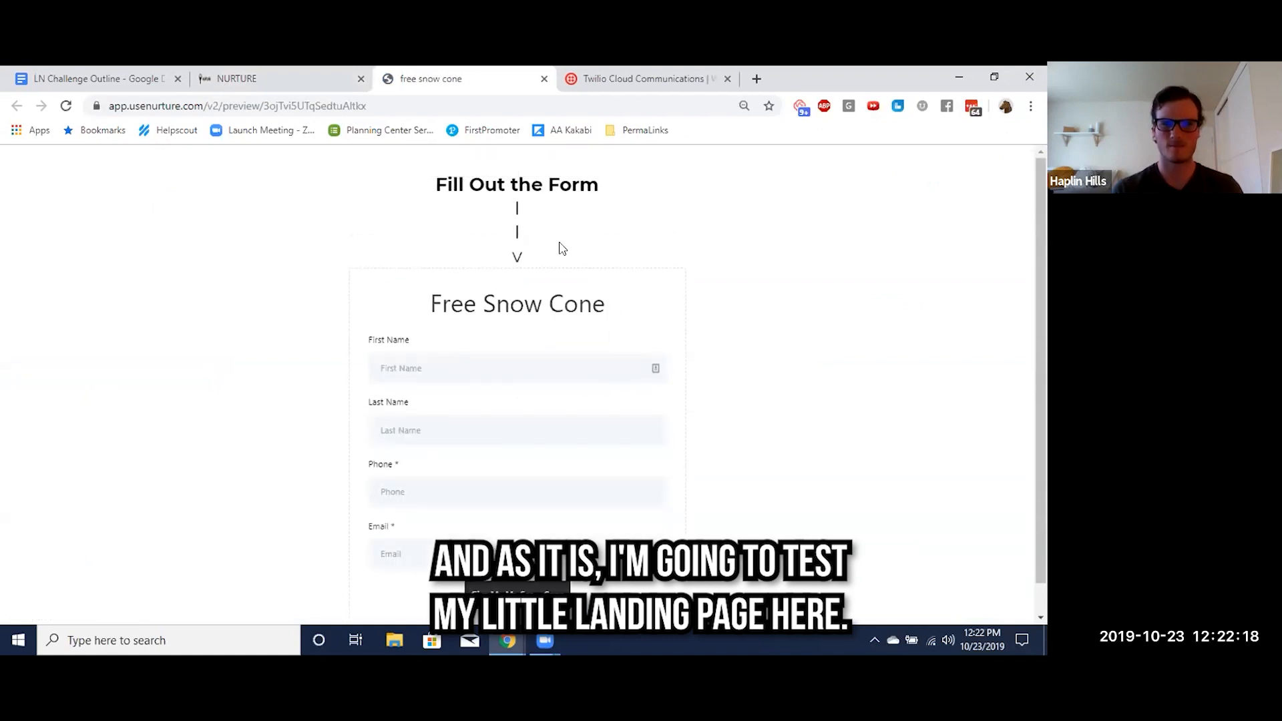
click(437, 370)
key(Tab)
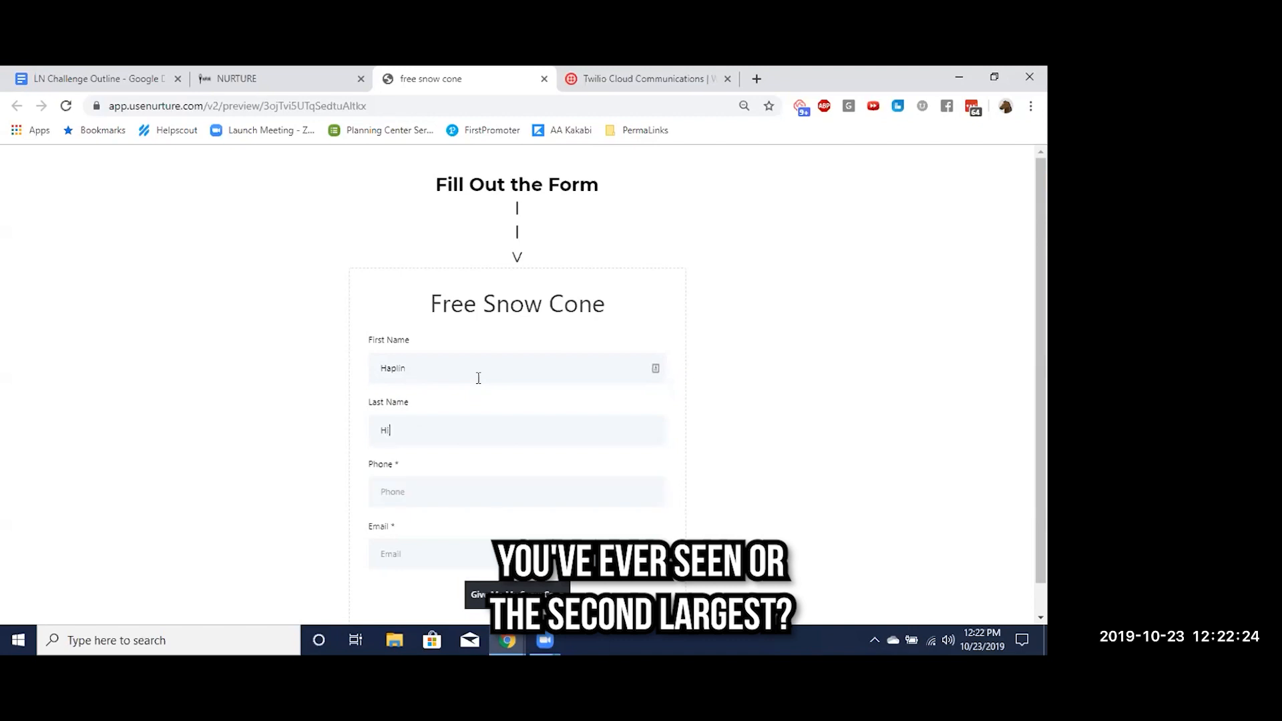
Fill in the tester's phone number and e-mail in the Free Snow Cone form and submit it
click(385, 480)
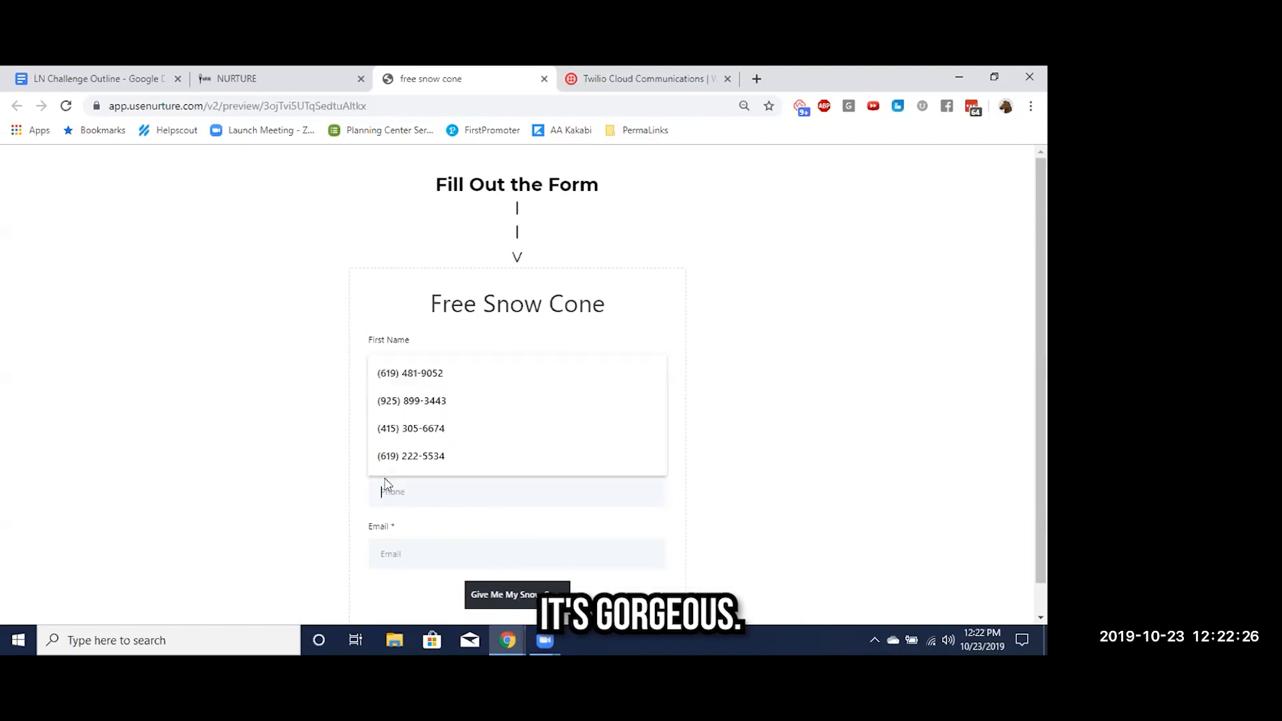
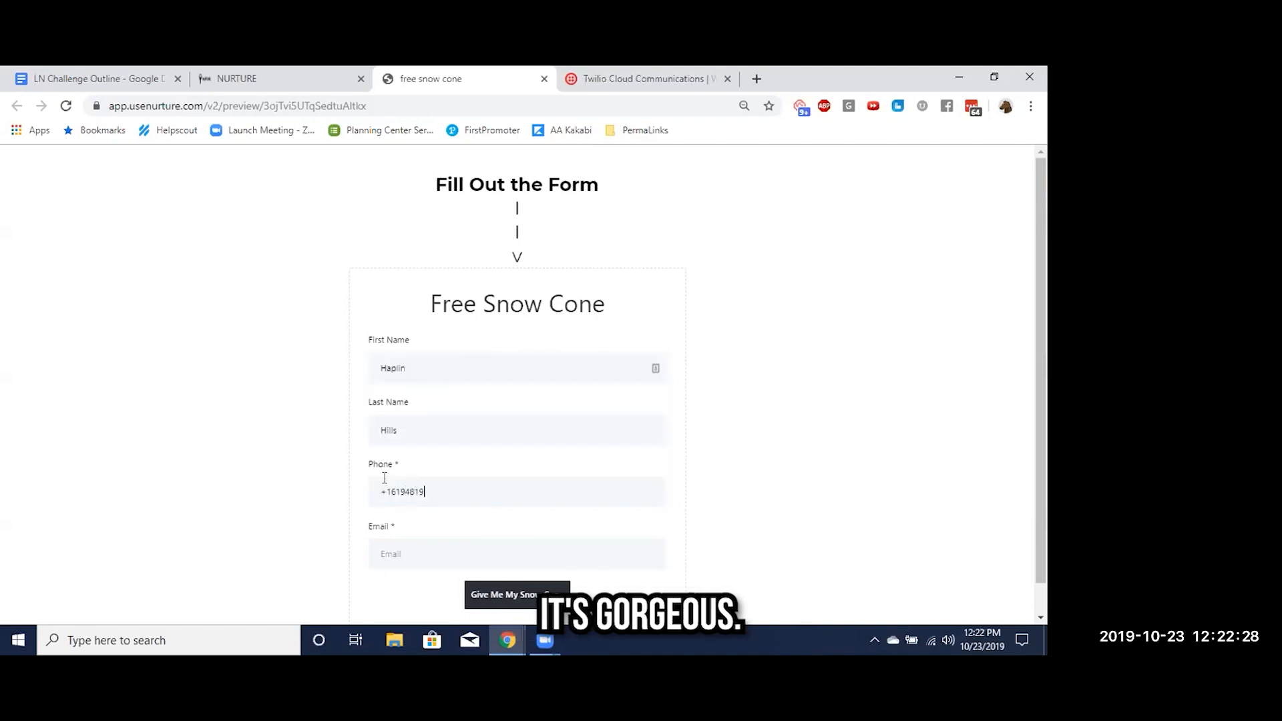
click(383, 554)
text(test@test.com)
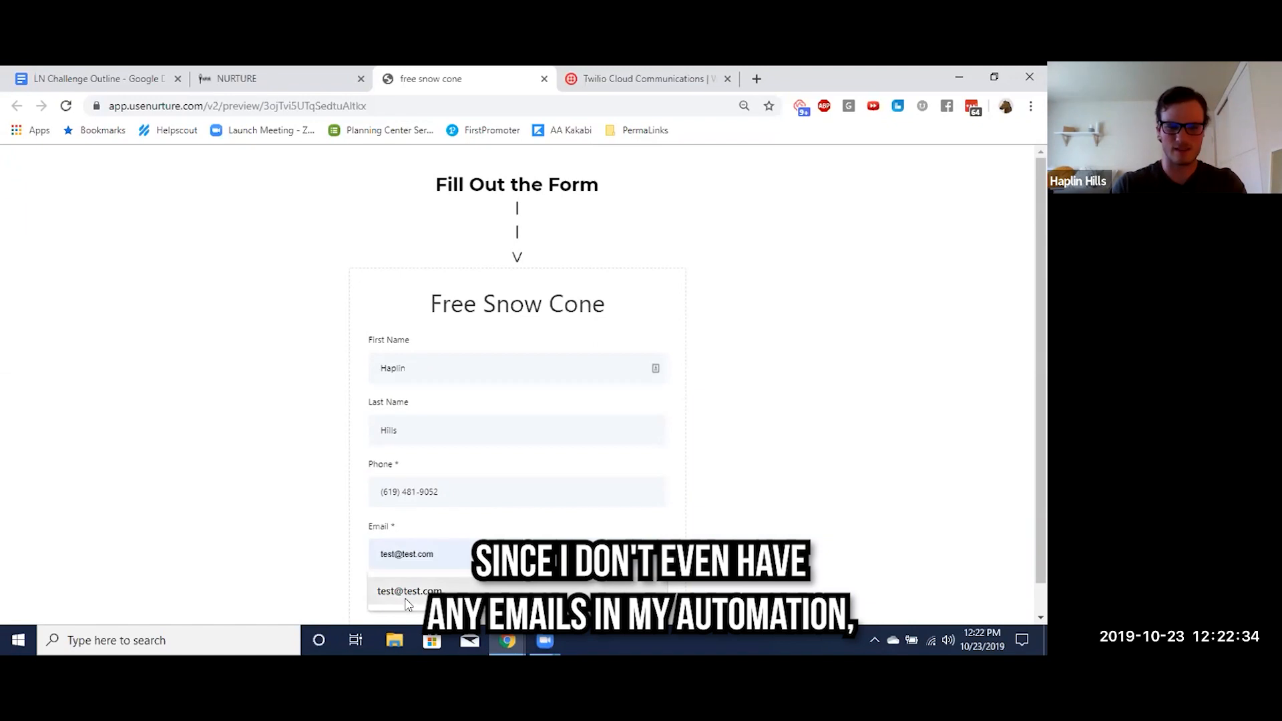
click(409, 591)
scroll(293, 525, down, 1)
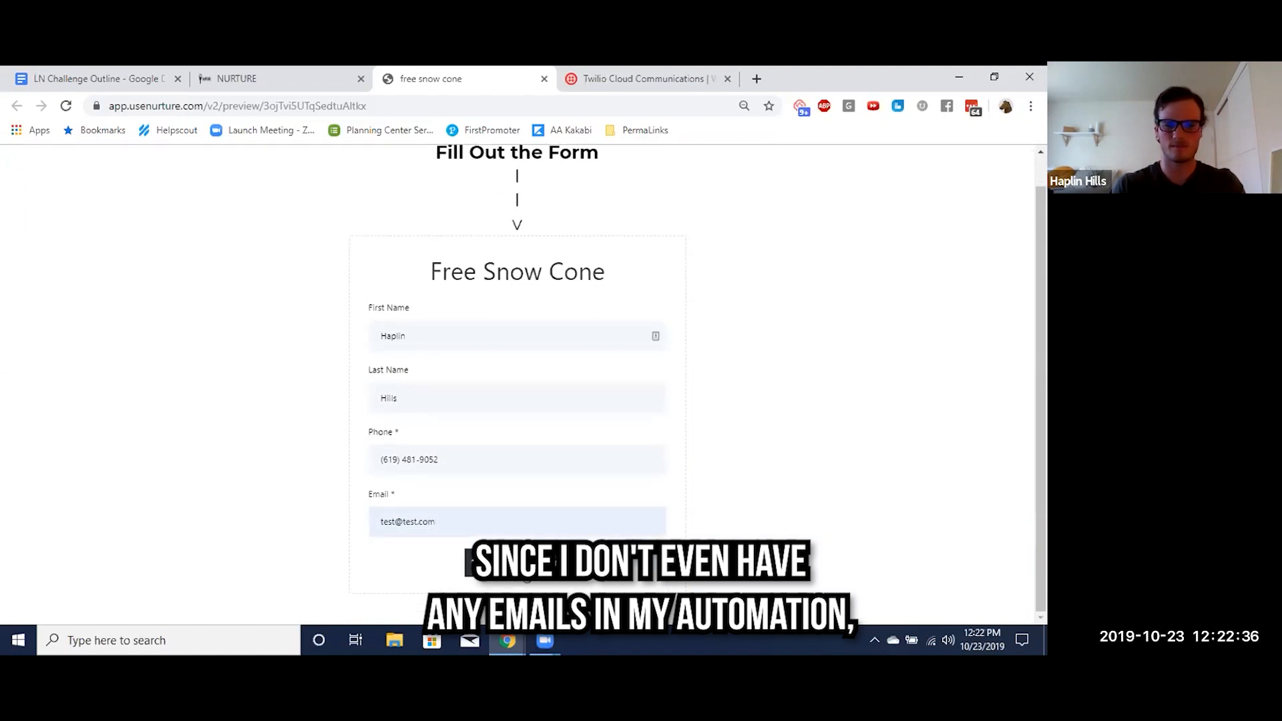
click(525, 566)
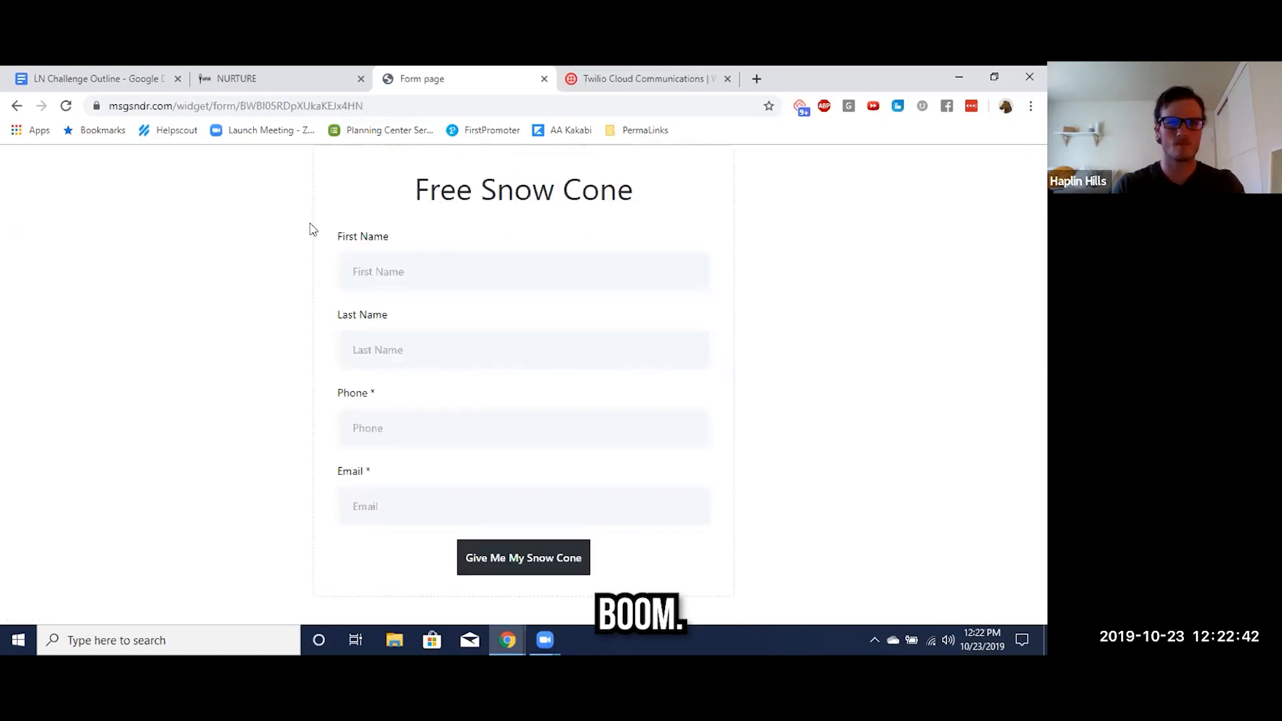
Return to Nurture and open the new lead's contact record to review its details, campaigns and SMS conversation
key(ctrl+shift+Tab)
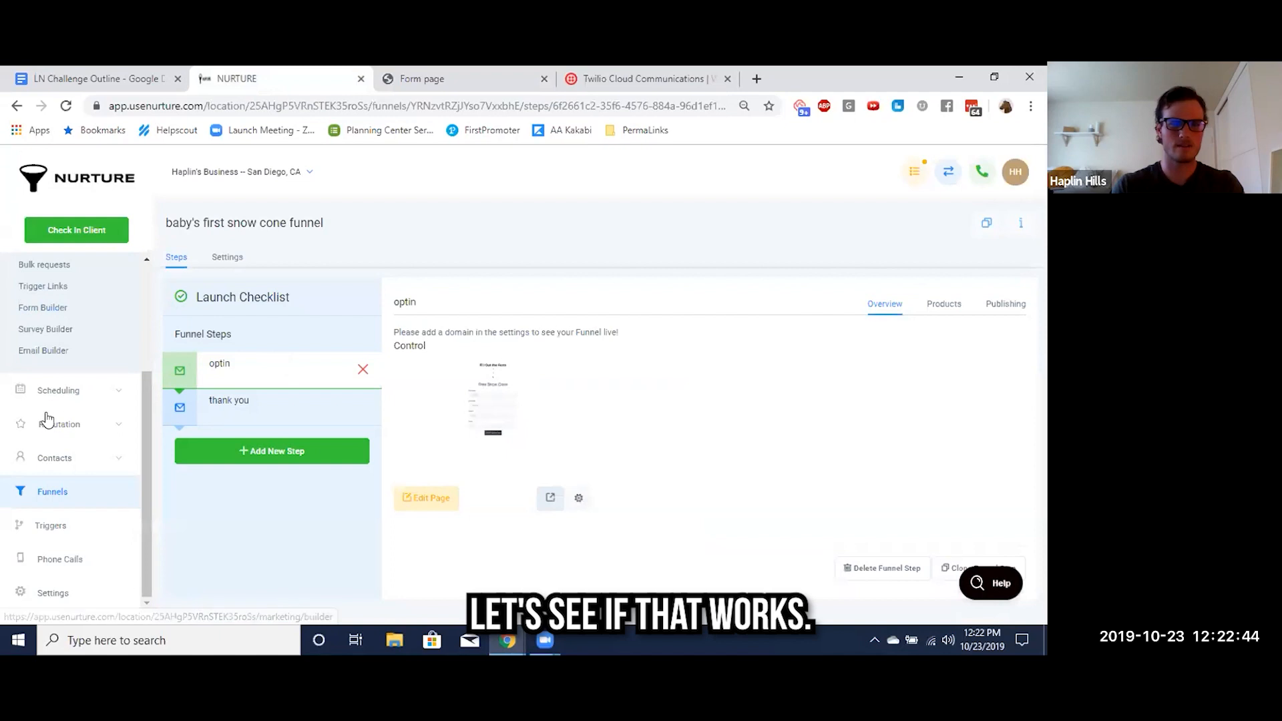
key(ctrl+Tab)
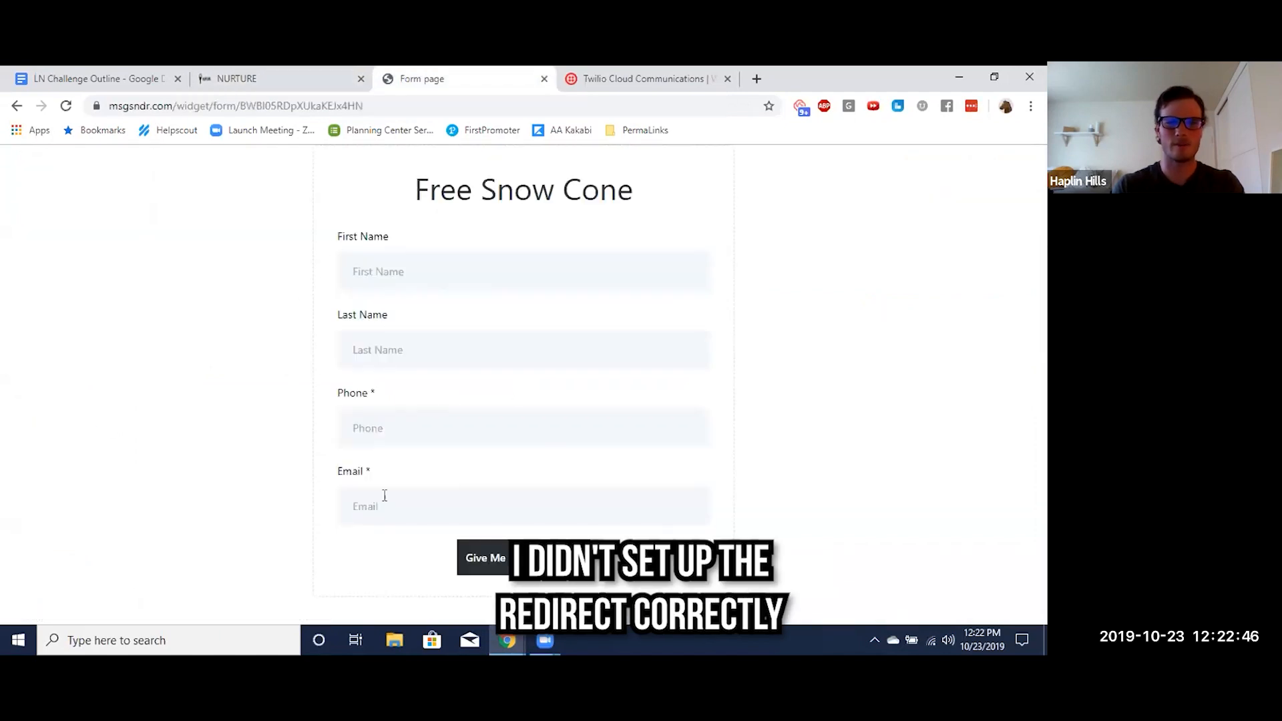
key(ctrl+shift+Tab)
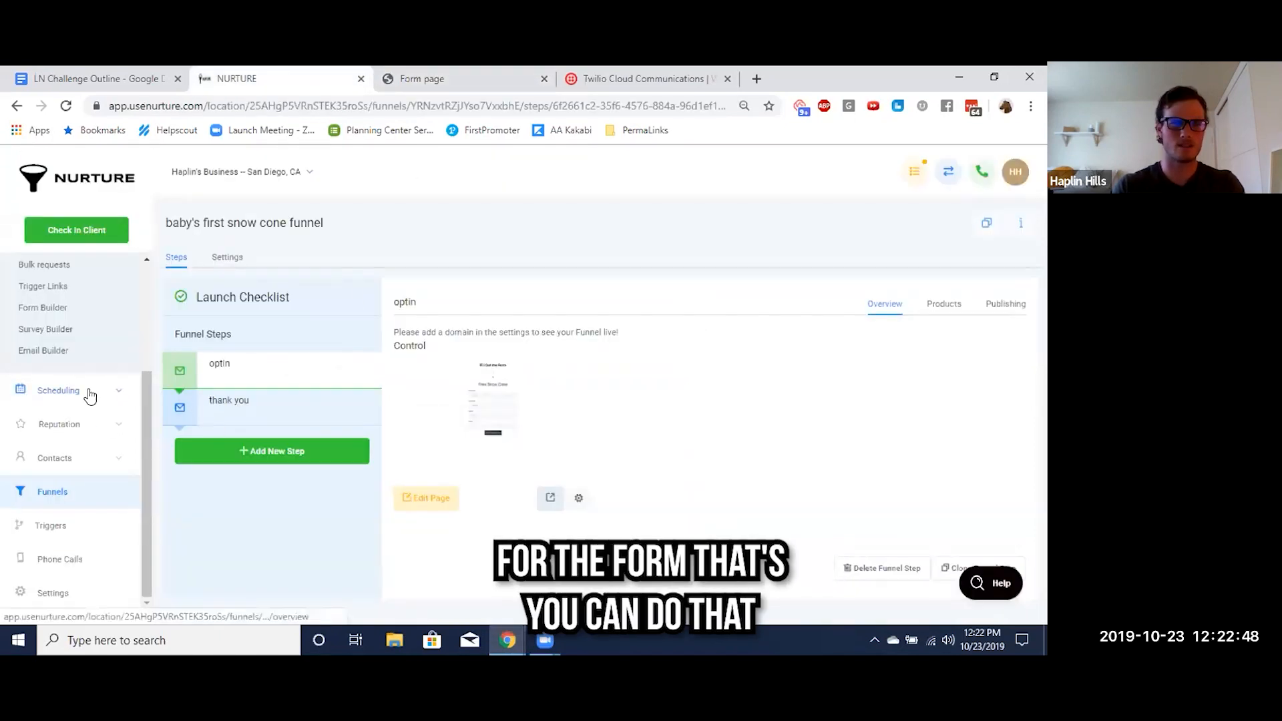
scroll(90, 396, up, 1)
scroll(108, 464, down, 1)
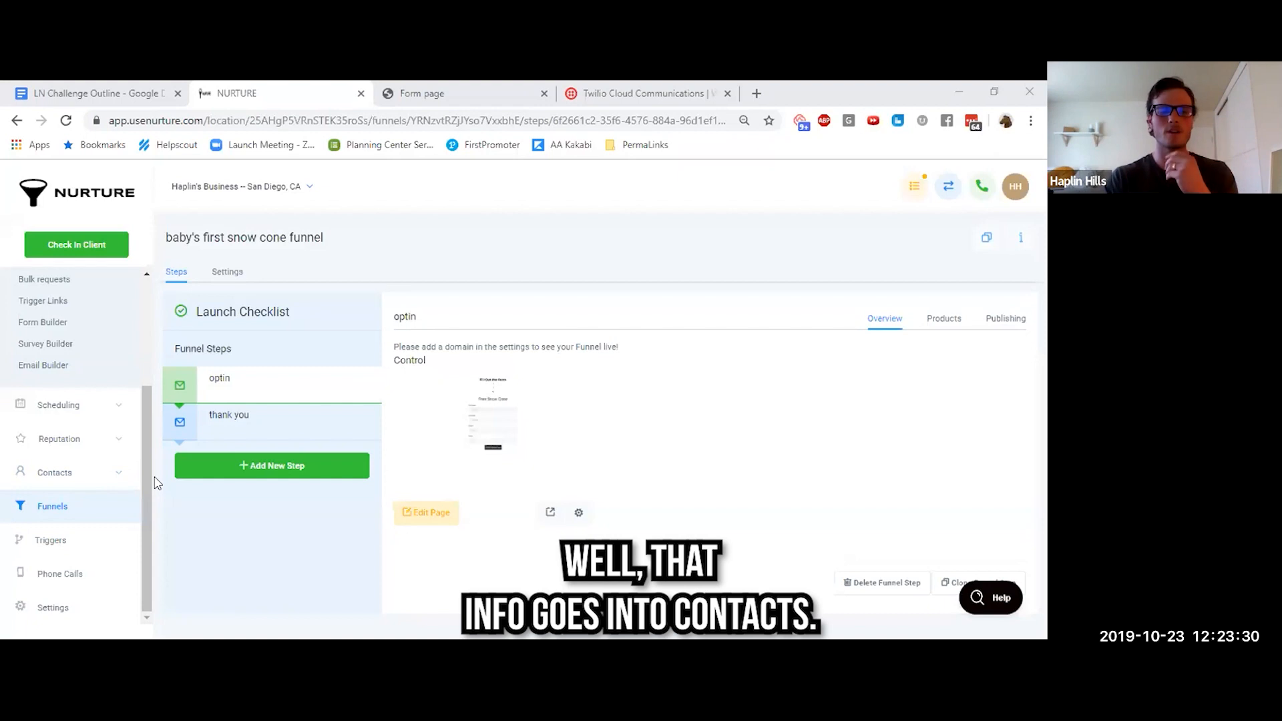
click(53, 476)
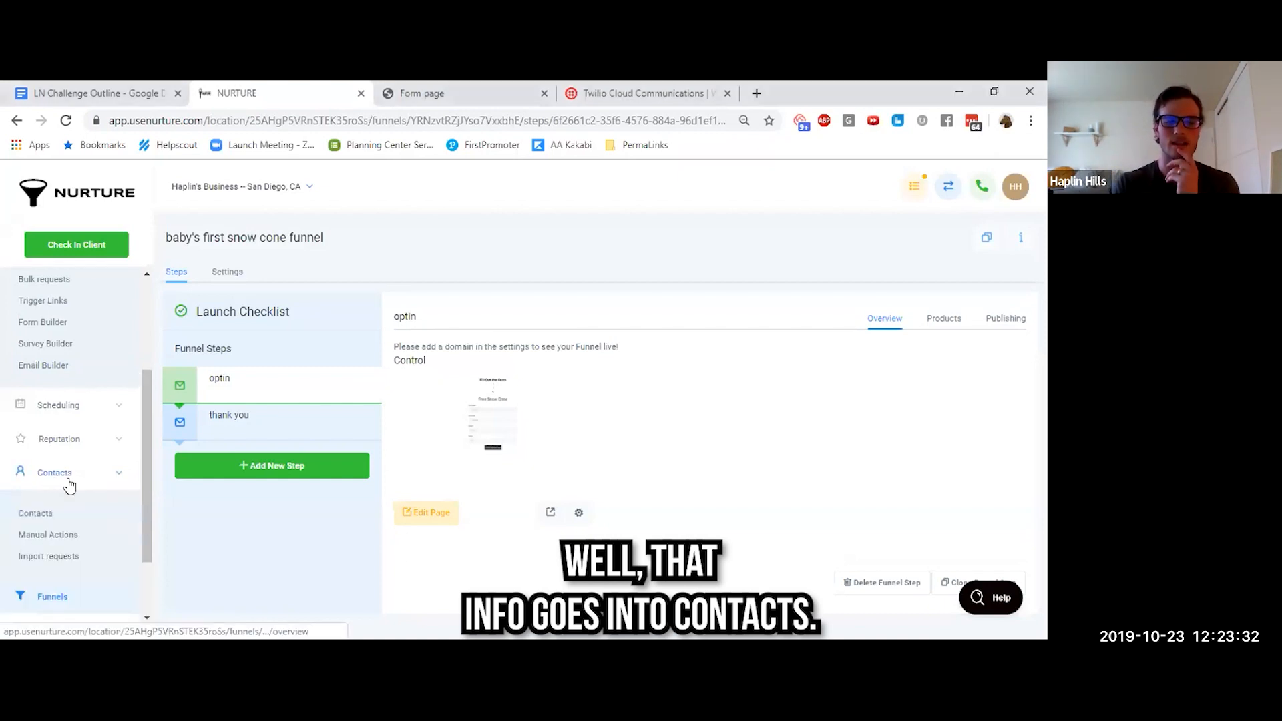
click(37, 514)
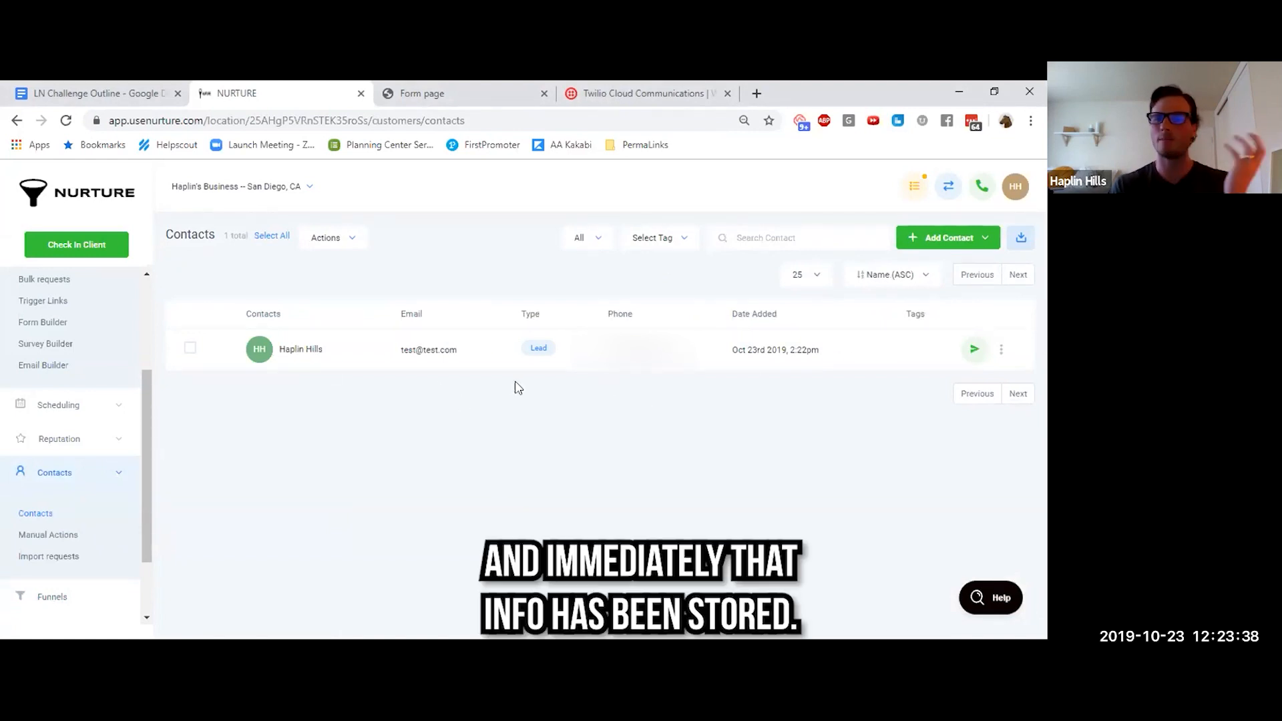
click(288, 359)
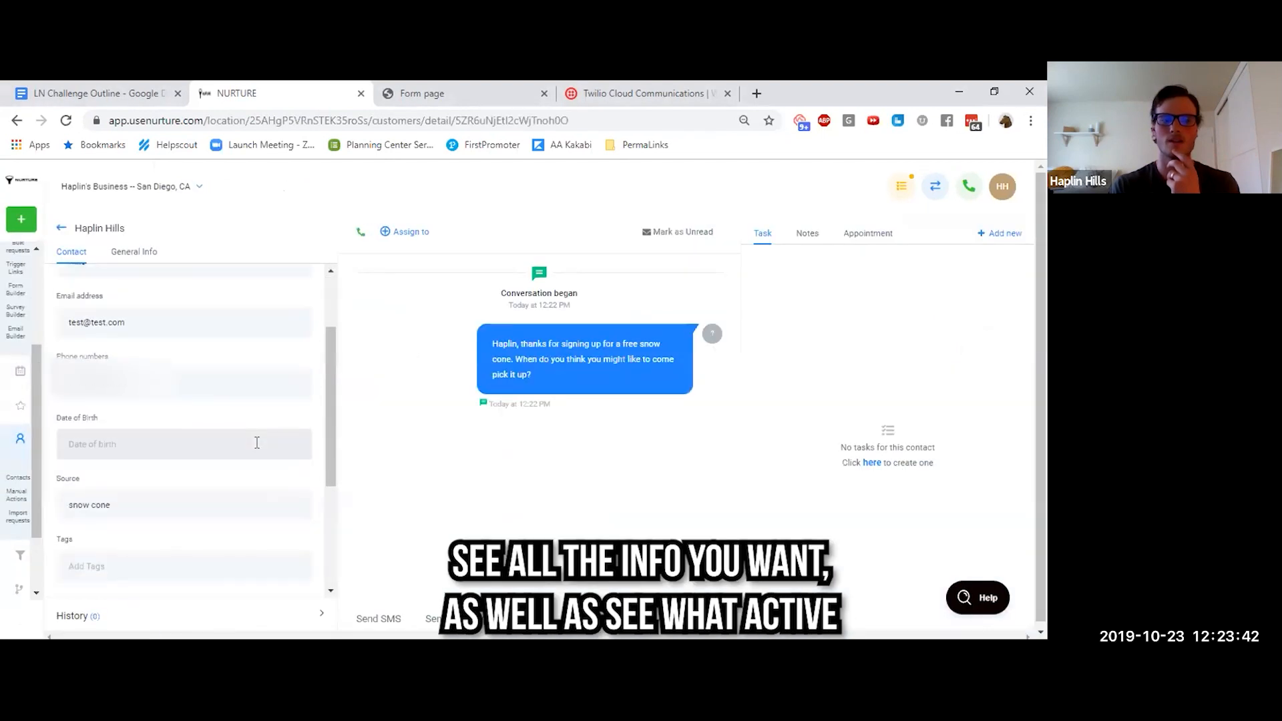
scroll(257, 442, down, 3)
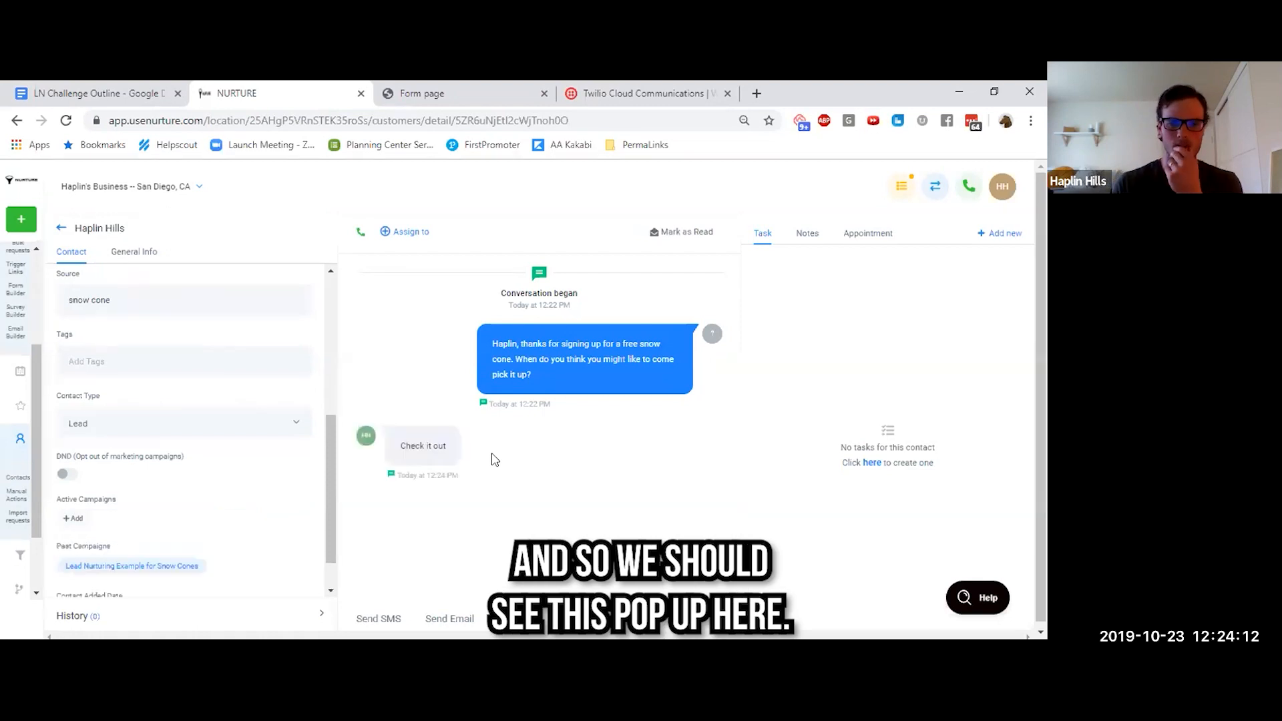
scroll(436, 444, down, 1)
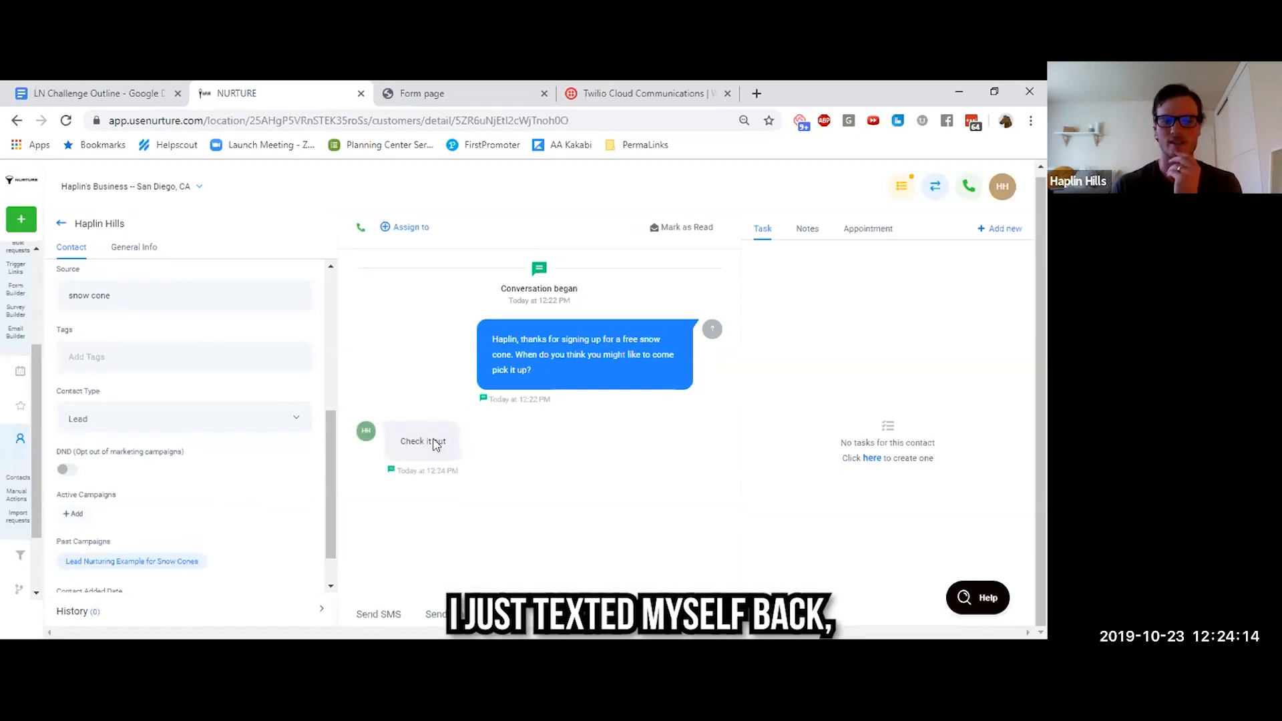
Reply to the lead by SMS with the message "have live convo"
click(376, 615)
click(461, 549)
text(J)
key(BackSpace)
text(have live)
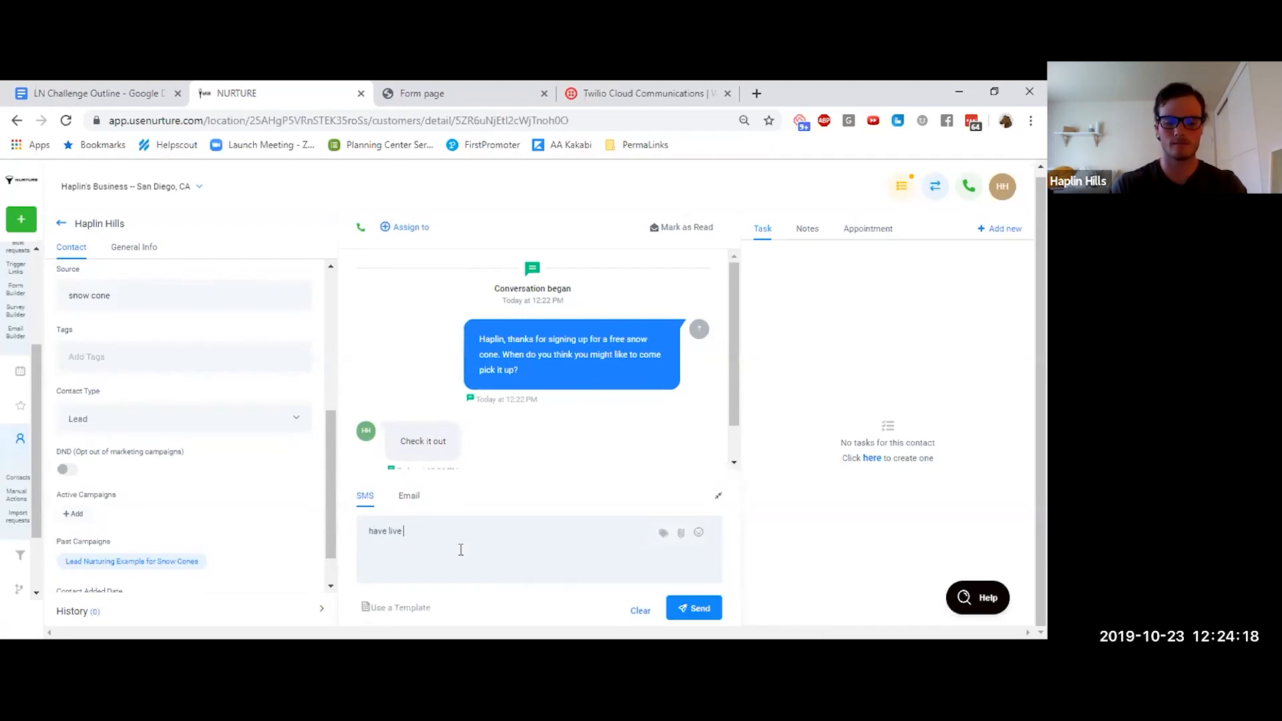
text( convo)
key(Return)
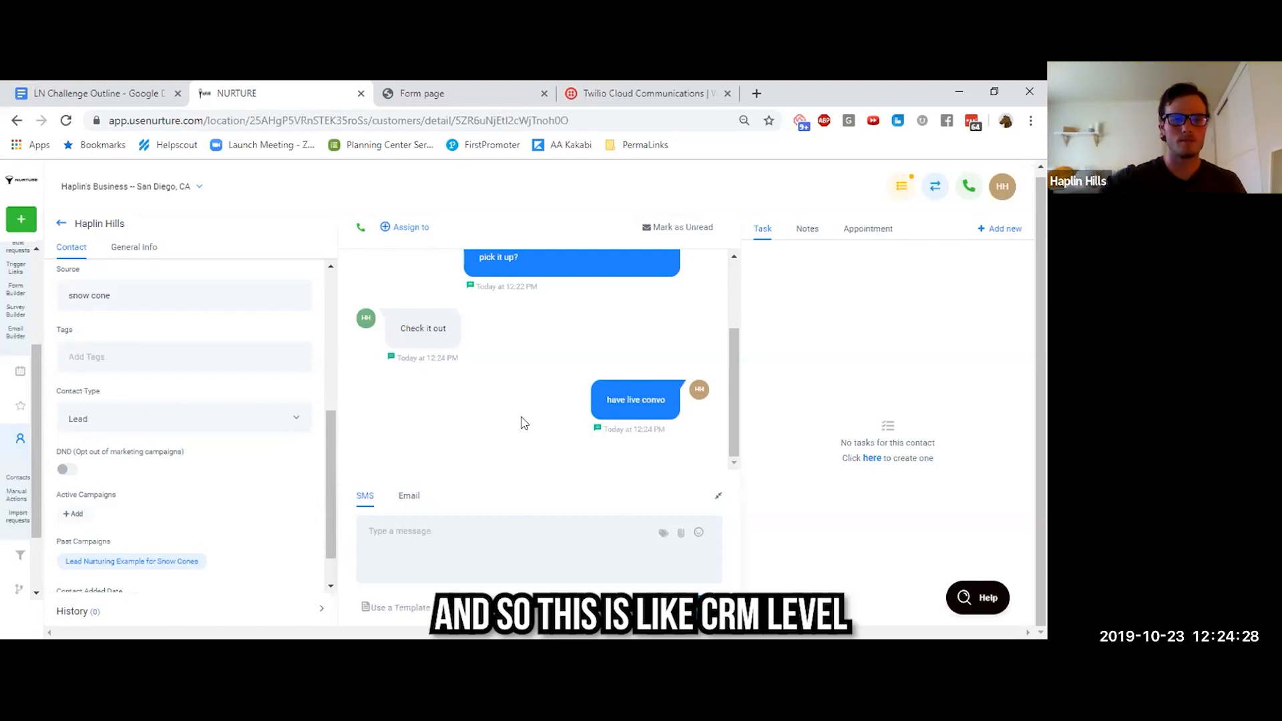
Go back to the contacts list, reopen the lead's record and check its active and past campaigns
scroll(139, 358, up, 2)
scroll(140, 359, down, 3)
click(60, 223)
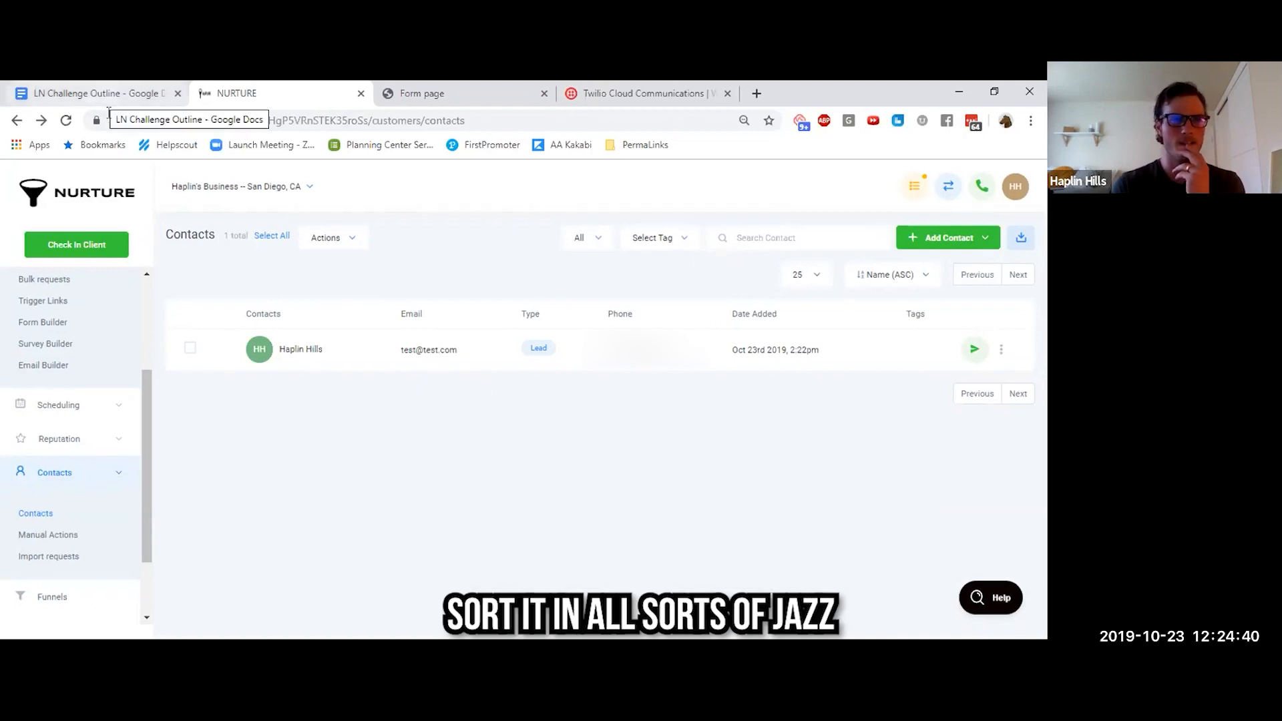
scroll(83, 438, up, 2)
scroll(83, 438, down, 3)
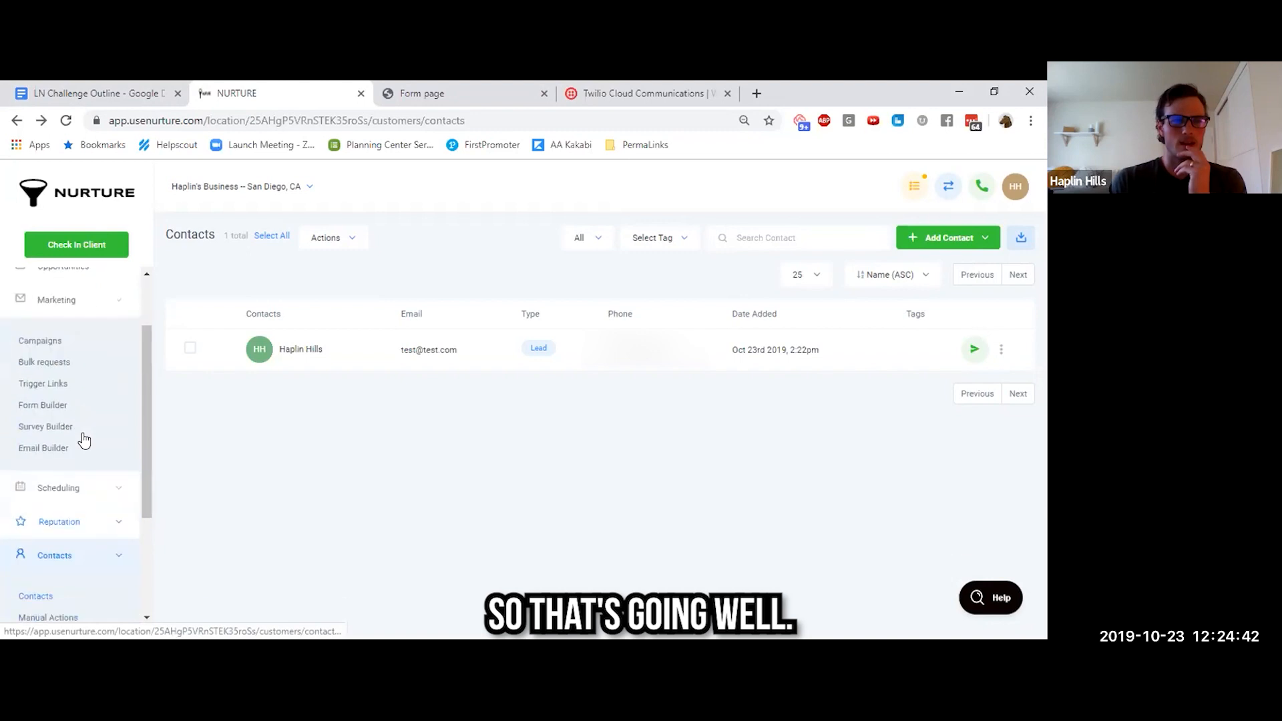
click(305, 364)
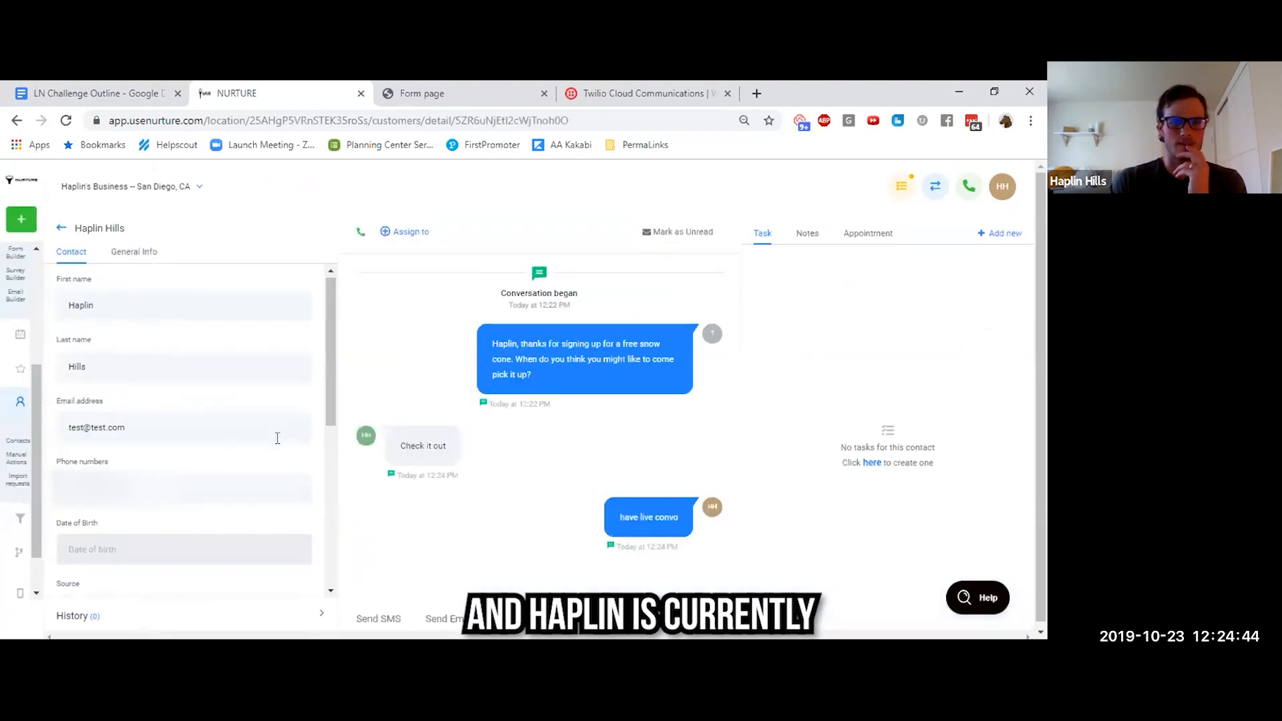
scroll(277, 438, down, 5)
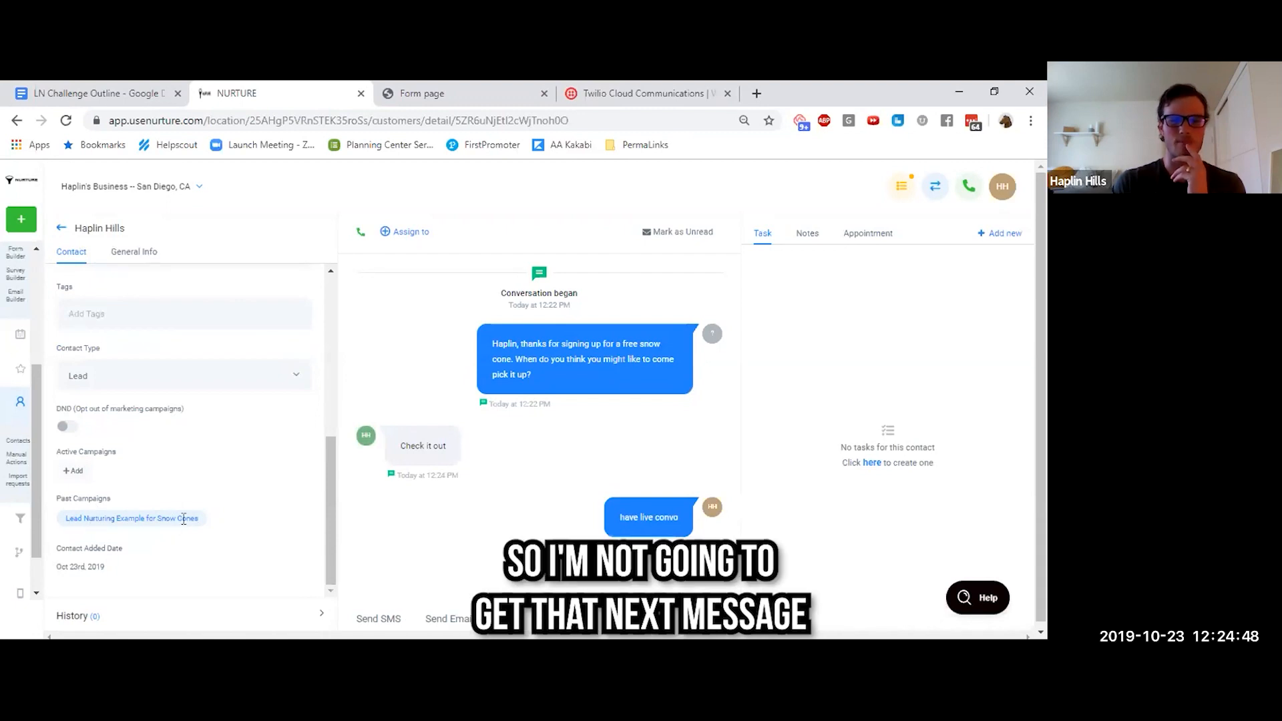
Open the Lead Nurturing Example for Snow Cones campaign and expand its Campaign Configuration
scroll(10, 393, up, 3)
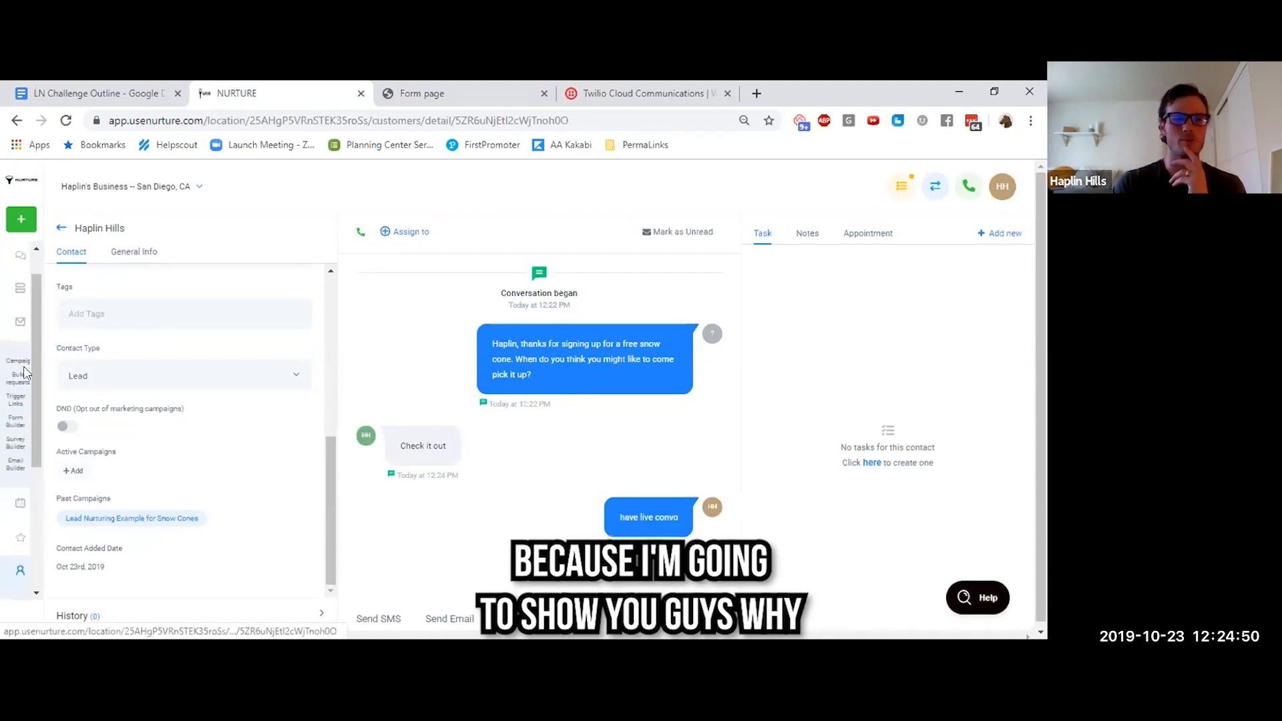
click(22, 367)
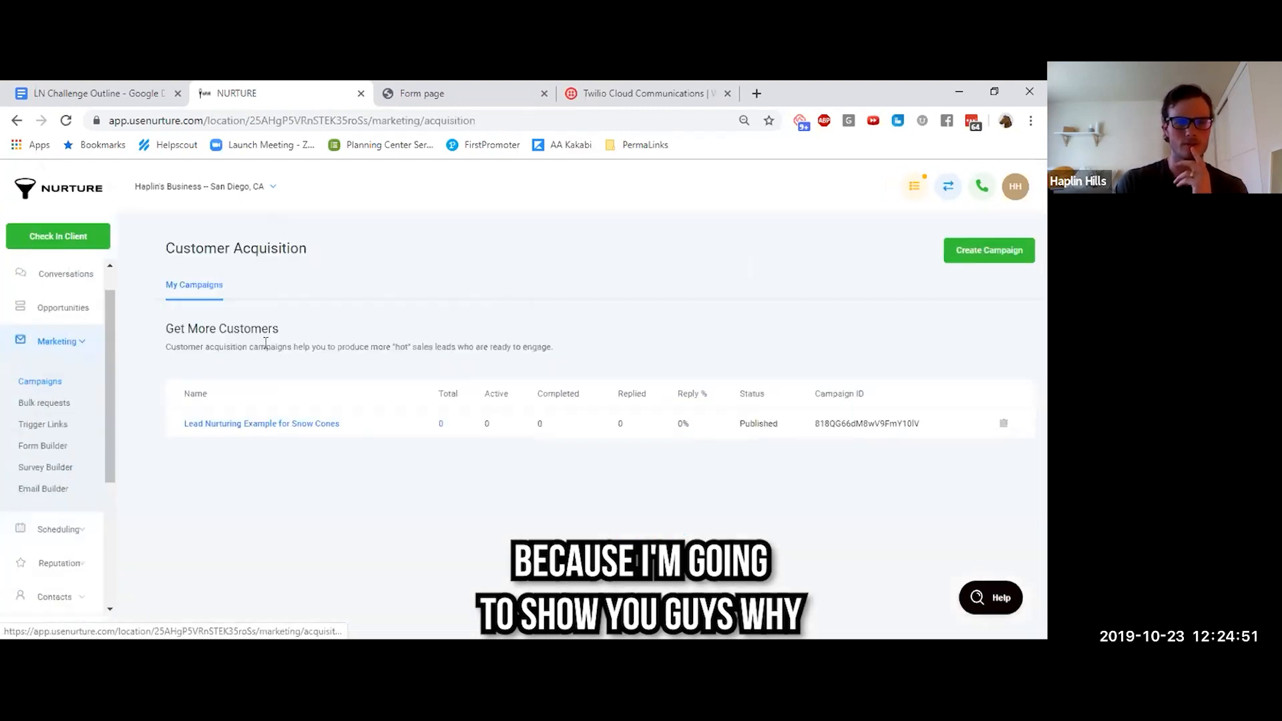
click(256, 427)
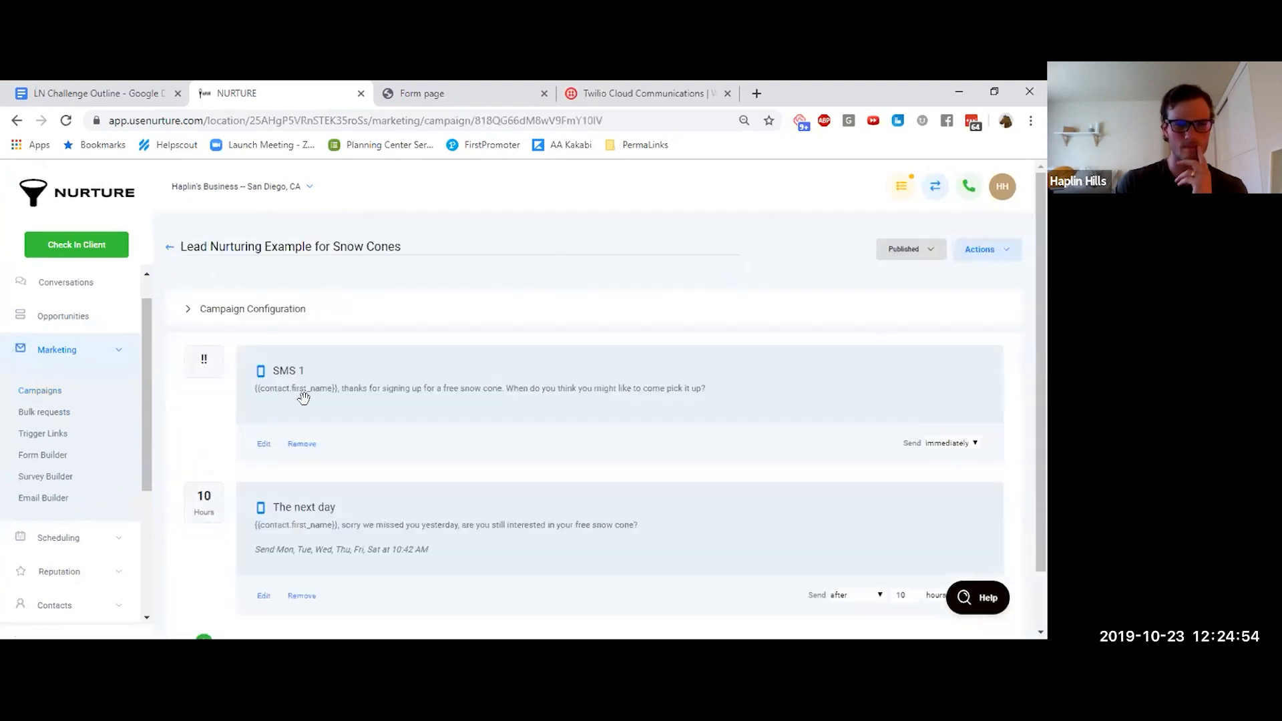
click(232, 312)
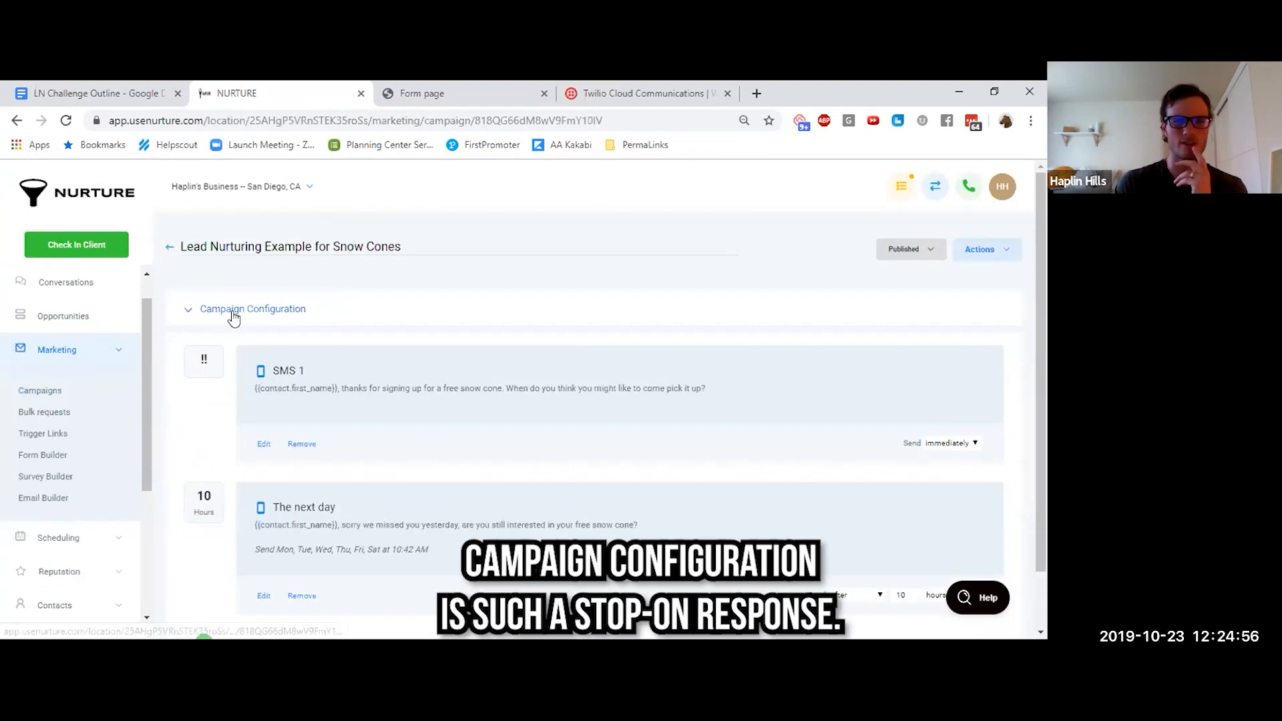
click(233, 318)
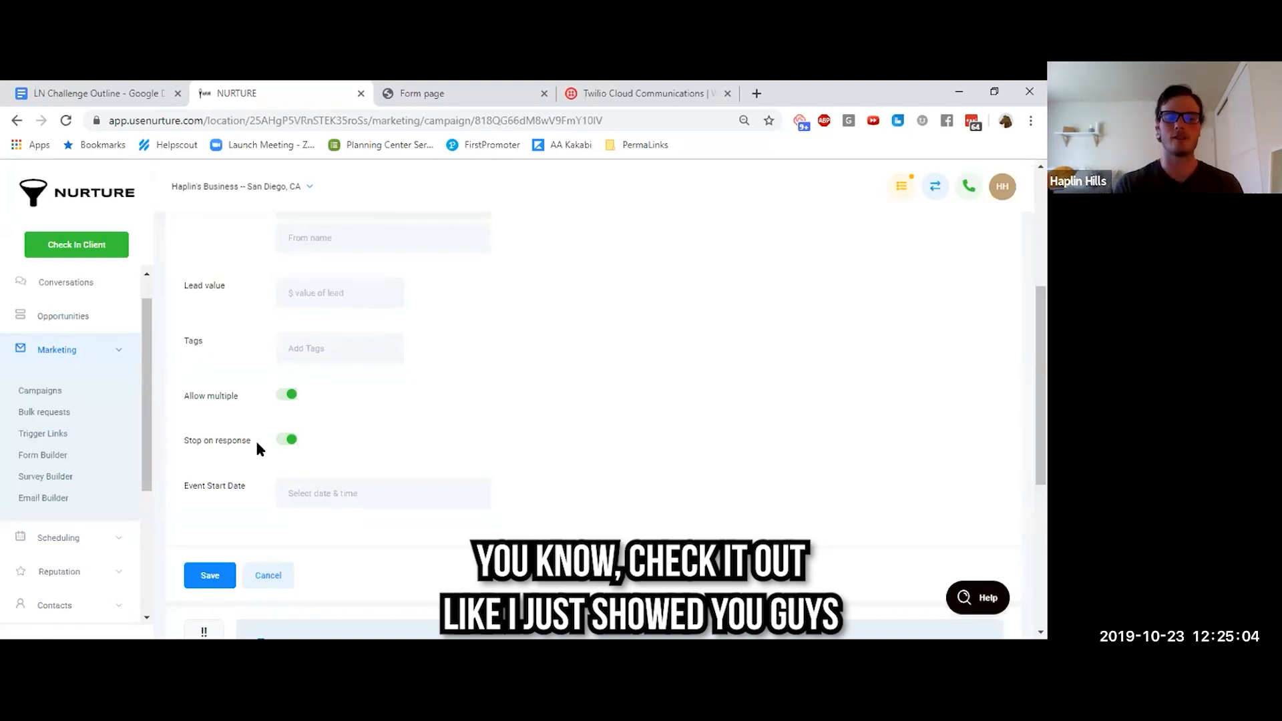
Turn off Stop on response in the campaign configuration and save the change
scroll(316, 479, down, 4)
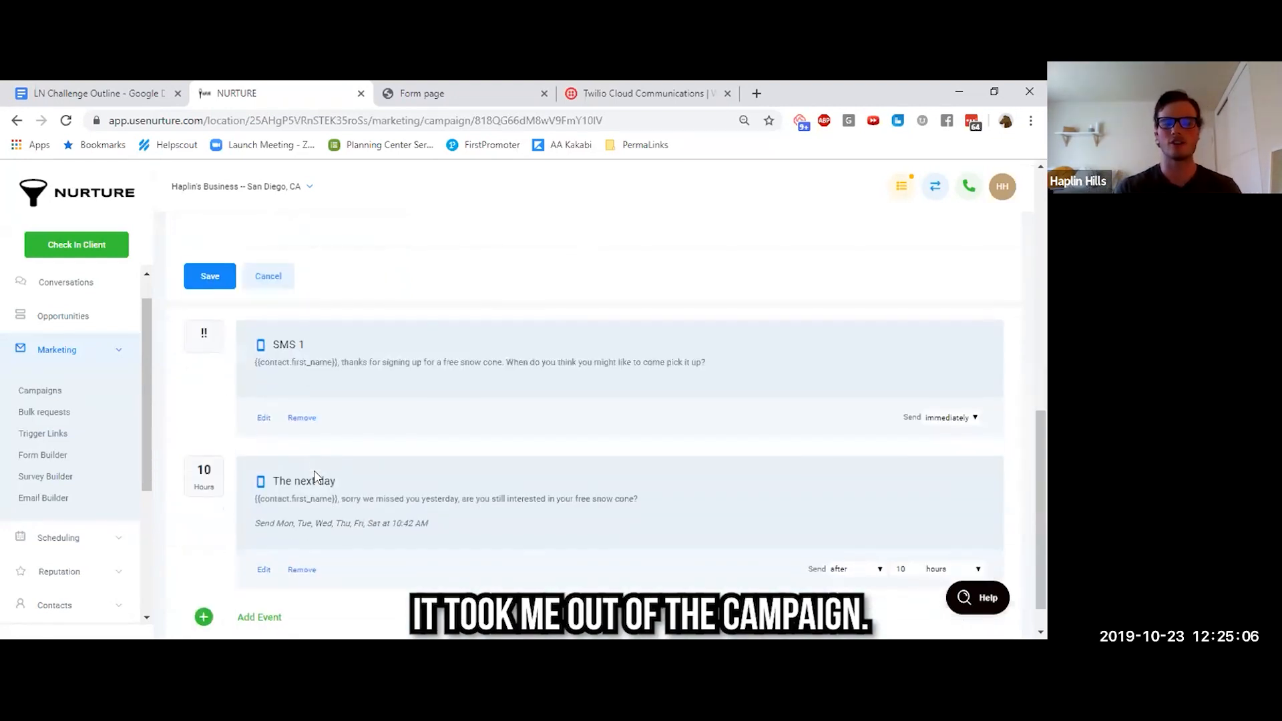
scroll(375, 448, up, 4)
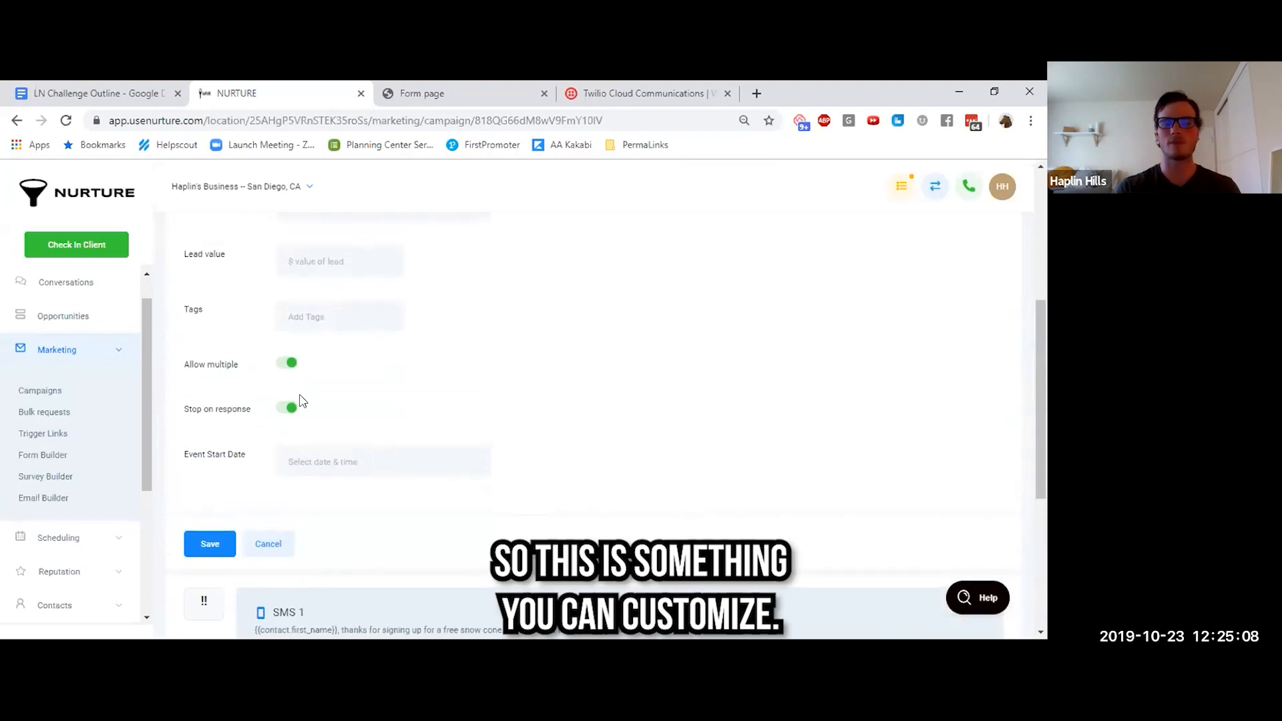
click(287, 410)
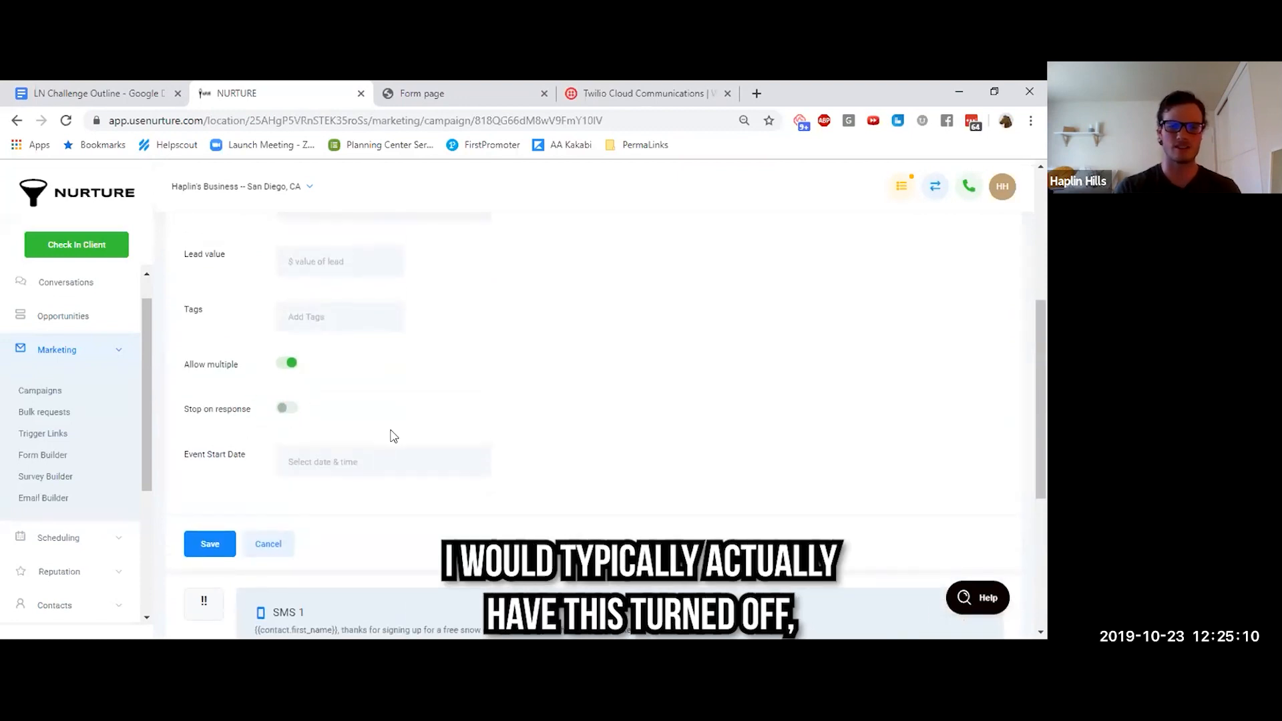
scroll(392, 434, down, 2)
click(209, 451)
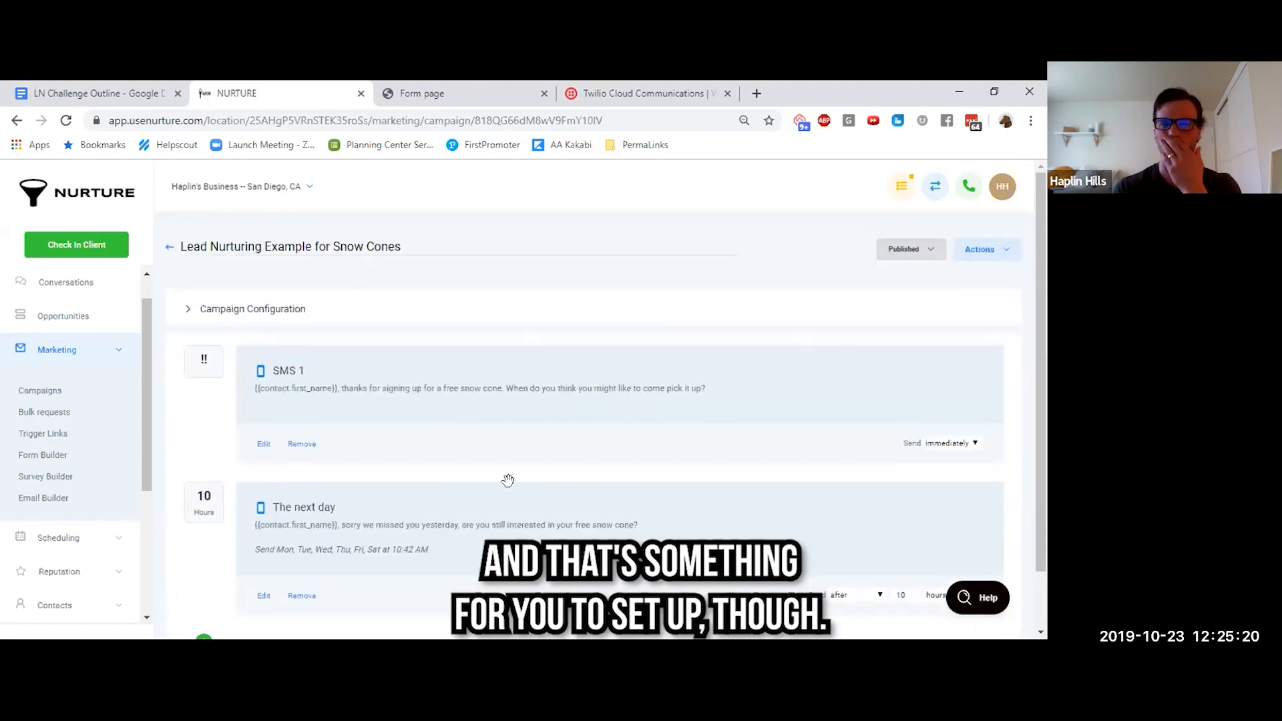
Switch to the LN Challenge Outline document and highlight item 9, "Test your funnel on yourself", in yellow
click(94, 99)
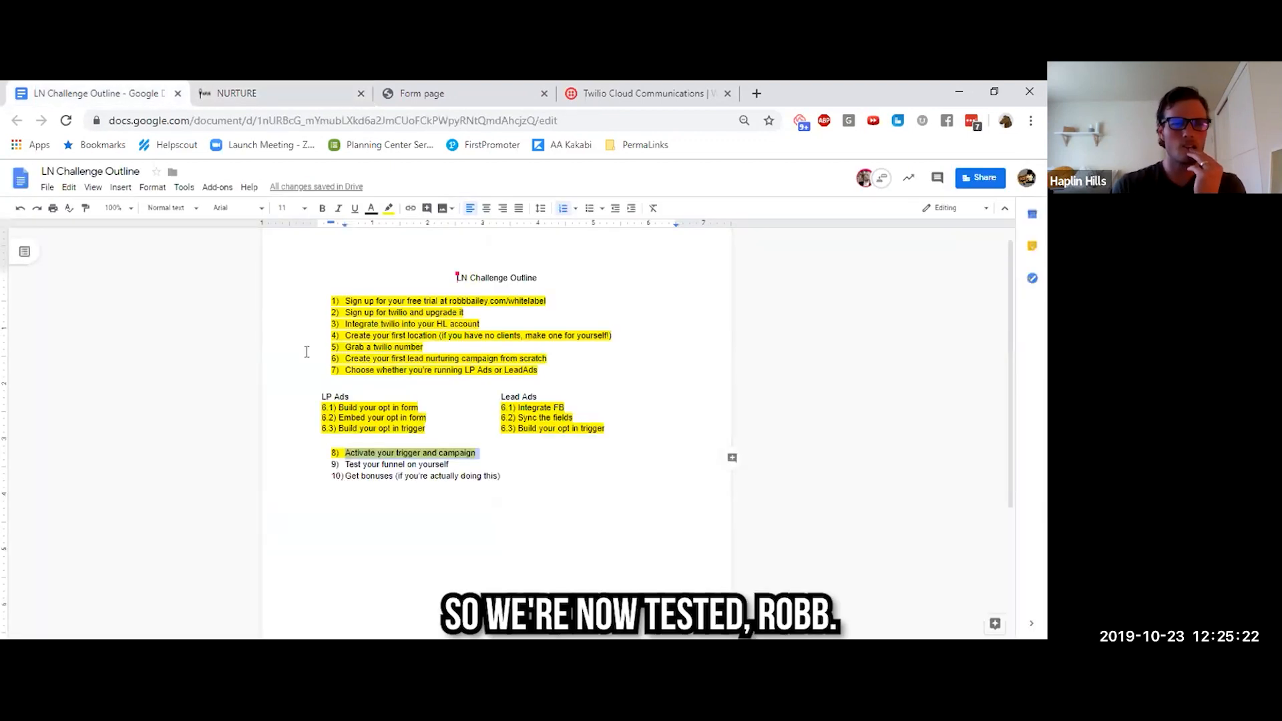
triple_click(381, 464)
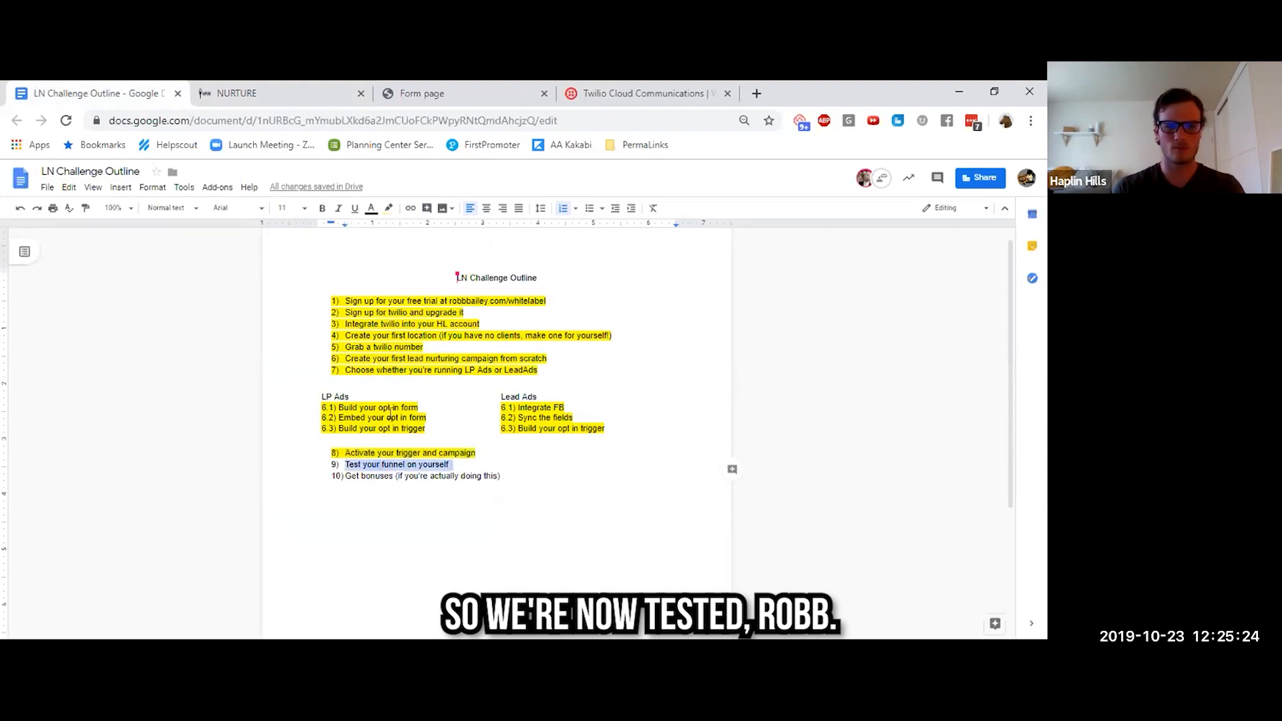
click(391, 212)
click(429, 257)
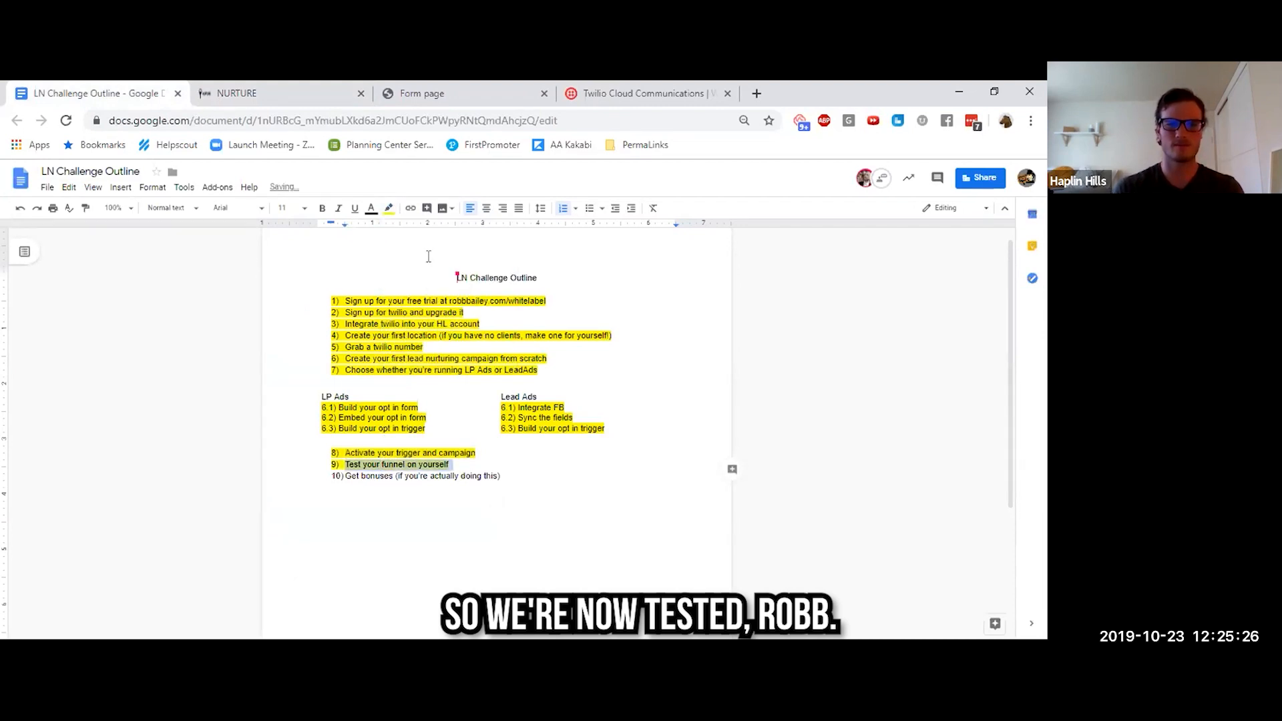
Switch to Nurture and review the SMS events of the Lead Nurturing Example for Snow Cones campaign
click(367, 475)
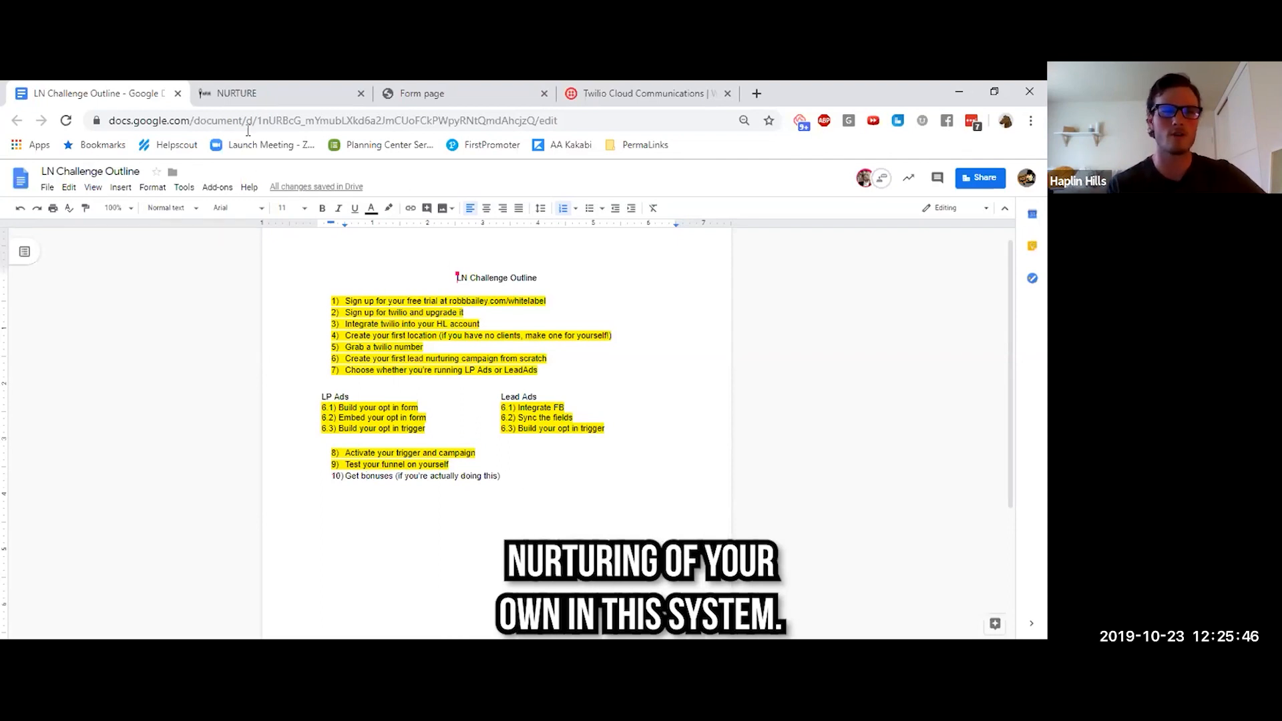
click(277, 97)
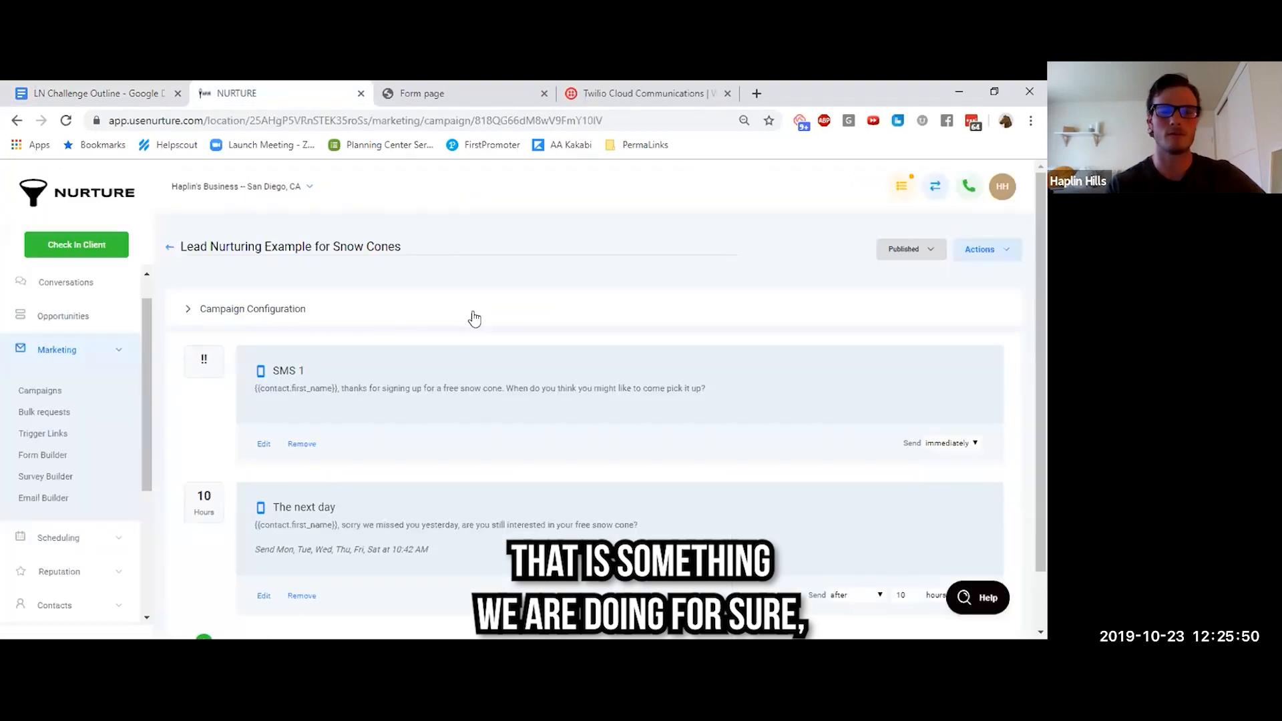
scroll(524, 319, down, 1)
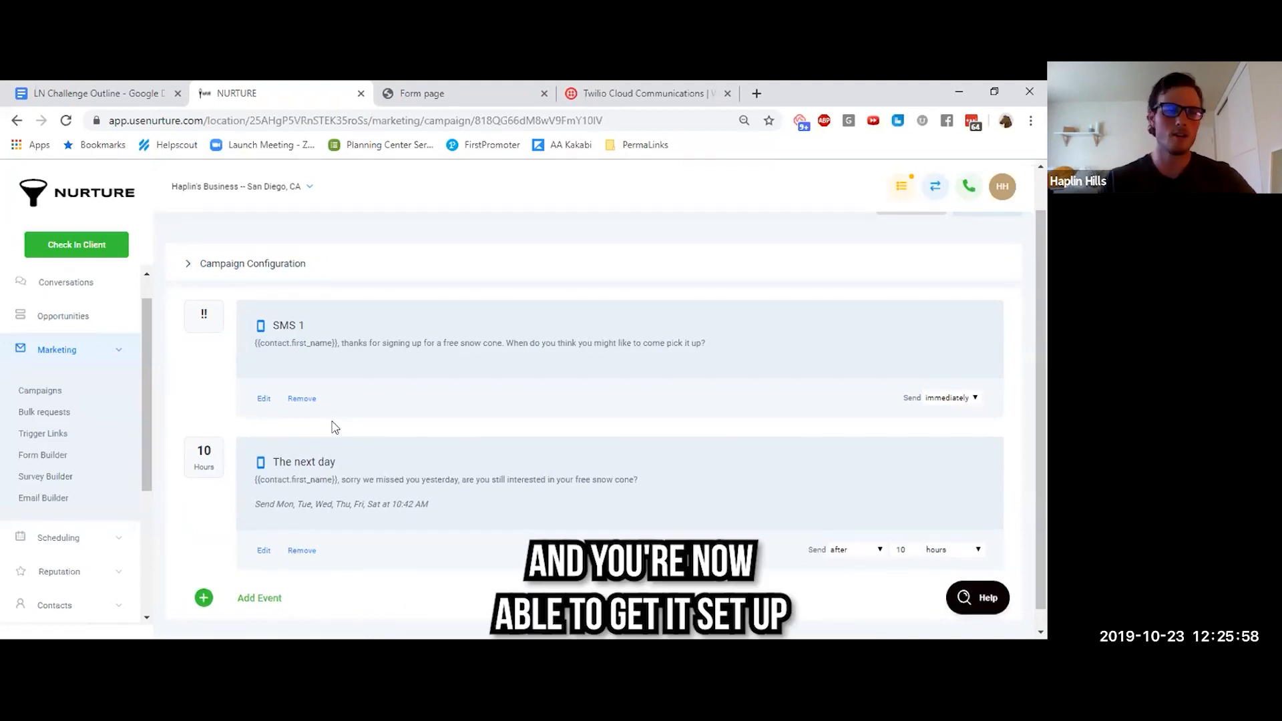
Return to the LN Challenge Outline document and select item 10, "Get bonuses (if you're actually doing this)", to review it, then clear the selection
click(93, 94)
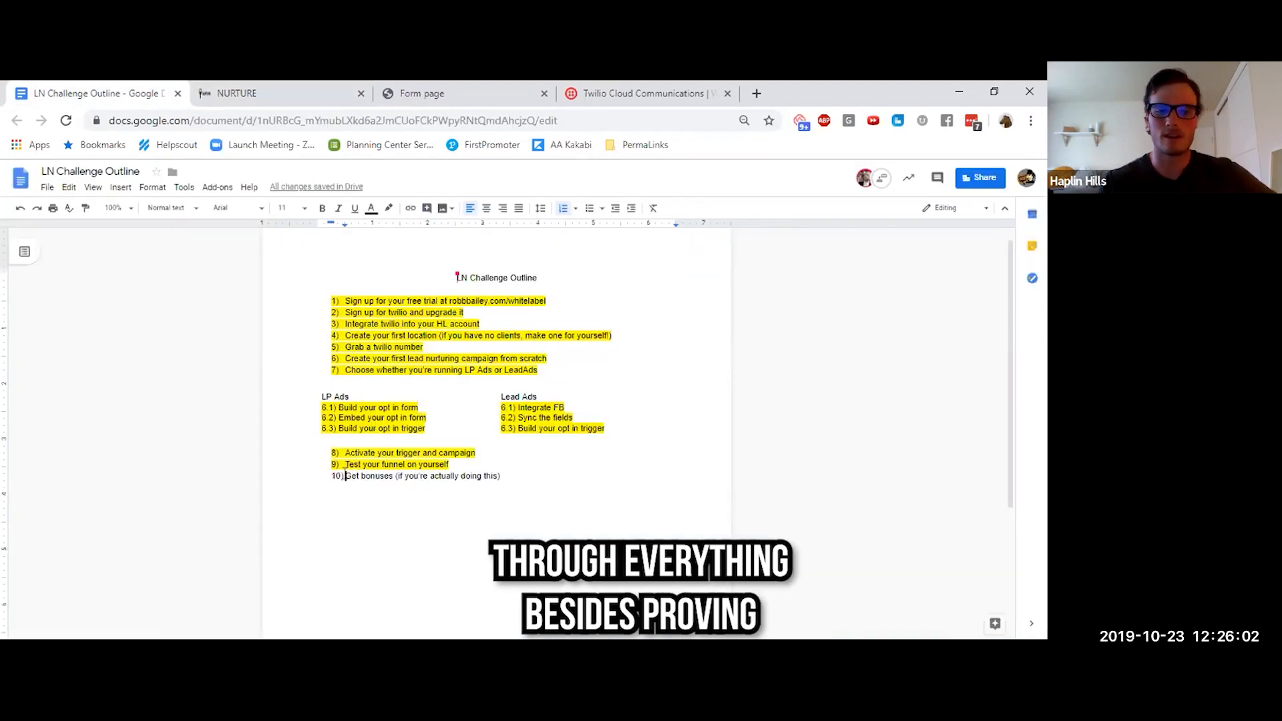
drag(345, 476, 524, 480)
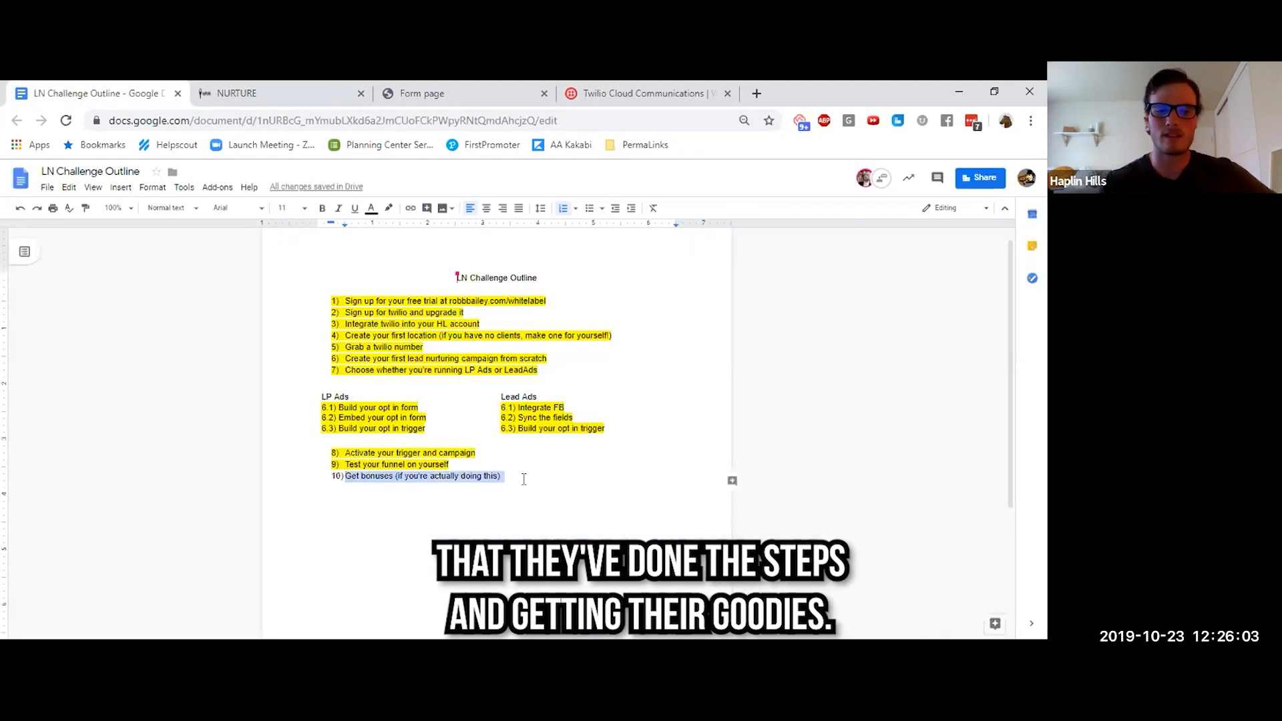
right_click(432, 480)
click(381, 476)
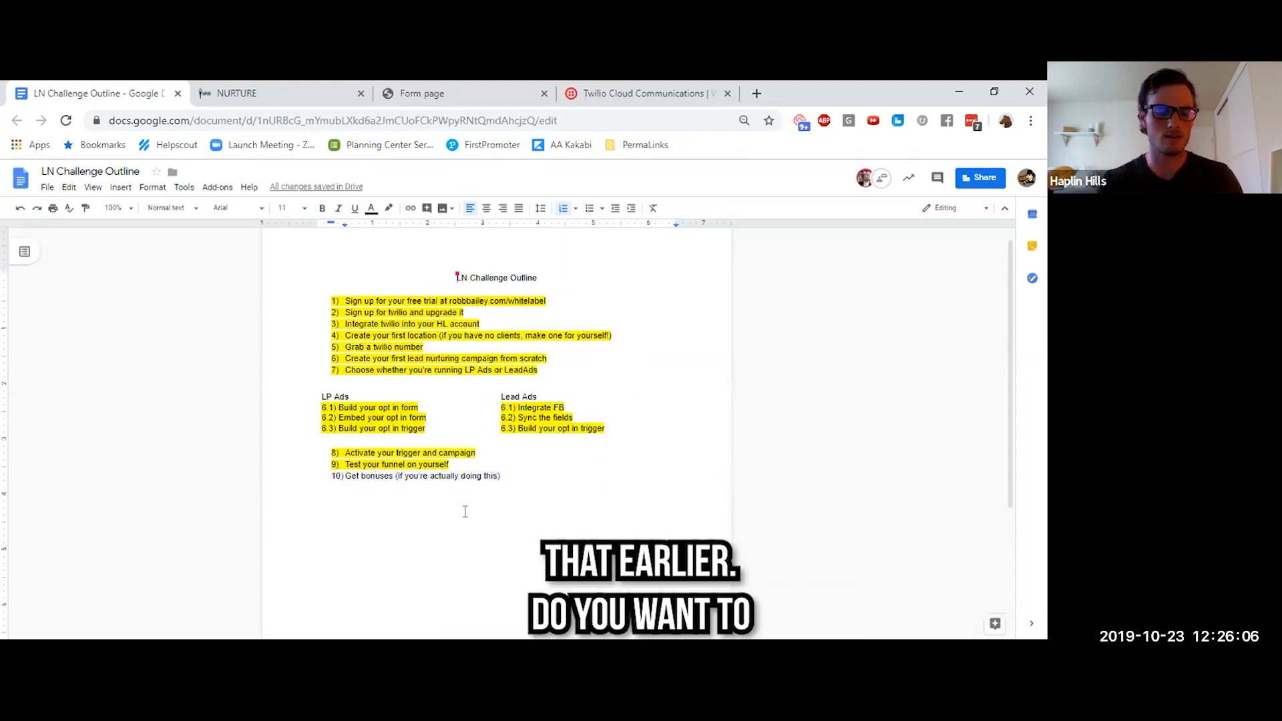